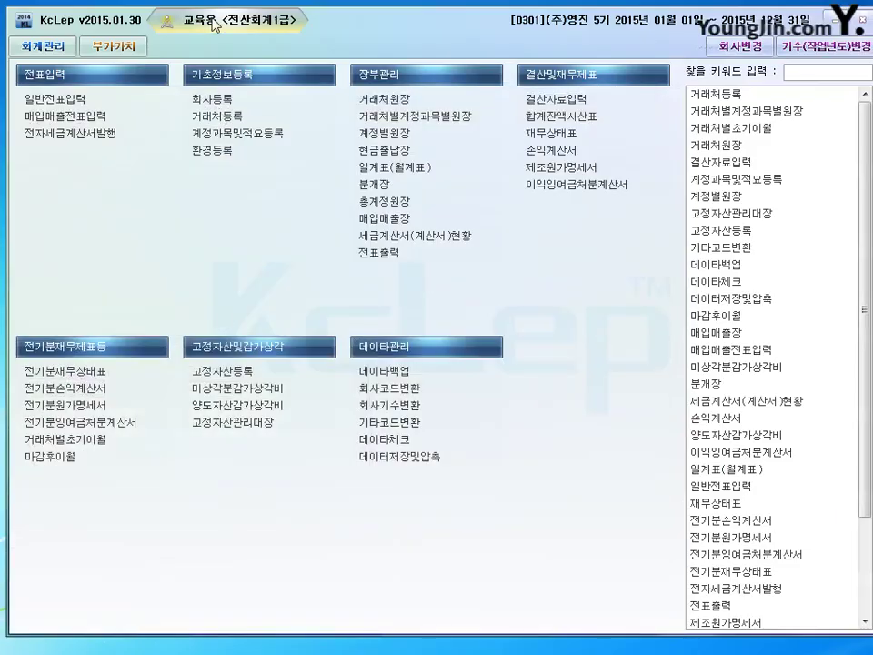
Open 매입매출전표입력 with month 01 (January 2015) as the entry month.
click(43, 116)
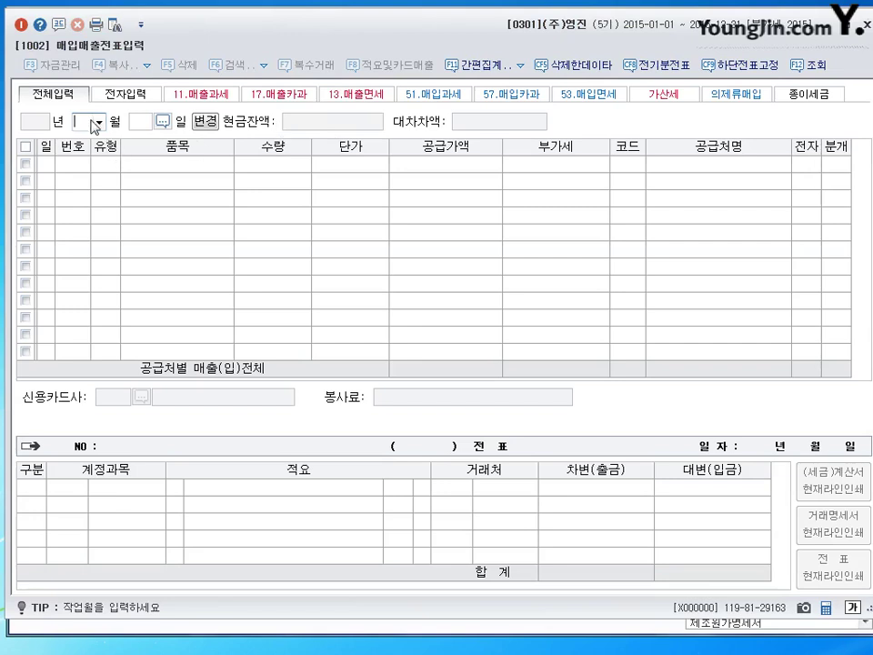
text(1)
key(Return)
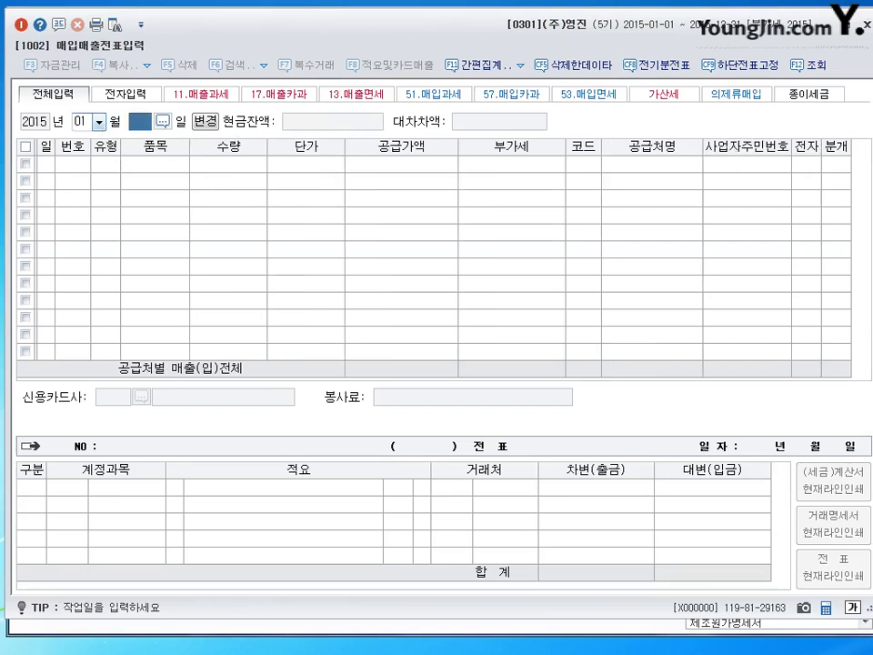
key(Return)
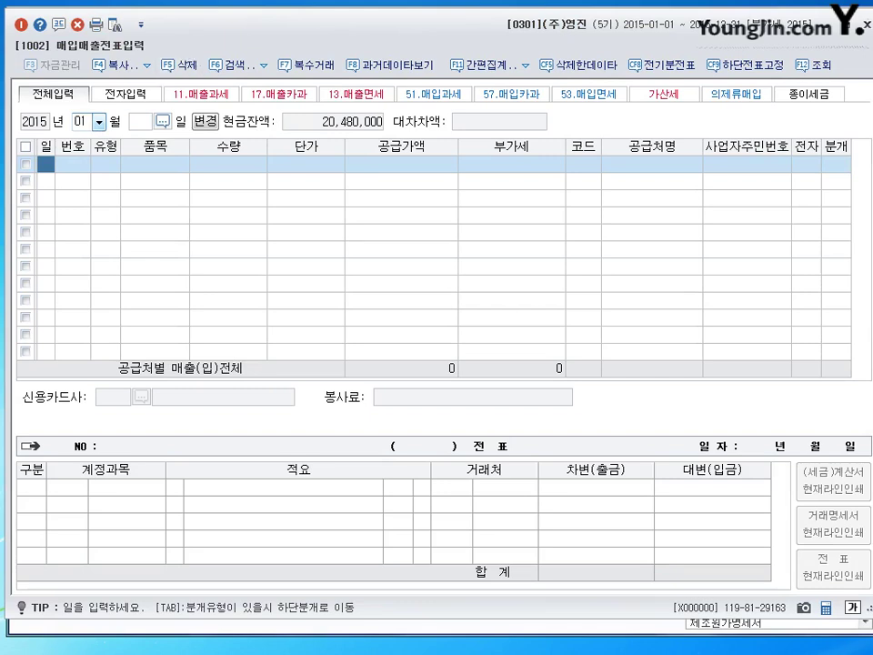
Date the first voucher row day 1 and return to its 유형 cell.
click(44, 169)
text(1)
key(Return)
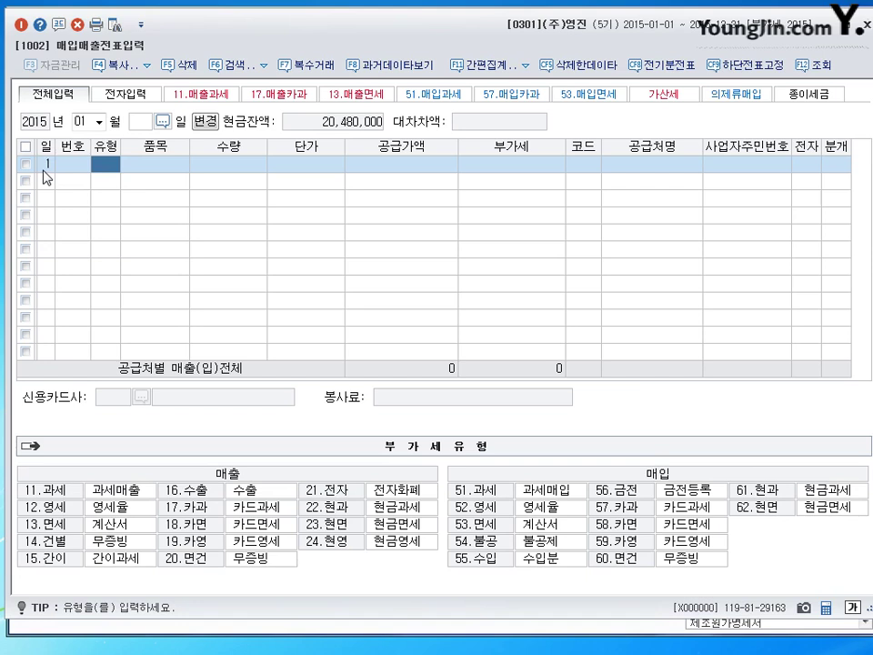
click(43, 171)
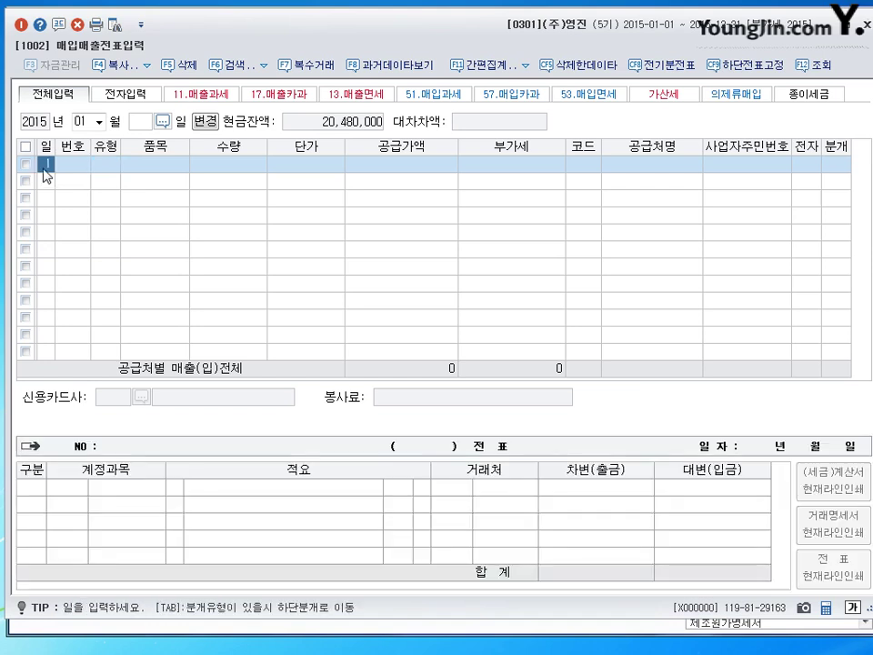
click(113, 167)
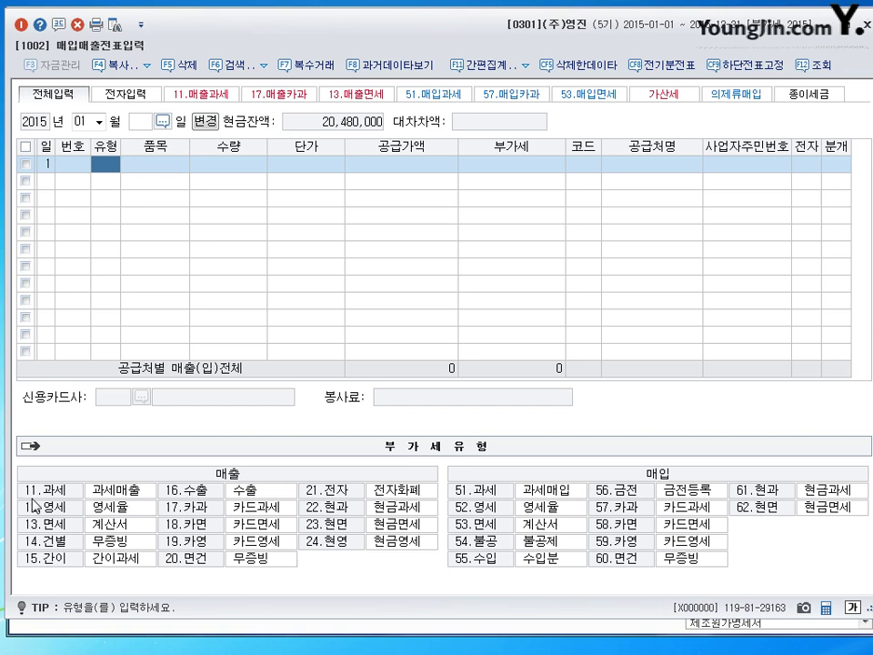
Set row 1 to type 11 (과세) for item 제품 with 1,500,000 supply value.
text(11)
key(Return)
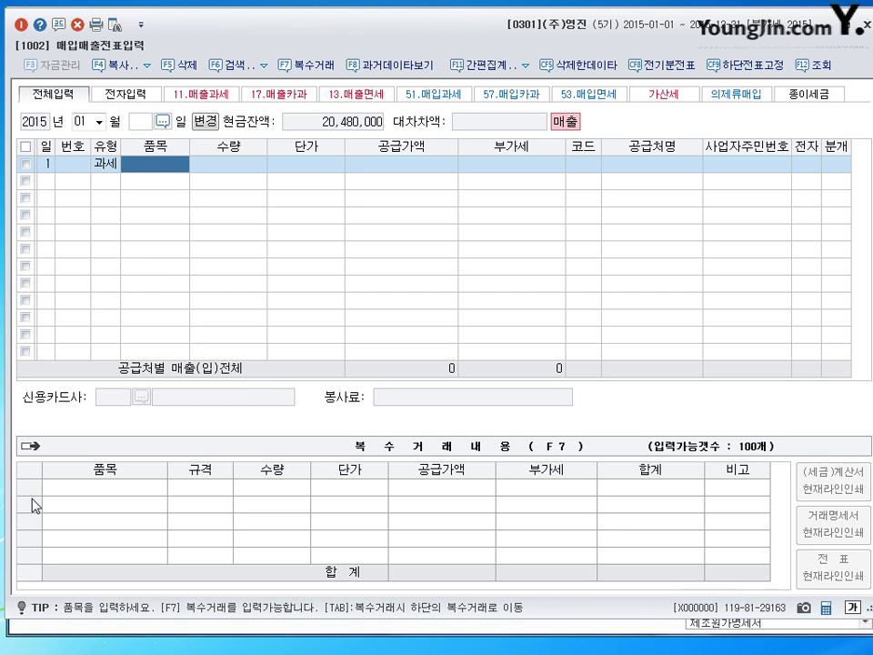
text(ㅈㅔ품)
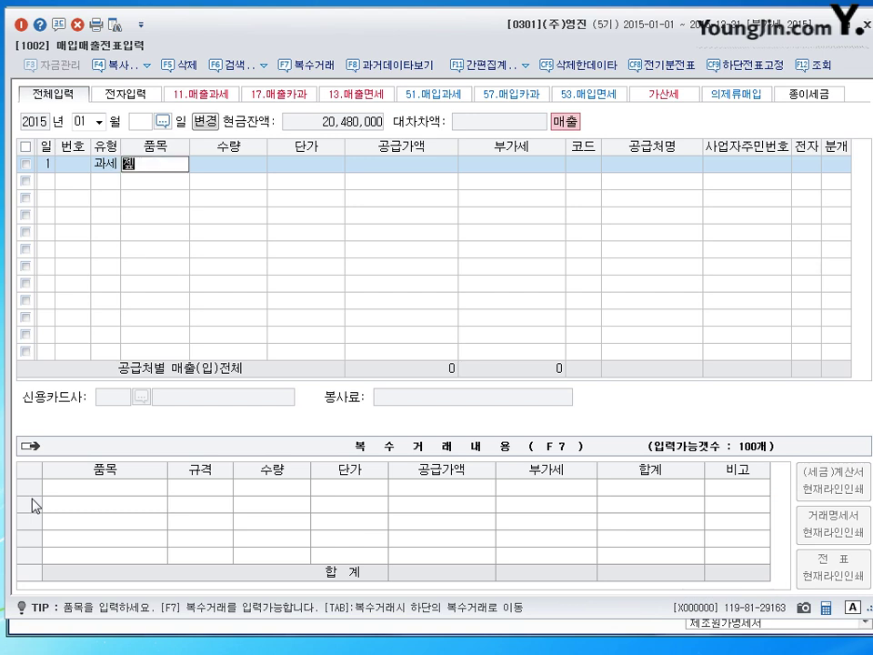
key(Return)
key(Return)
key(Return)
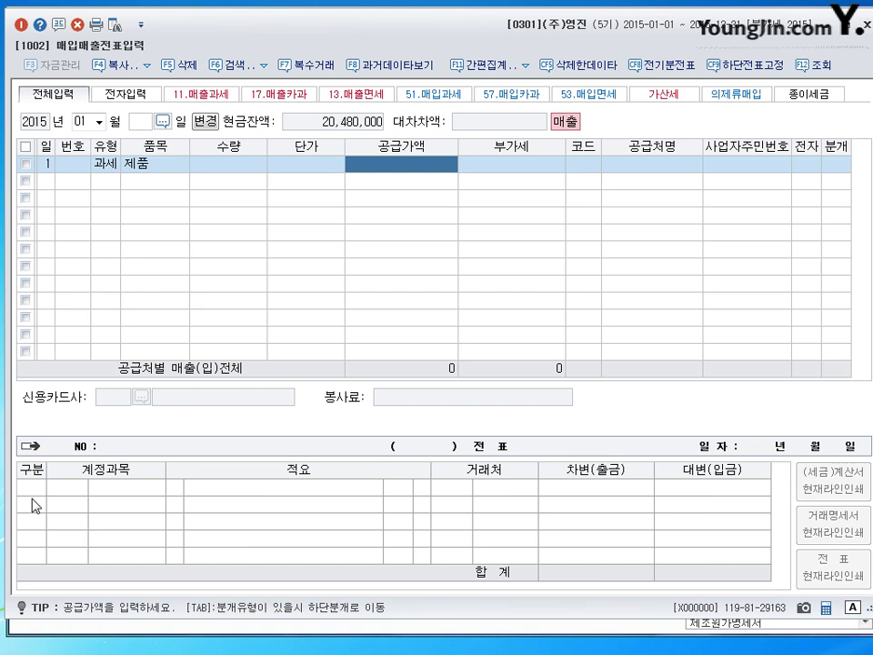
text(1500000)
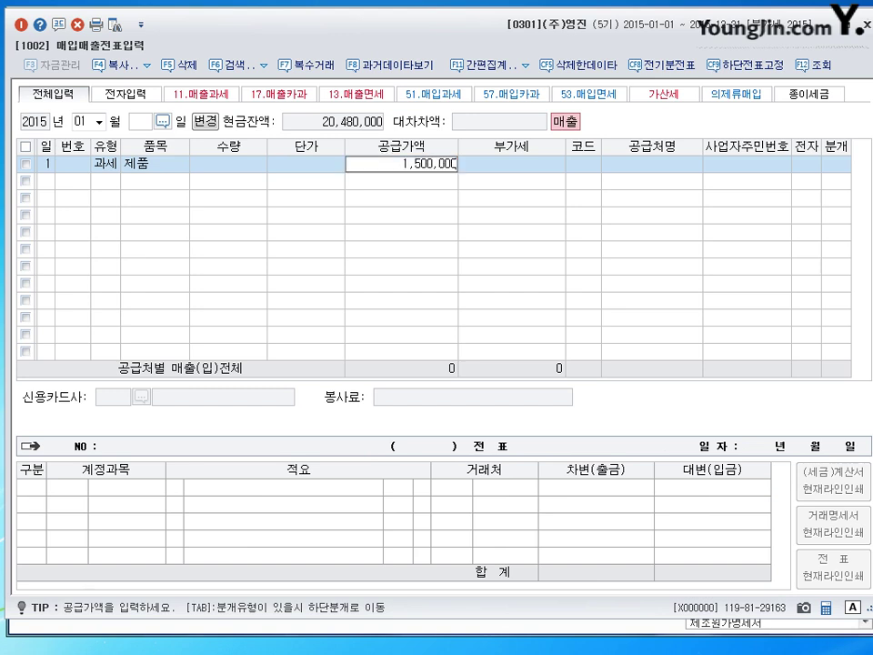
key(Return)
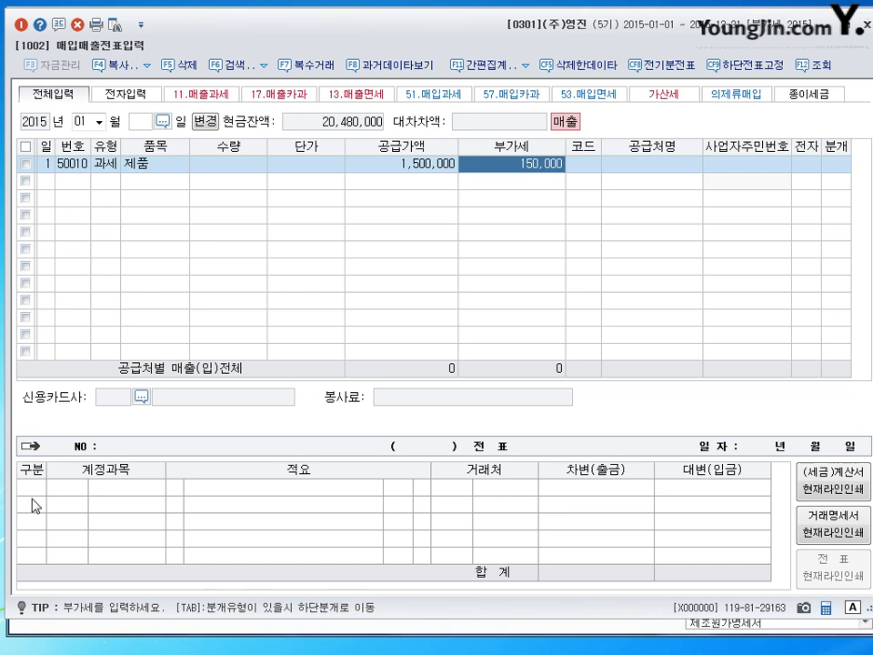
Check the 150,000 VAT against the supply value and proceed to the customer code.
key(shift+Tab)
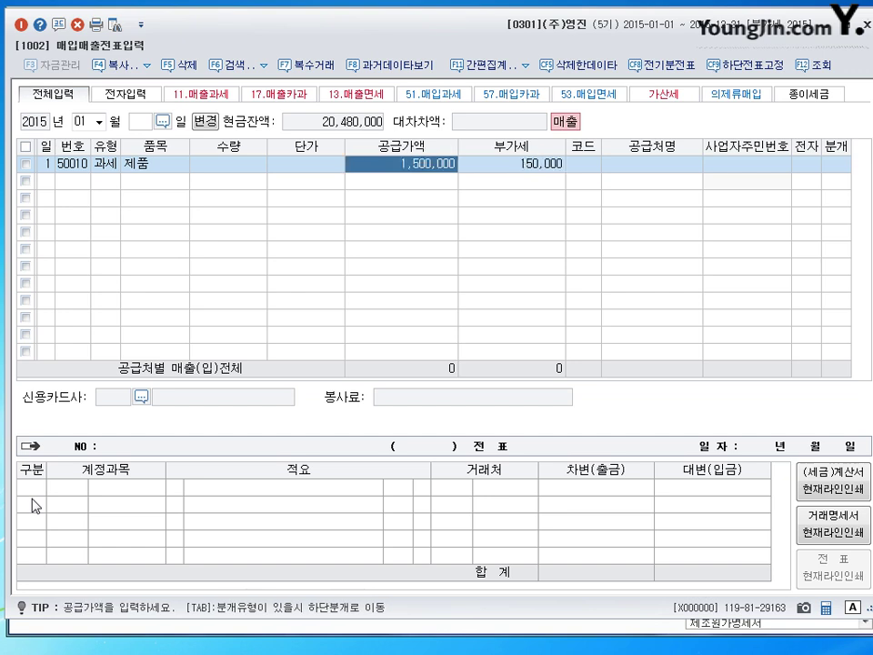
key(Tab)
key(shift+Tab)
key(Tab)
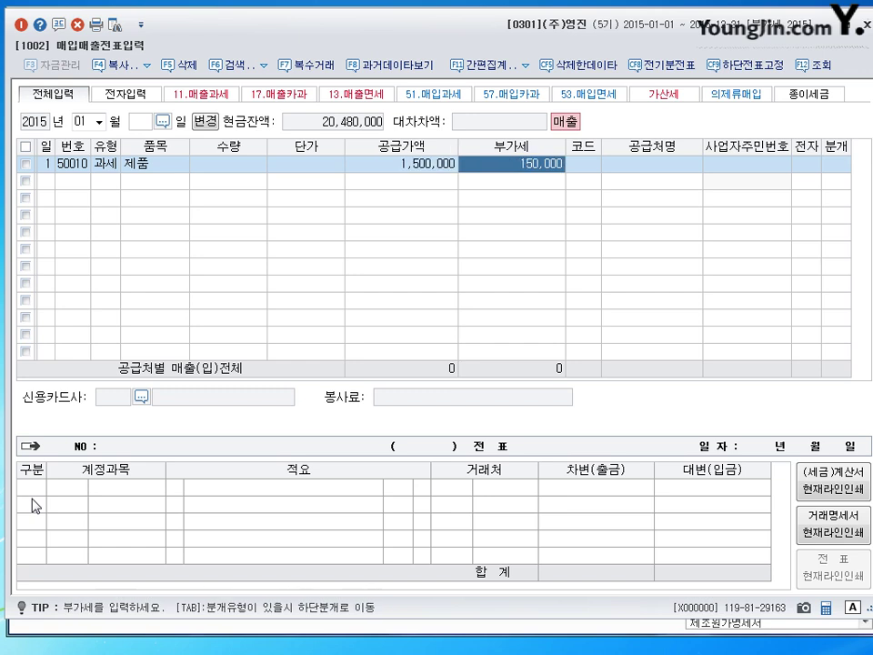
key(shift+Tab)
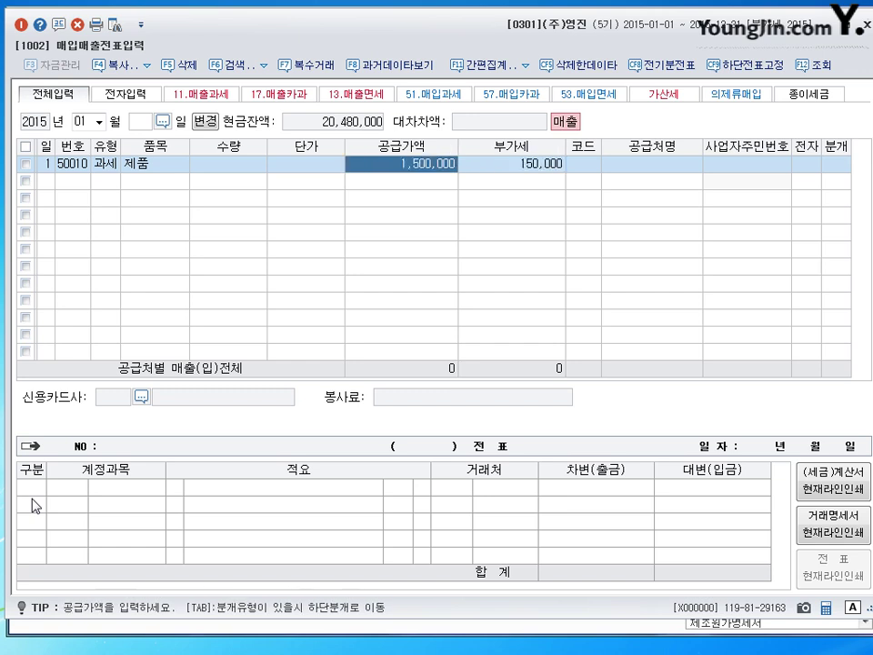
key(Tab)
key(shift+Tab)
key(Tab)
key(shift+Tab)
key(Tab)
key(Tab)
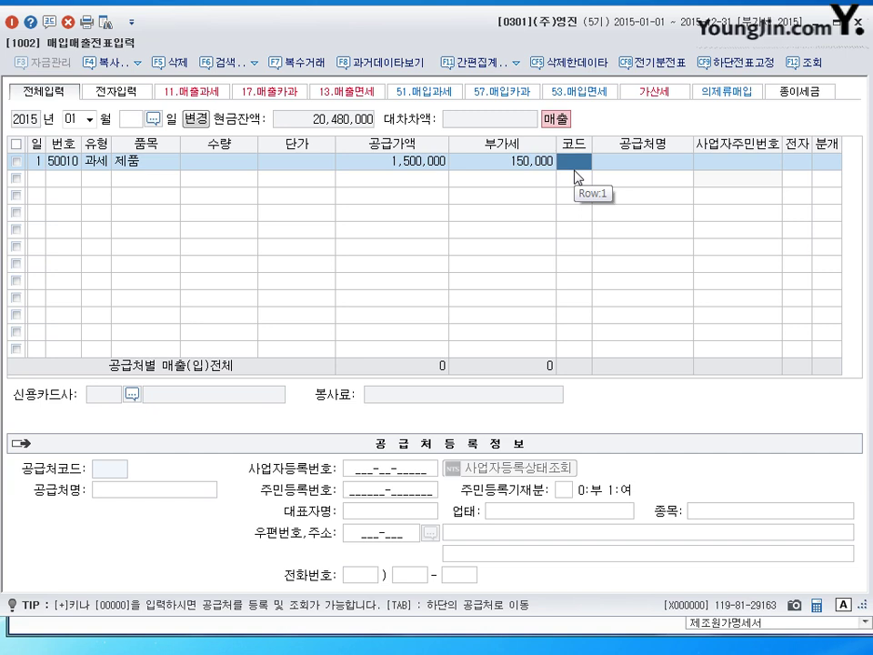
Add the buyer by name as a new customer and register it under code 00301.
key(plus)
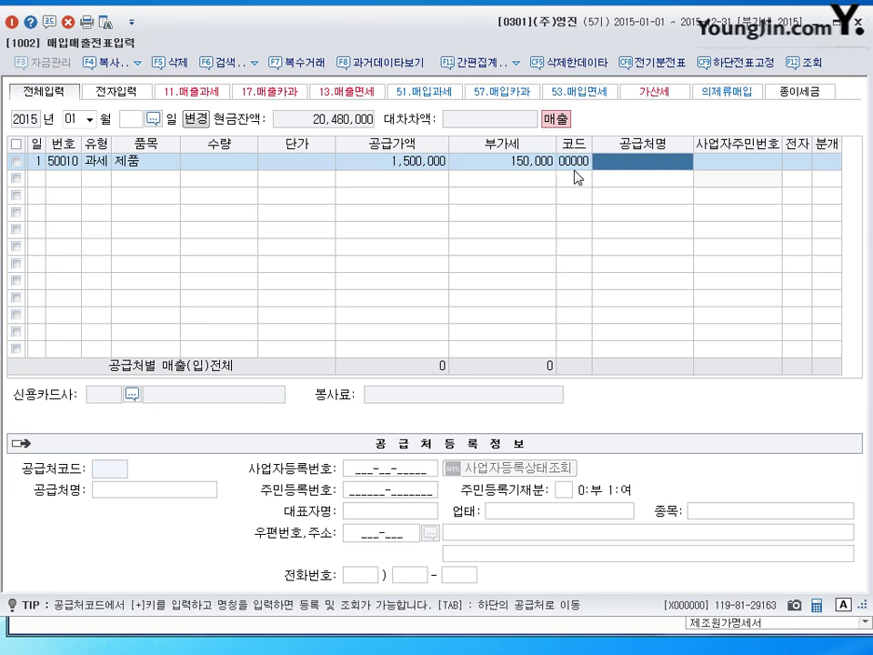
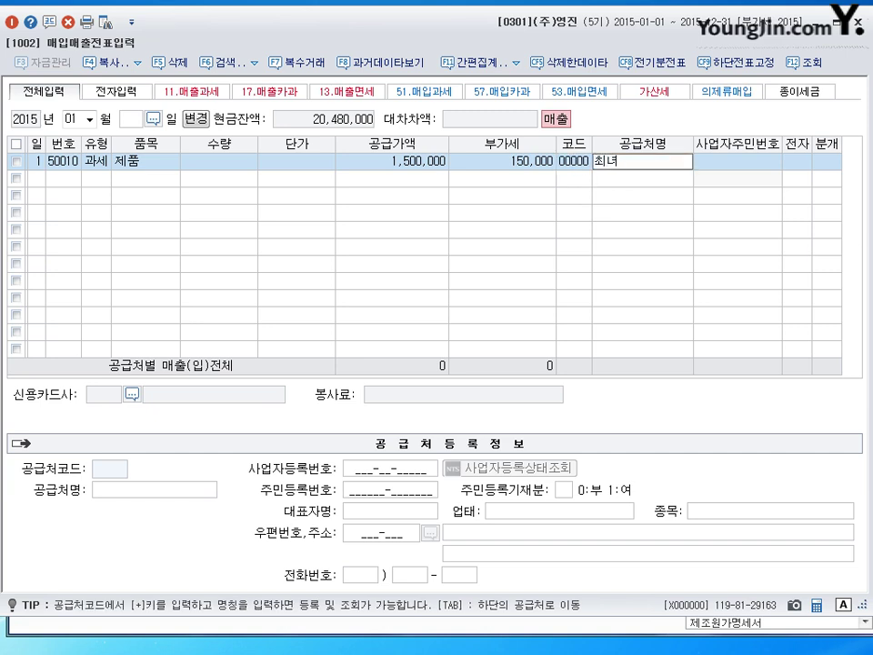
key(Return)
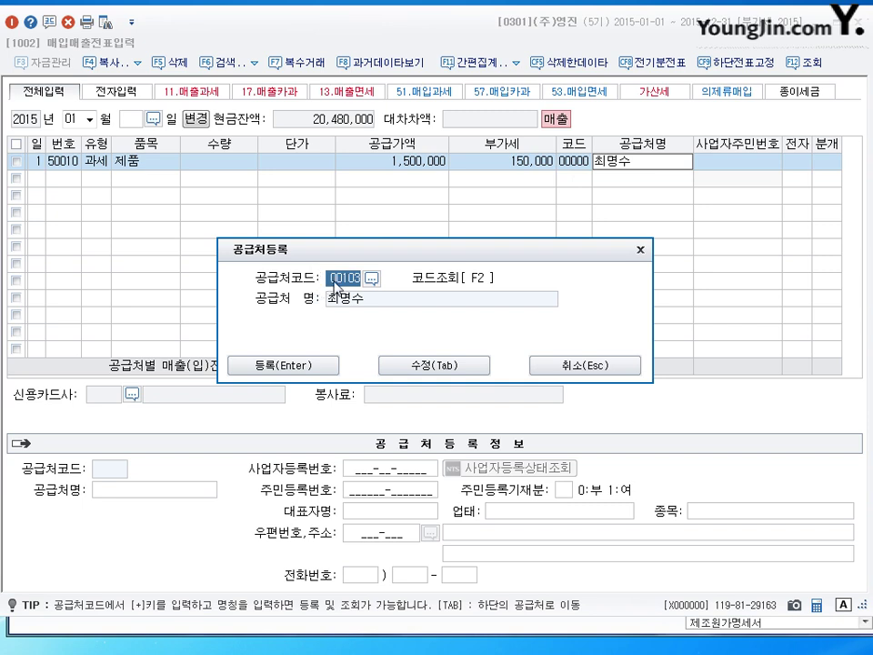
text(301)
click(445, 369)
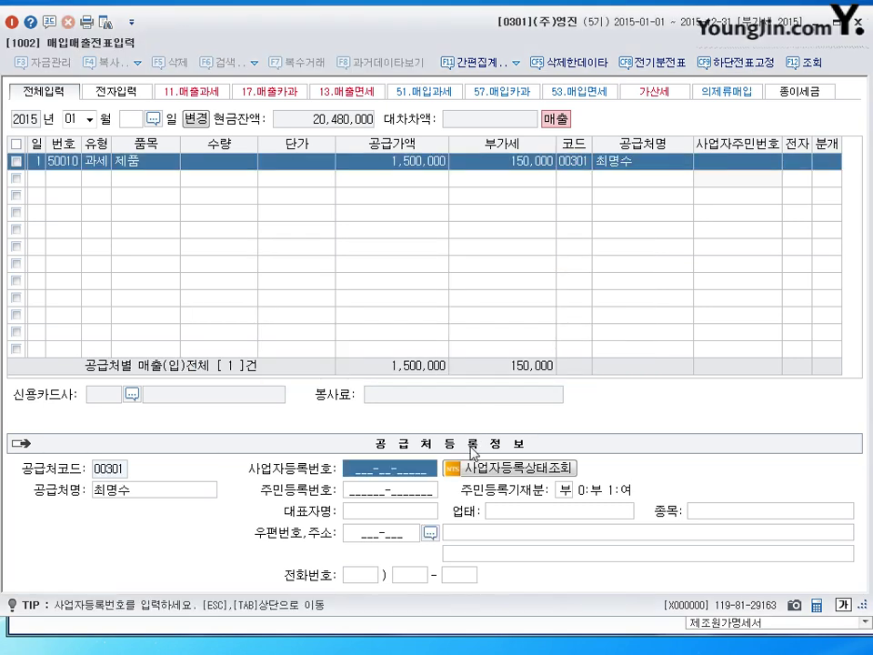
Enter the customer's resident registration number and representative name, skipping the remaining fields.
click(371, 498)
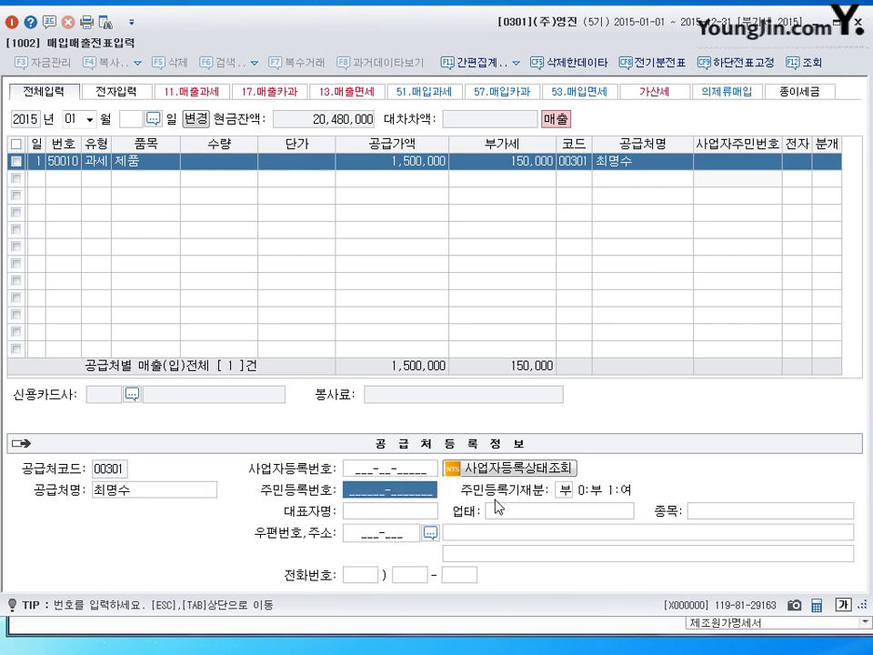
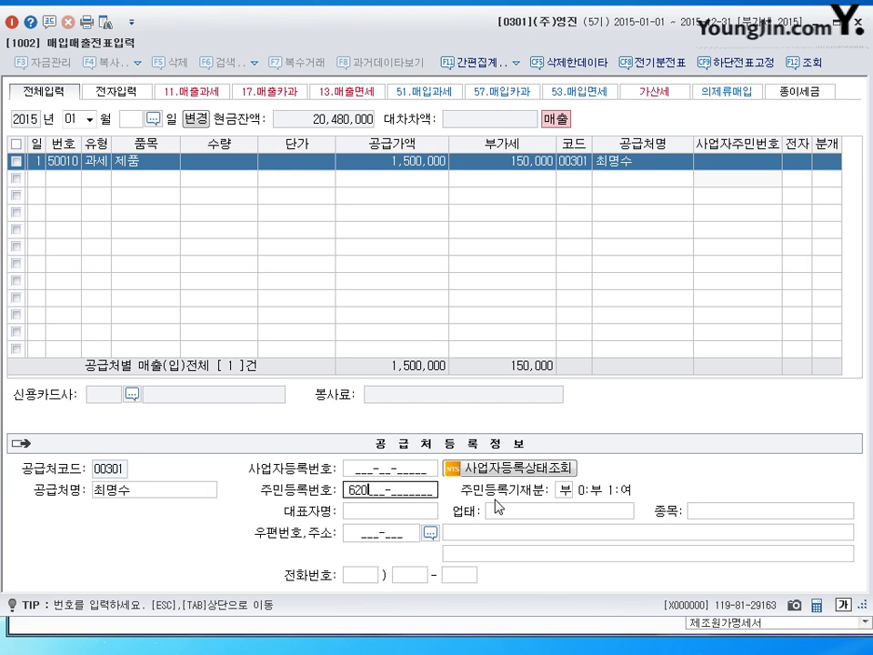
key(Return)
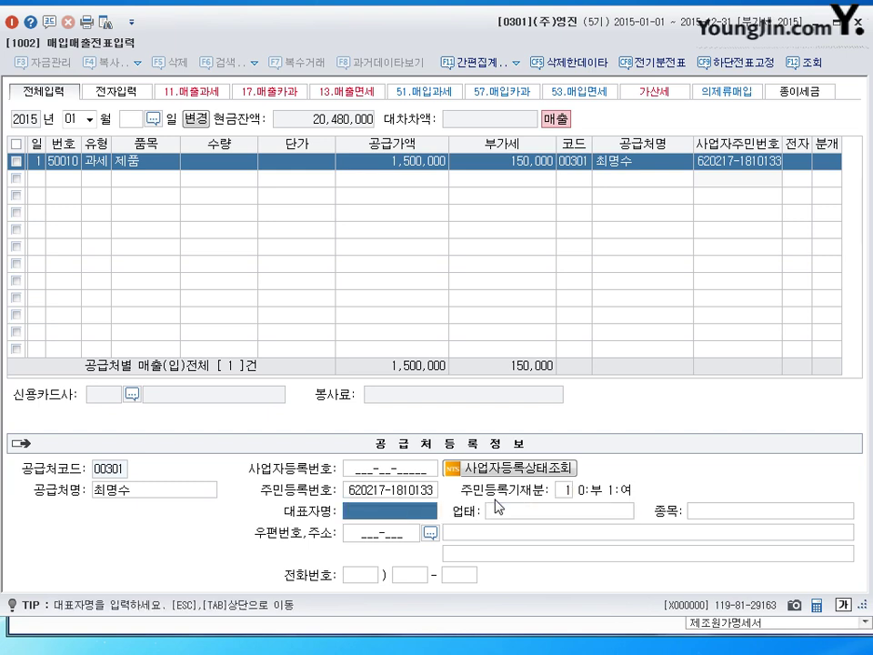
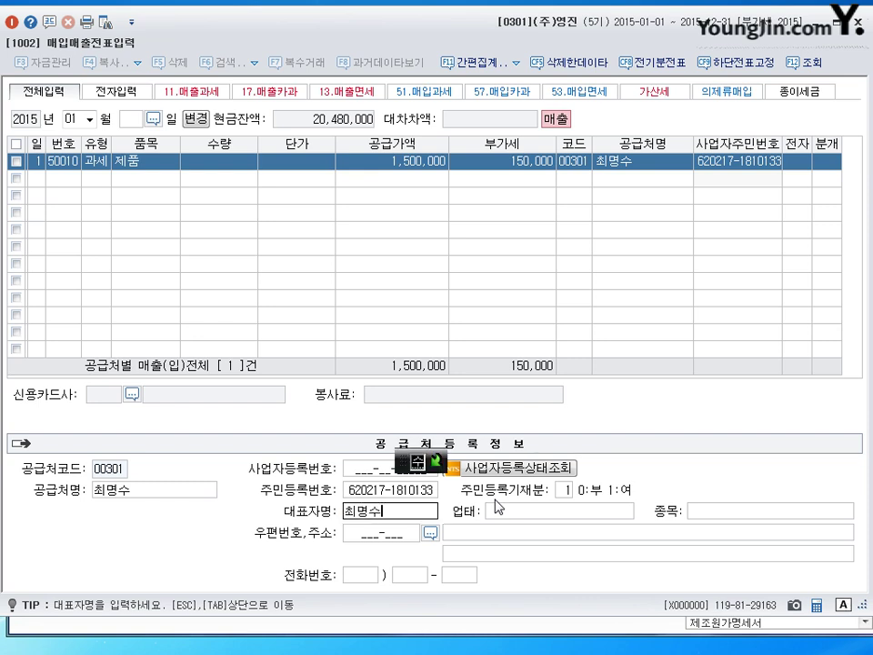
key(Return)
key(Return)
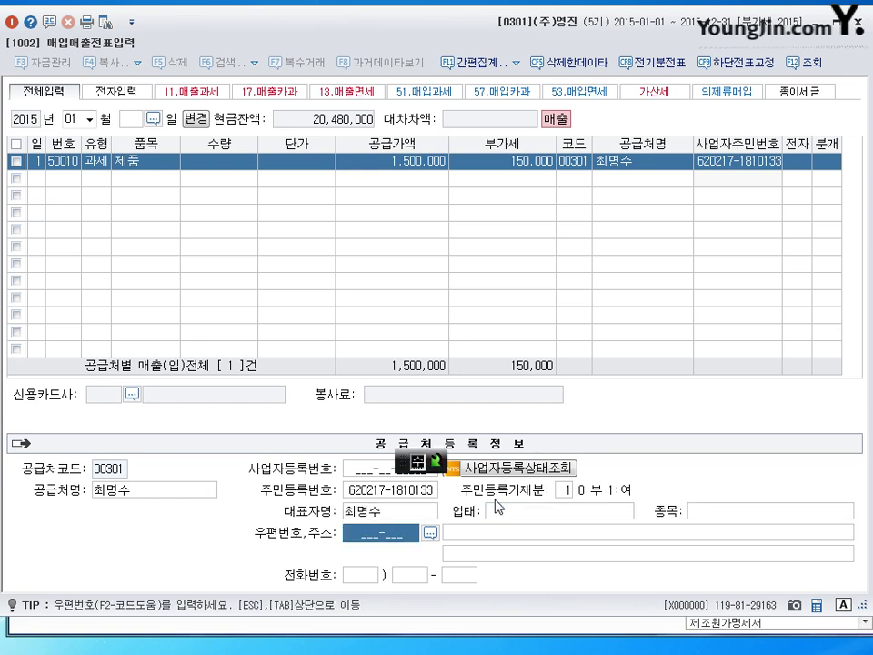
key(Return)
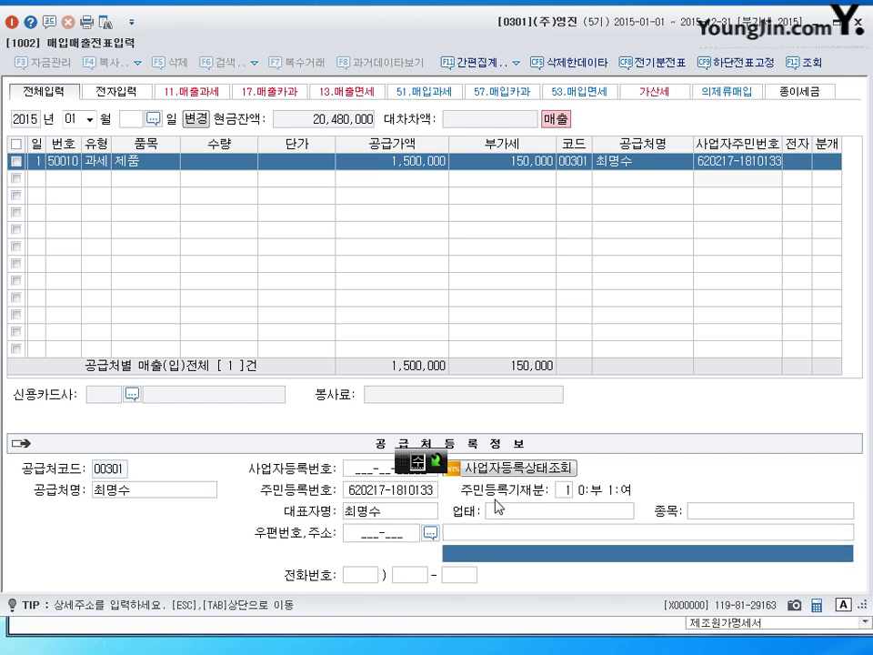
key(Return)
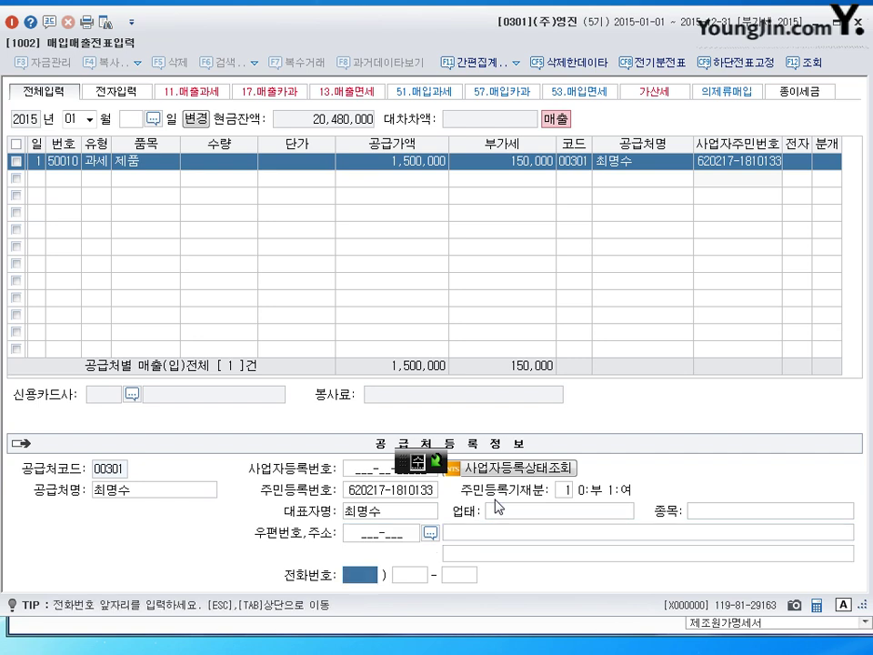
key(Return)
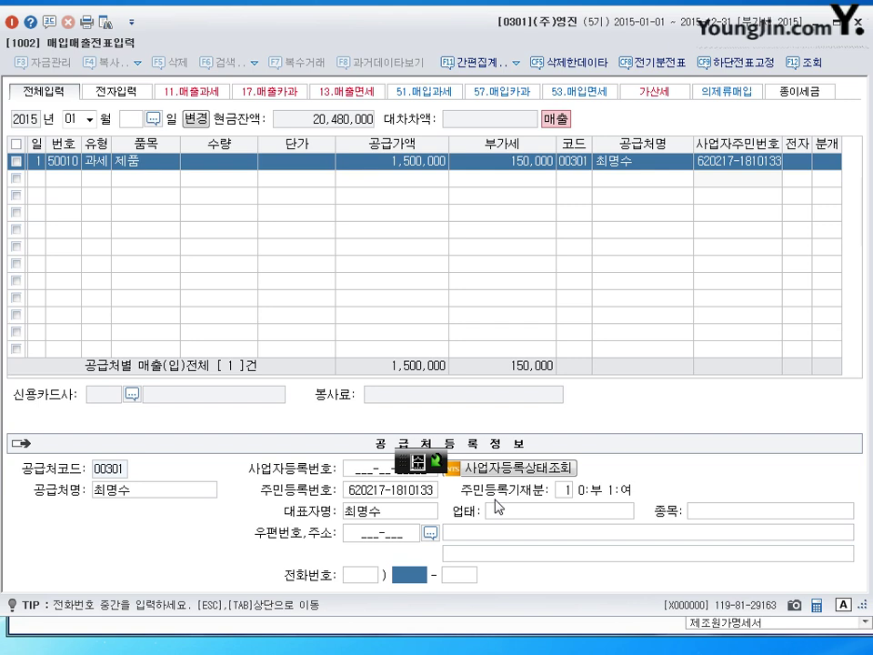
key(Return)
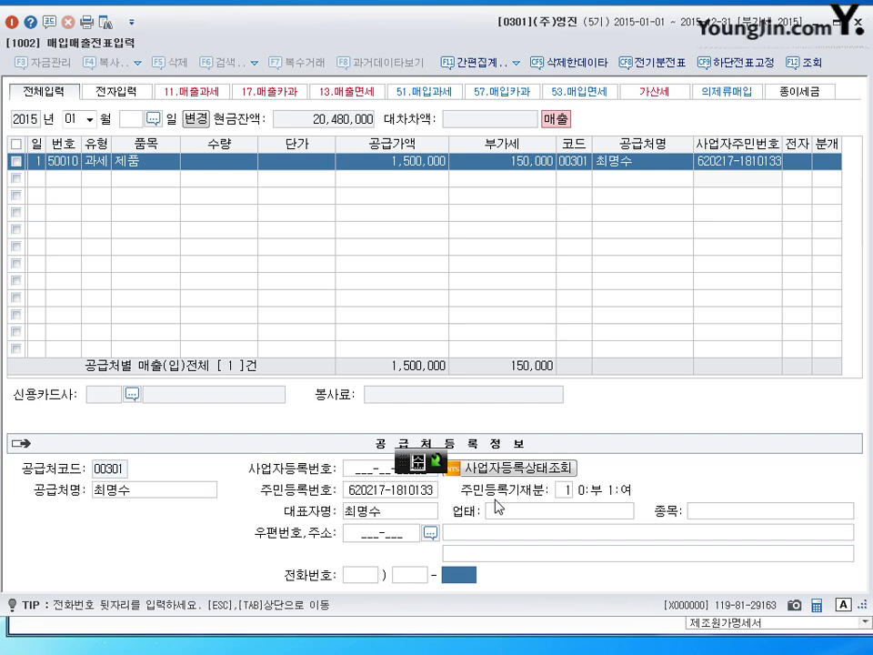
key(Tab)
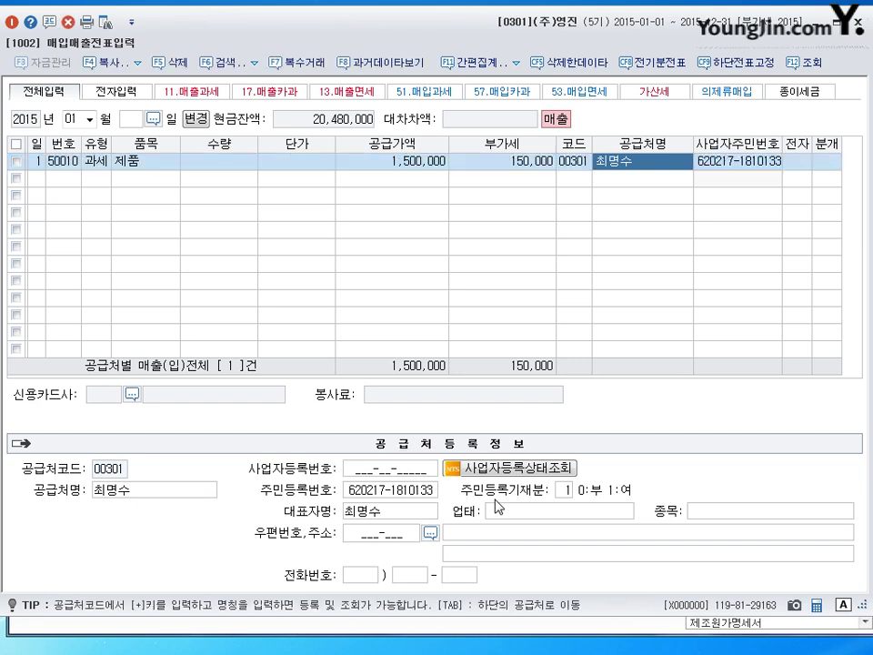
Mark the first sale as electronically invoiced and journalise it as cash (1).
key(Return)
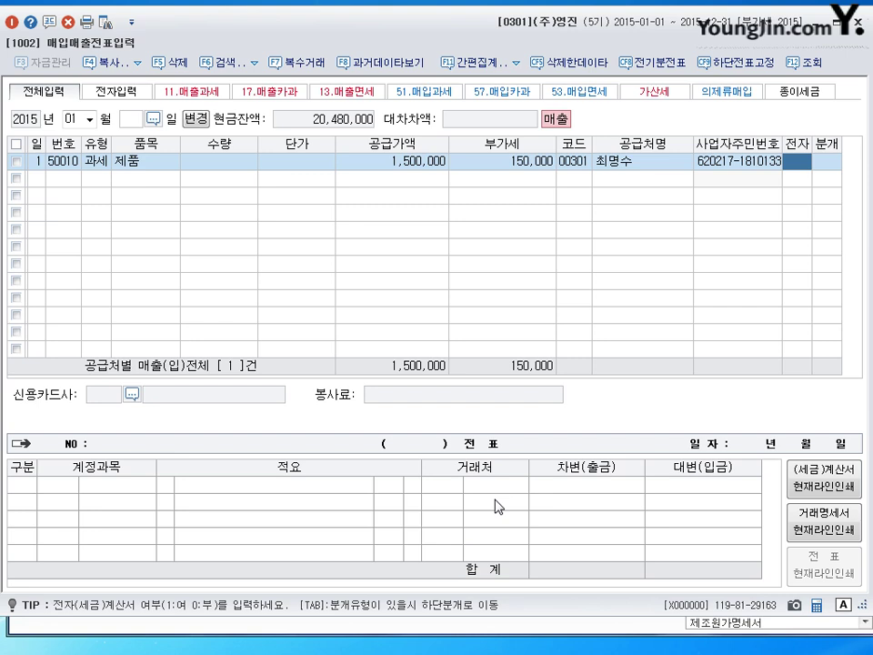
text(1)
key(Return)
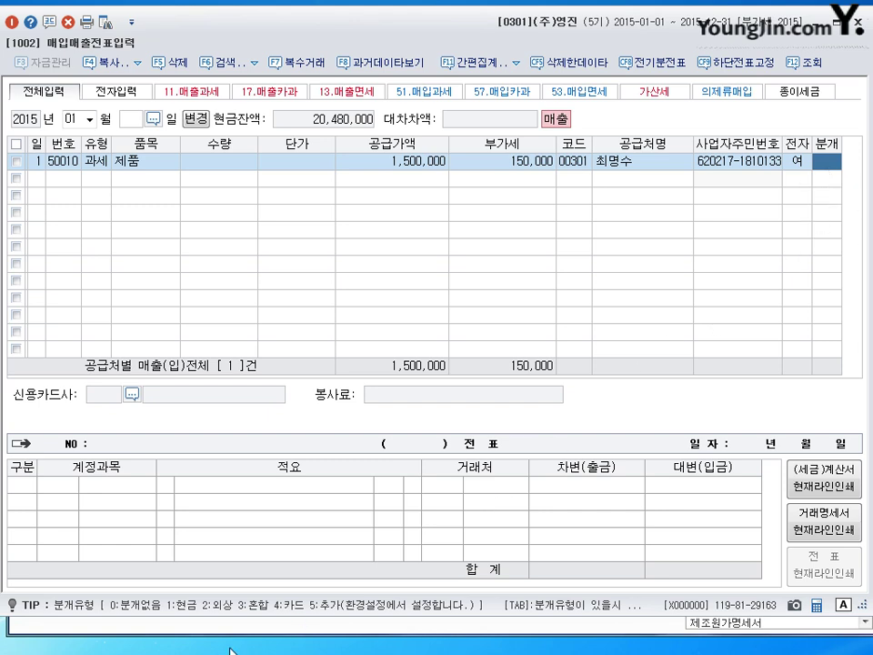
text(1)
key(Return)
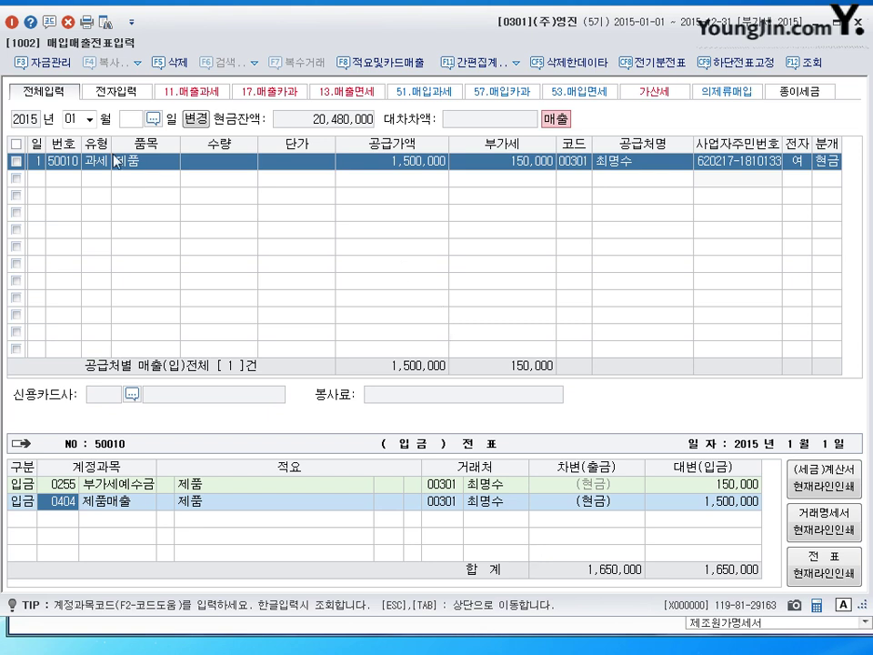
click(35, 178)
Fill row 2 with day 2, type 11, item 의류 and supply value 87,000,000.
text(2)
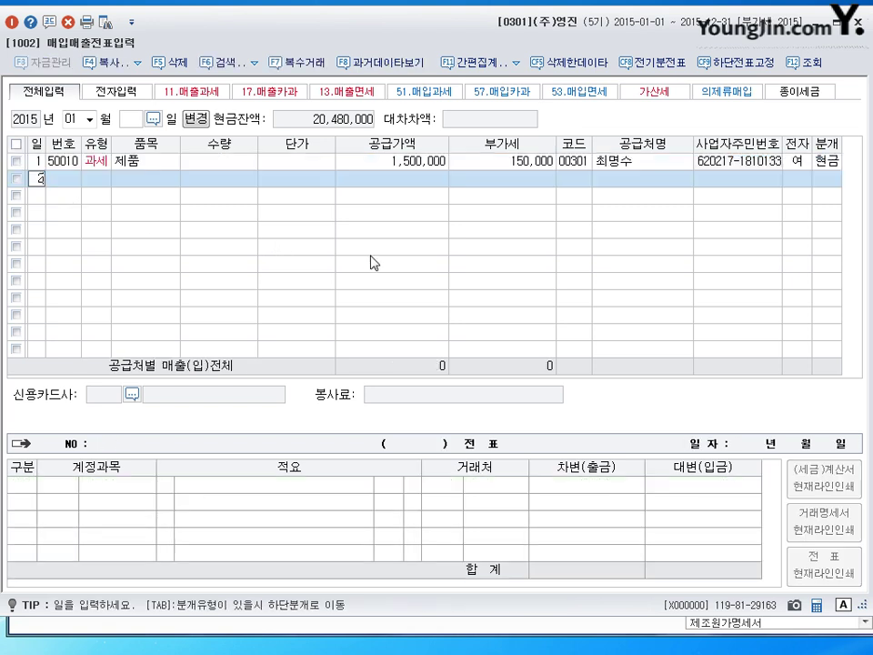
key(Return)
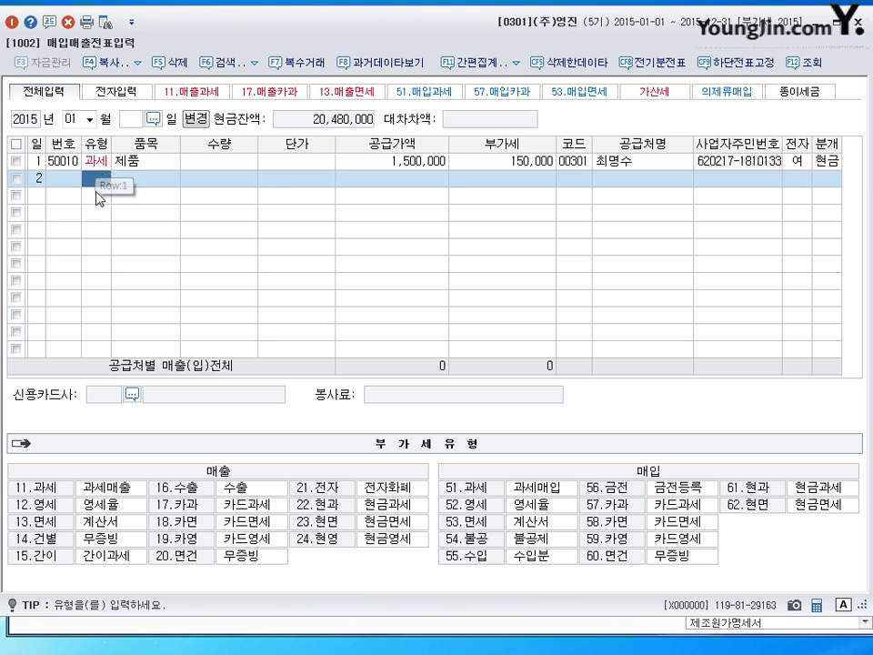
text(11)
key(Return)
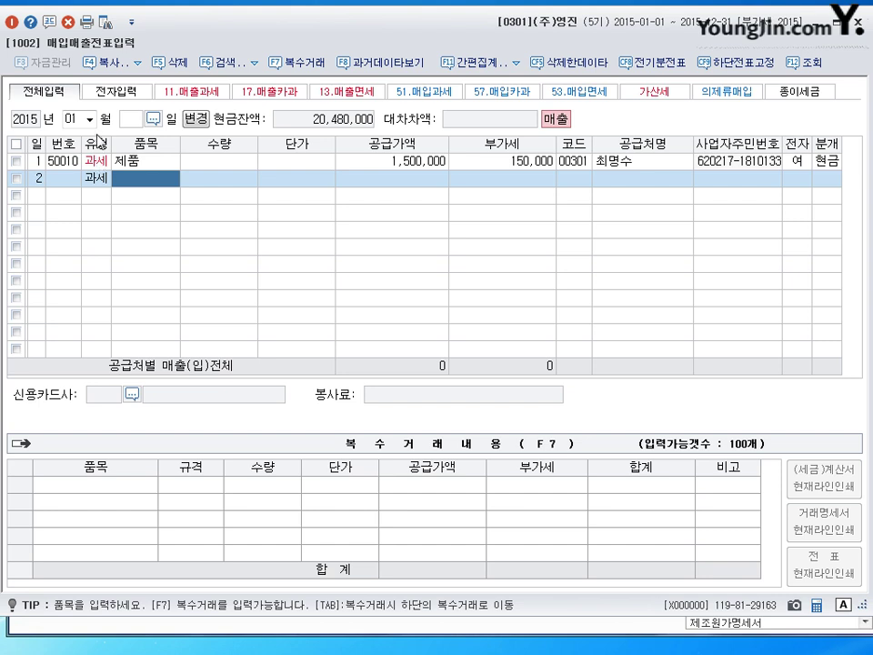
click(96, 179)
click(143, 182)
text(의류)
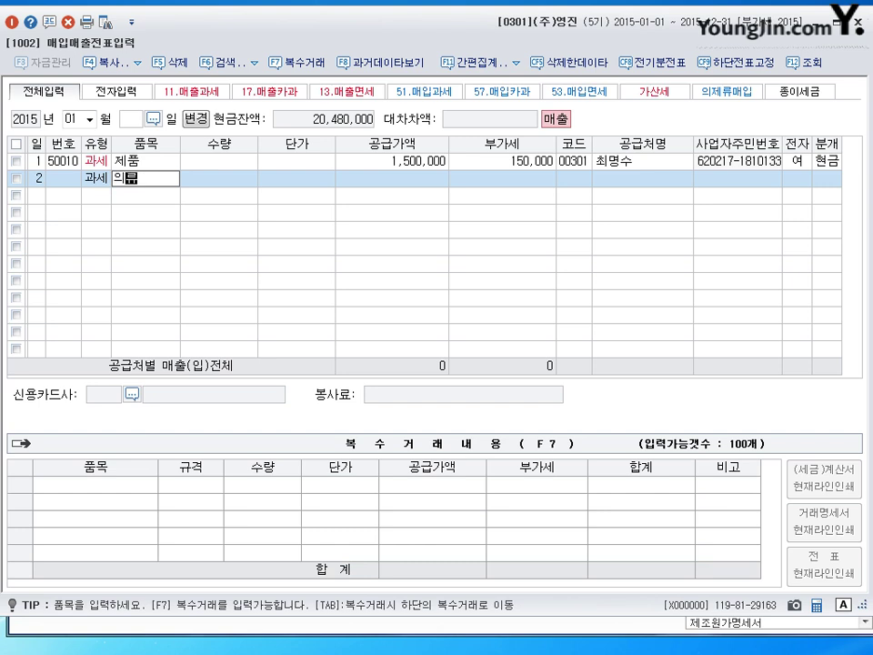
key(Return)
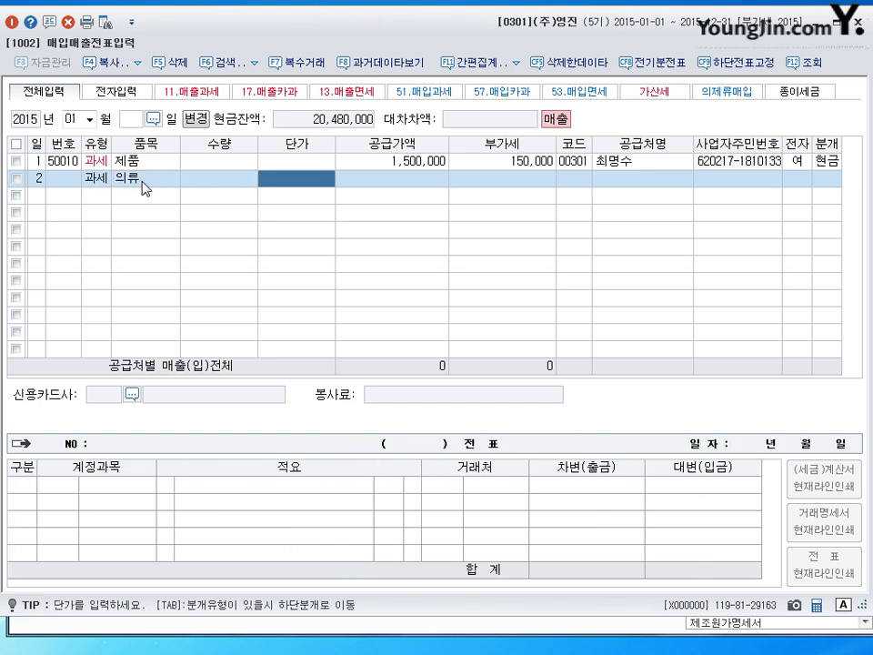
key(Return)
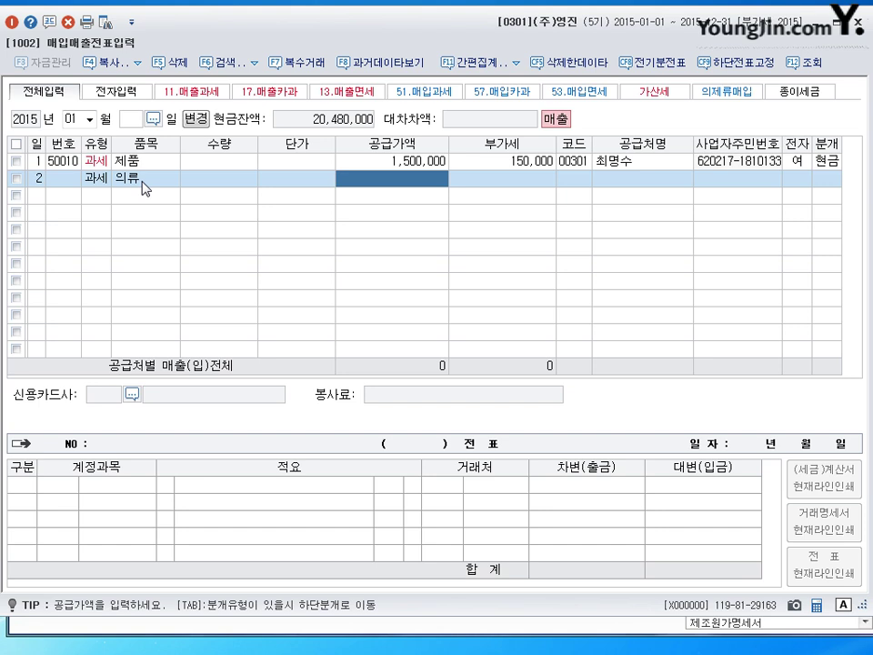
text(87000000)
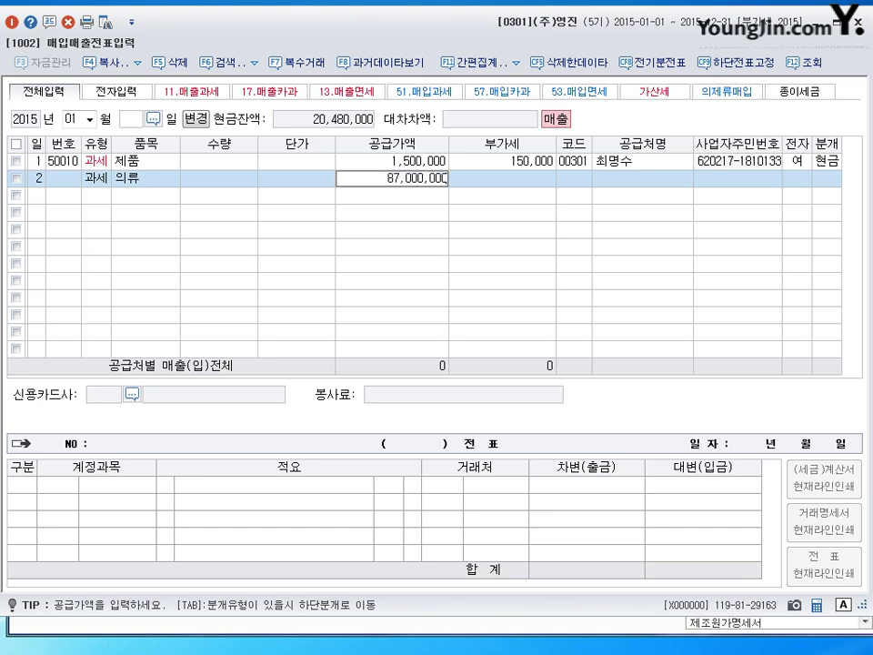
key(Return)
key(Return)
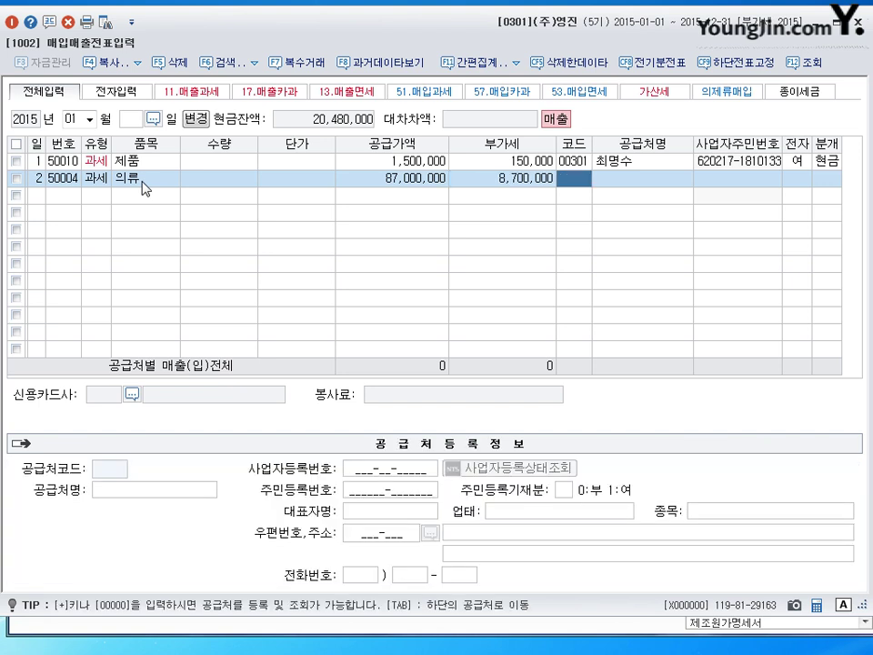
Assign customer 충남상사 to the second sale and journalise it as credit (외상).
text(충)
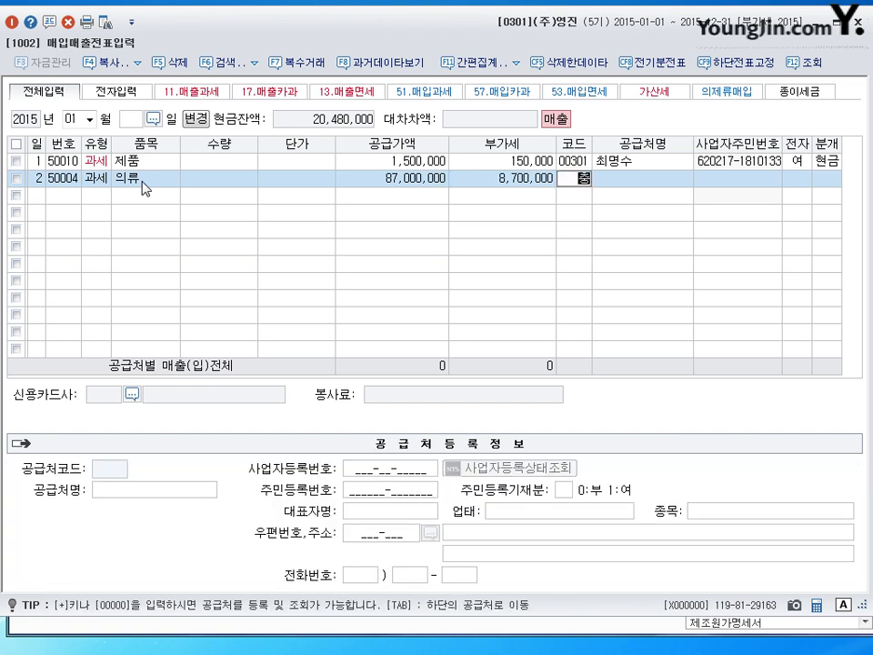
text(남)
key(Return)
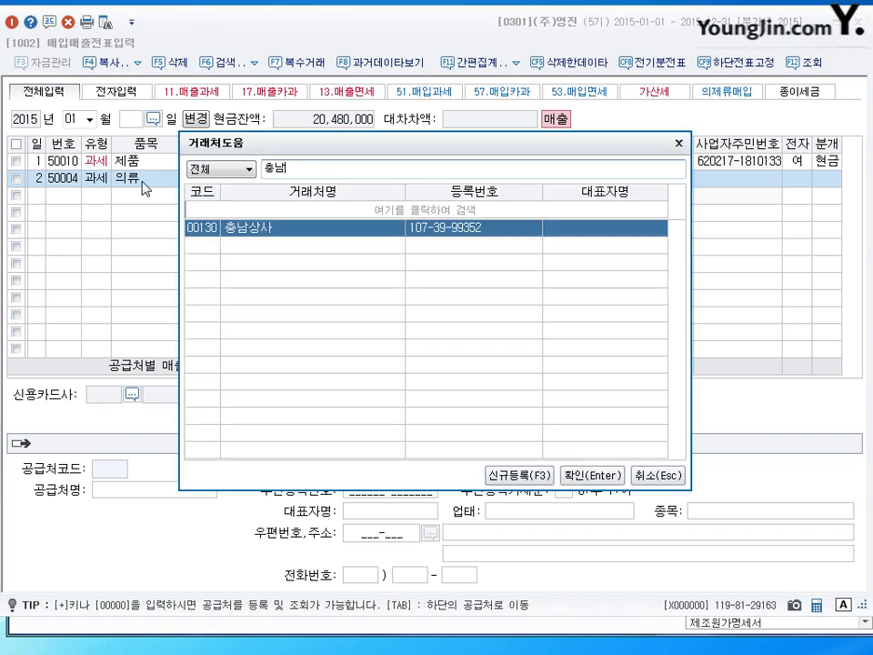
key(Escape)
key(Return)
key(Return)
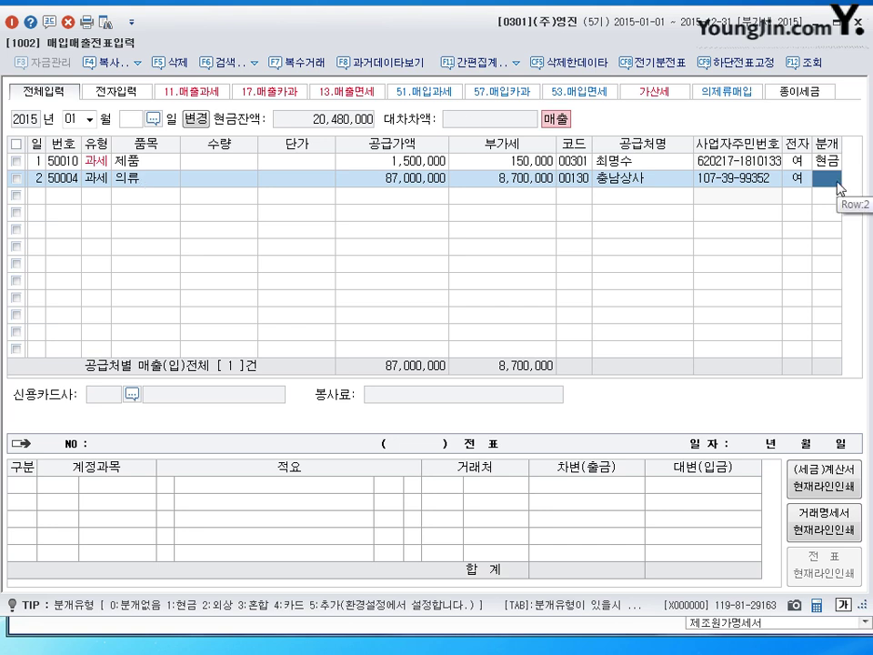
text(2)
key(Return)
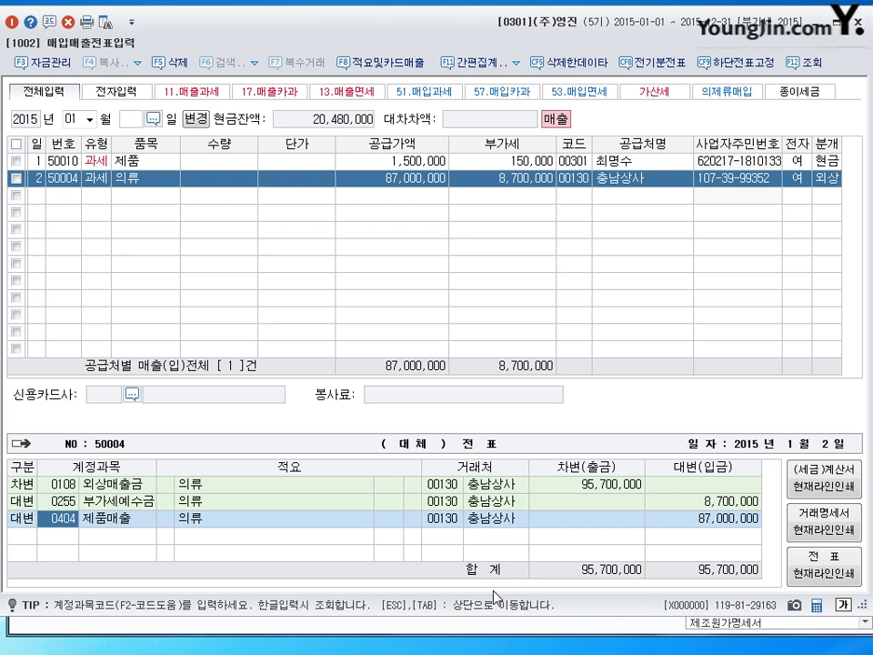
key(Tab)
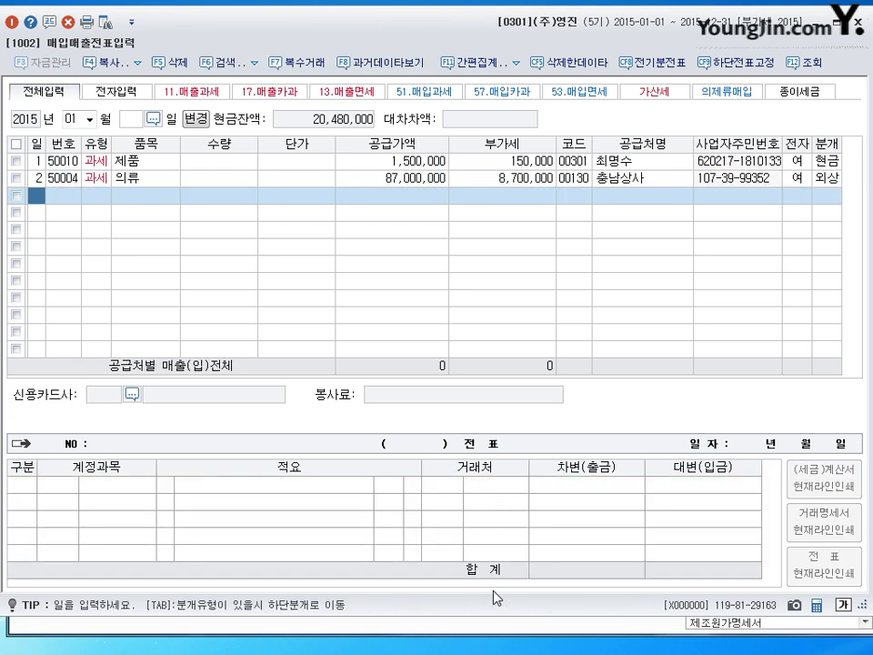
Start the third row dated day 3 with type 11 (과세).
text(3)
key(Return)
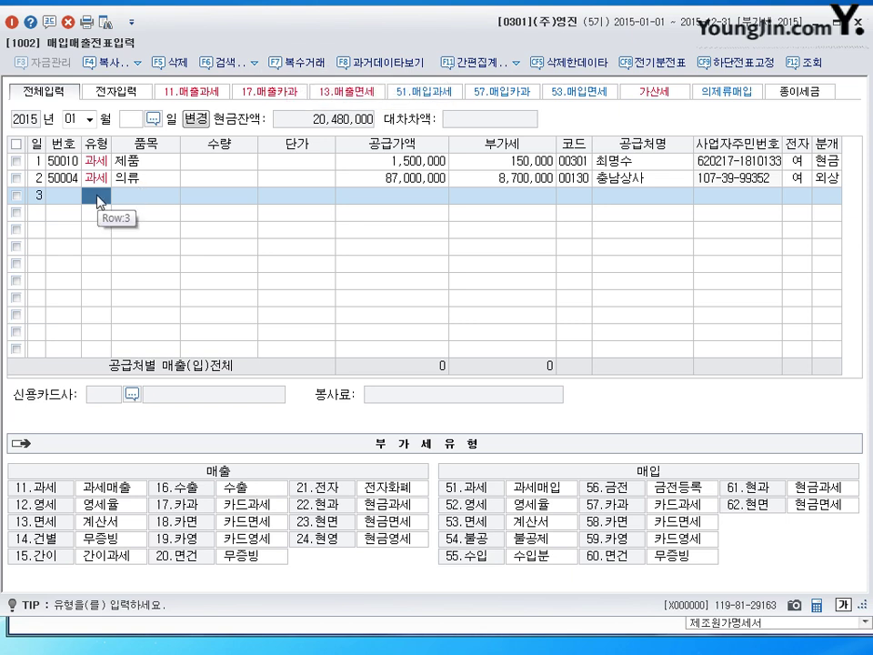
text(11)
key(Return)
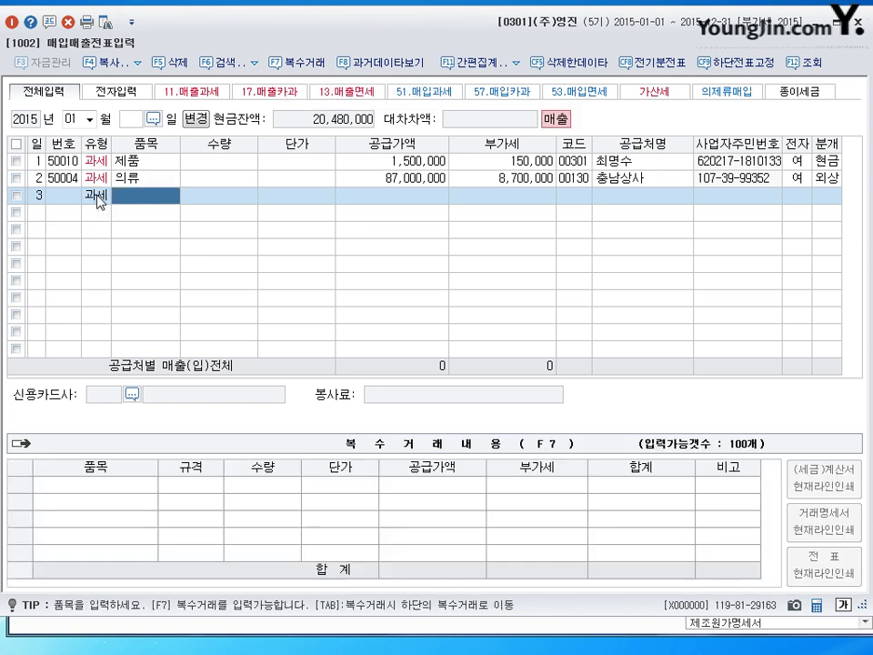
In the 복수거래 item list, enter 20 안전모 at 20,000 each.
click(298, 68)
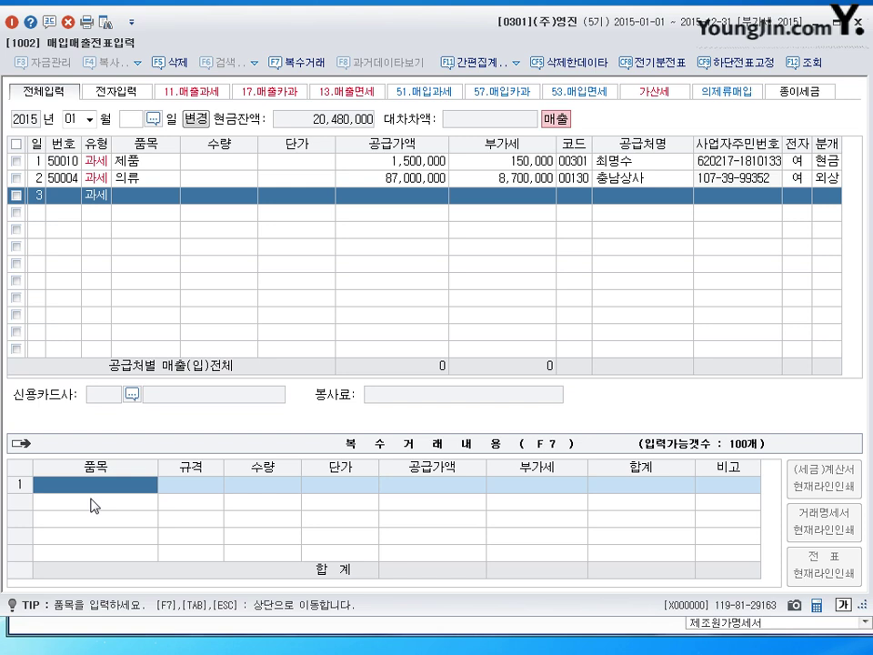
text(인쇄)
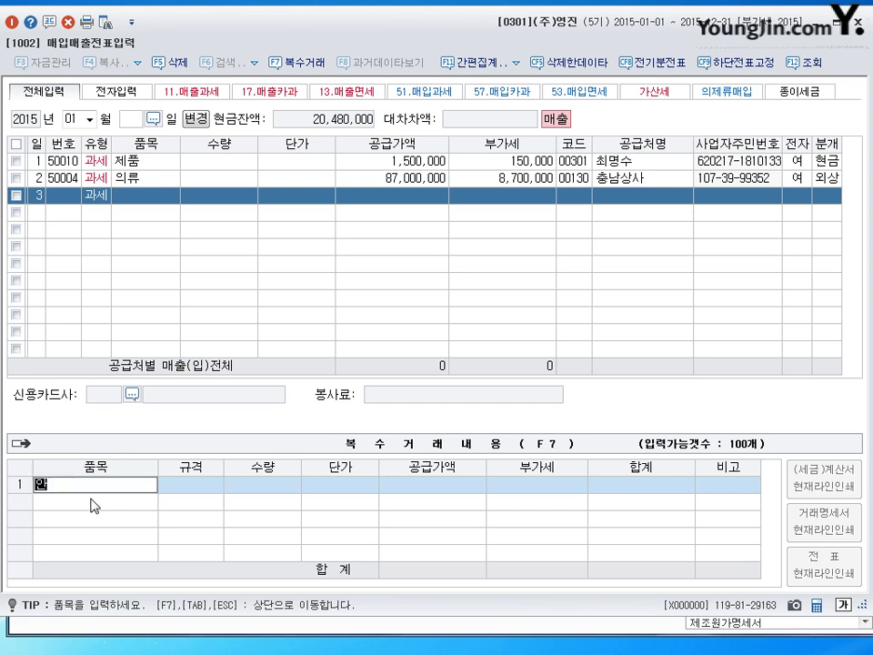
text(모)
key(Return)
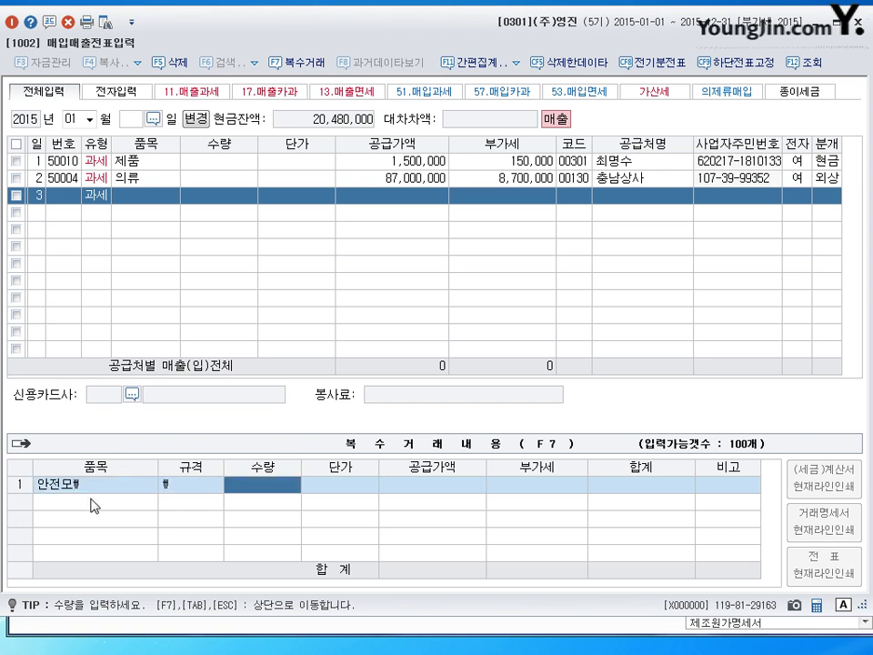
key(Left)
key(Left)
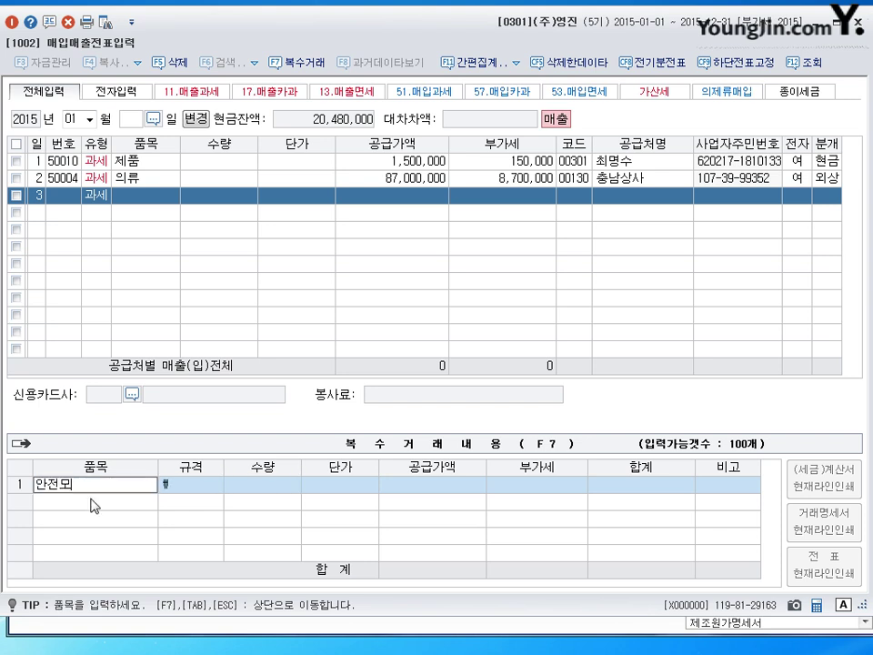
key(Return)
key(Return)
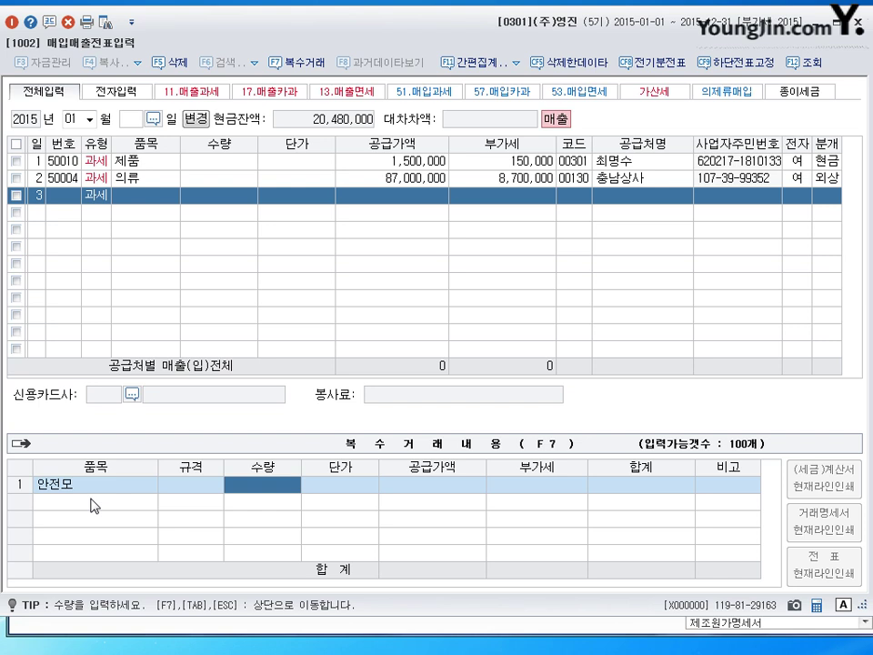
text(20)
key(Return)
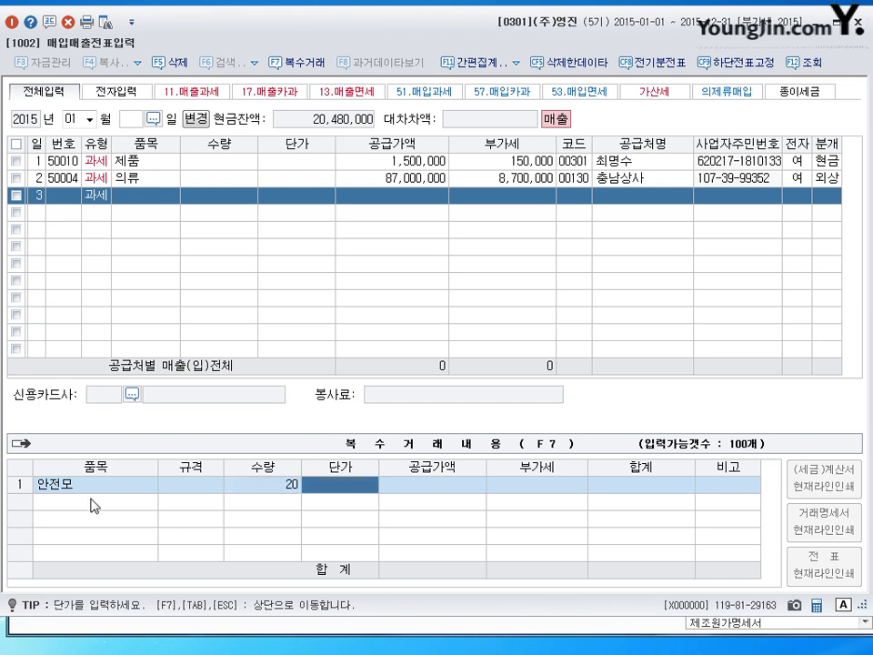
text(20000)
key(Return)
key(Return)
key(Return)
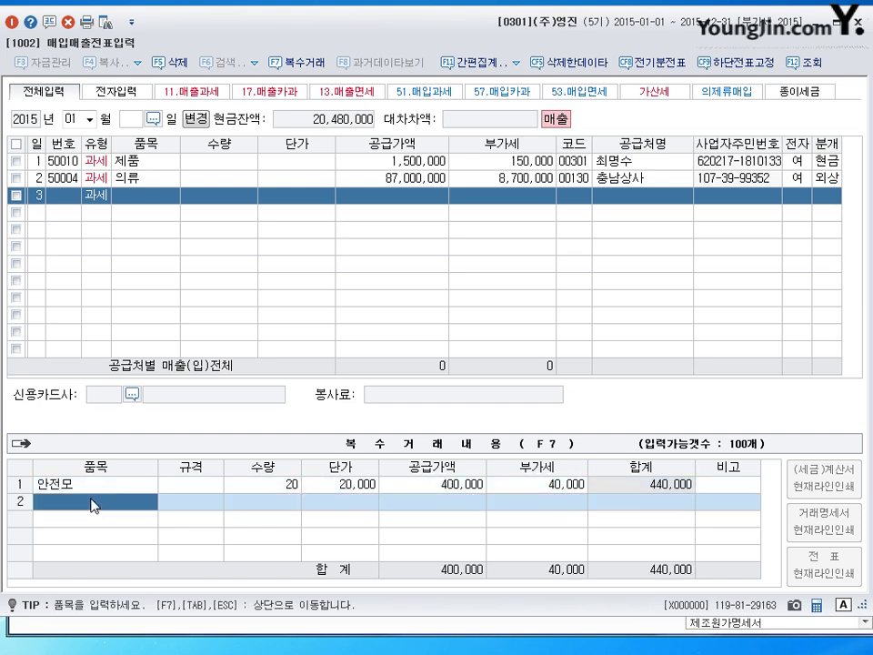
text(장갑)
Add 100 장갑 at 1,000 each and total the items into row 3.
key(Return)
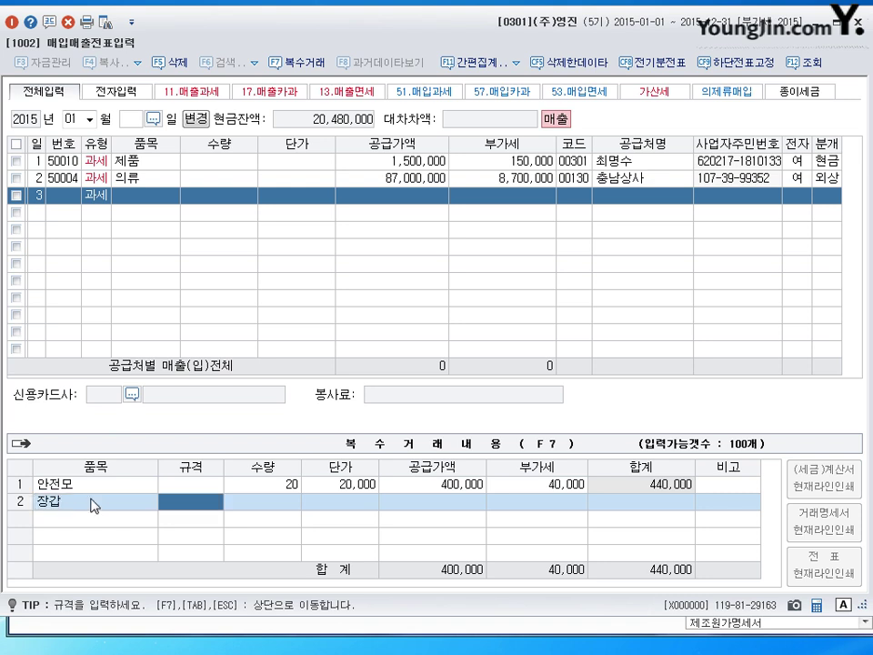
key(Return)
text(100)
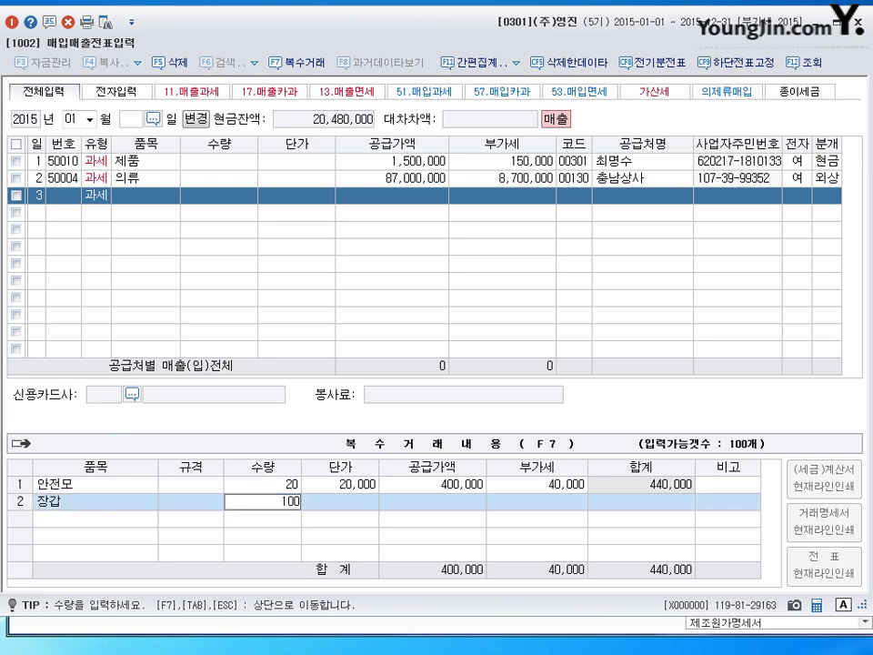
key(Return)
text(1000)
key(Return)
key(Return)
key(Return)
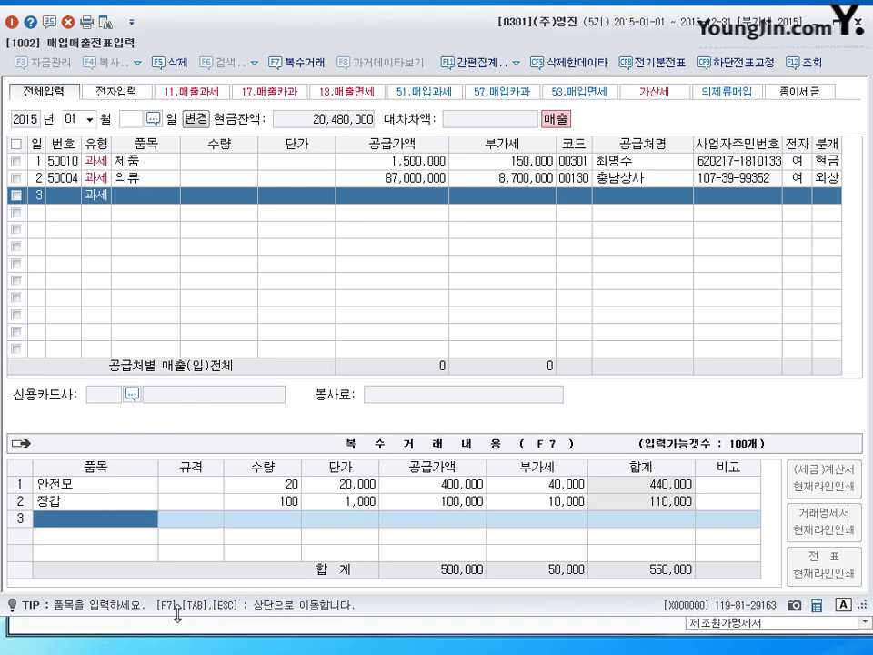
key(Escape)
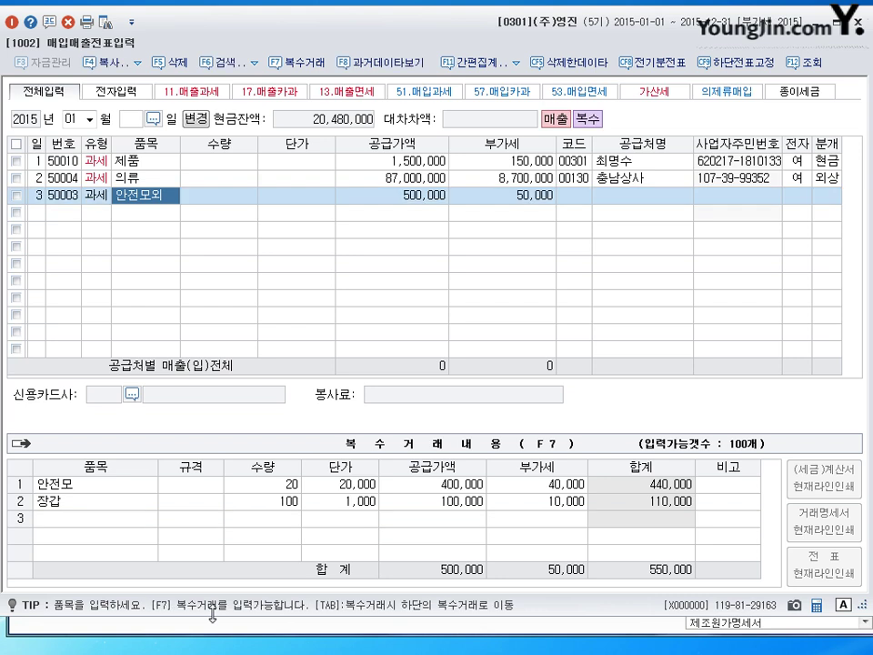
Assign customer (주)원단 to the third sale and mark it electronically invoiced.
key(Return)
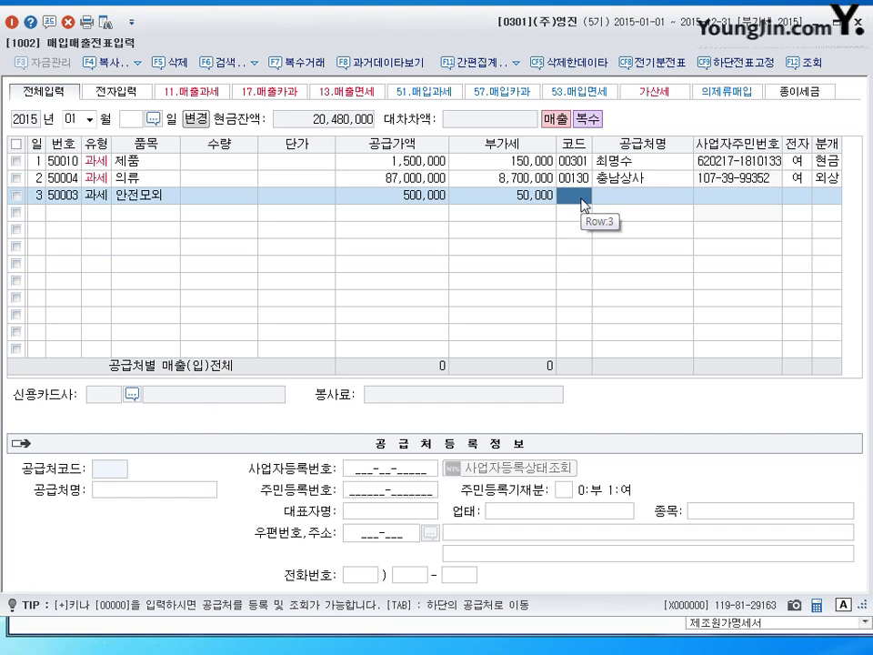
text(원)
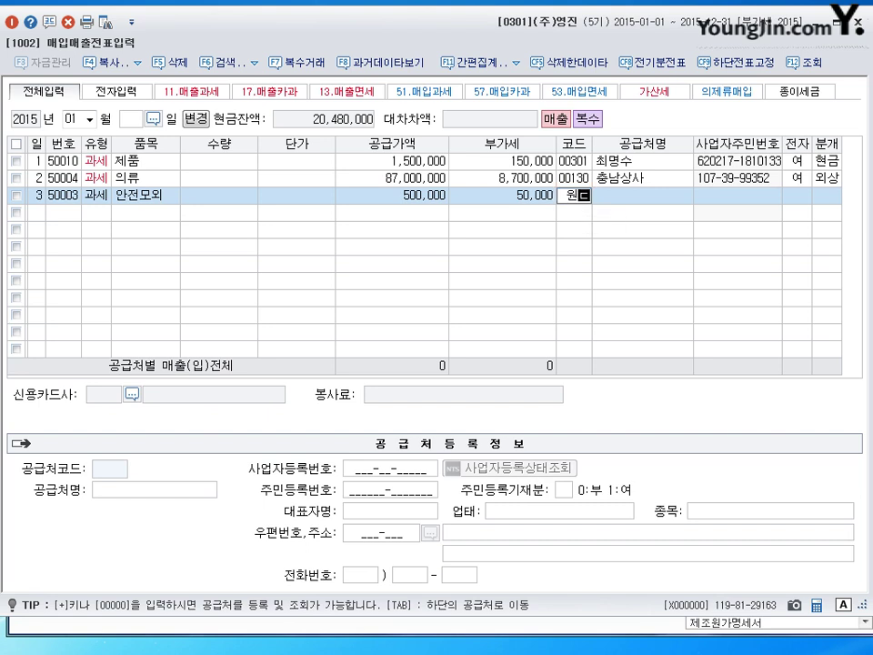
text(단)
key(Return)
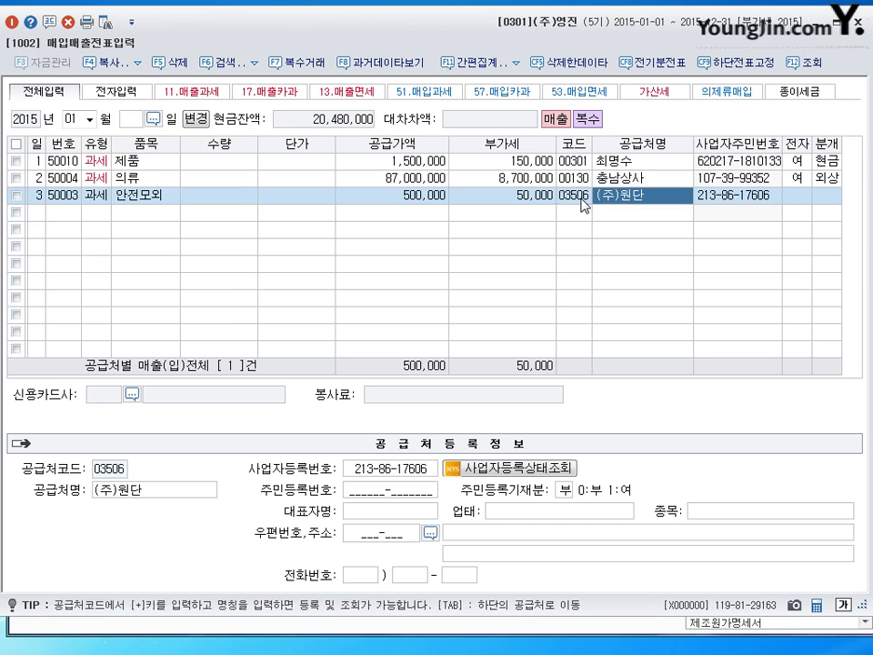
key(Return)
text(1)
key(Return)
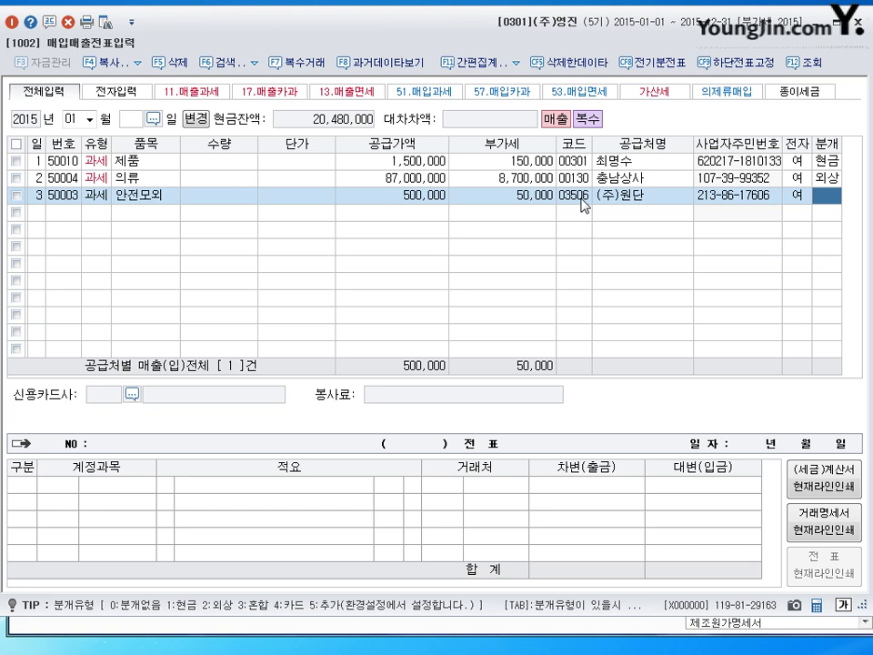
Journalise the 550,000 안전모외 sale as credit (외상) and commit the voucher.
text(2)
key(Return)
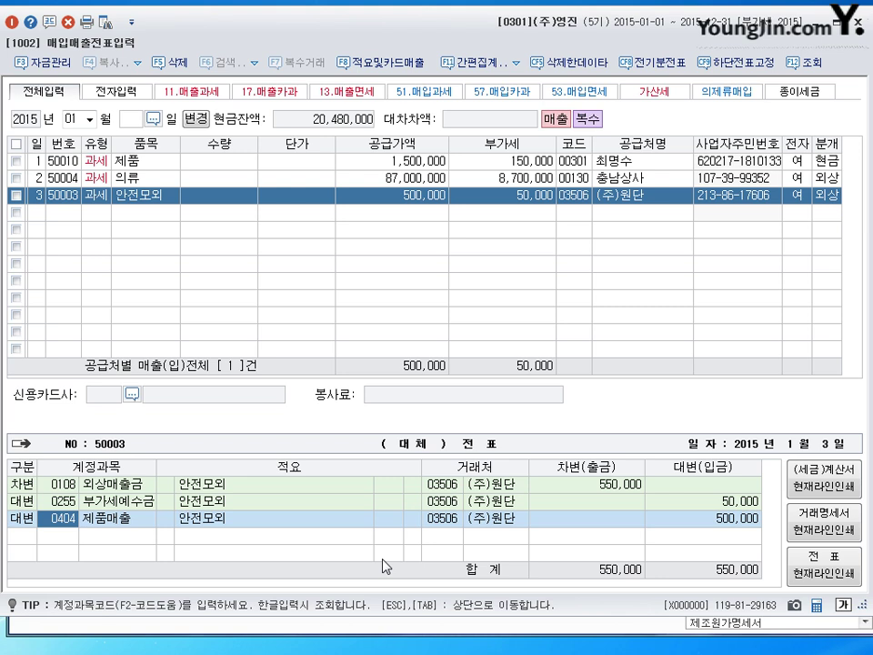
key(Return)
key(Return)
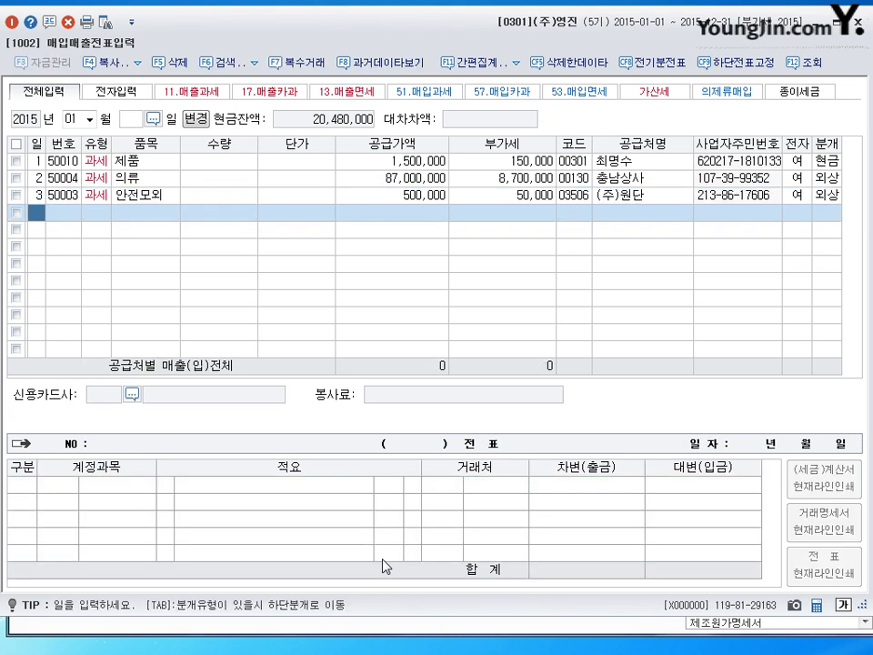
Date the fourth row day 4 and set its type to 11 (과세).
text(4)
key(Return)
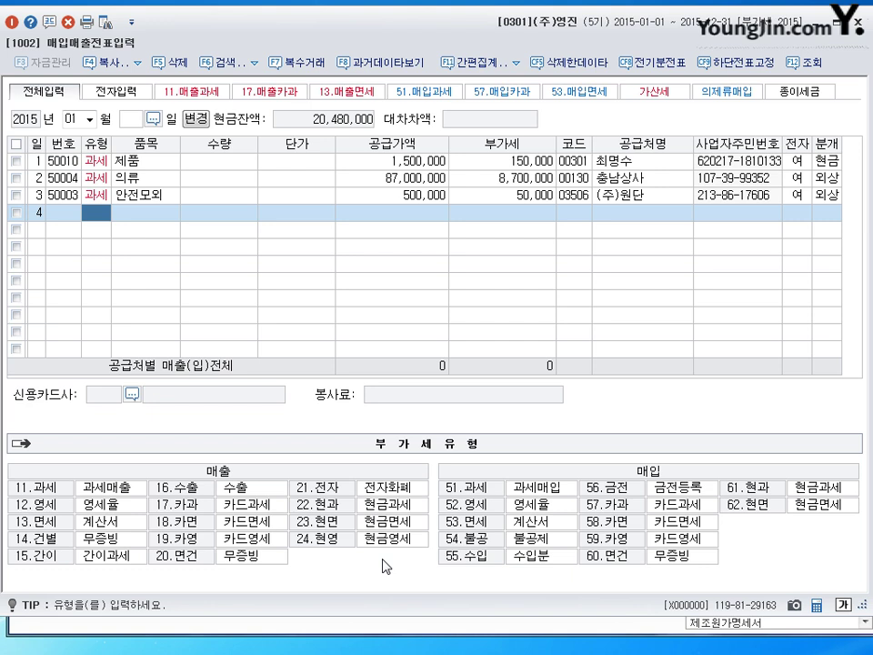
text(11)
key(Return)
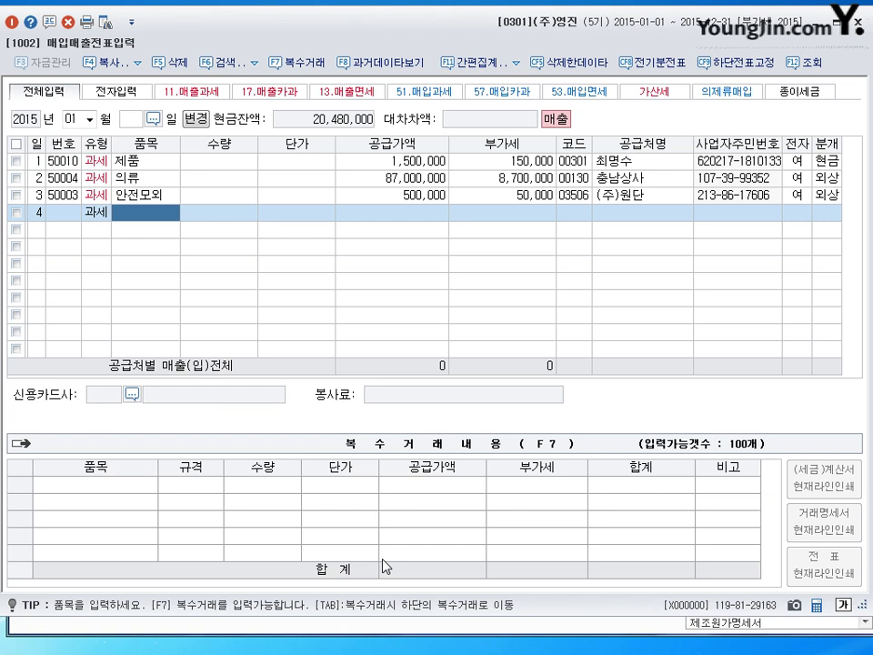
Enter 2,000 AK-450 at 4,200 in row 4, accepting 8,400,000 supply and 840,000 VAT.
key(Hangul)
text(AK)
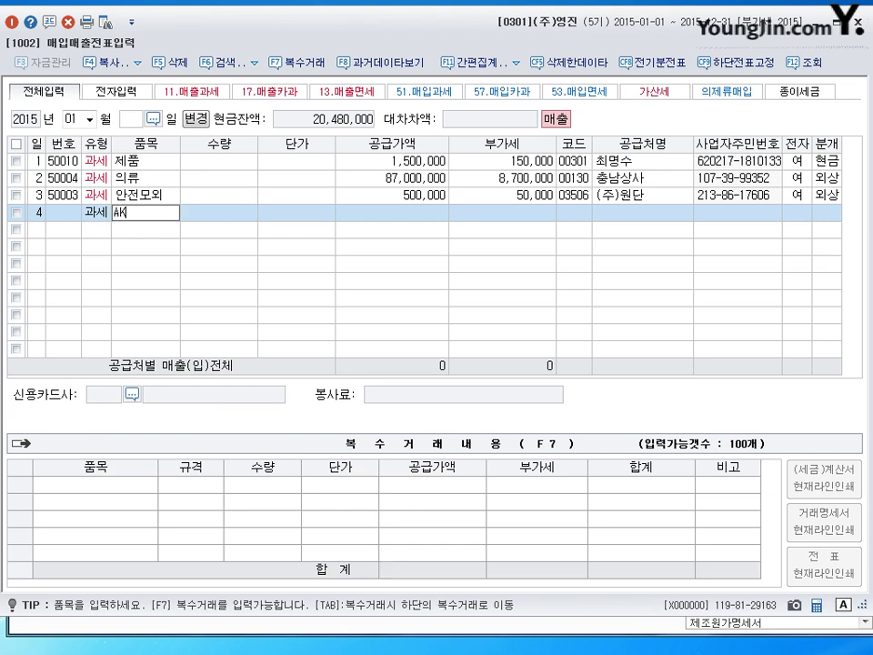
text(-450)
key(Return)
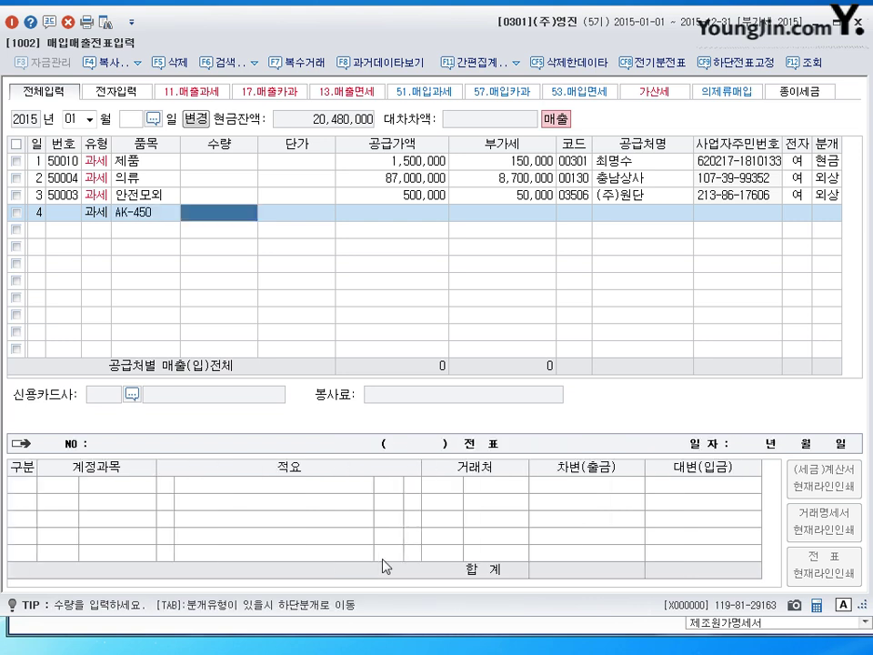
text(2000)
key(Return)
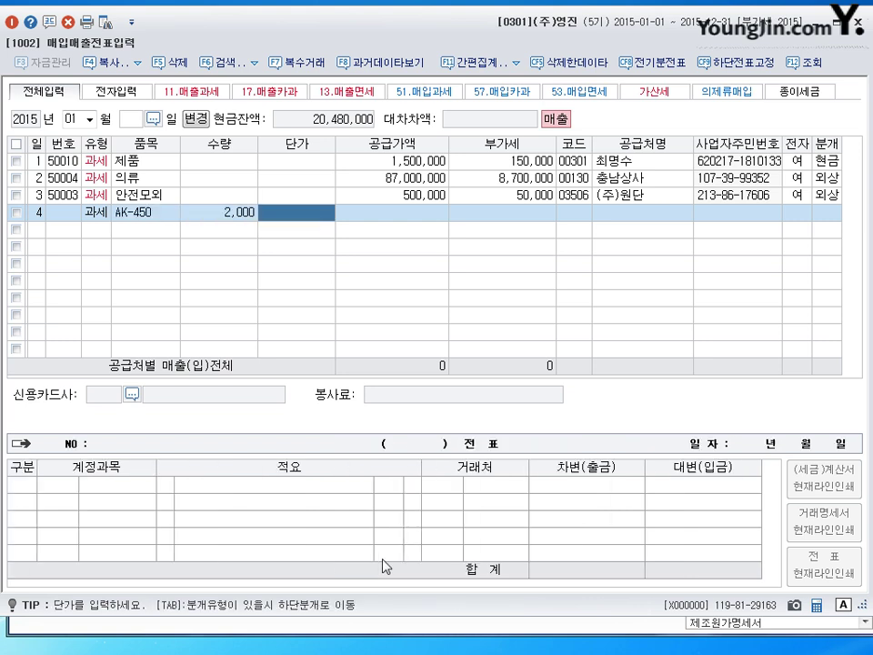
text(4200)
key(Return)
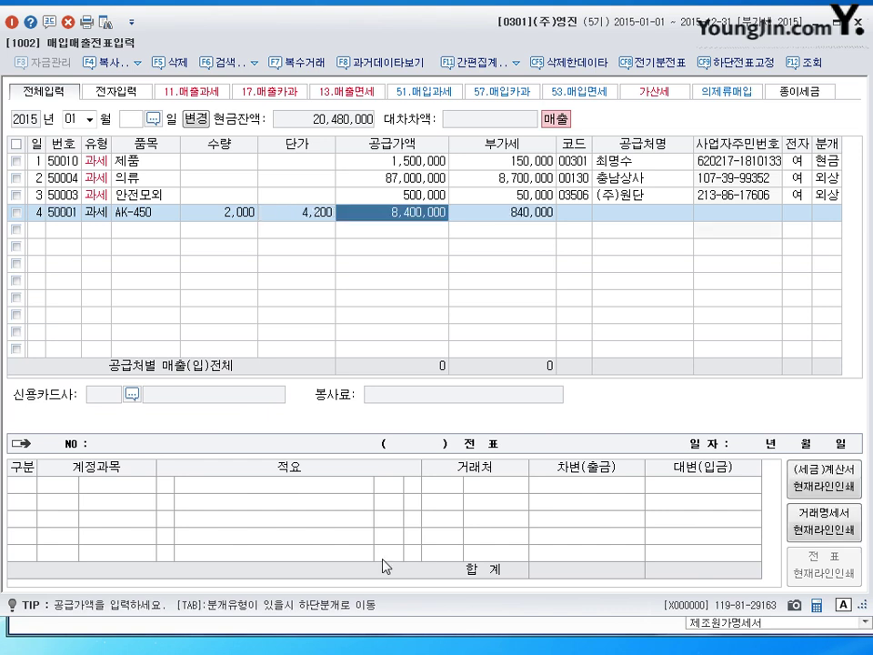
key(Return)
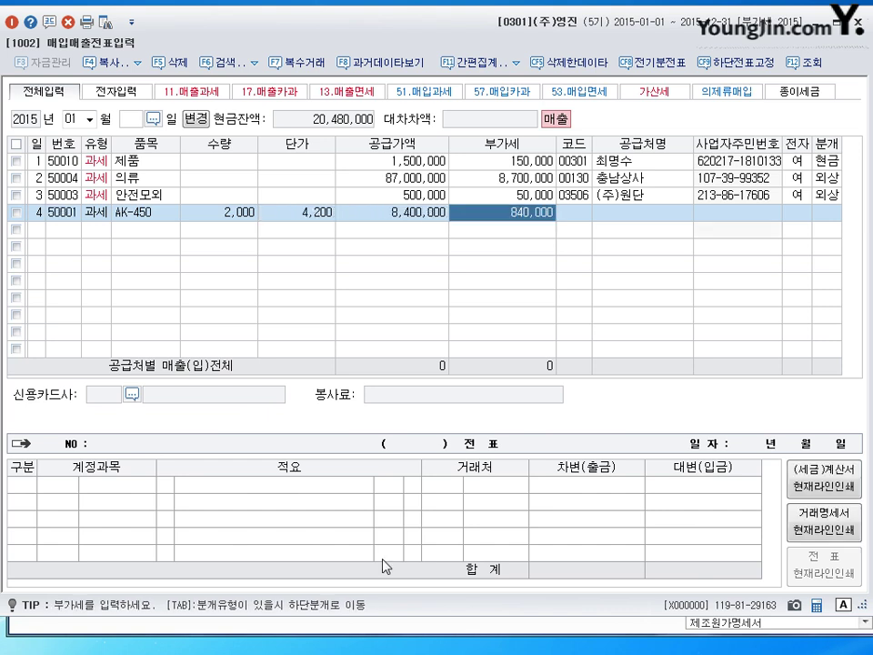
key(Return)
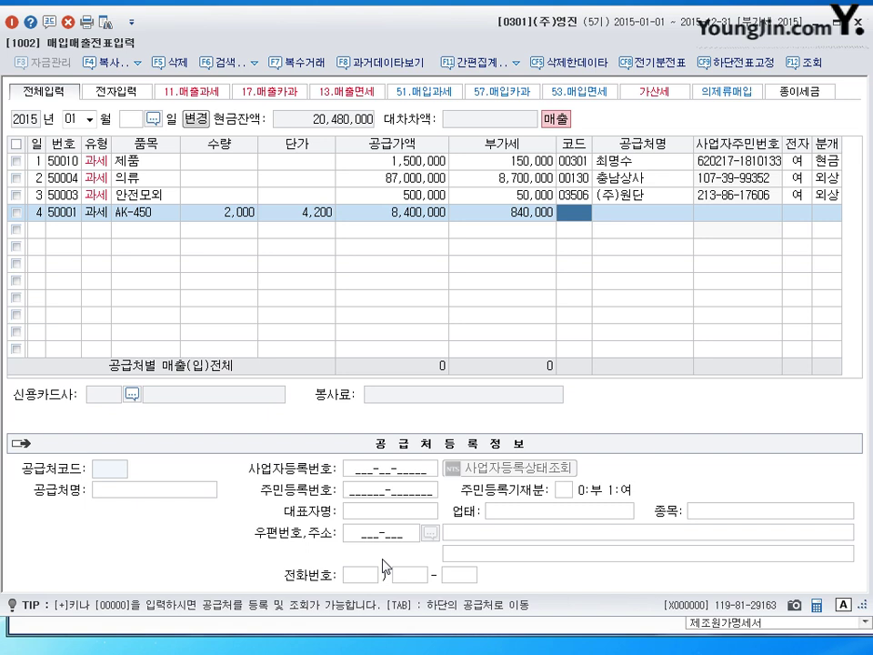
Register 대성기업 as a new customer and save it under its edited code.
key(plus)
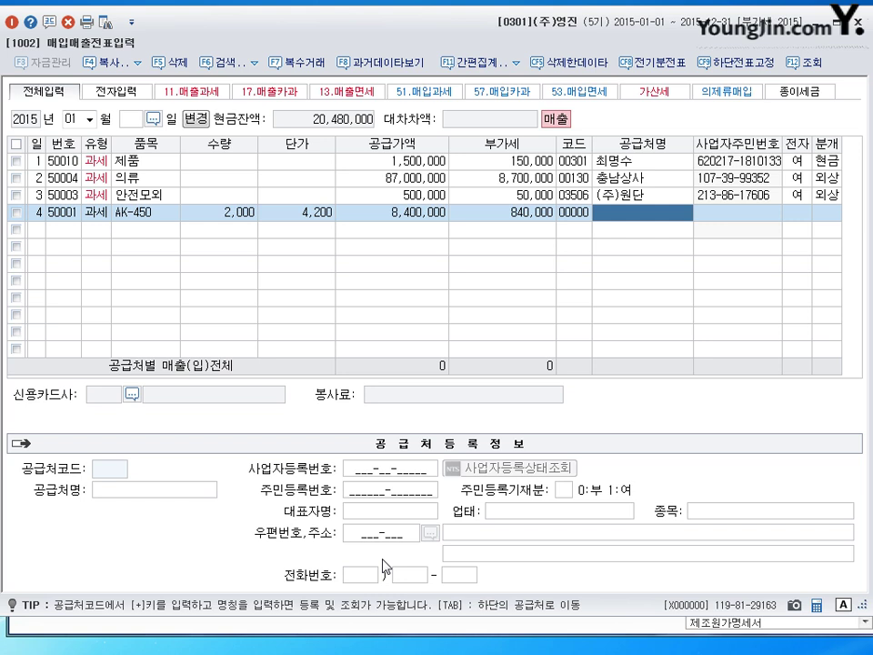
text(eotjd)
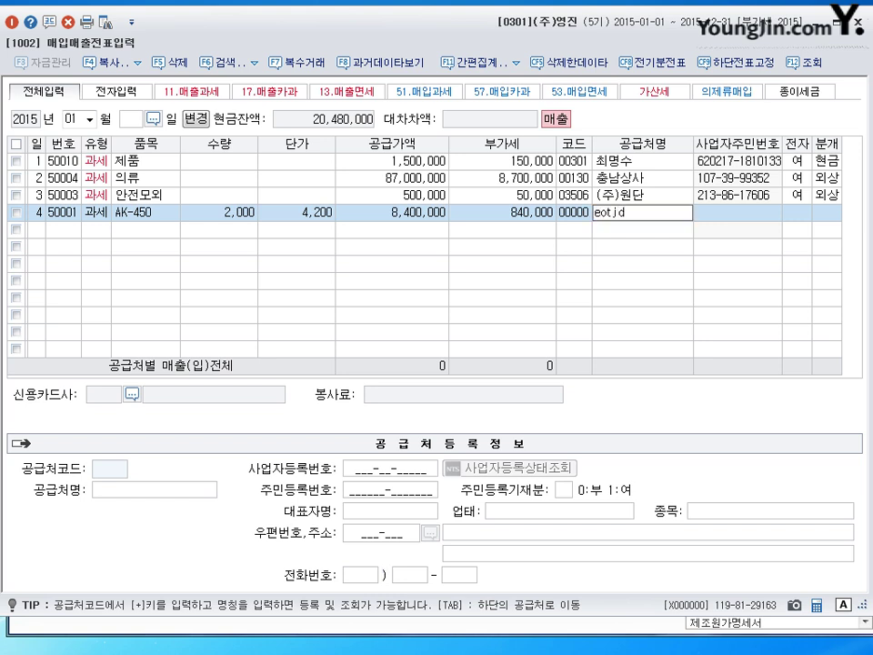
key(BackSpace)
key(BackSpace)
key(BackSpace)
text(대성ㄱㅣ업)
key(Return)
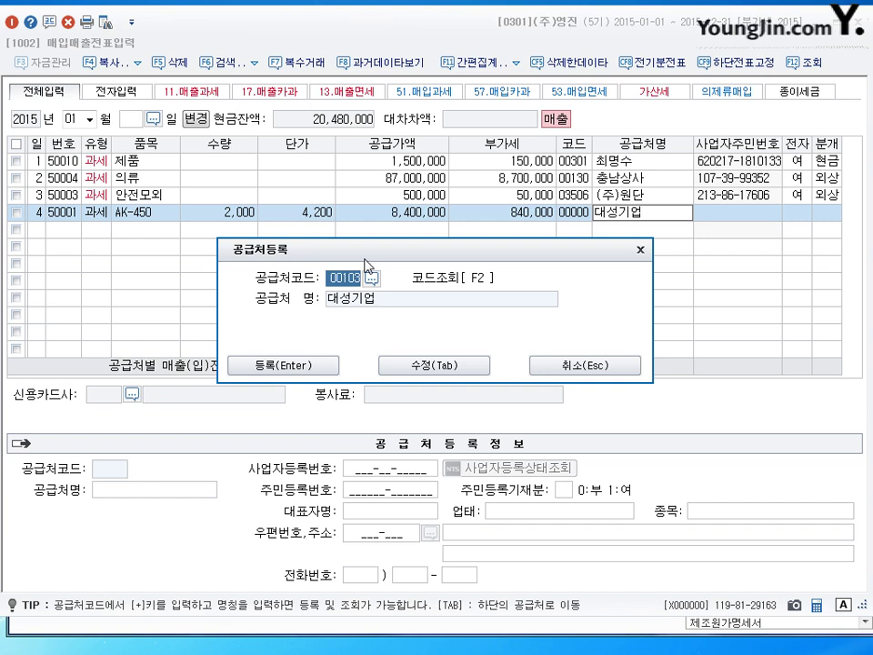
text(303)
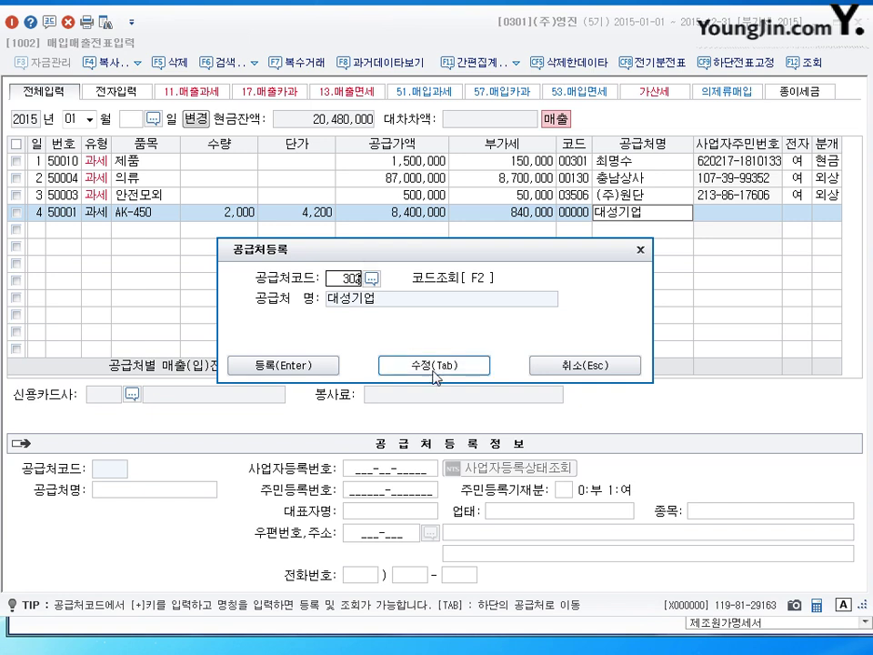
click(433, 366)
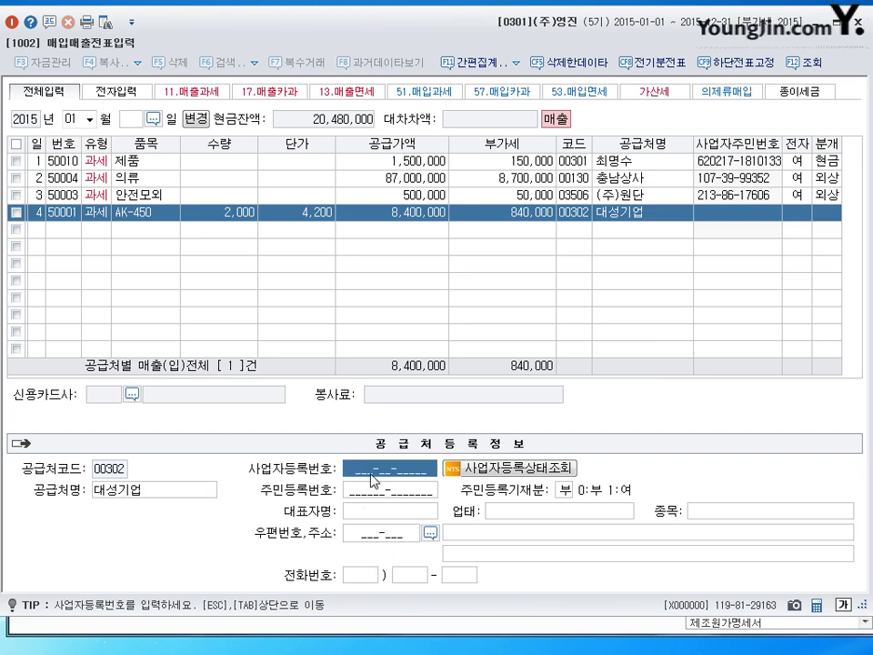
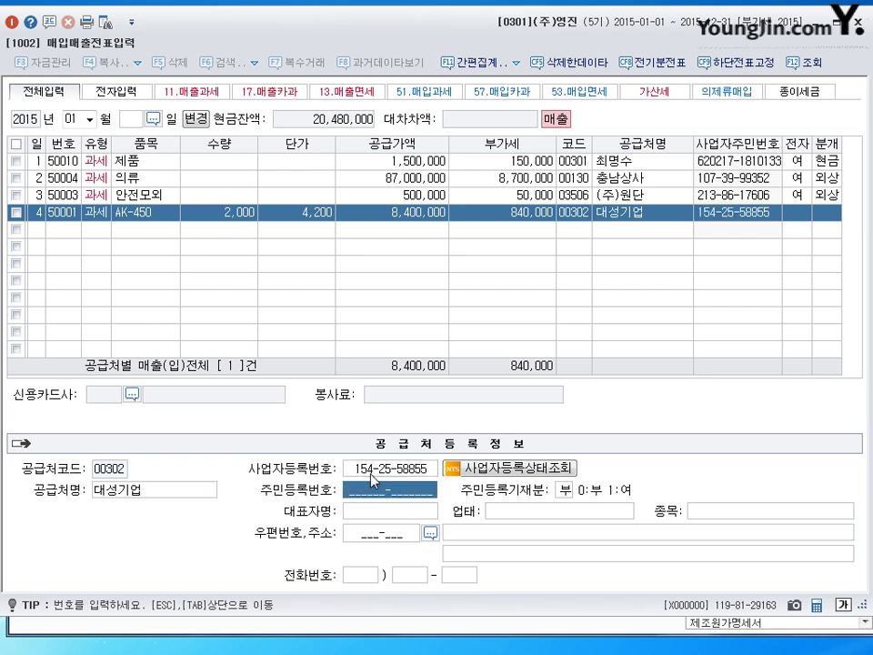
Enter 대성기업's registration number, representative's name, business type 제조업 and item 전자제품.
key(Return)
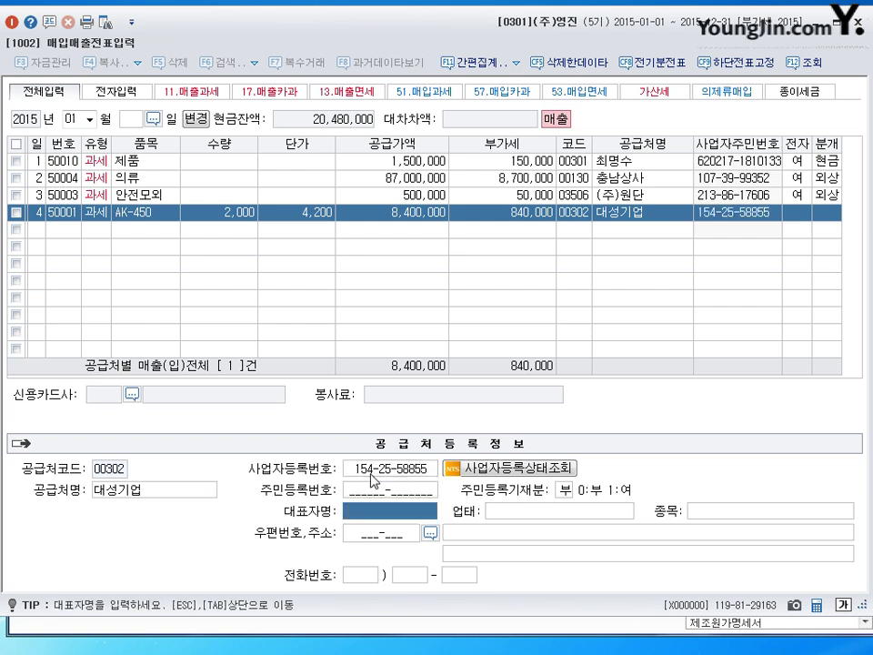
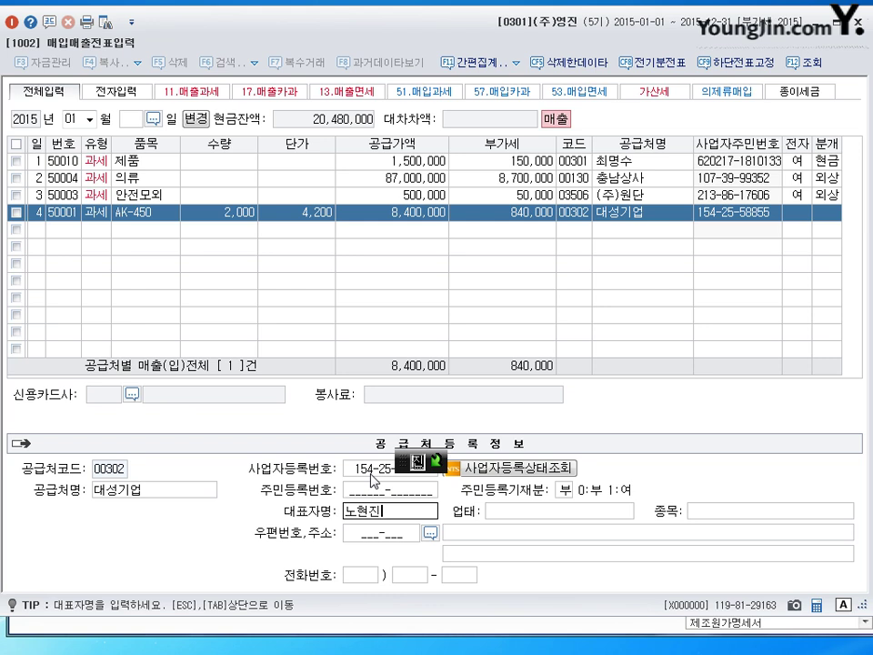
key(Return)
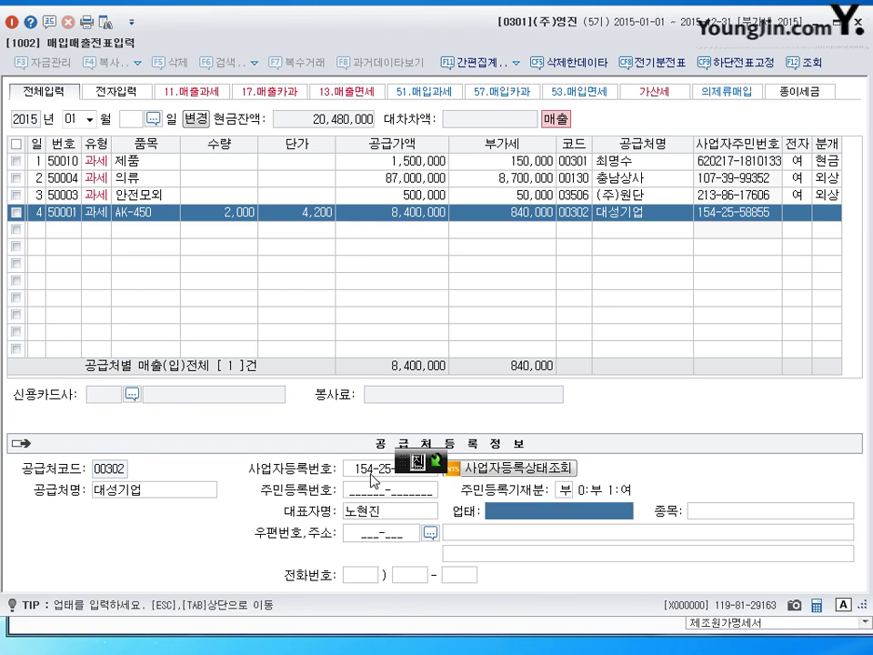
text(제조업)
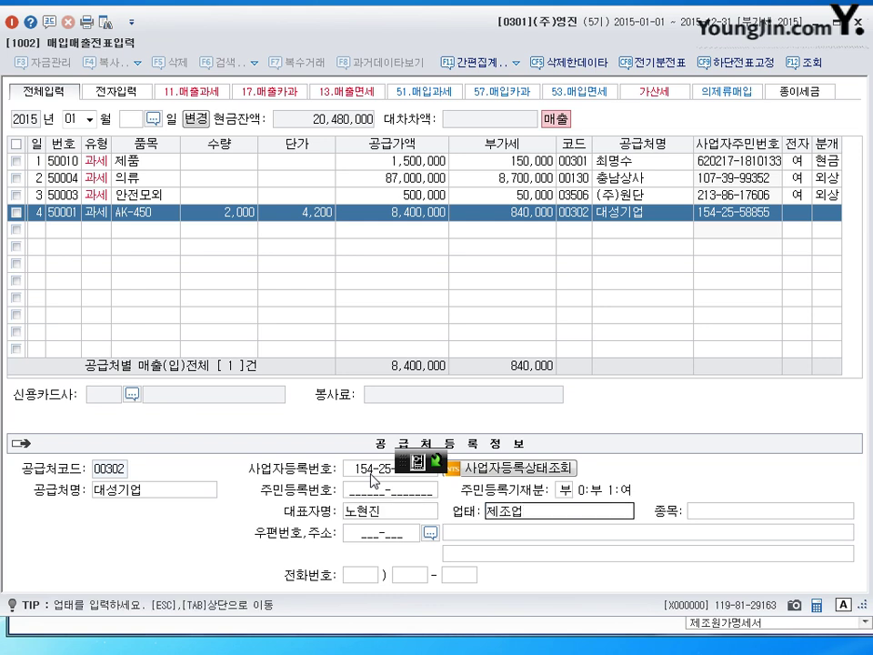
key(Return)
text(전)
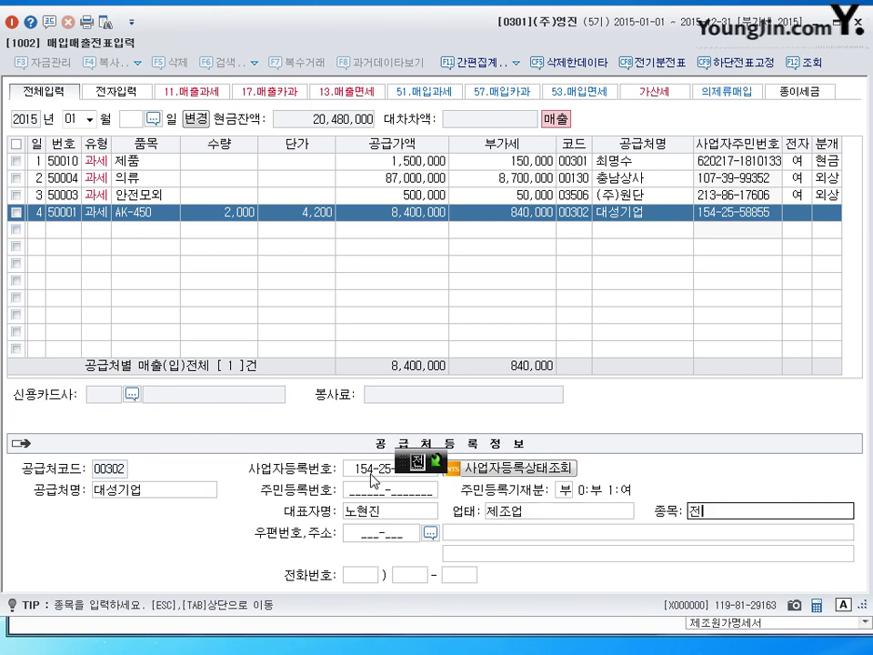
text(자제품)
key(Return)
key(Return)
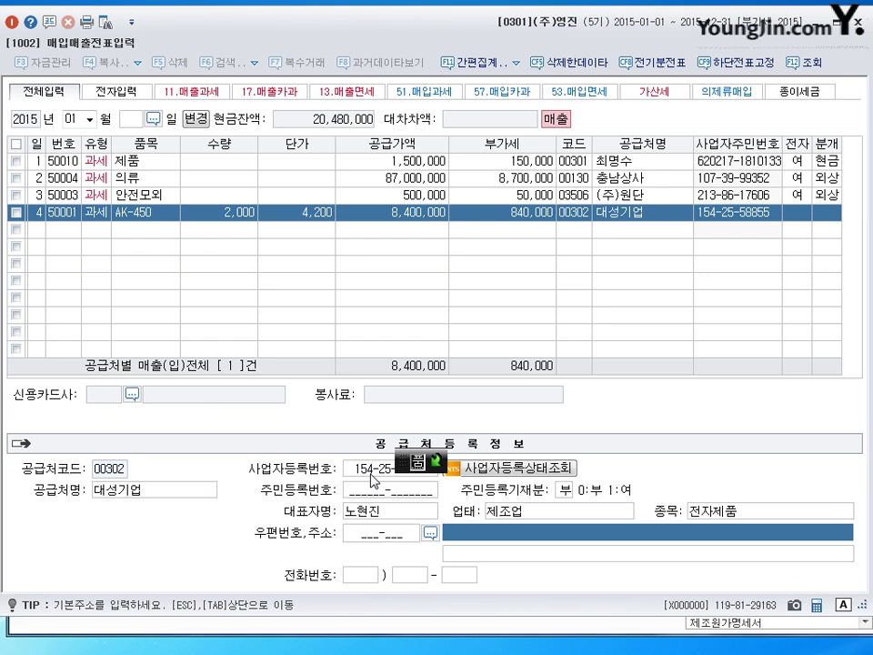
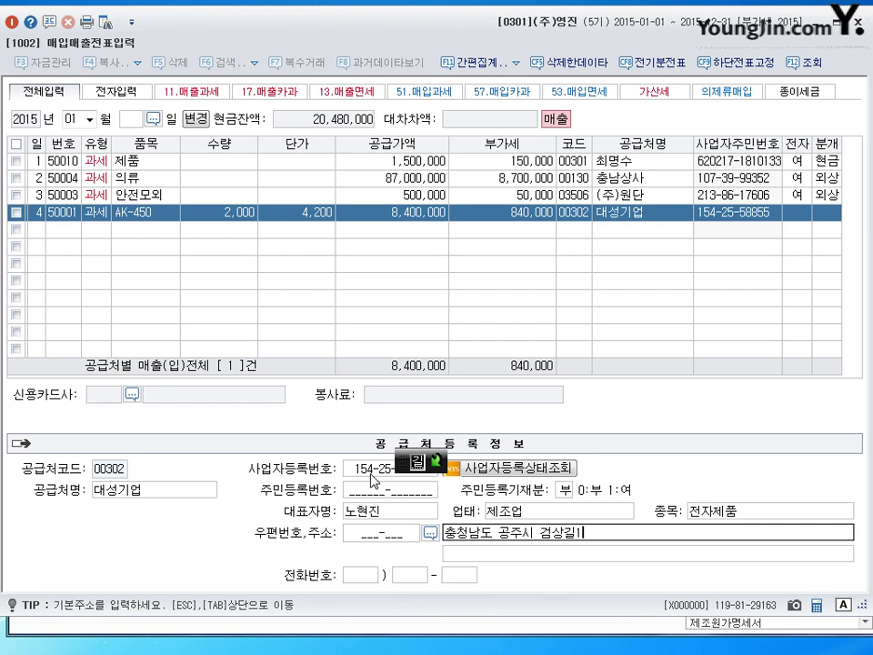
Enter the customer's business address and correct it.
key(Escape)
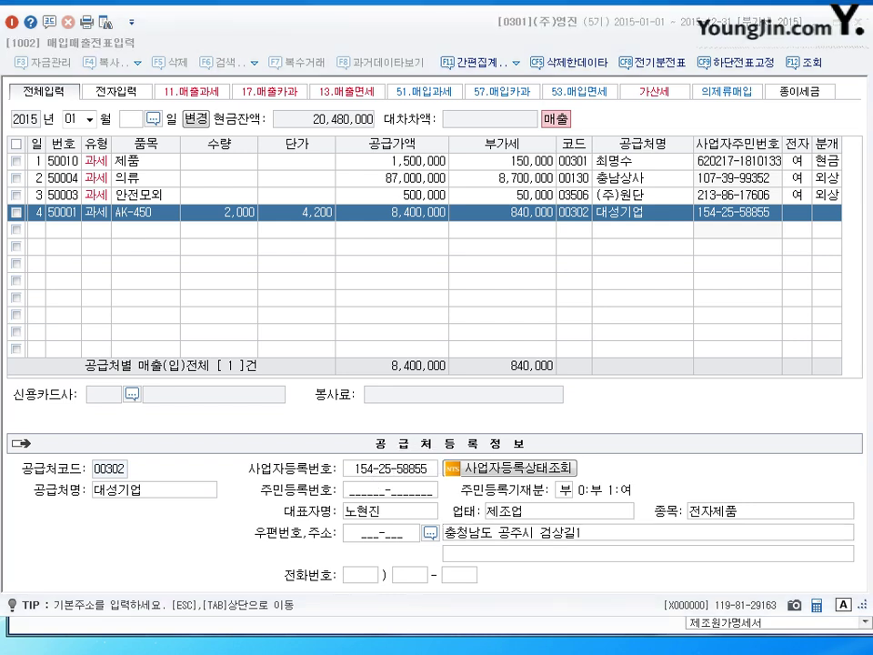
click(626, 540)
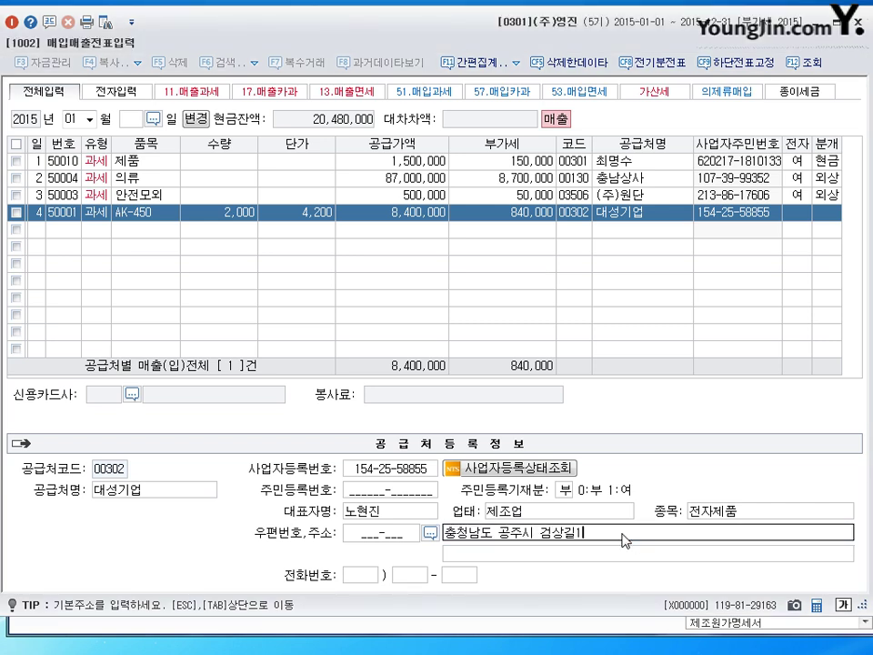
key(ctrl+a)
key(BackSpace)
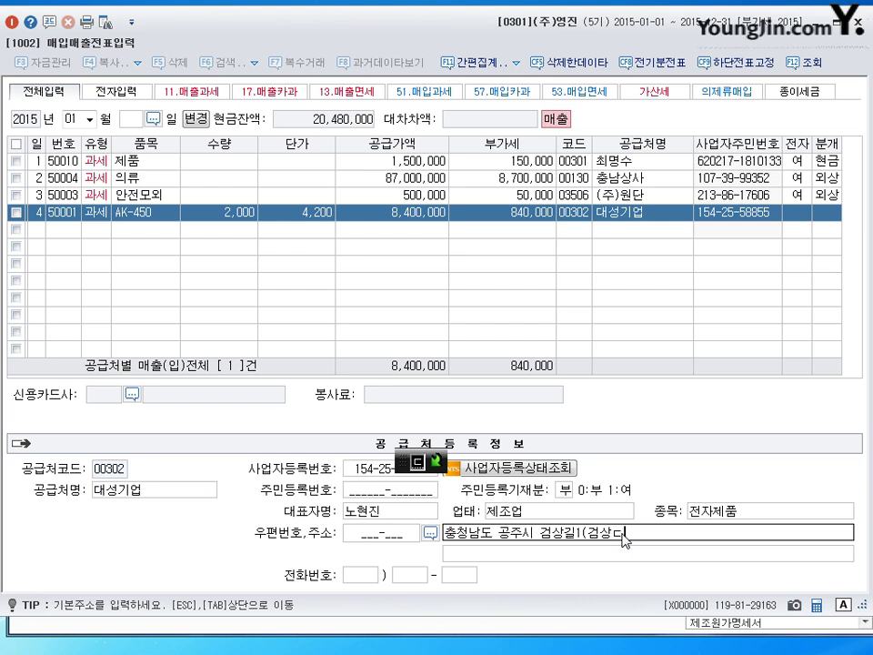
key(Return)
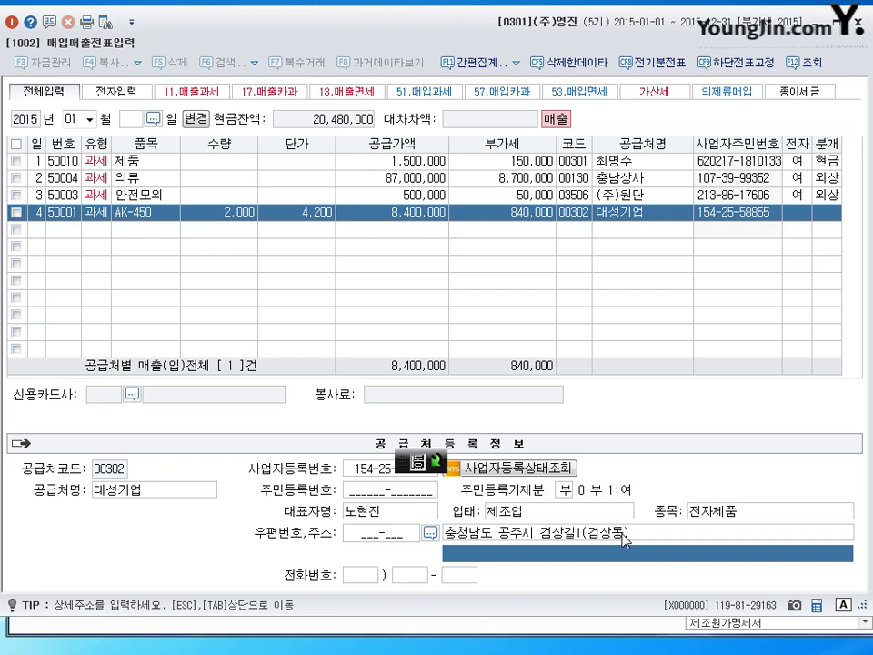
Skip the remaining phone fields and mark row 4 as electronically invoiced.
key(Return)
key(Return)
key(Return)
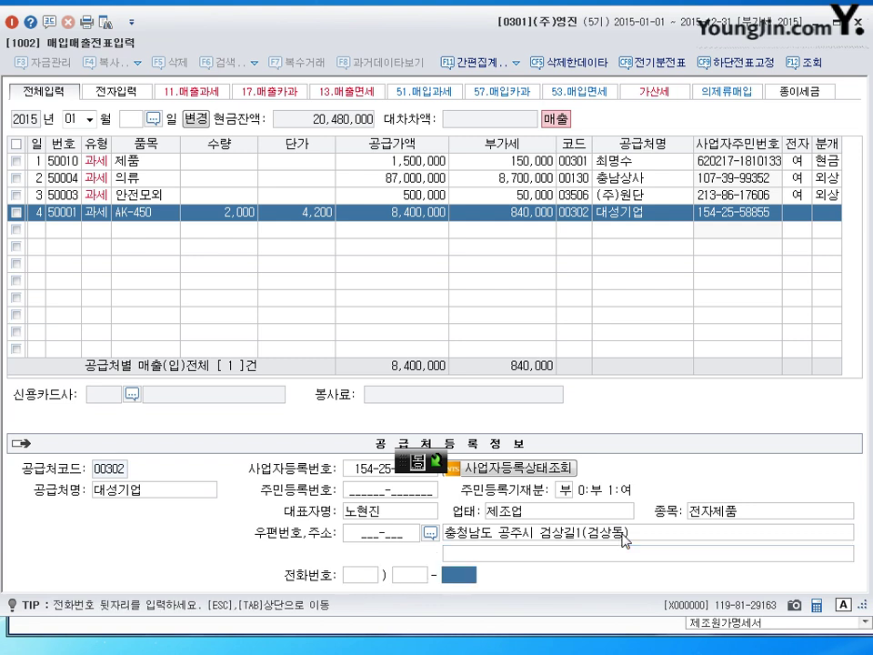
key(Return)
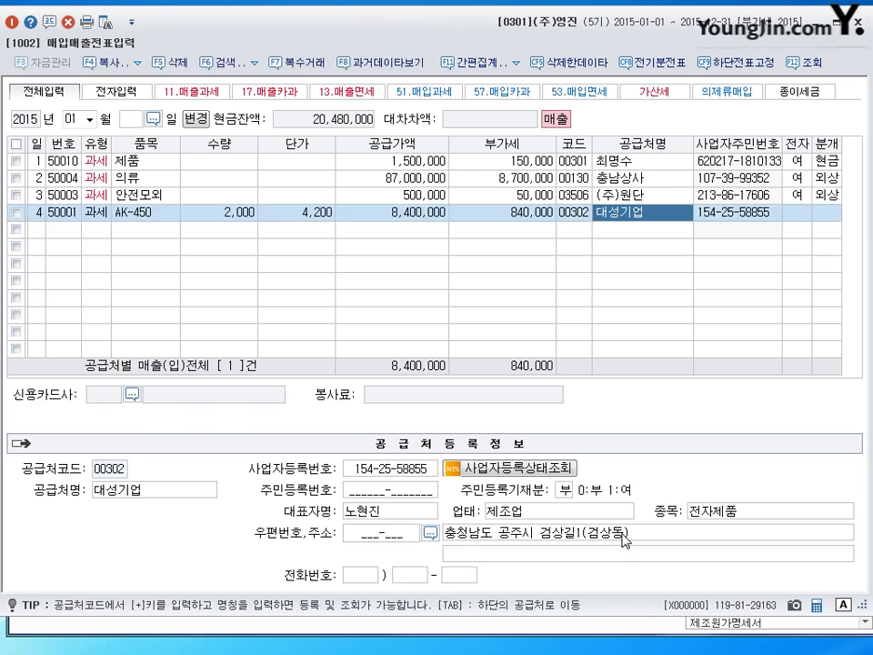
key(Return)
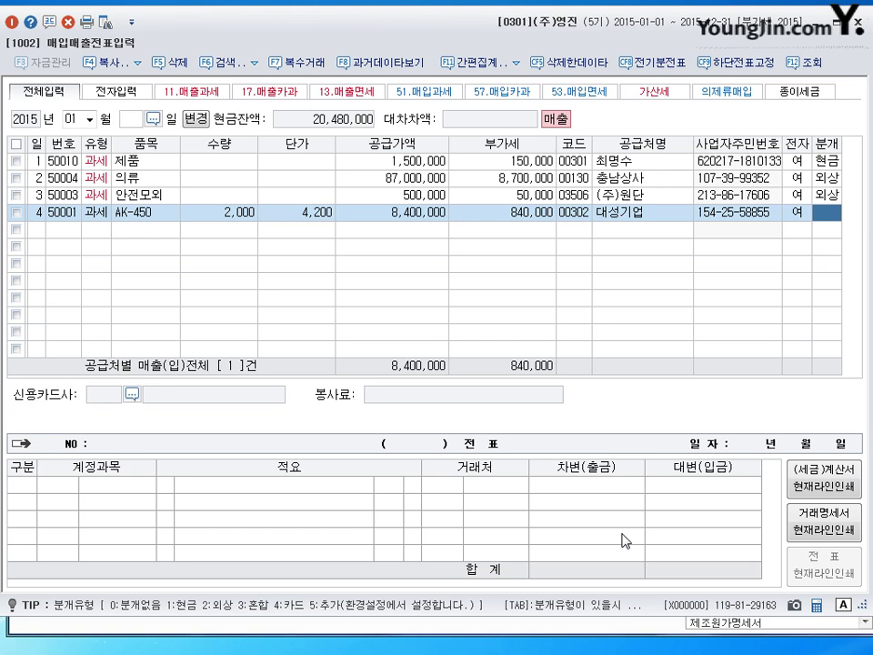
Set row 4 to a mixed journal and add a 1,240,000 cash debit.
text(3)
key(Return)
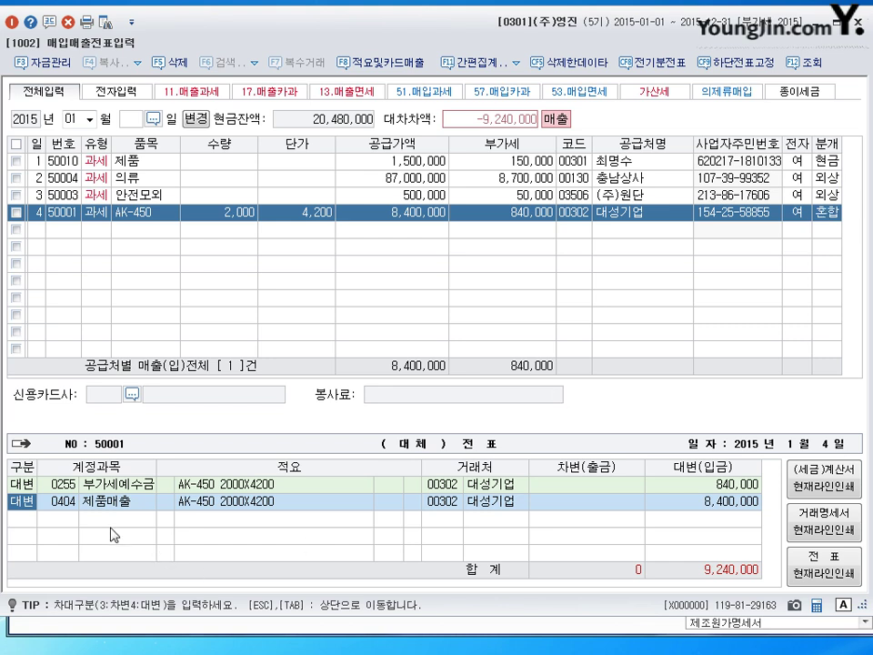
key(Down)
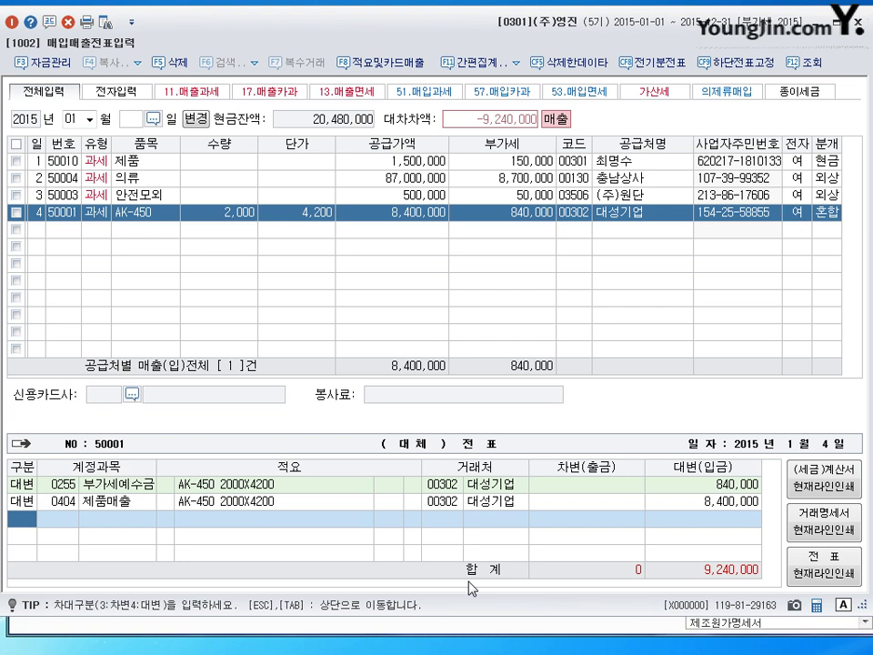
text(3)
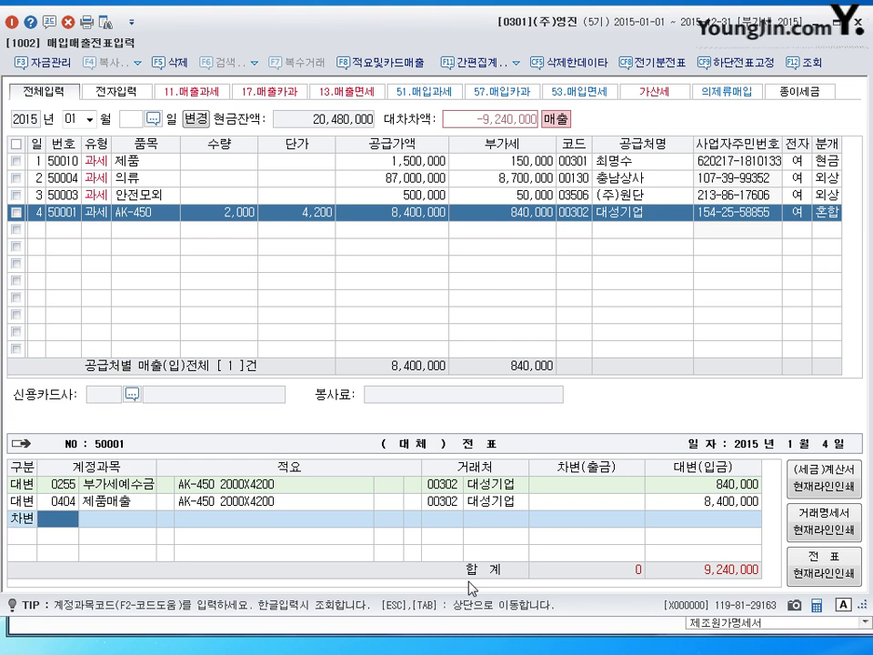
text(101)
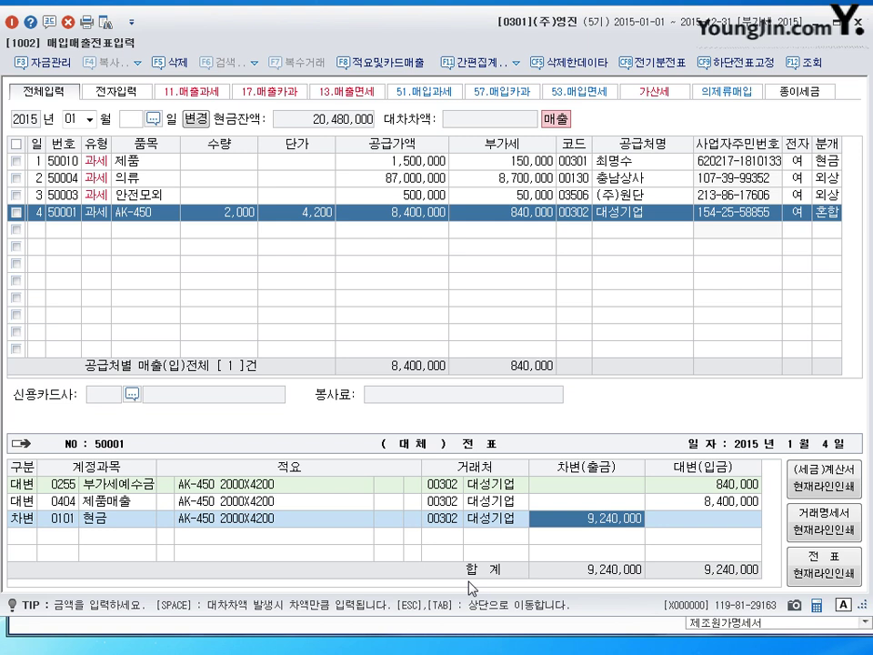
key(Left)
key(Left)
key(Left)
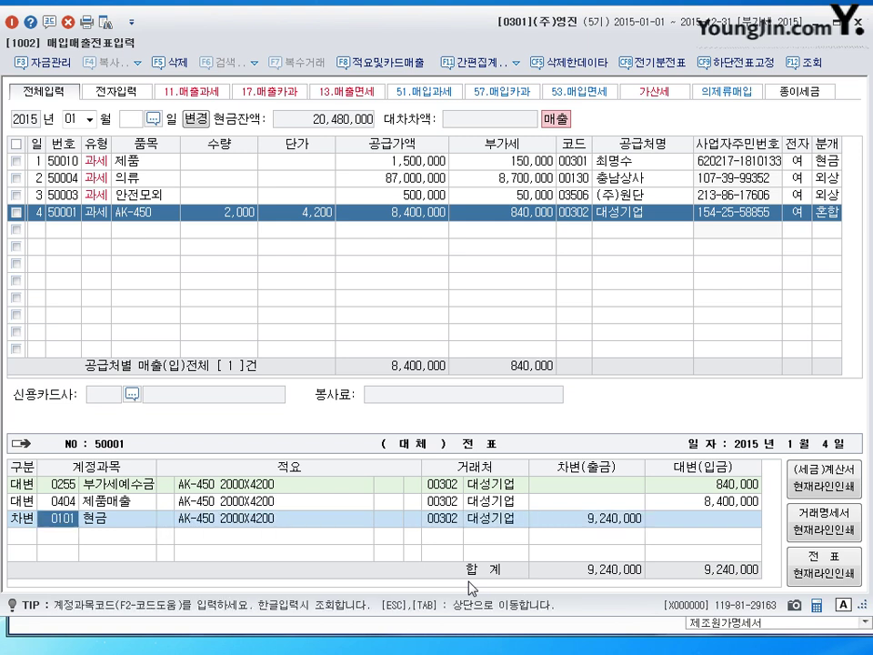
key(Right)
key(Right)
key(Right)
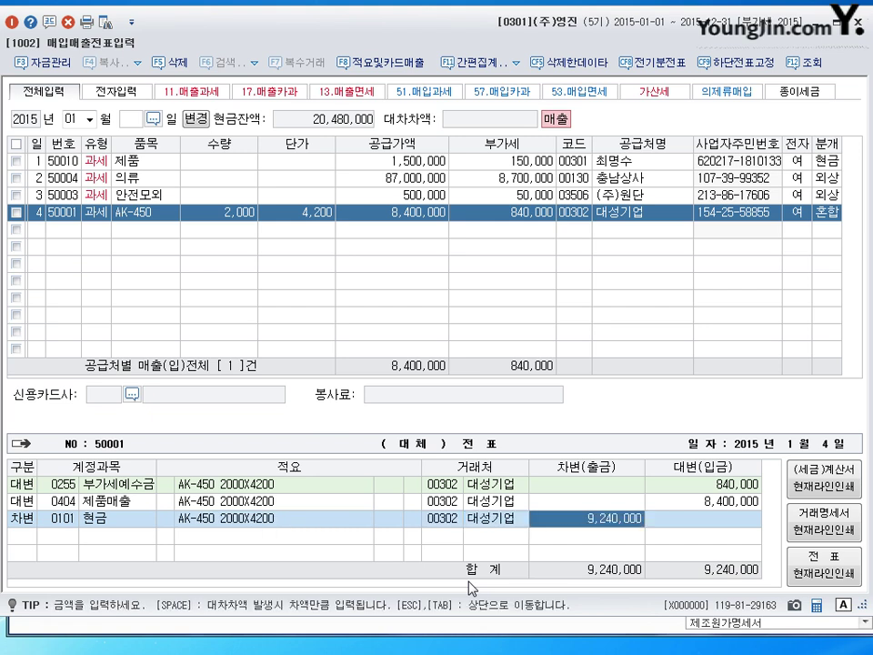
text(1240000)
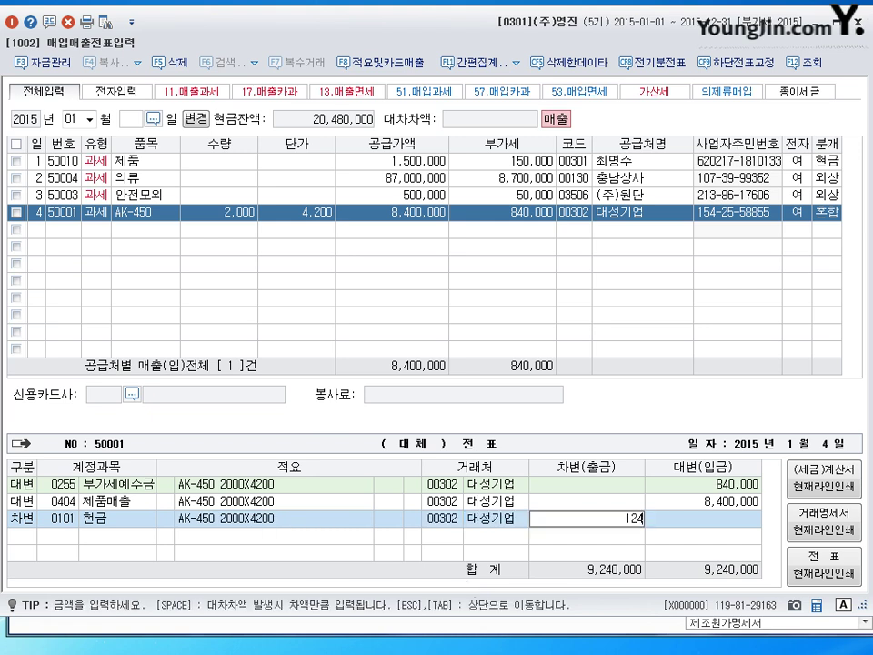
key(Return)
Add debits of 5,500,000 notes receivable and 2,500,000 accounts receivable, balancing 9,240,000.
text(3)
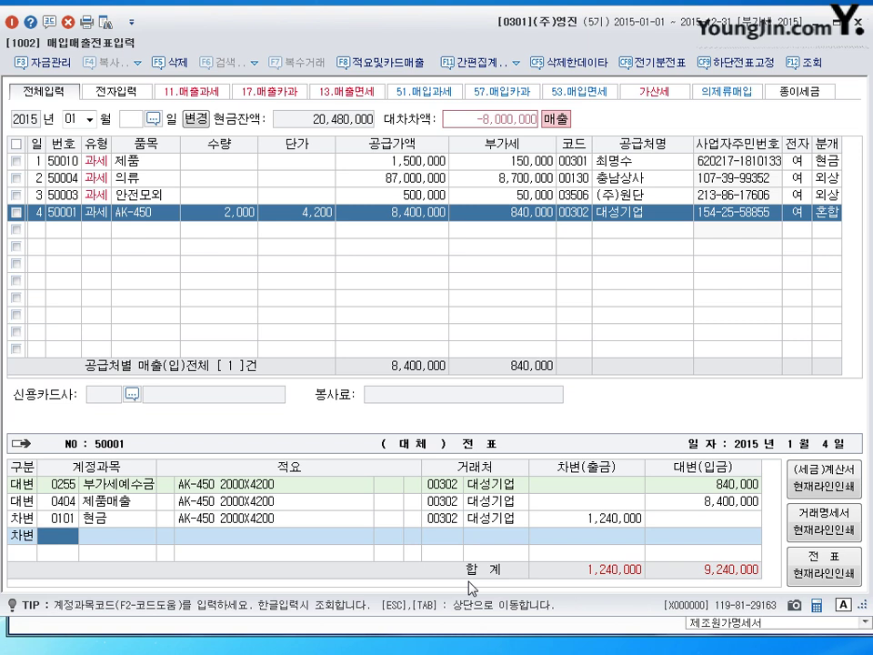
text(110)
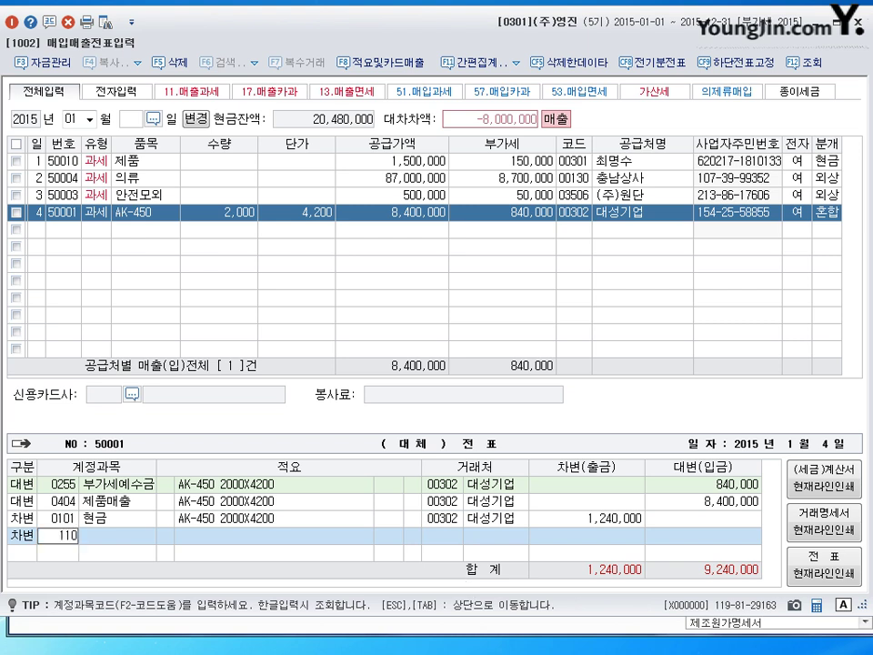
key(Return)
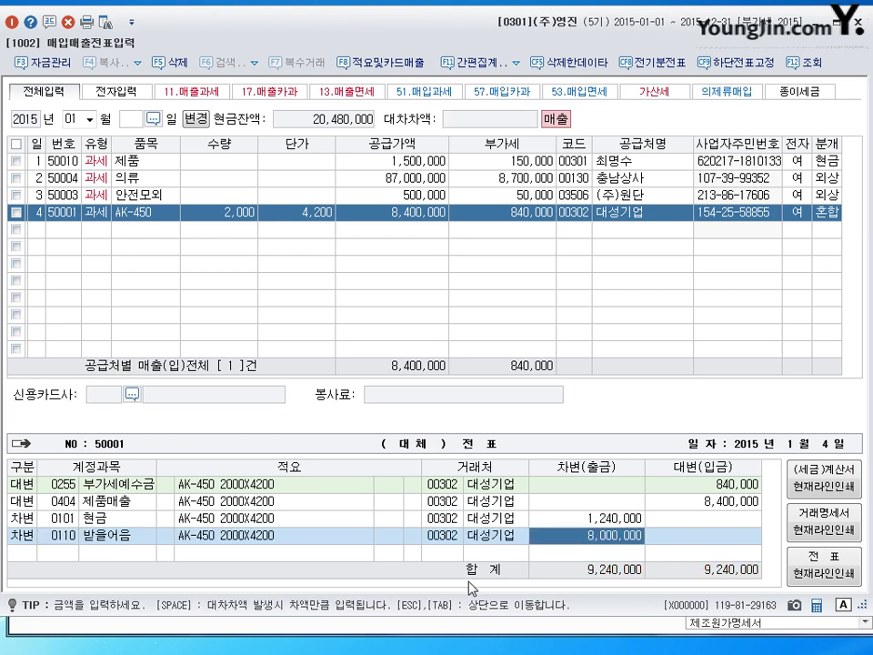
text(5500000)
key(Return)
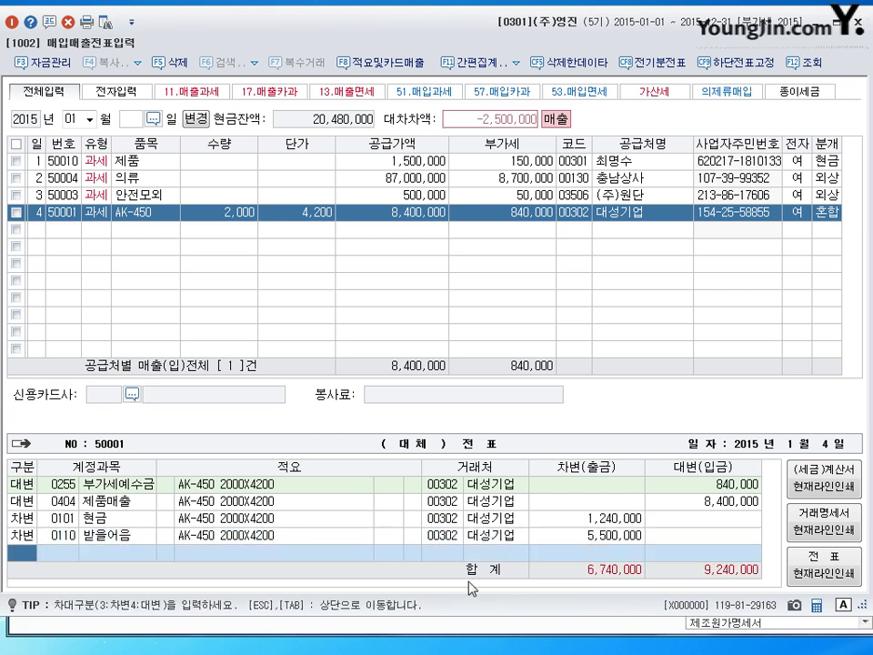
text(3)
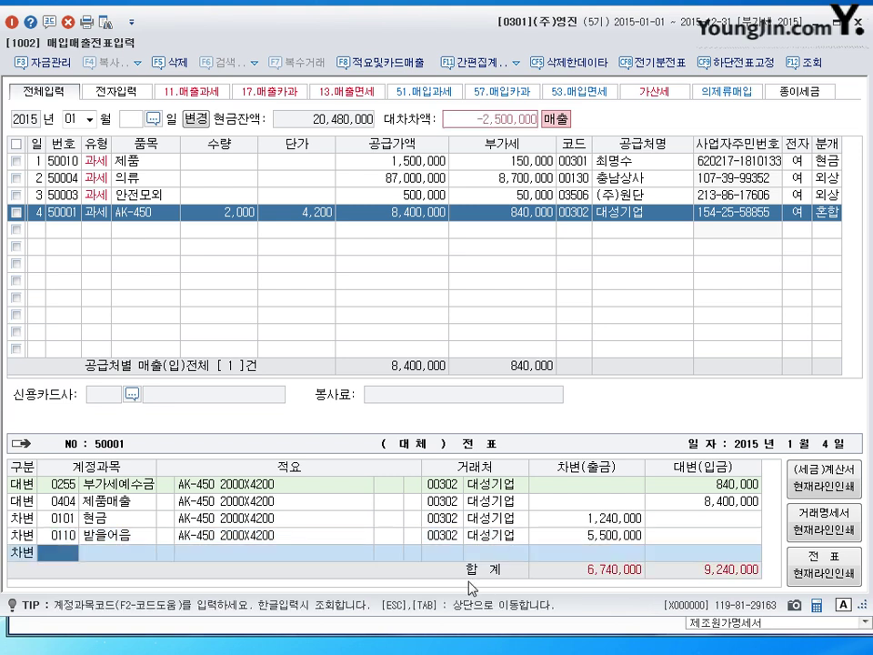
text(108)
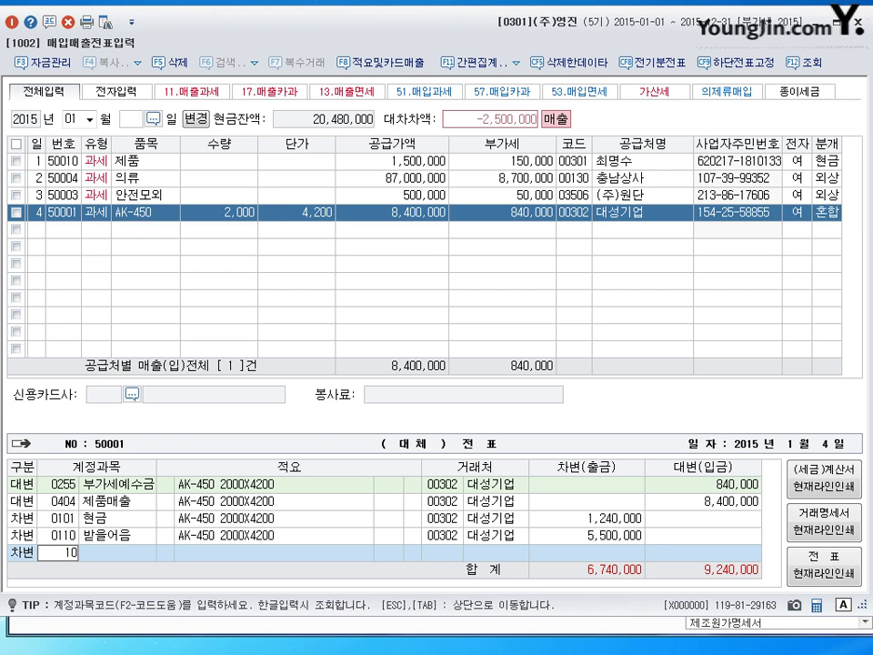
key(Return)
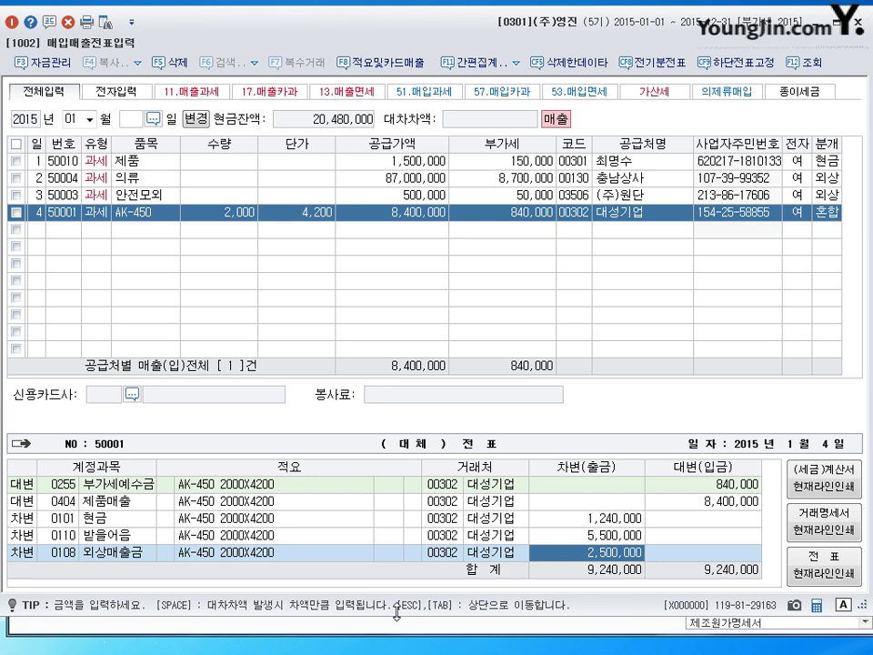
key(Escape)
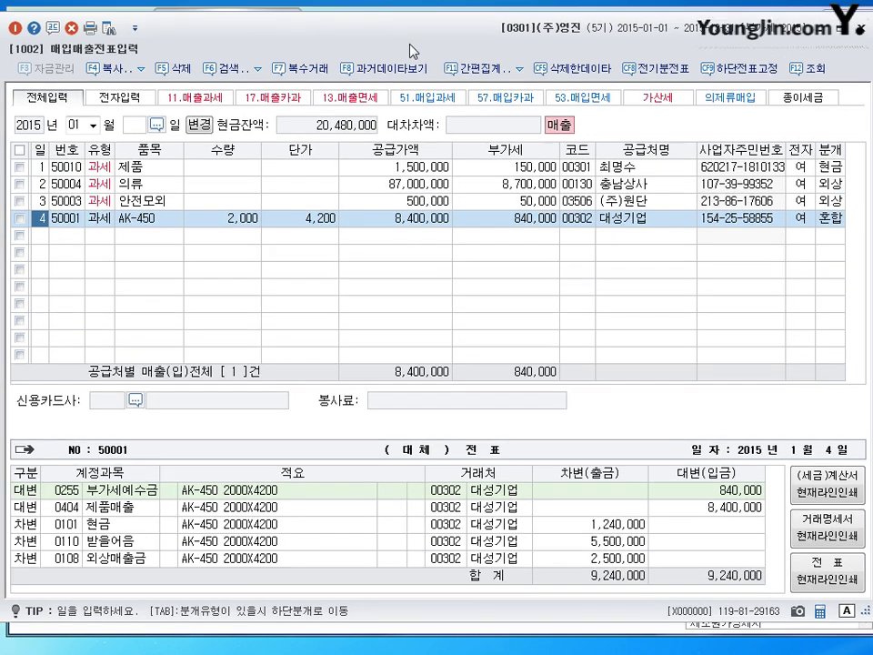
Restore the entry window, move it higher on screen, and switch input to Korean.
double_click(307, 32)
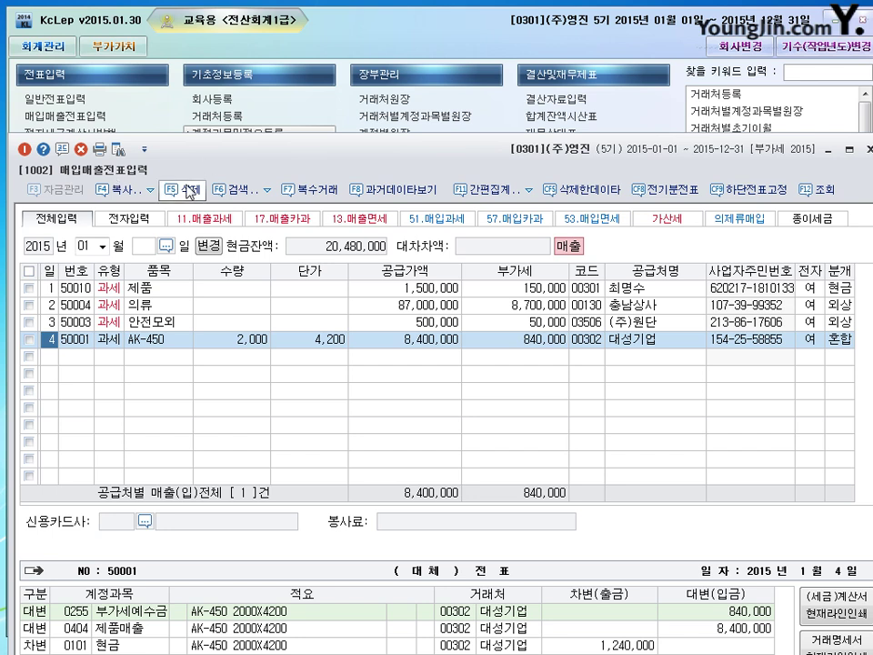
drag(324, 163, 310, 42)
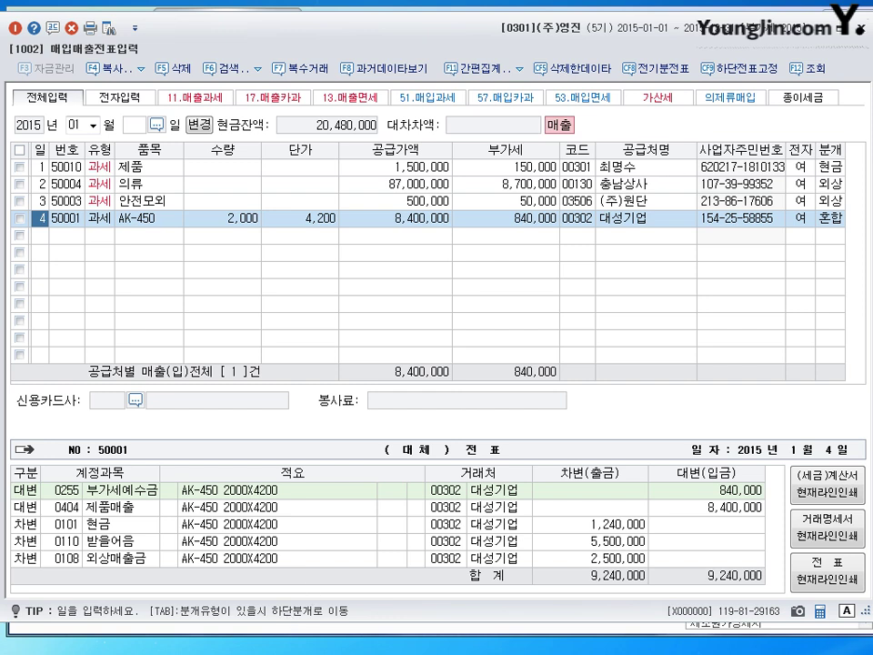
key(Hangul)
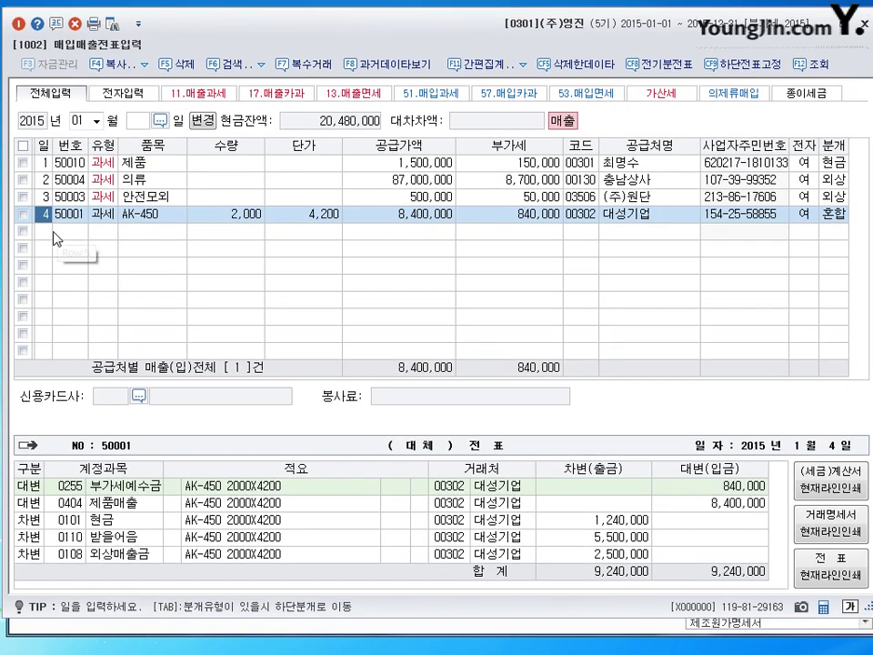
Enter day 5, type 11 (과세), item 제품 and a 50,000,000 supply amount in row 5.
click(52, 234)
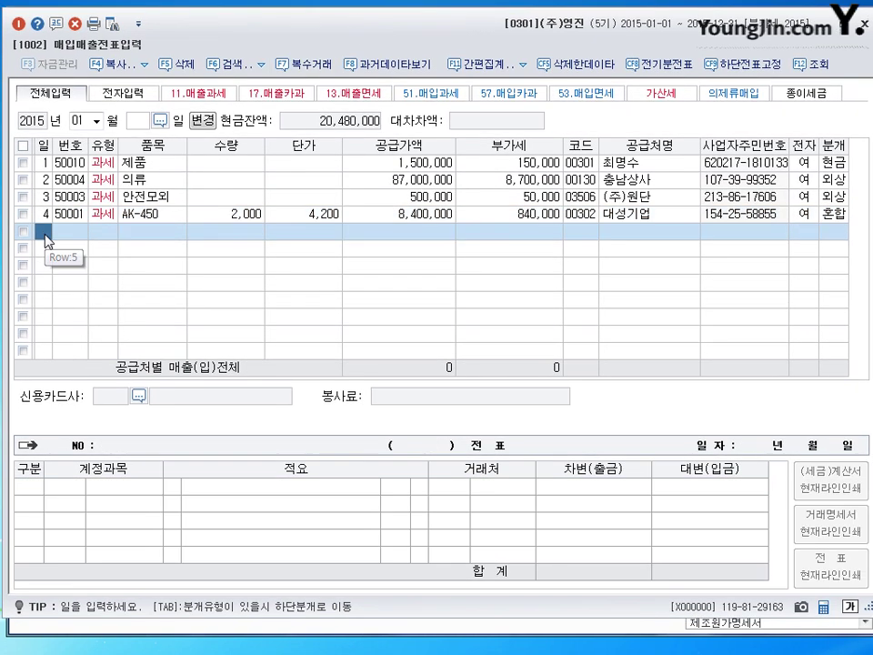
text(5)
key(Return)
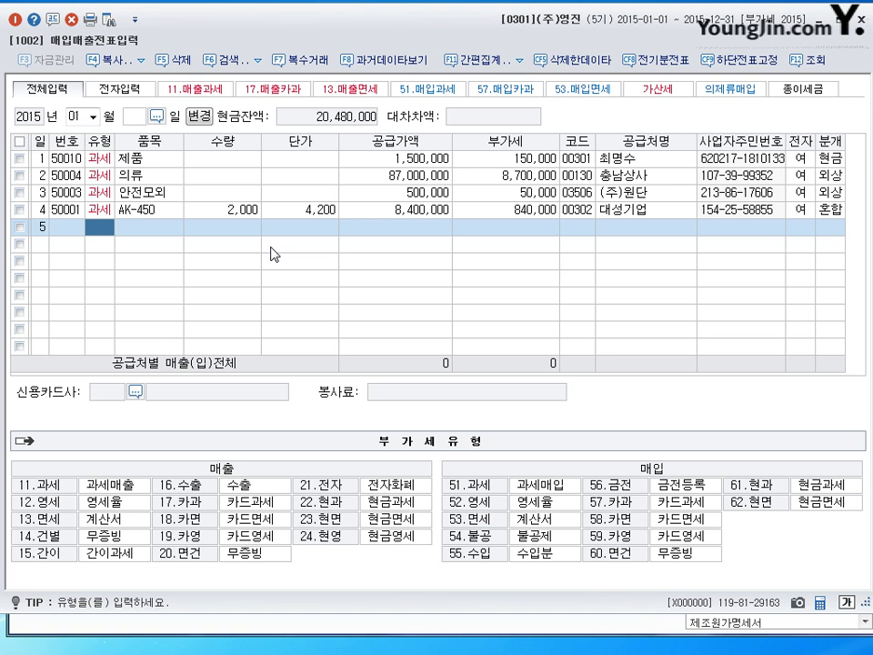
text(11)
key(Return)
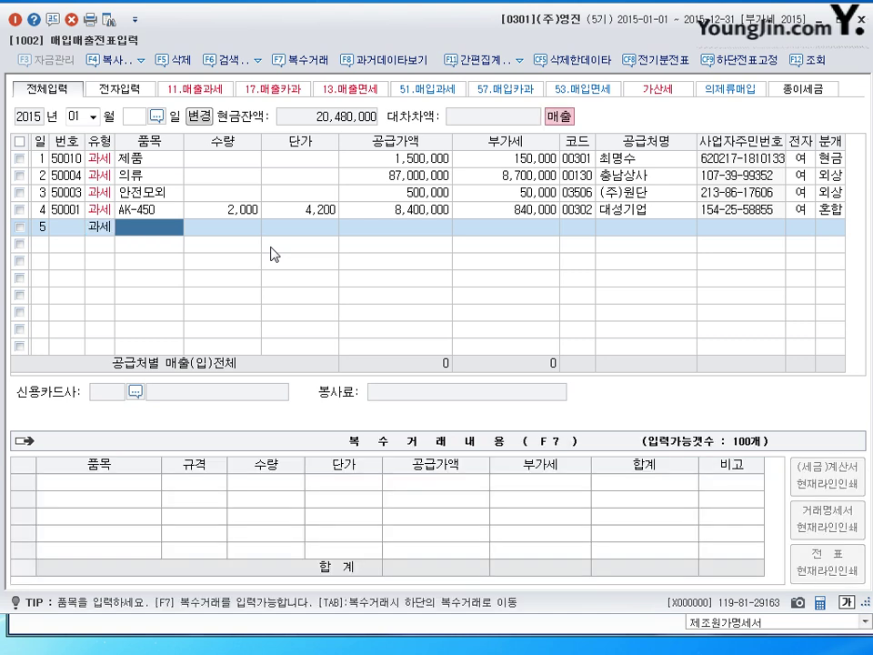
text(제)
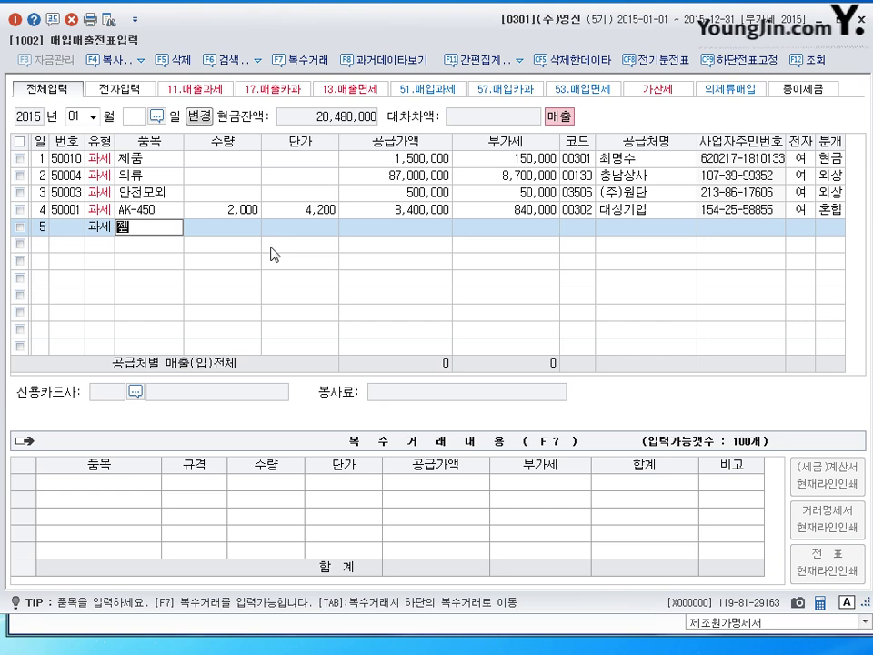
text(품)
key(Return)
key(Return)
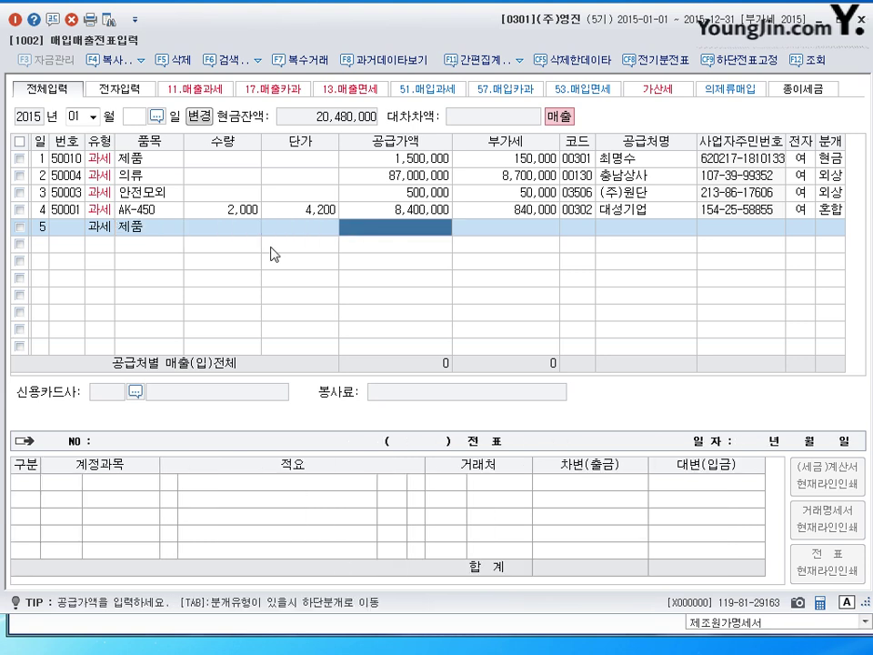
text(50000000)
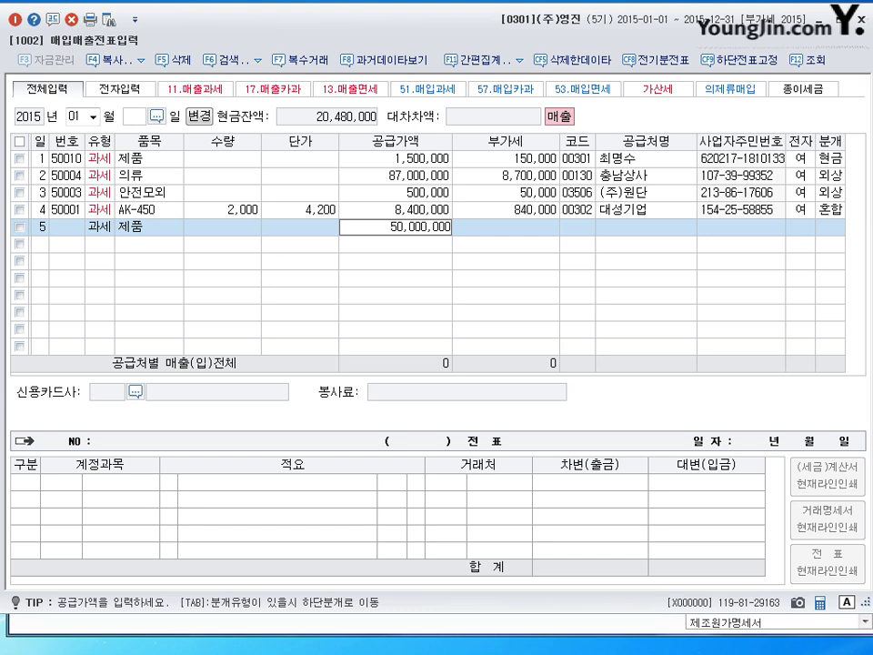
key(Return)
key(Return)
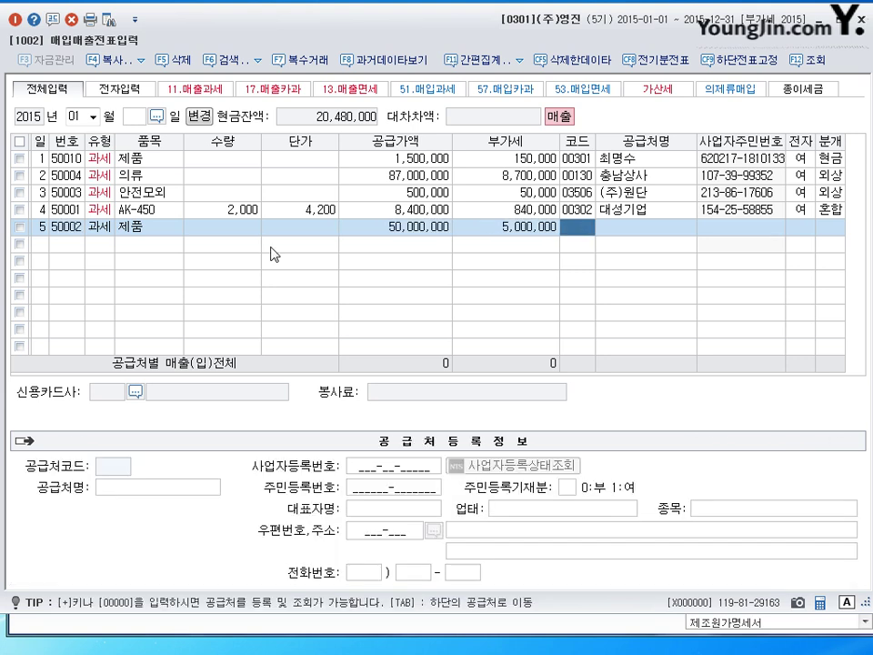
Choose customer (주)일신산업 via an 일신 search, set 전자 to 1 and 분개 to 3 (mixed).
text(일ㅅㅣㄴ)
key(Return)
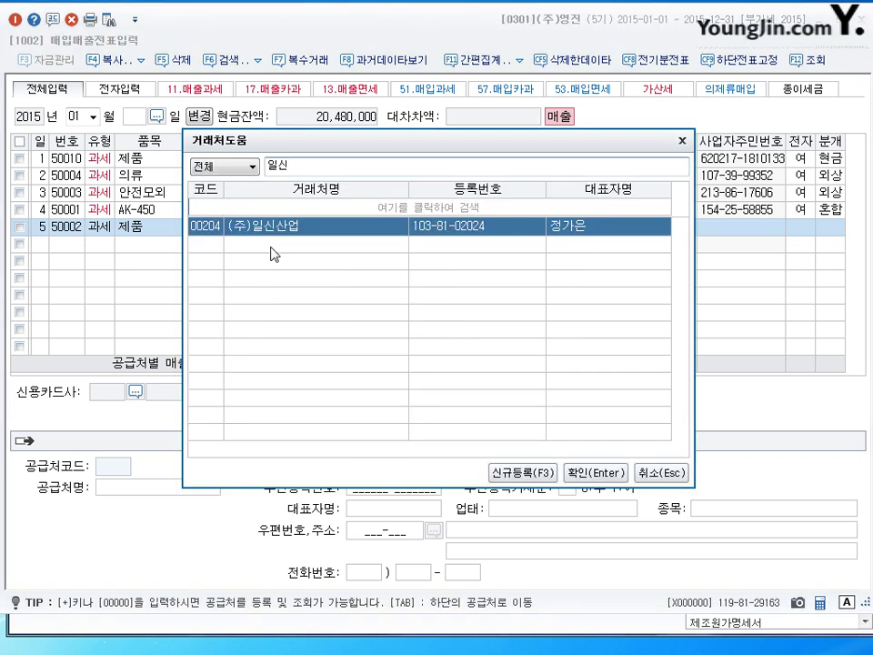
key(Return)
key(Return)
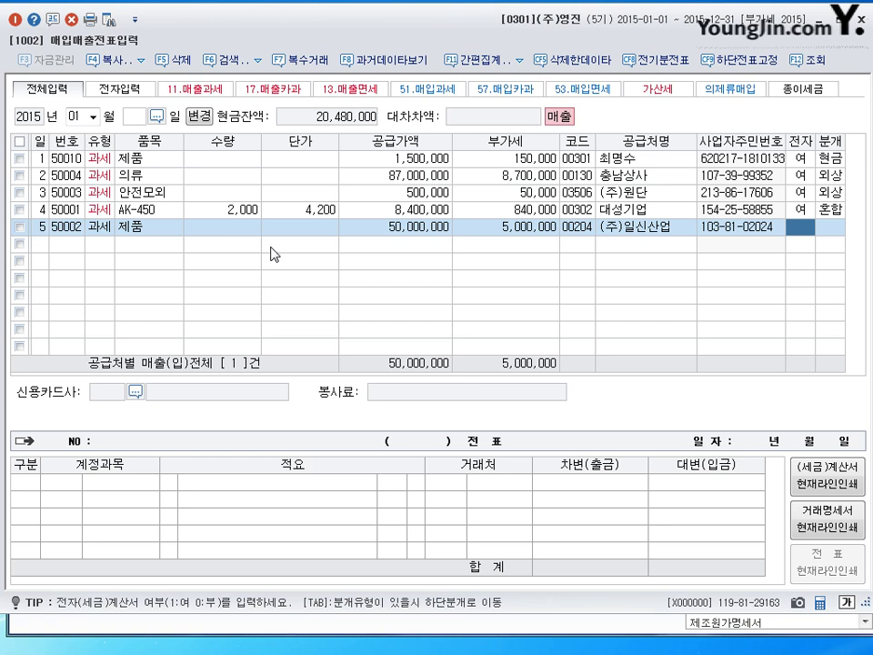
text(1)
key(Return)
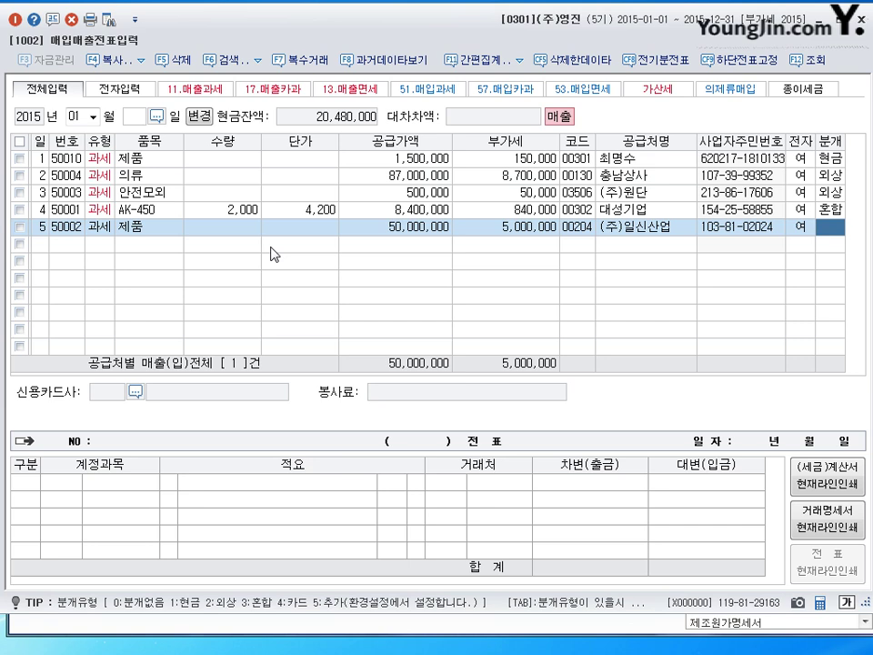
text(3)
key(Return)
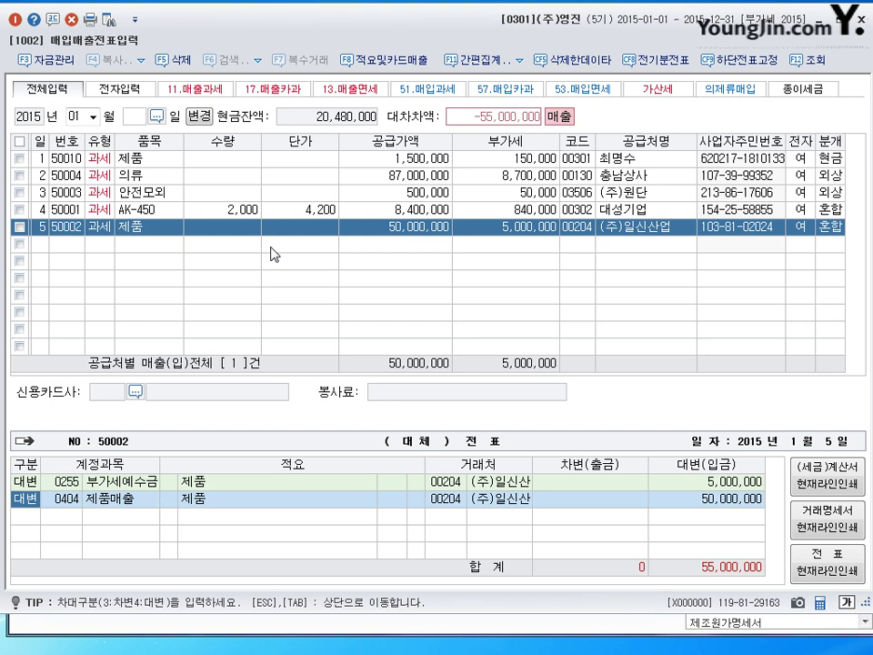
Add debits of 20,000,000 cash (101) and 35,000,000 외상매출금 (108), then start row 6.
key(Down)
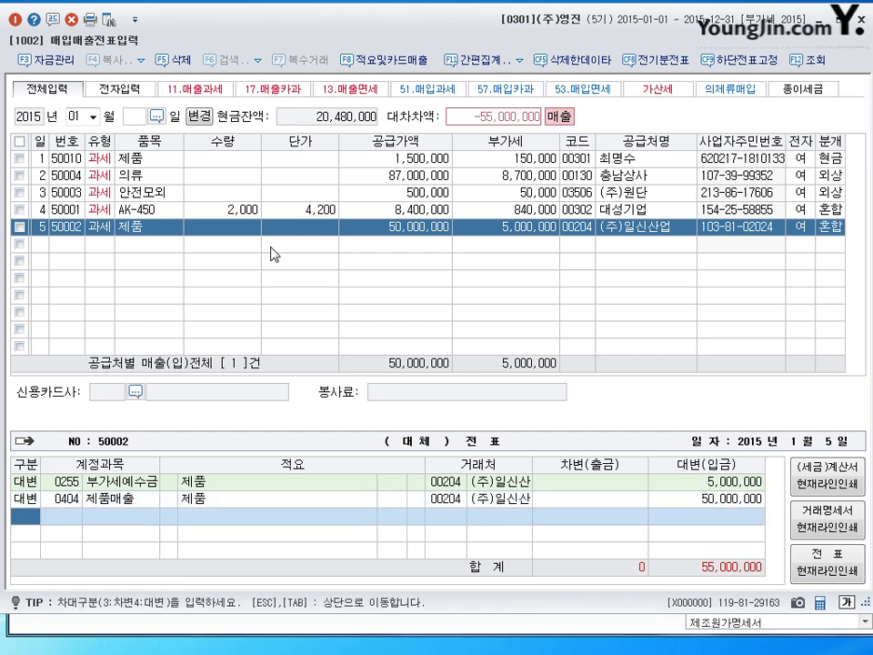
text(3)
key(Return)
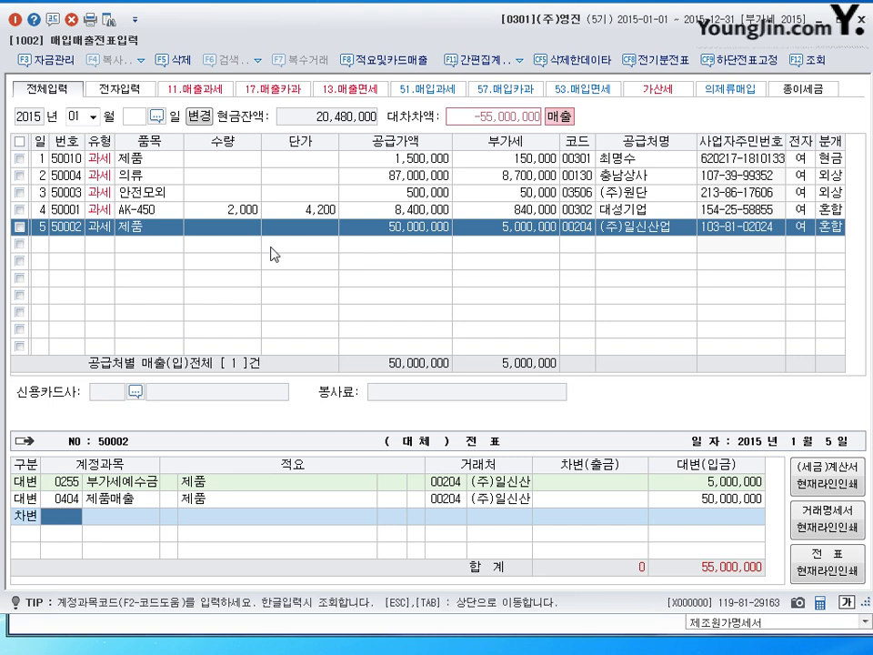
text(101)
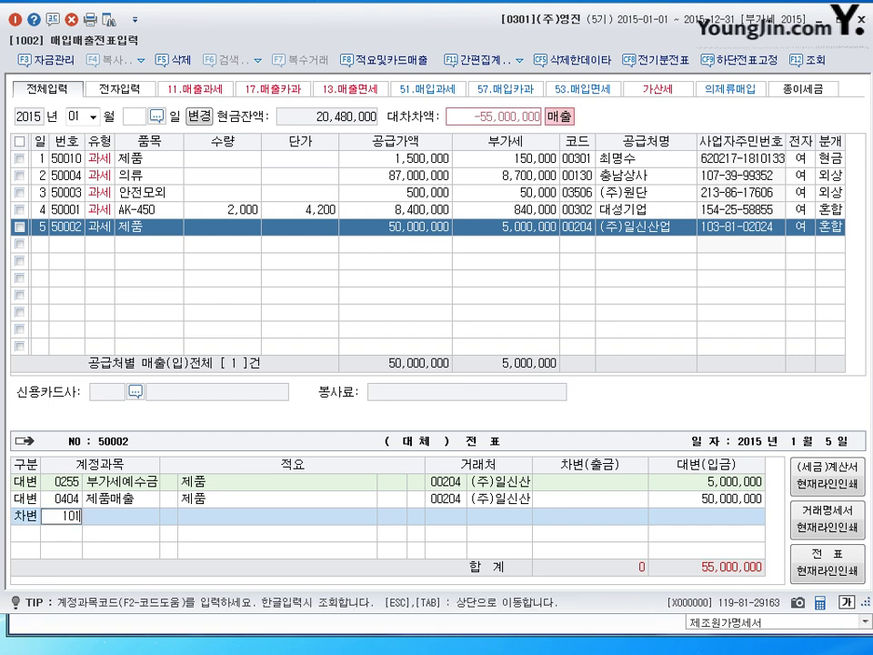
key(Return)
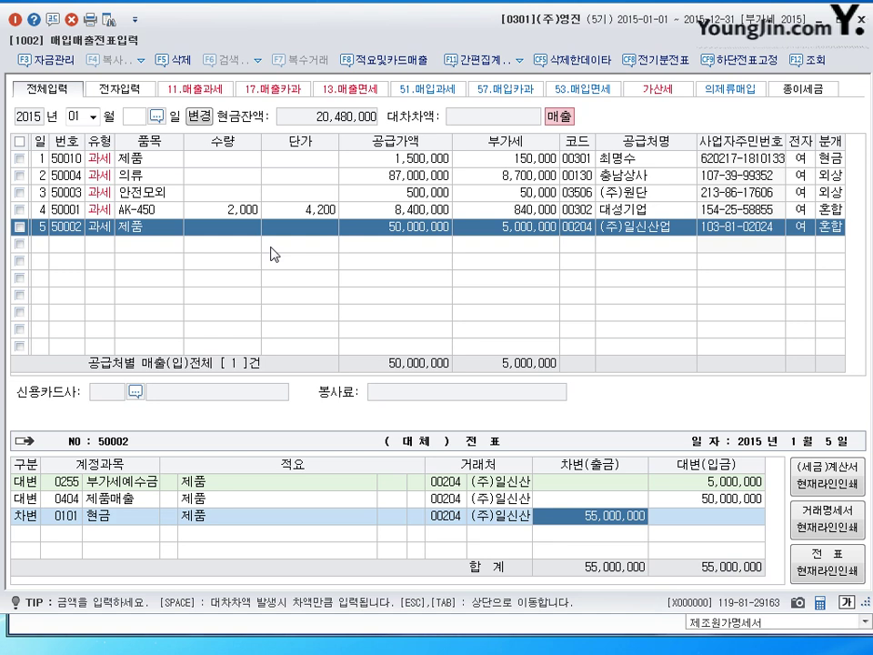
text(20000000)
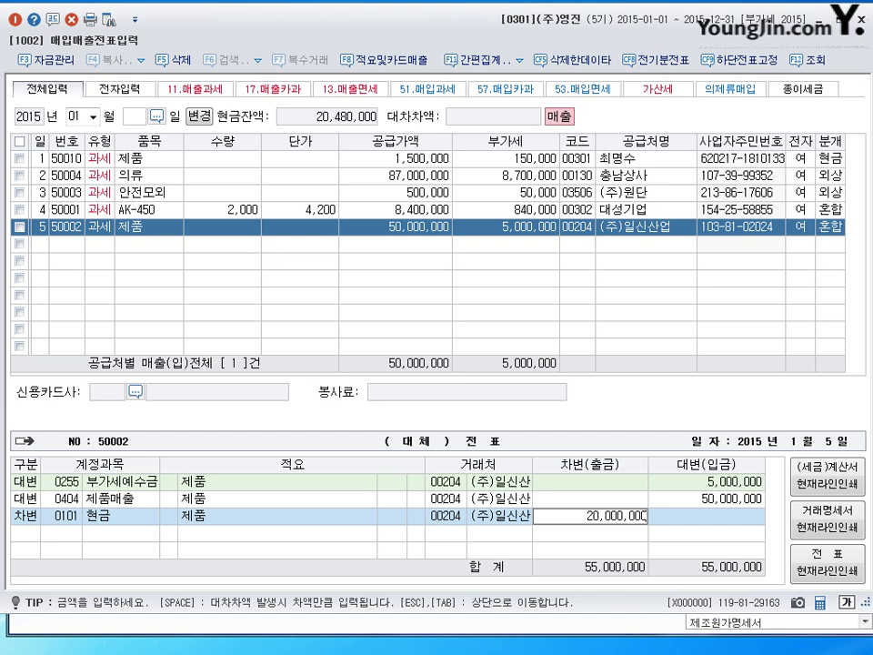
key(Return)
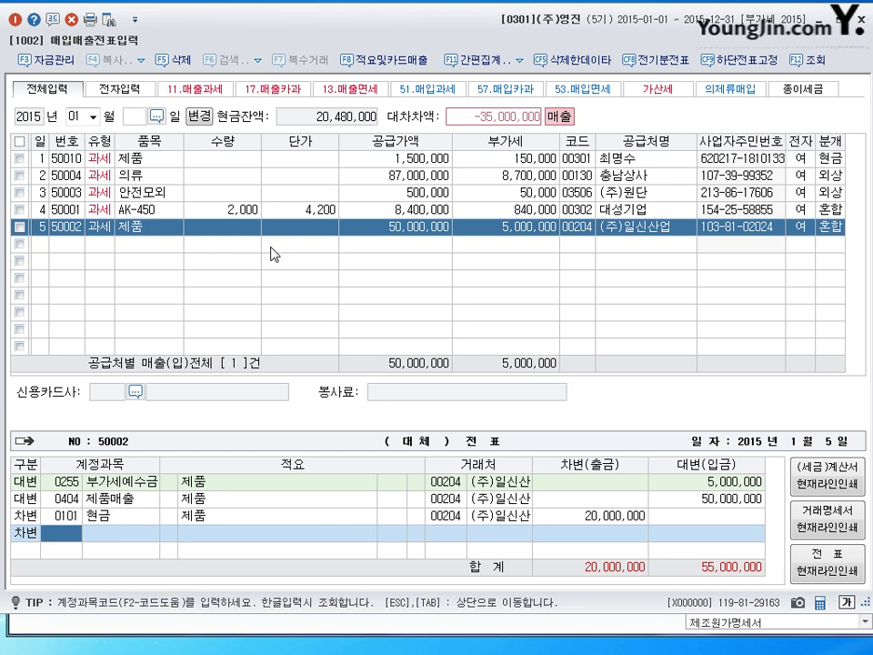
text(108)
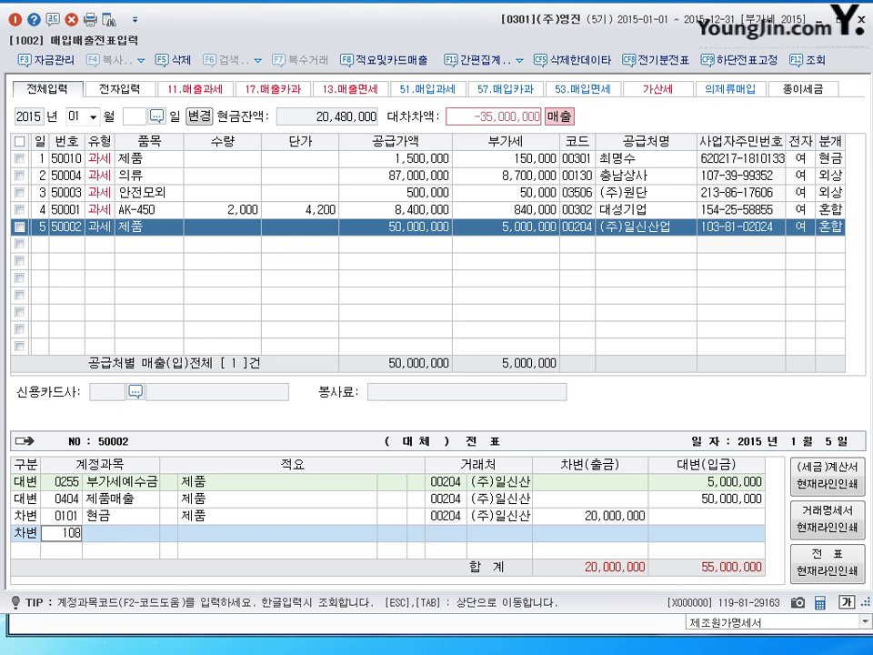
key(Return)
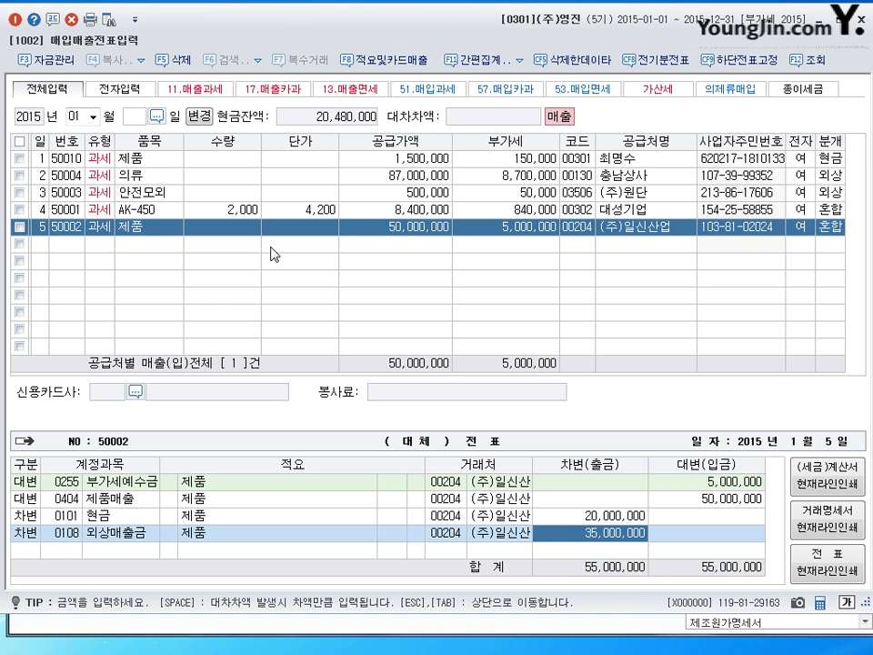
key(Return)
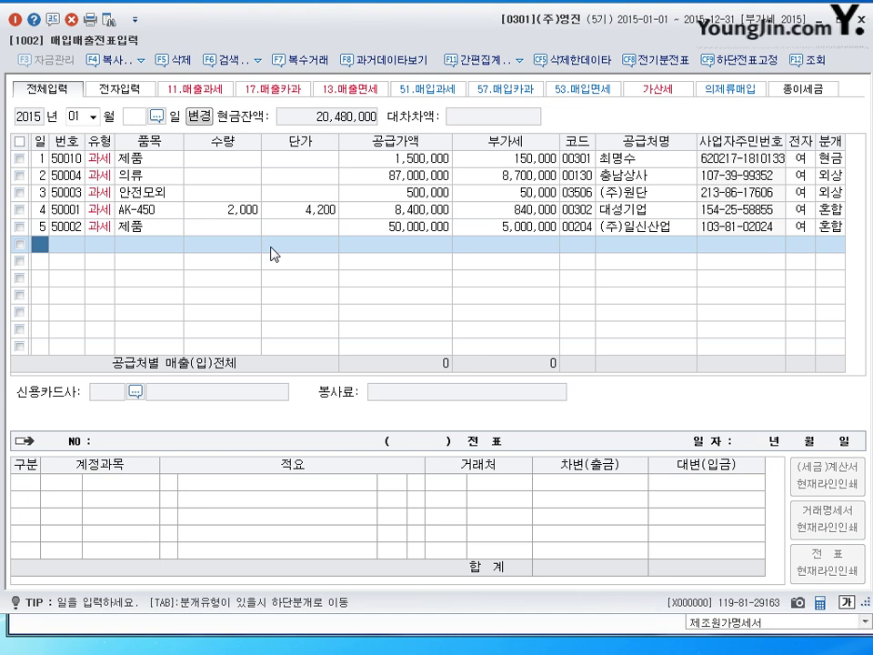
Enter day 6, type 11, item 제품, and 200 units at 30,000 in row 6.
text(6)
key(Return)
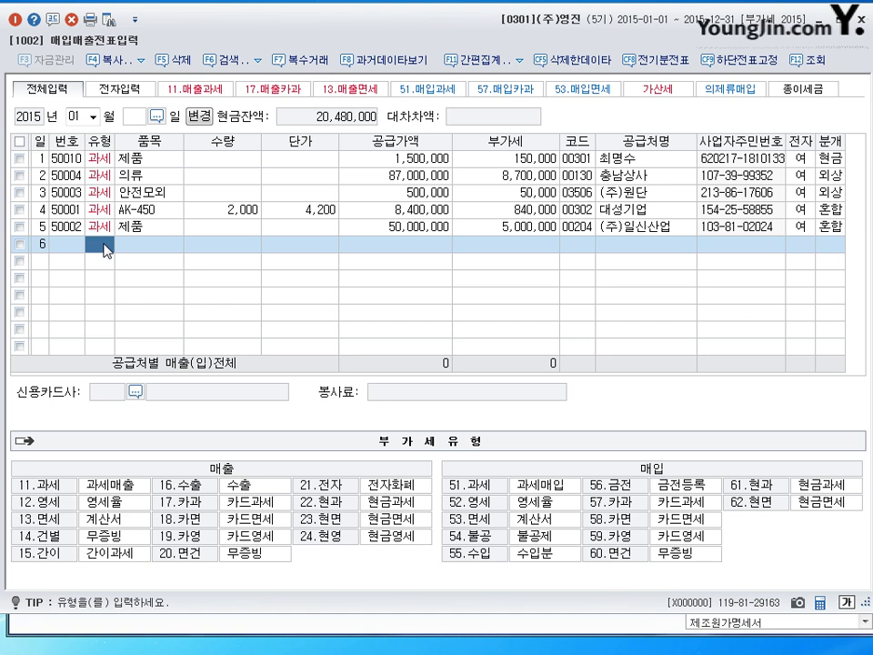
text(11)
key(Return)
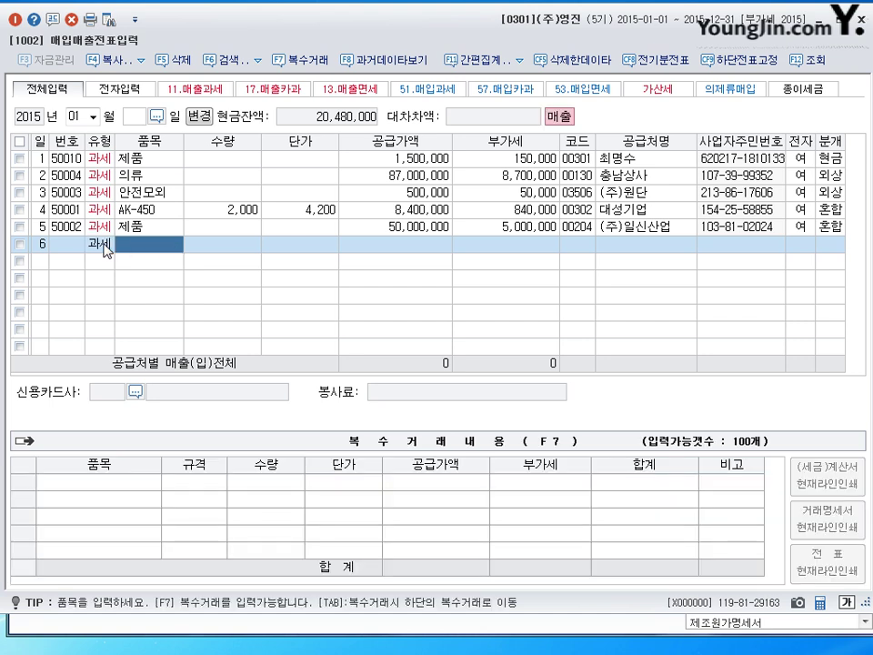
text(제품)
key(Return)
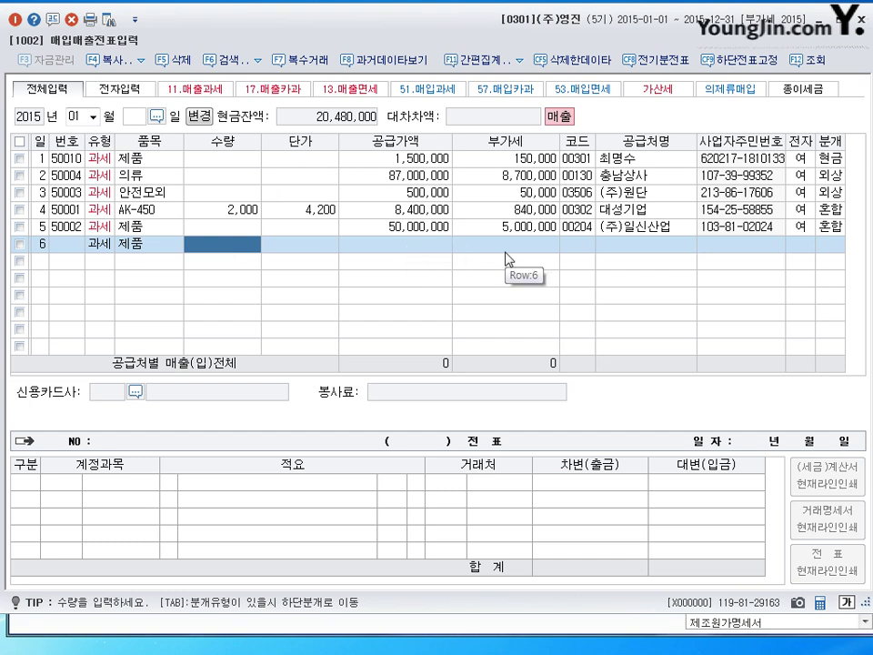
text(200)
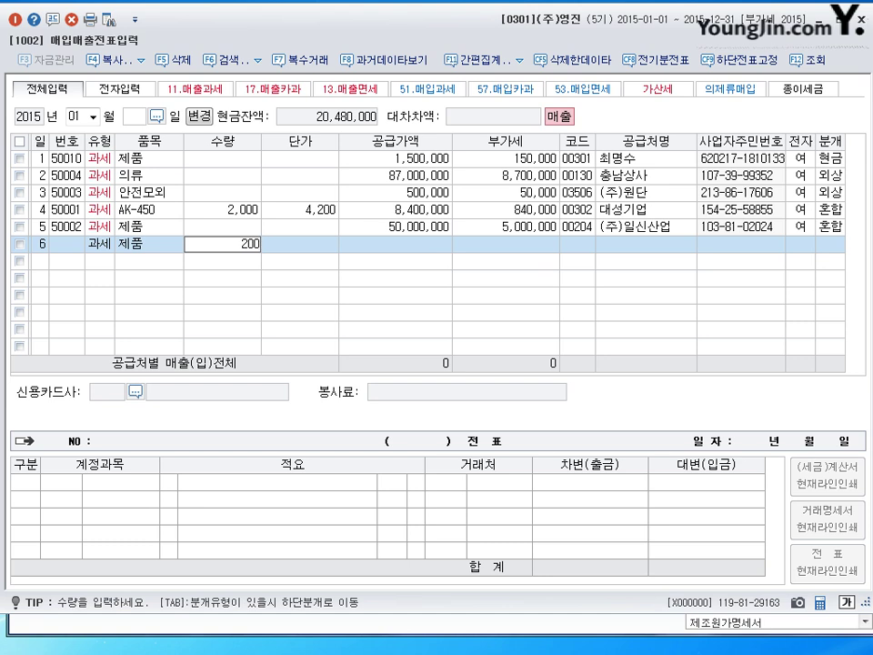
key(Return)
text(300000)
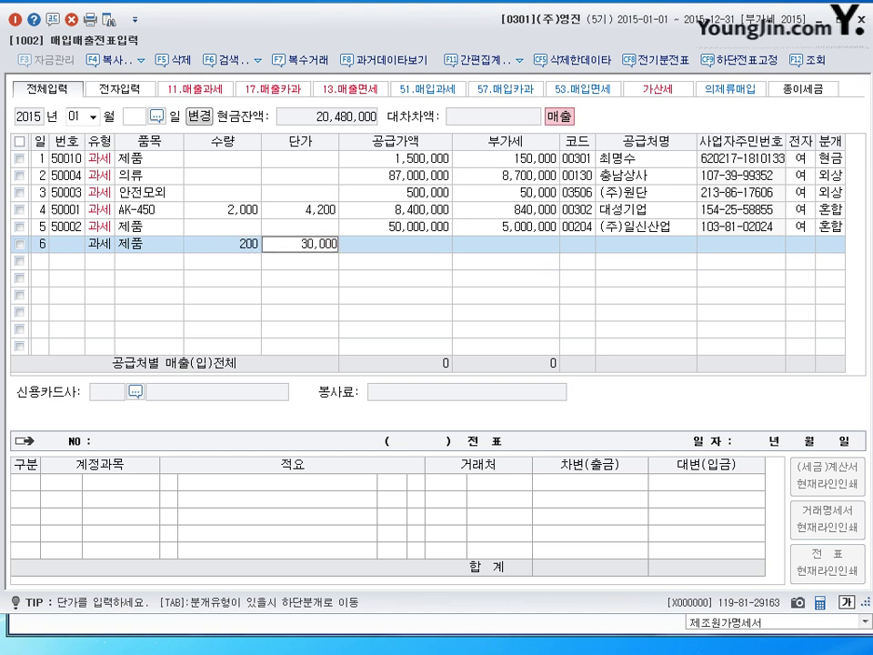
key(Return)
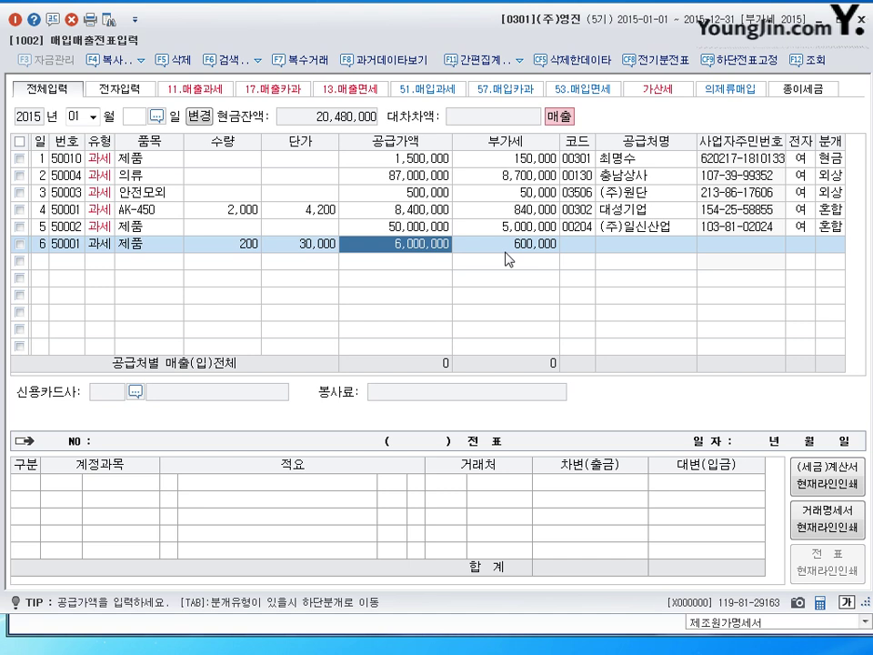
key(Return)
key(Return)
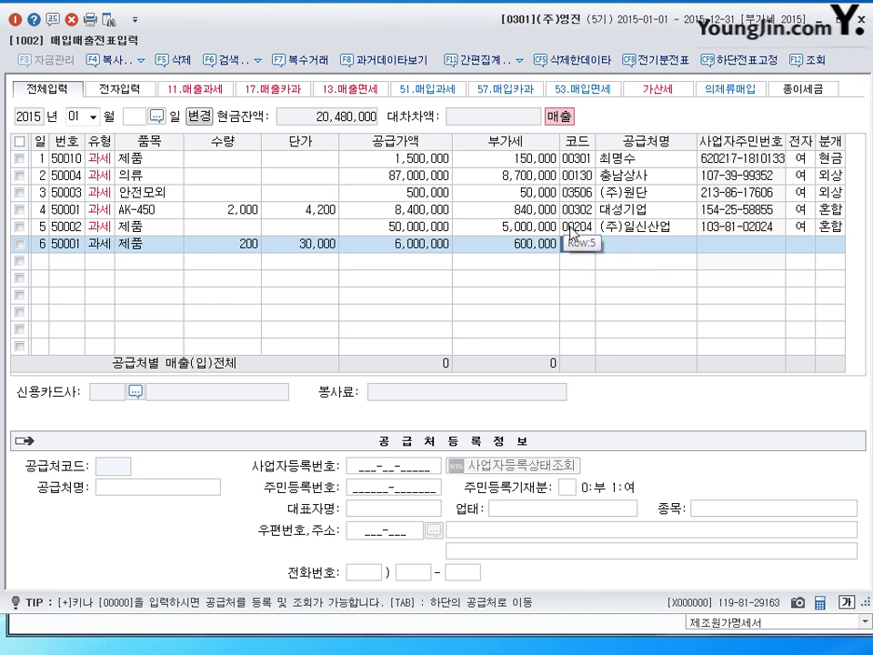
Set customer code 204 (주)일신산업, electronic invoice 1, and mixed journal 3.
click(579, 244)
text(204)
key(Return)
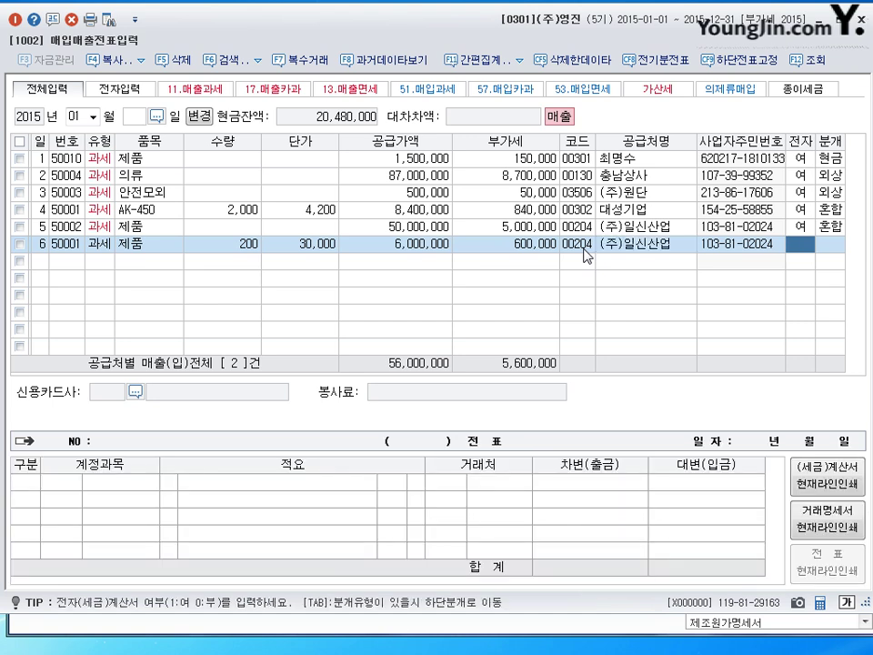
text(1)
key(Return)
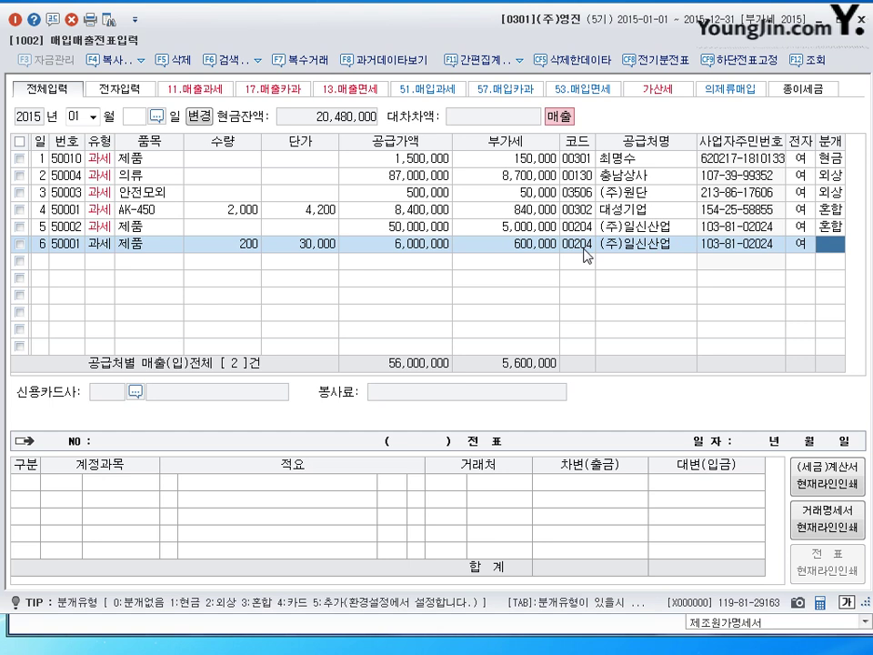
text(3)
key(Return)
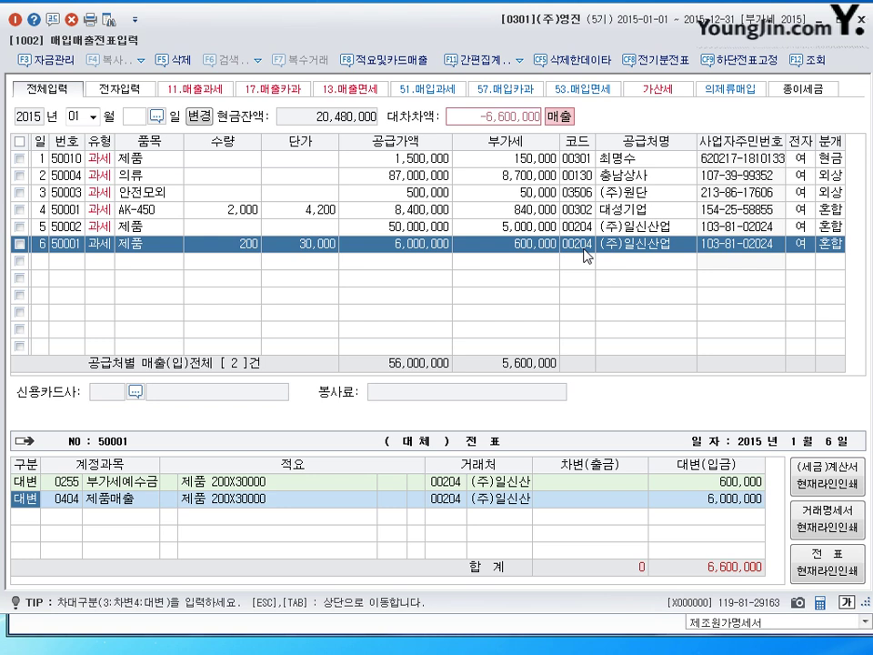
Balance the voucher with a 6,600,000 받을어음 (0110) debit and open row 7.
key(Return)
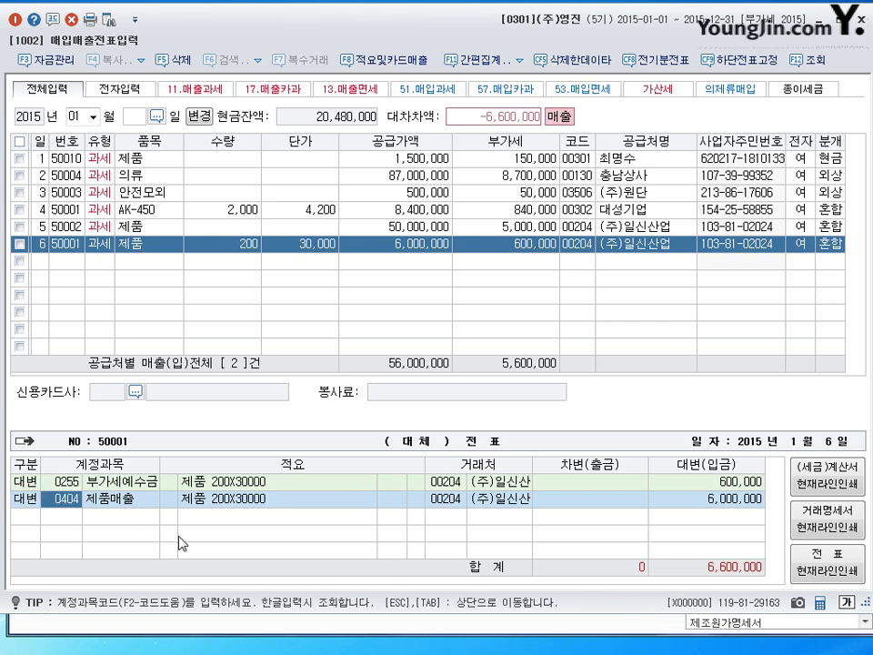
key(Return)
key(Return)
text(3)
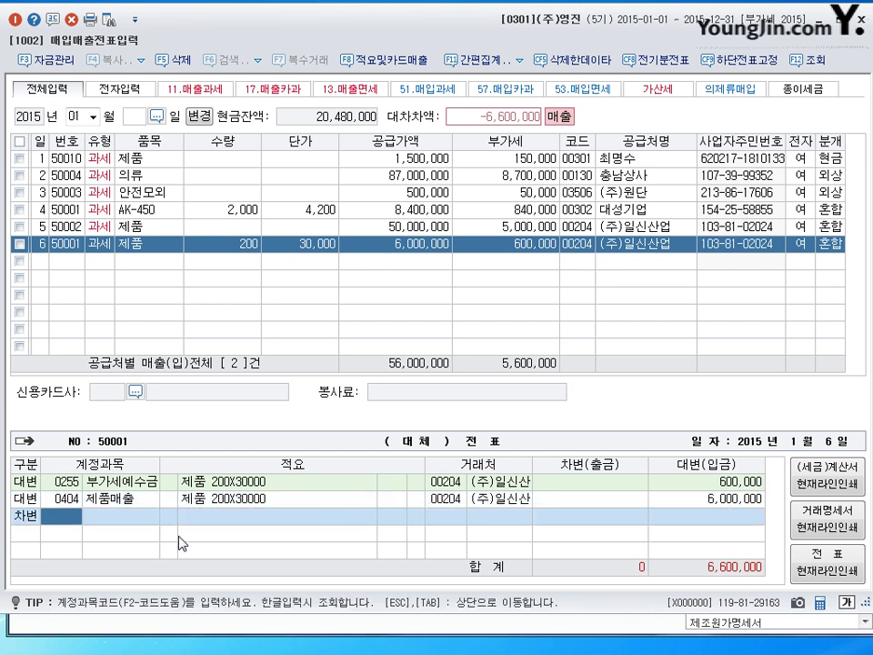
text(0110)
key(Return)
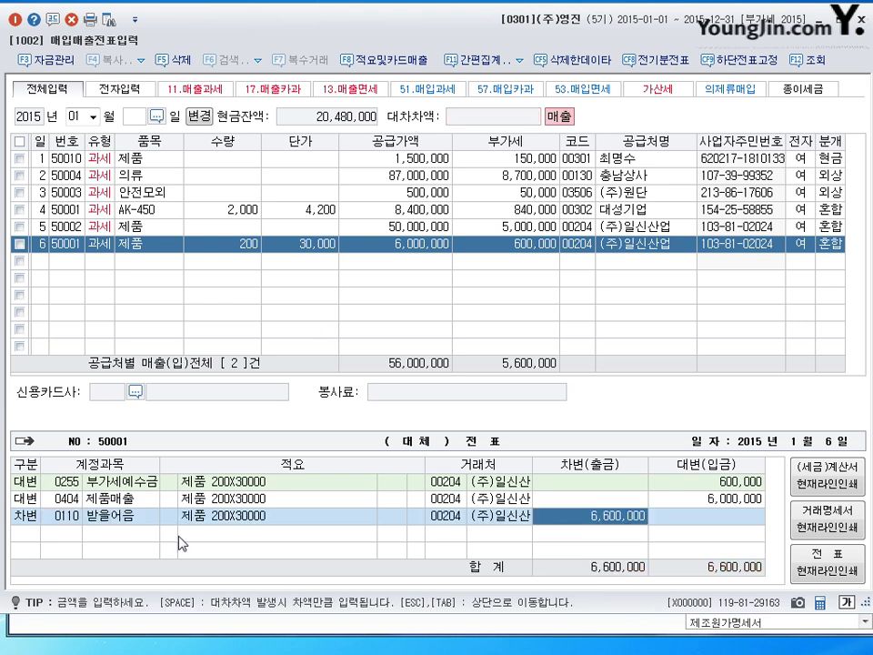
key(Return)
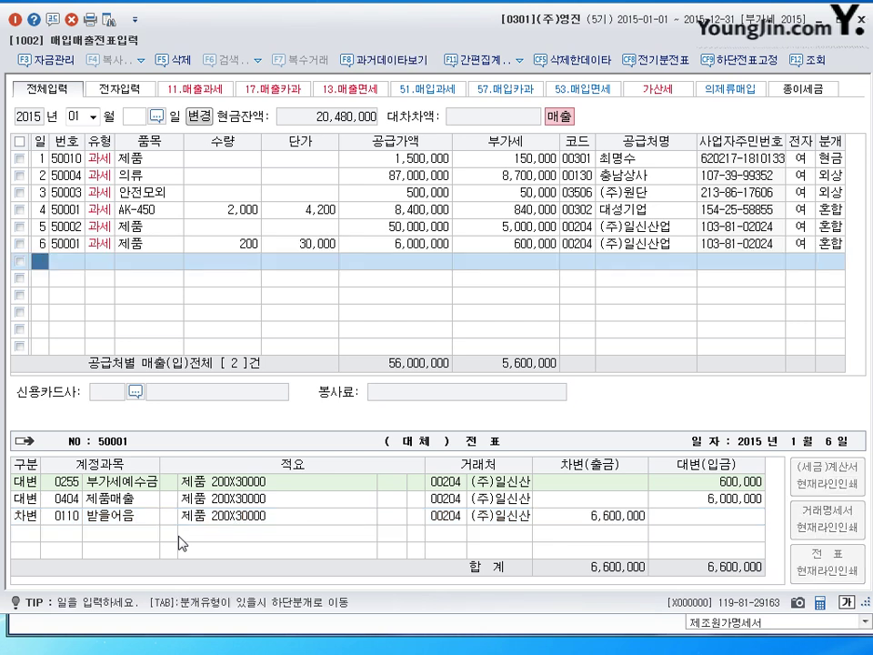
Date the seventh sales row the 7th.
text(7)
key(Return)
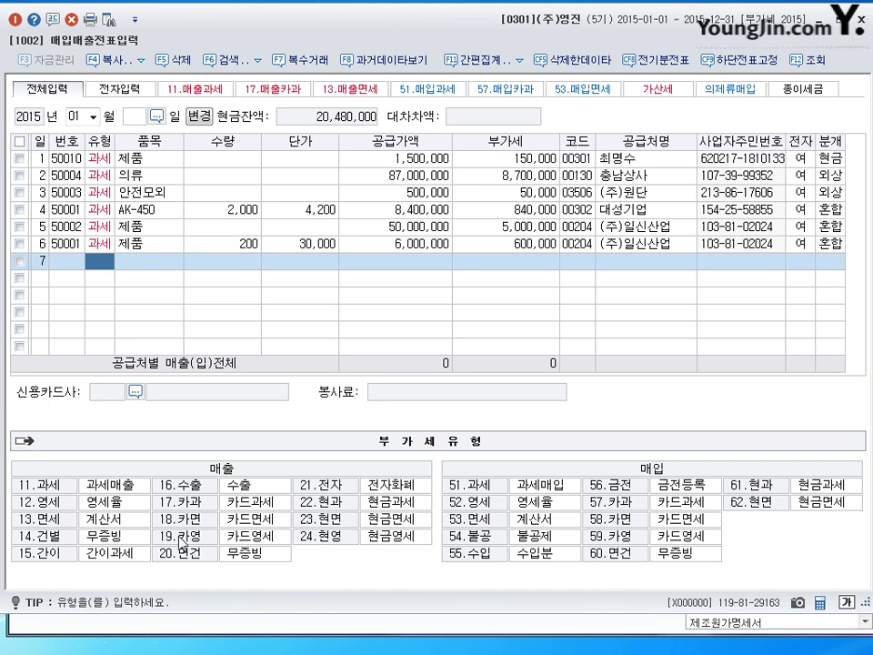
Enter type 11, item 제품 and a 20,000,000 supply amount in row 7.
text(11)
key(Return)
text(제품)
key(Return)
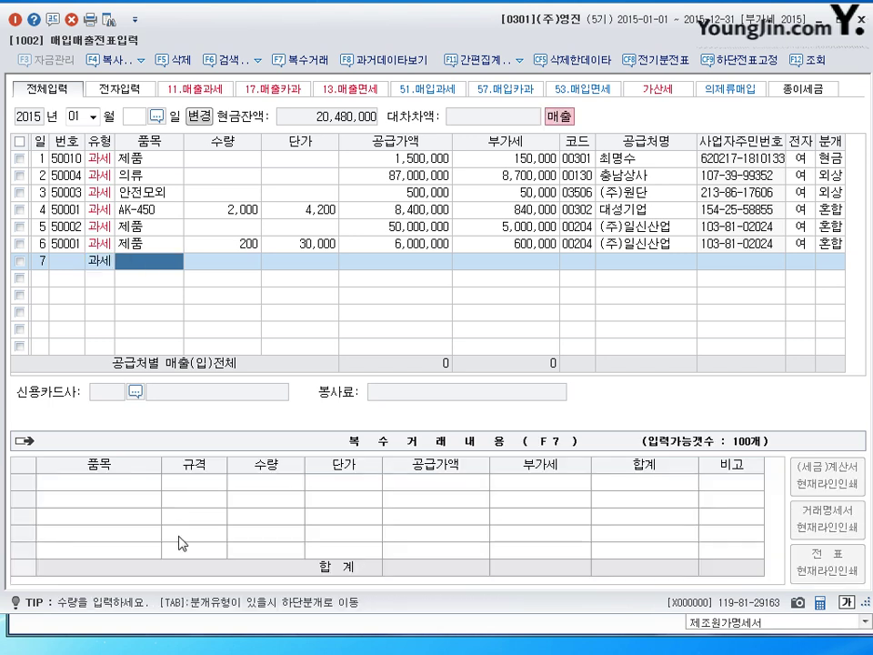
key(Return)
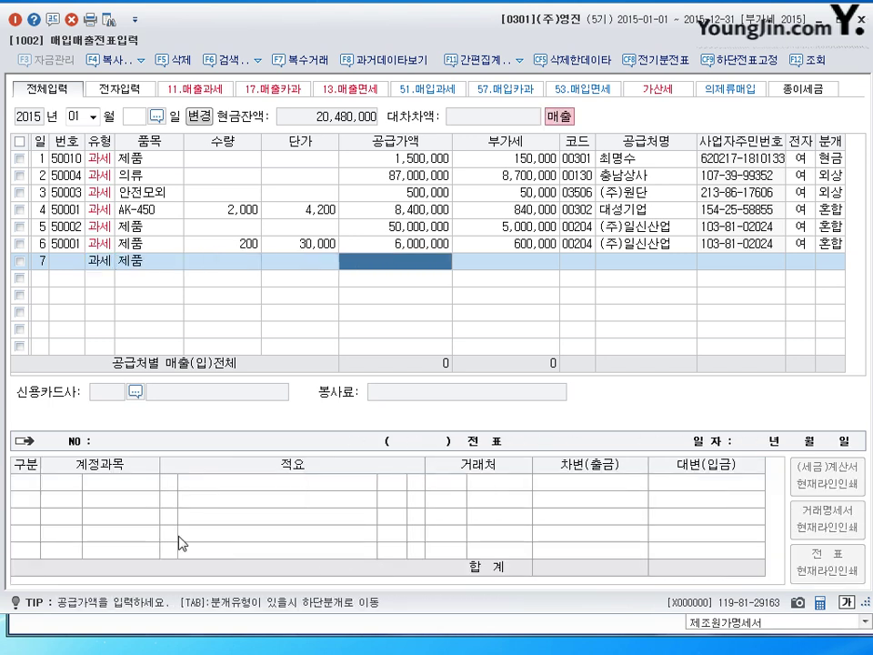
text(20000000)
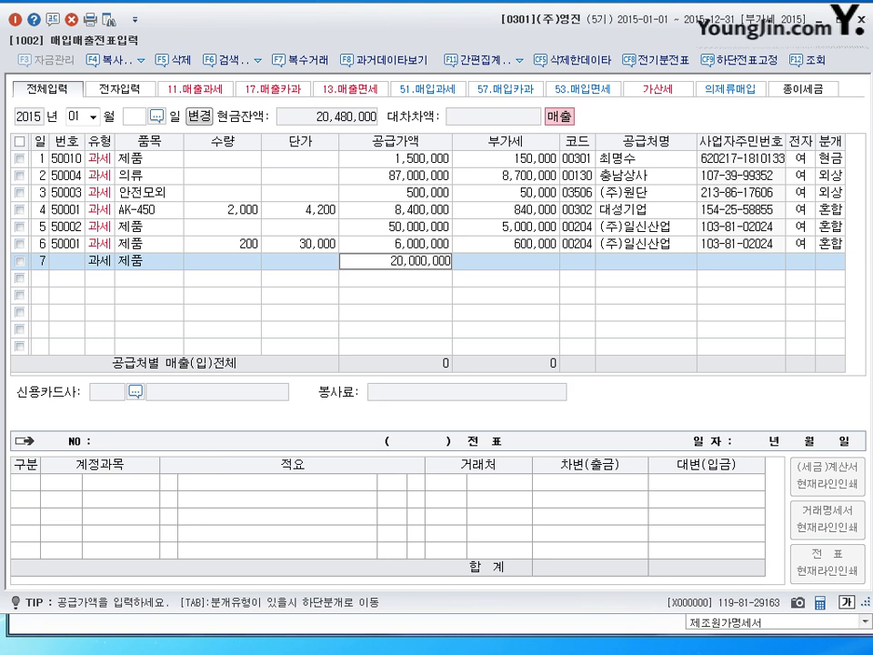
key(Return)
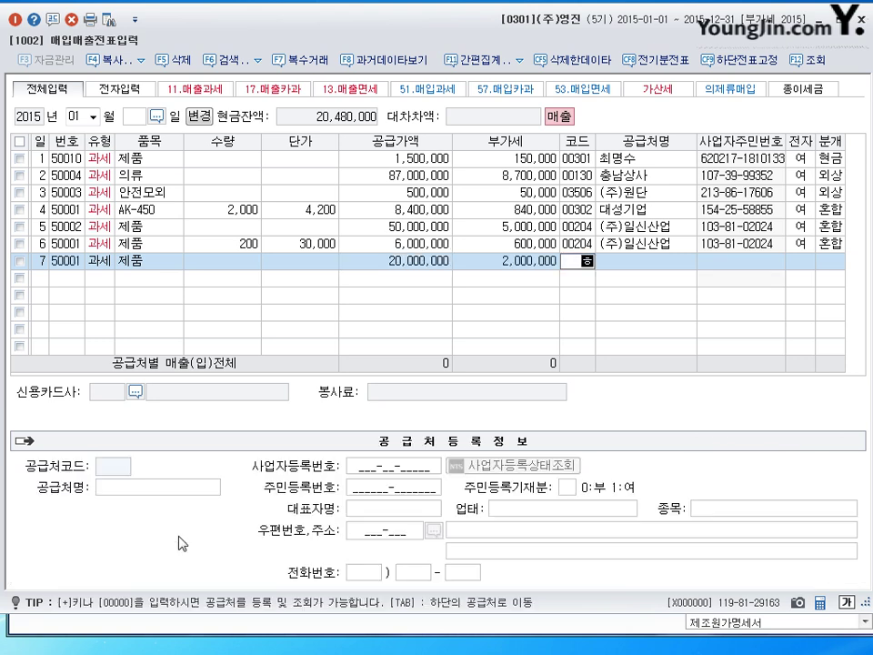
Select customer (주)한국물류, mark it electronic, and choose a mixed journal.
key(Hangul)
text(한국)
key(Return)
key(Return)
key(shift+Tab)
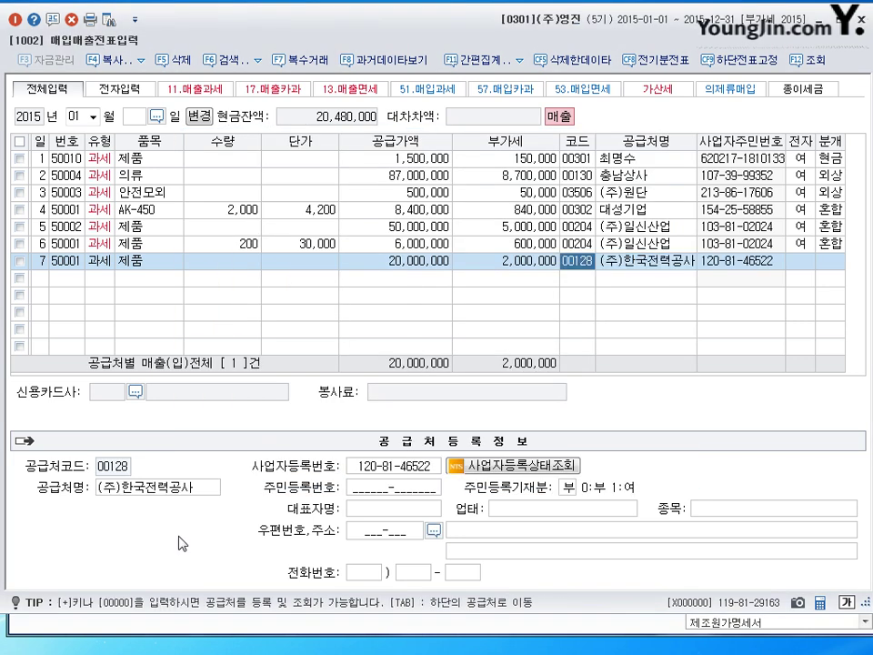
text(한)
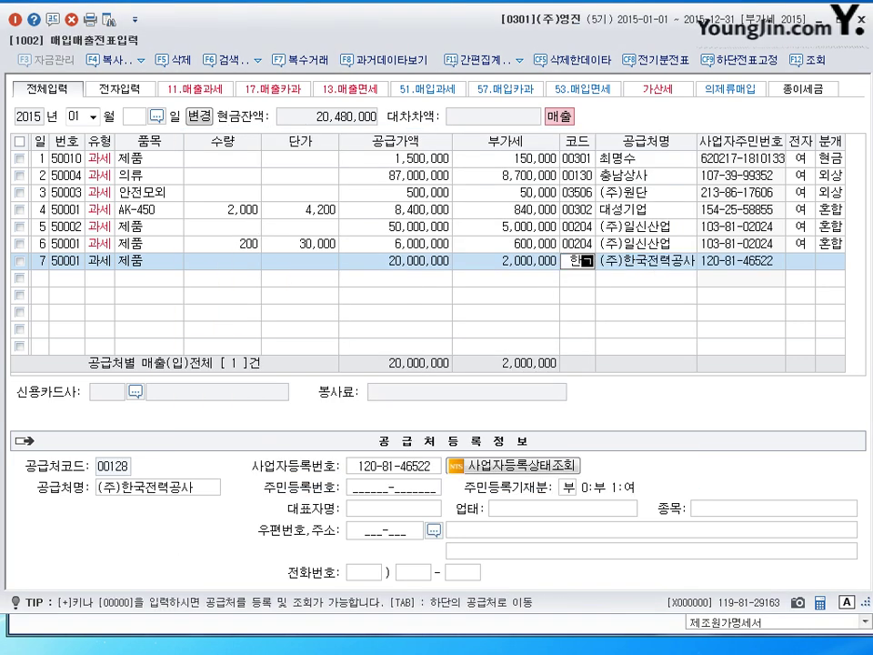
text(국)
key(Return)
key(Down)
key(Return)
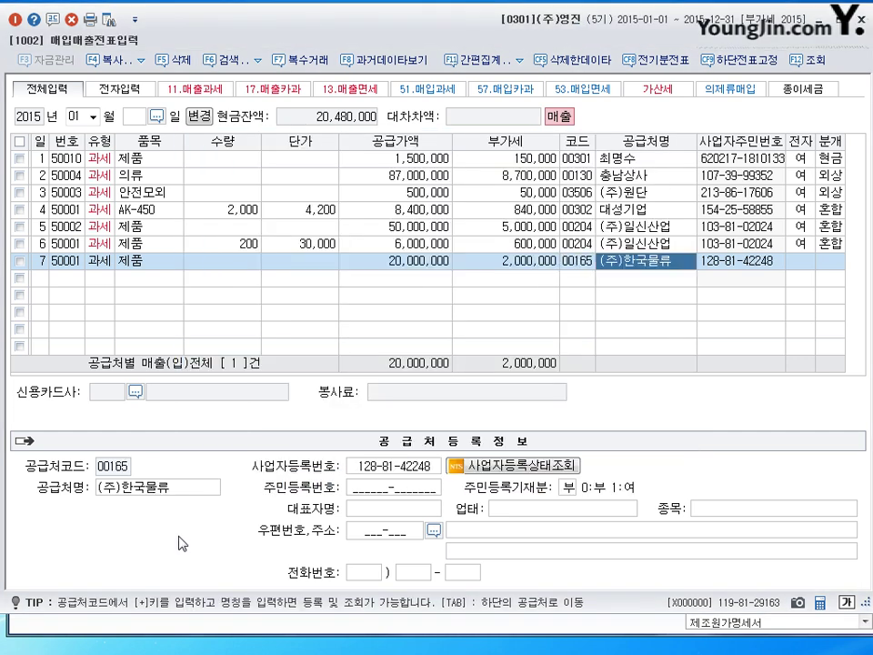
key(Return)
text(1)
key(Return)
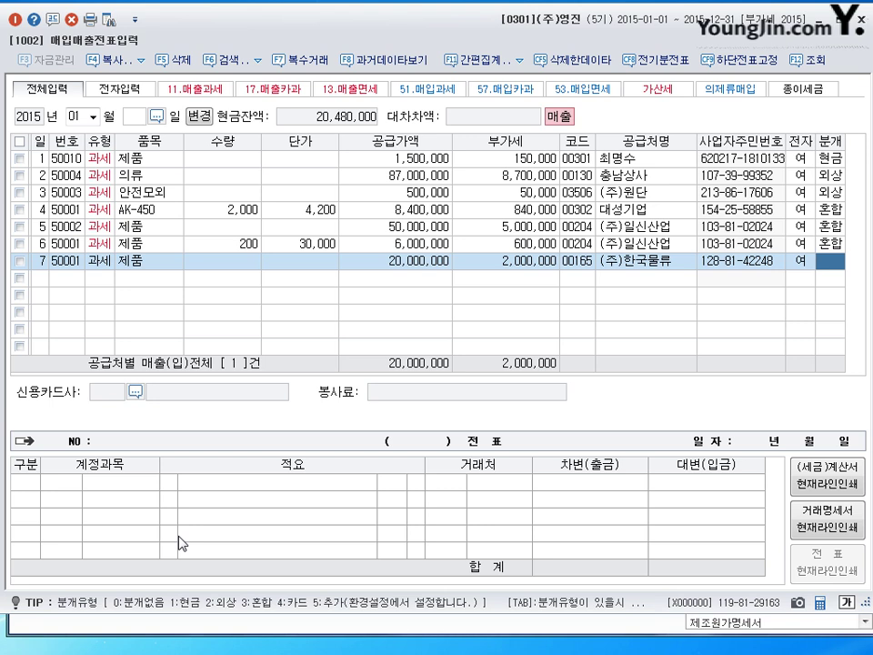
text(3)
key(Return)
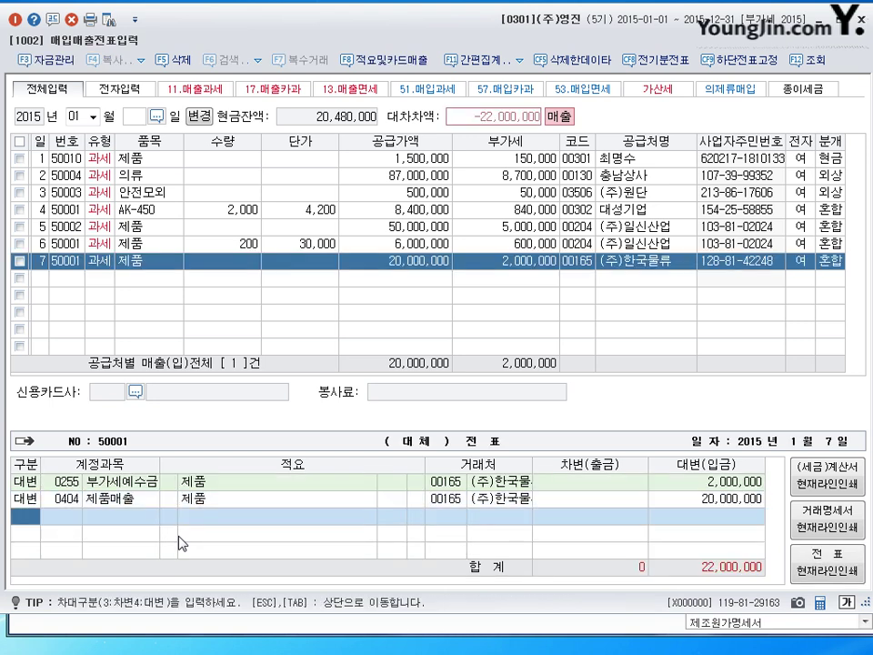
Add debits of 2,000,000 cash and 20,000,000 notes receivable, saving the voucher.
text(3)
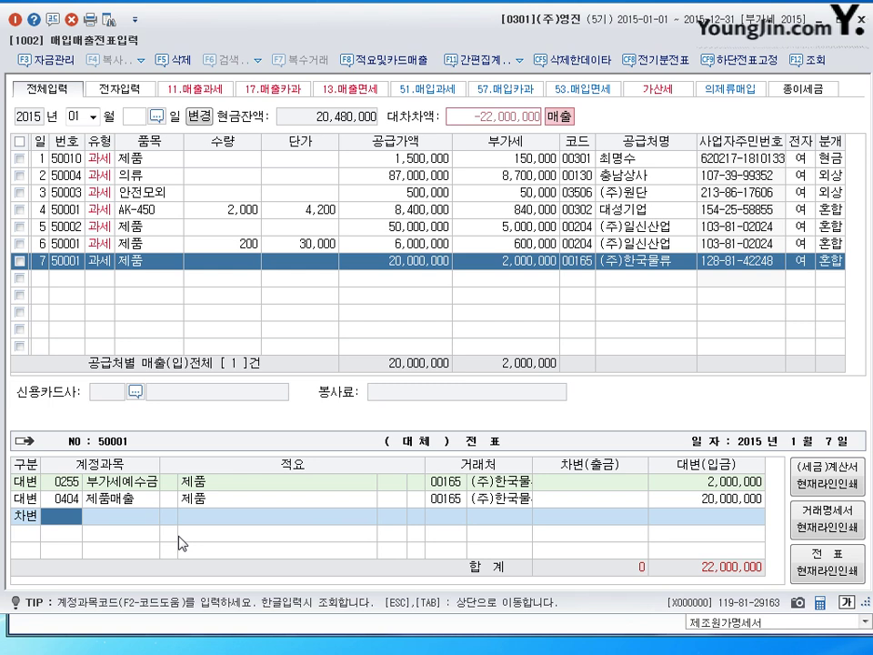
text(101)
key(Return)
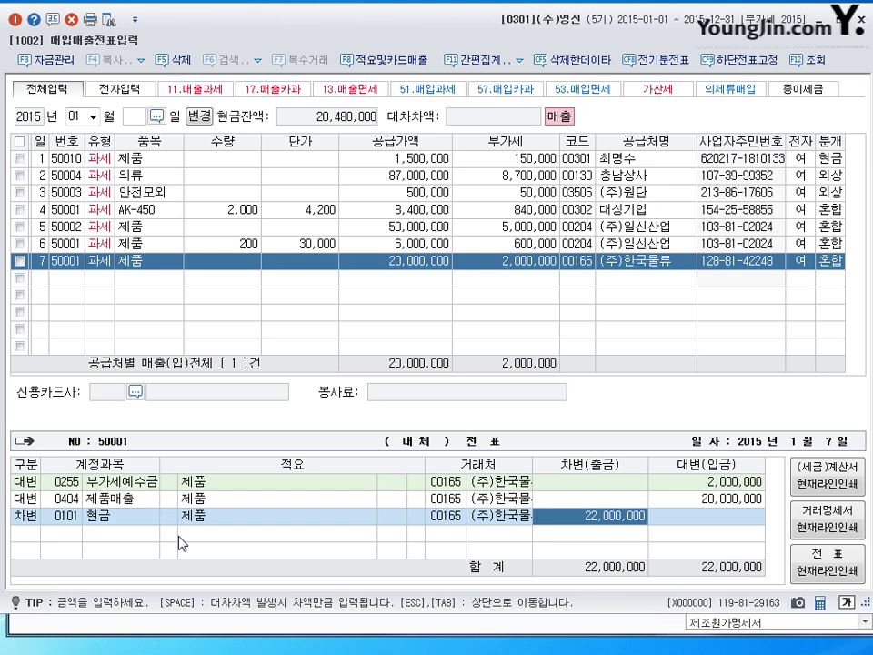
text(2000000)
key(Return)
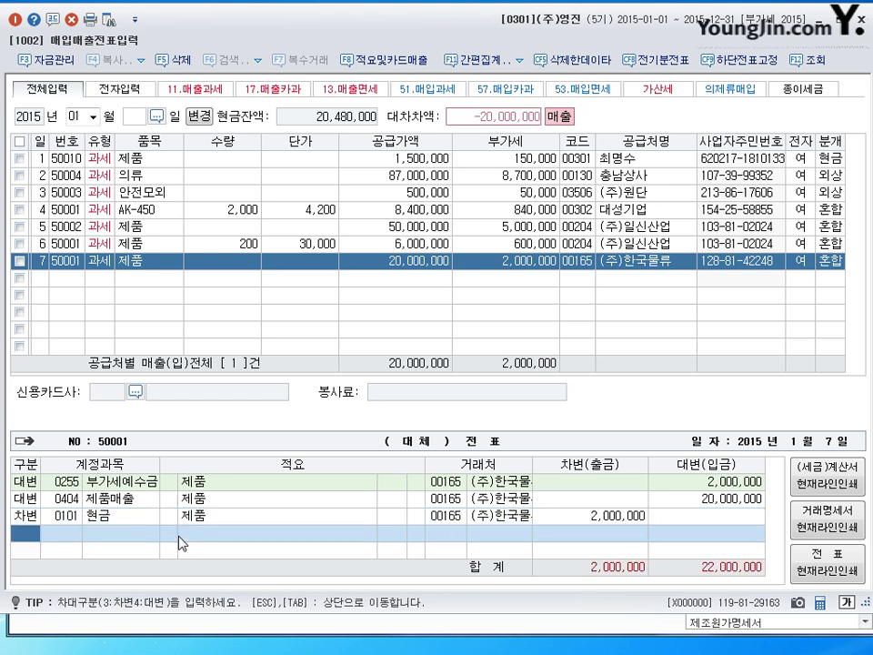
text(3110)
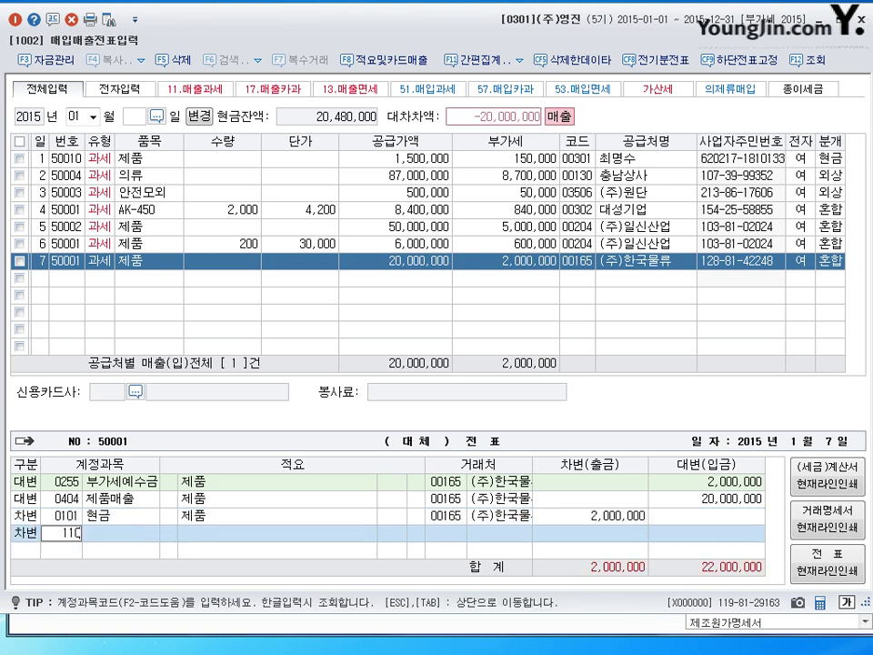
key(Return)
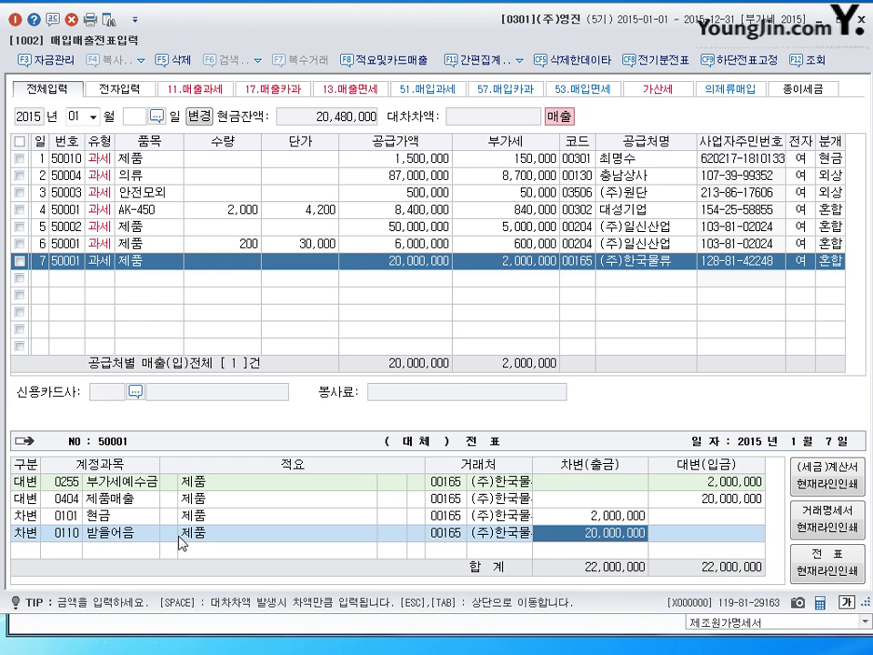
key(Return)
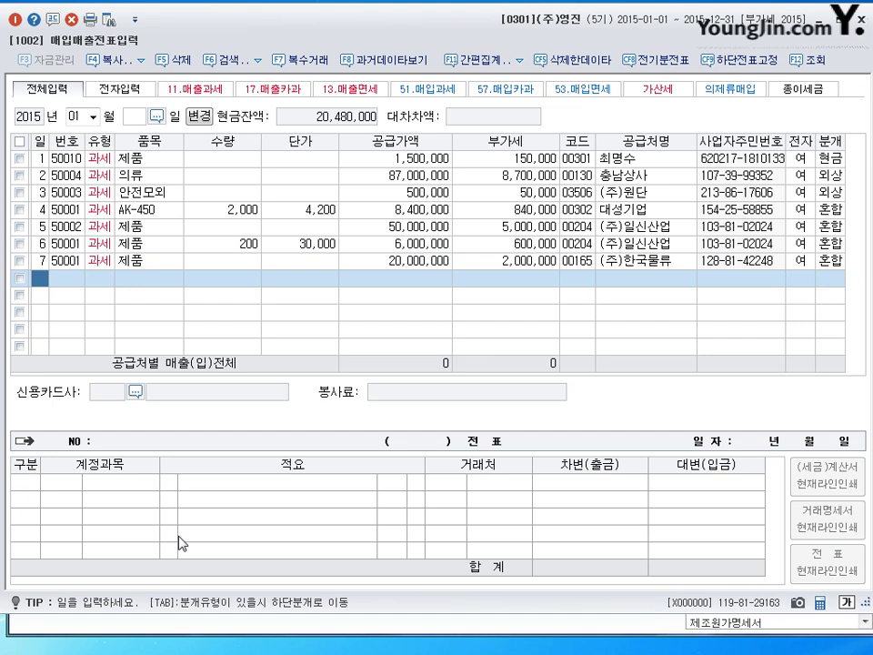
text(8)
key(Return)
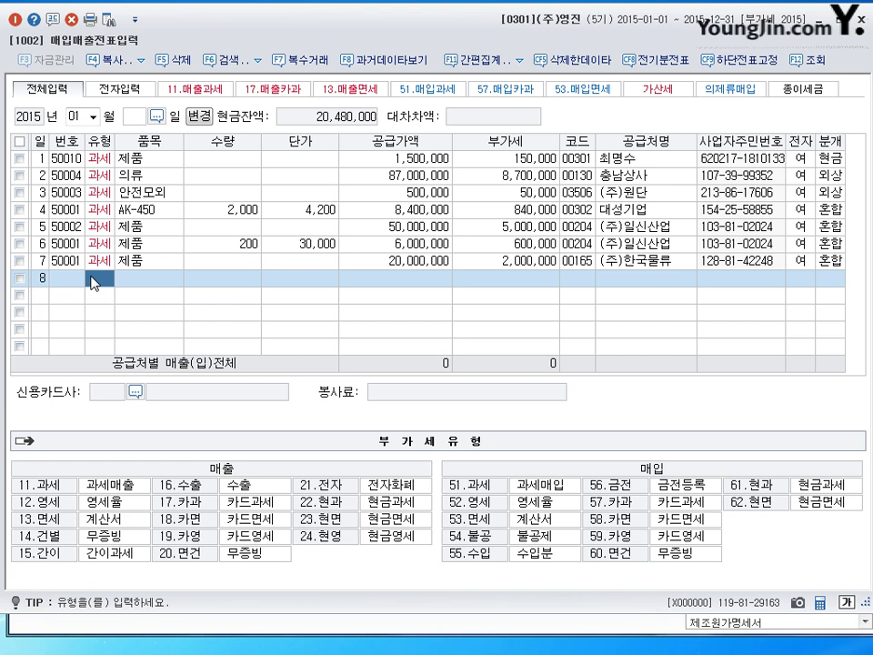
Enter row 8 as type 11 for 20 제품 at 120,000, giving a 2,400,000 supply value.
text(11)
key(Return)
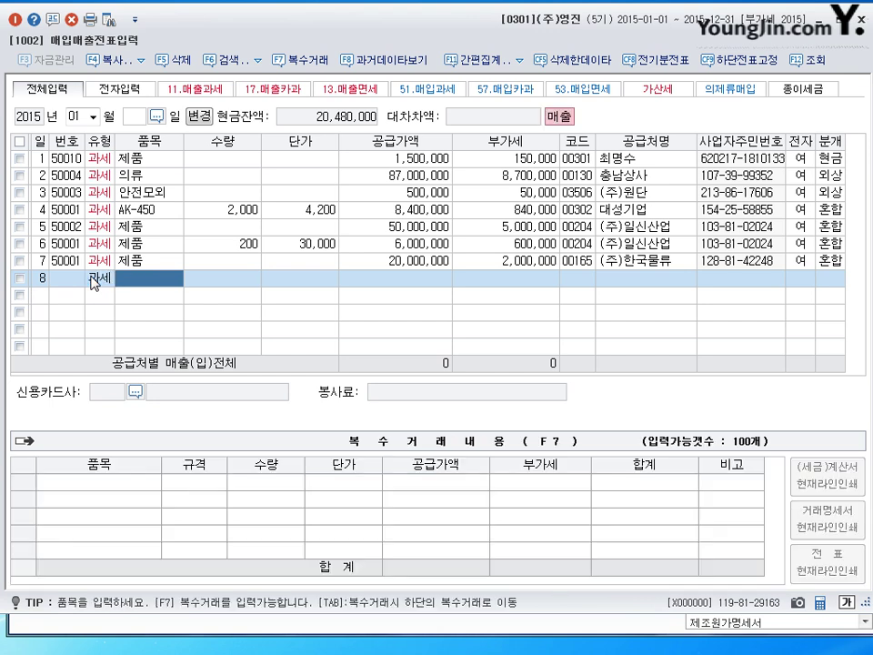
text(제품)
key(Return)
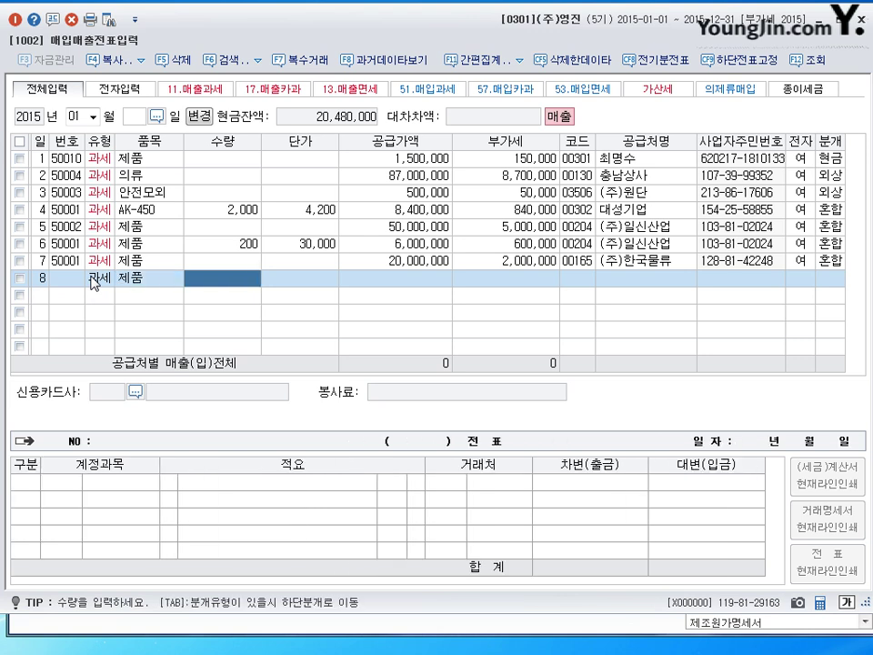
text(20)
key(Return)
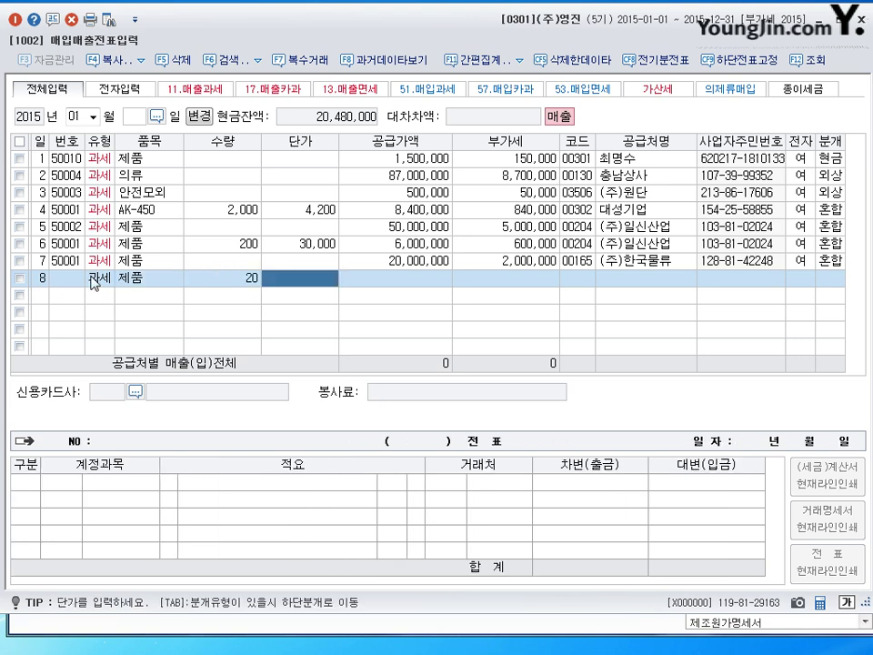
text(120000)
key(Return)
key(Return)
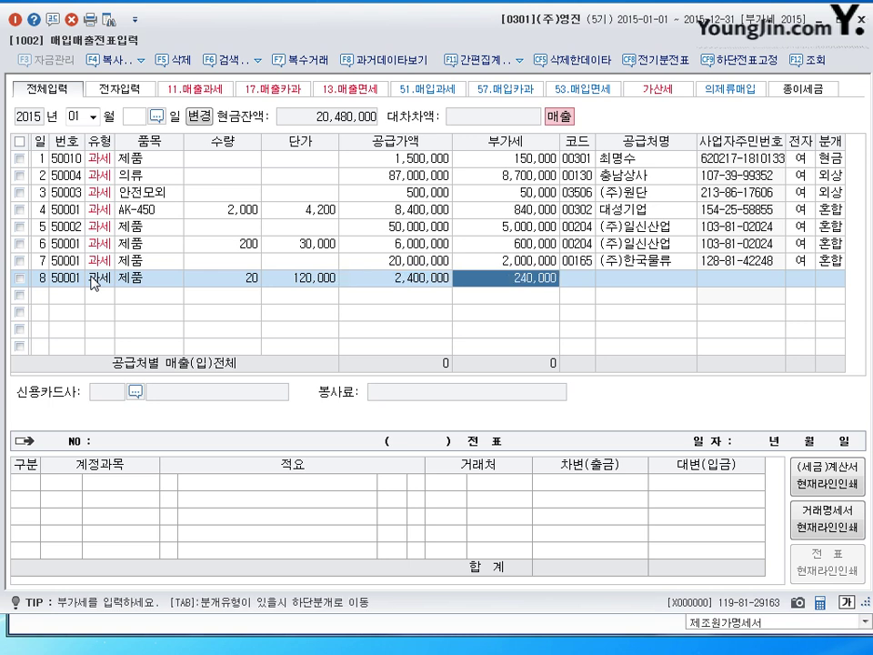
Accept the 240,000 VAT, pick customer (주)유담상사 by searching 유담, and set 전자 to 1.
key(Return)
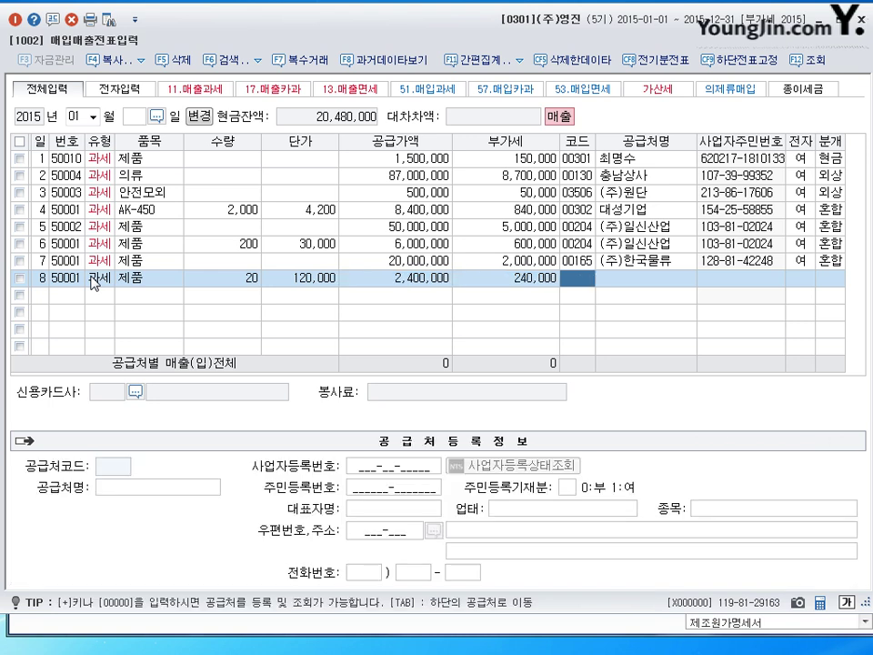
text(유담)
key(Return)
key(Return)
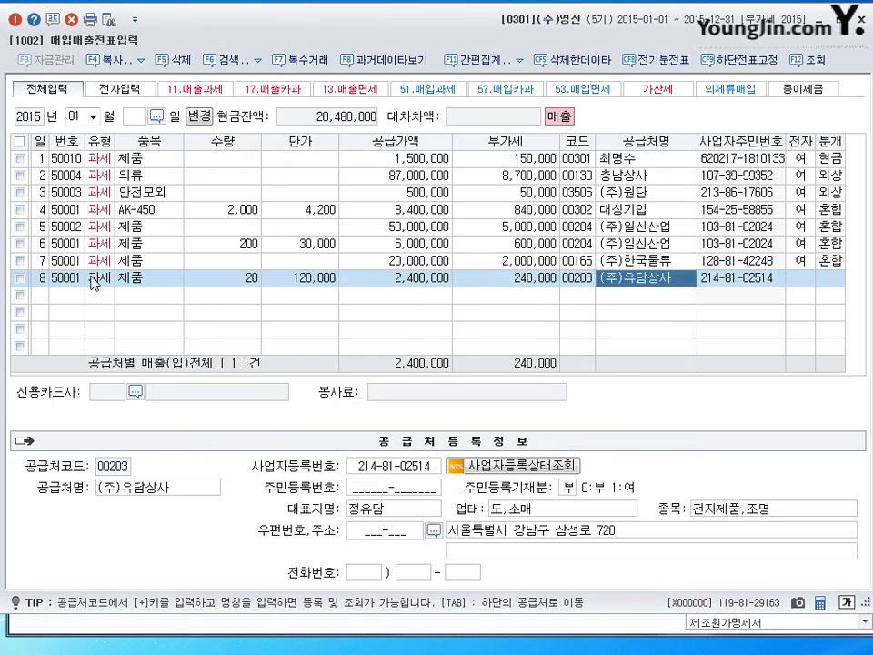
key(Return)
text(1)
key(Return)
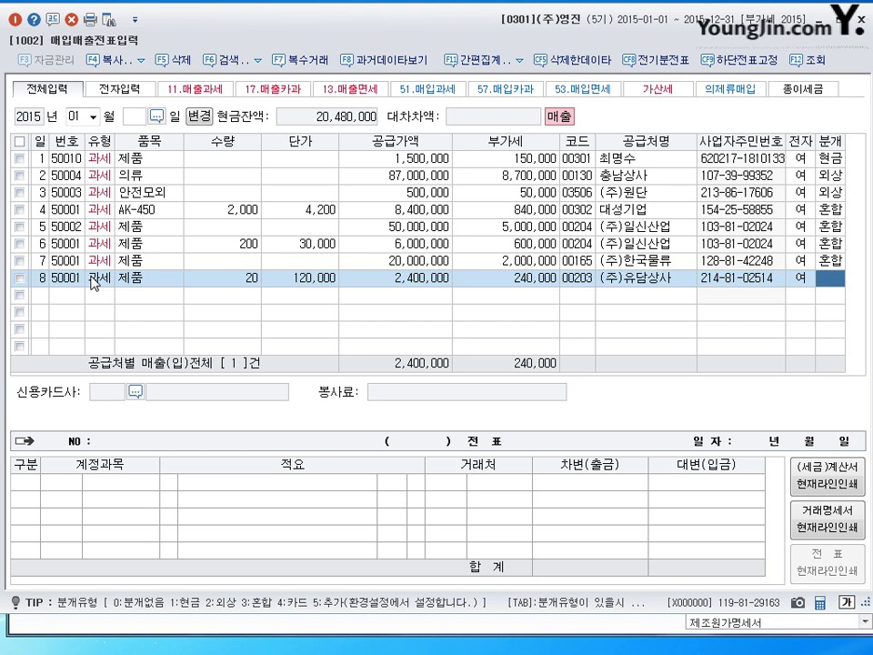
Change row 8's journal type from cash (1) to mixed (3).
key(1)
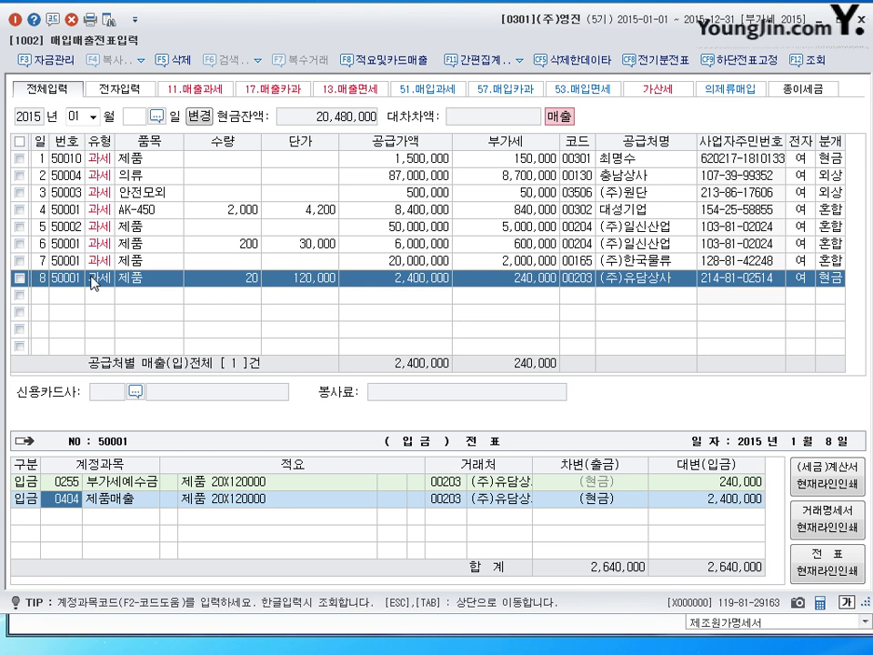
key(Return)
key(Return)
key(Return)
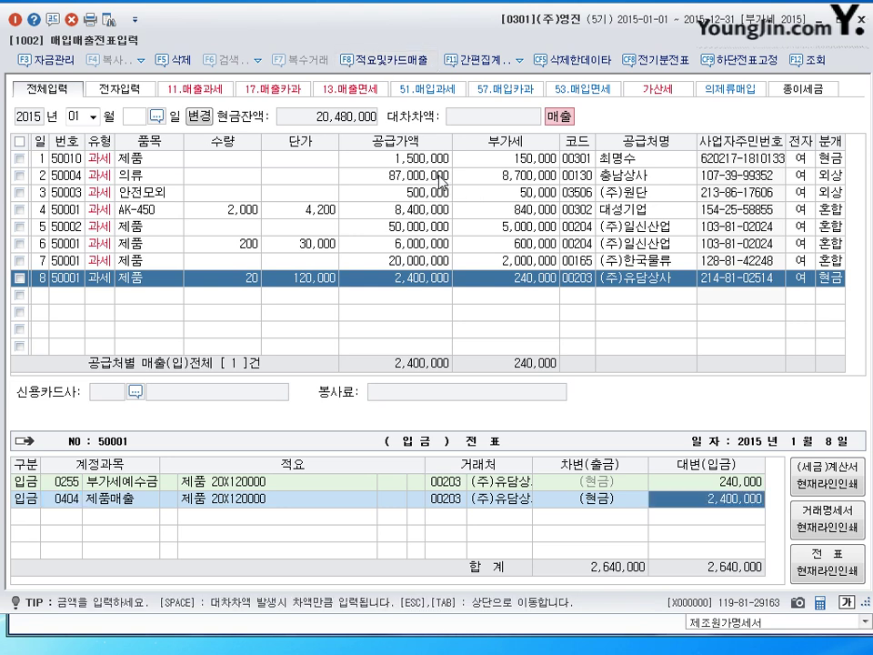
key(Return)
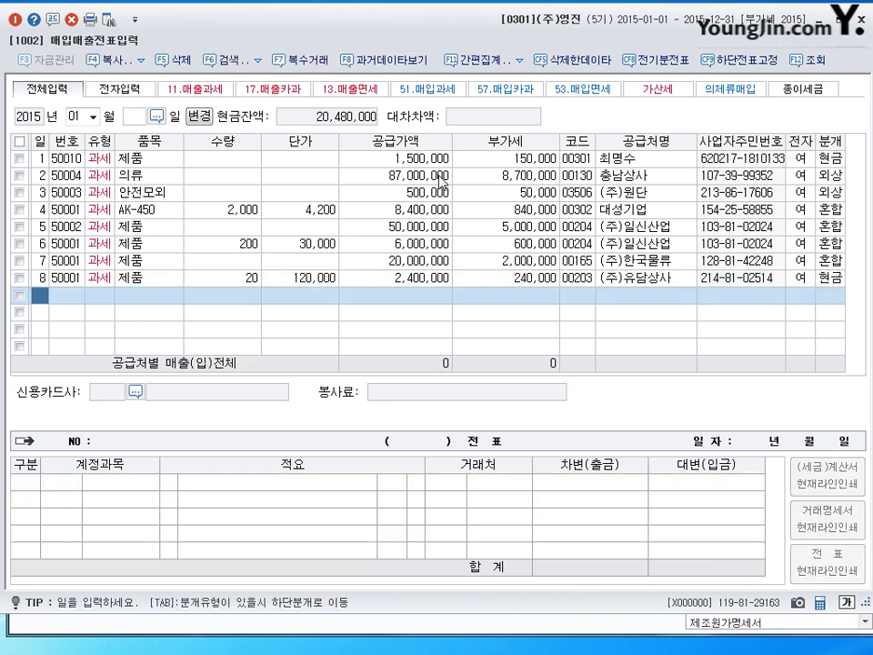
click(832, 279)
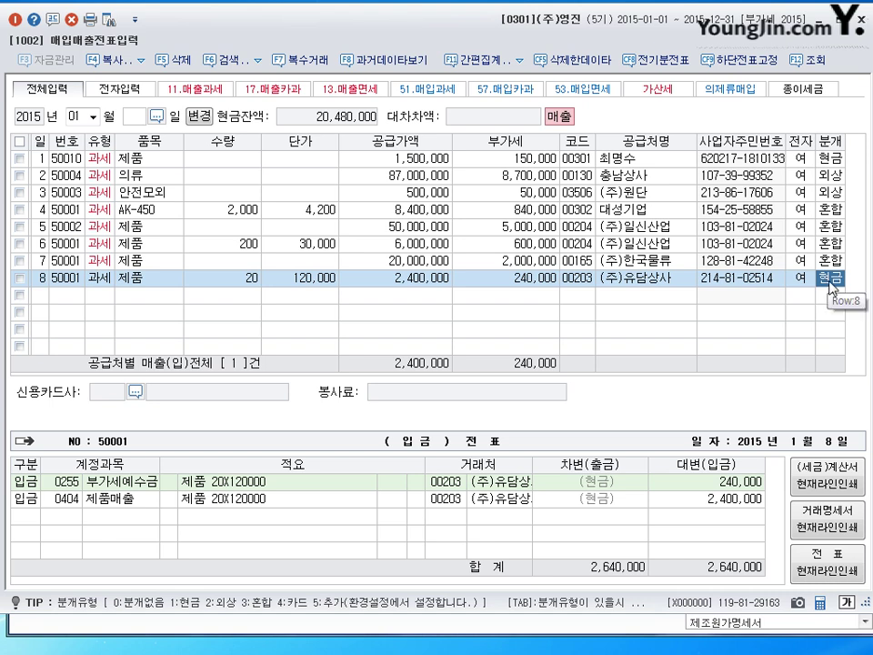
text(3)
key(Return)
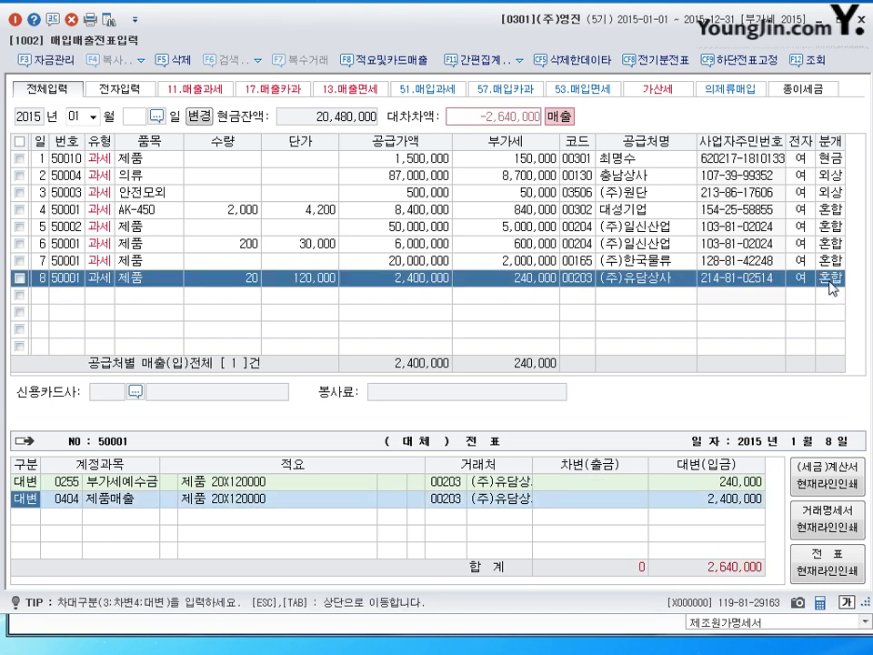
key(Return)
Add debit lines 0824 운반비 10,000 and 현금 for the remaining 2,630,000.
key(Return)
key(Return)
key(Return)
key(Return)
key(Return)
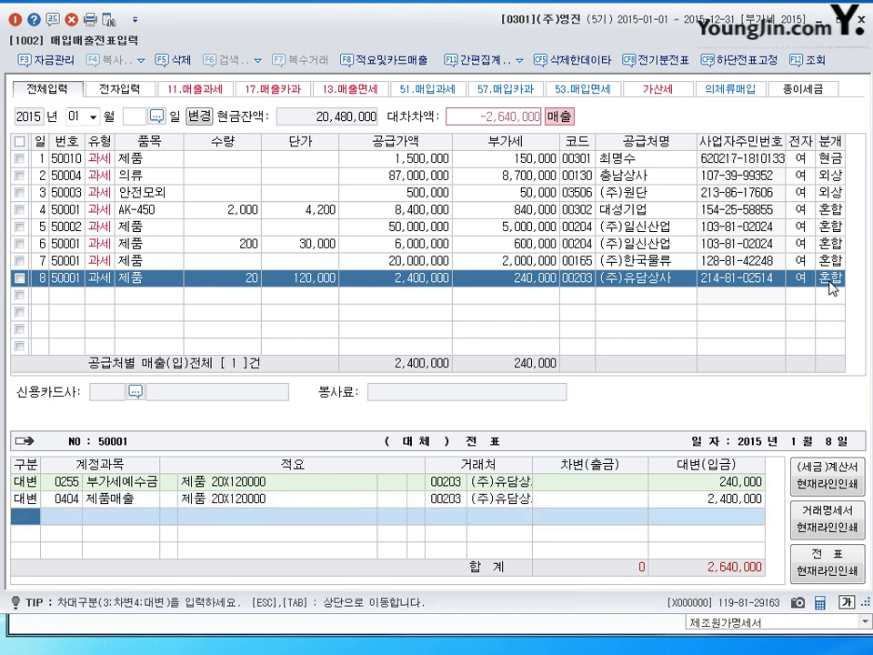
text(3)
key(Return)
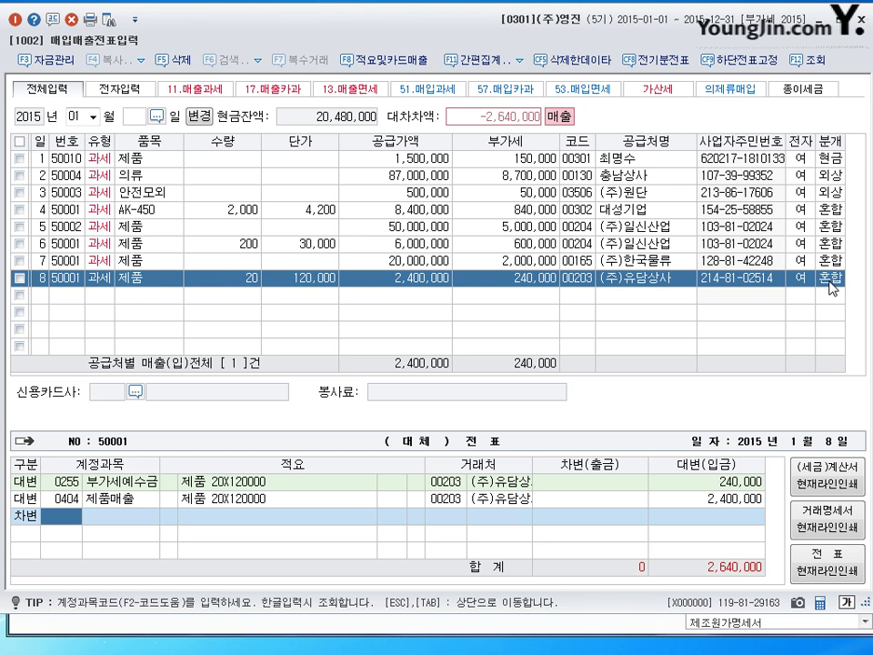
text(824)
key(Return)
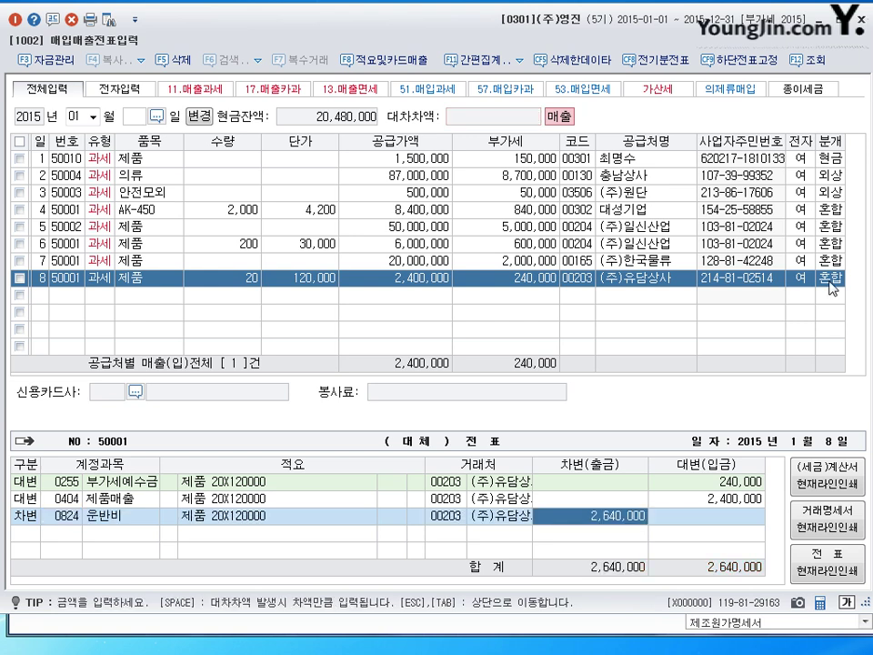
text(10000)
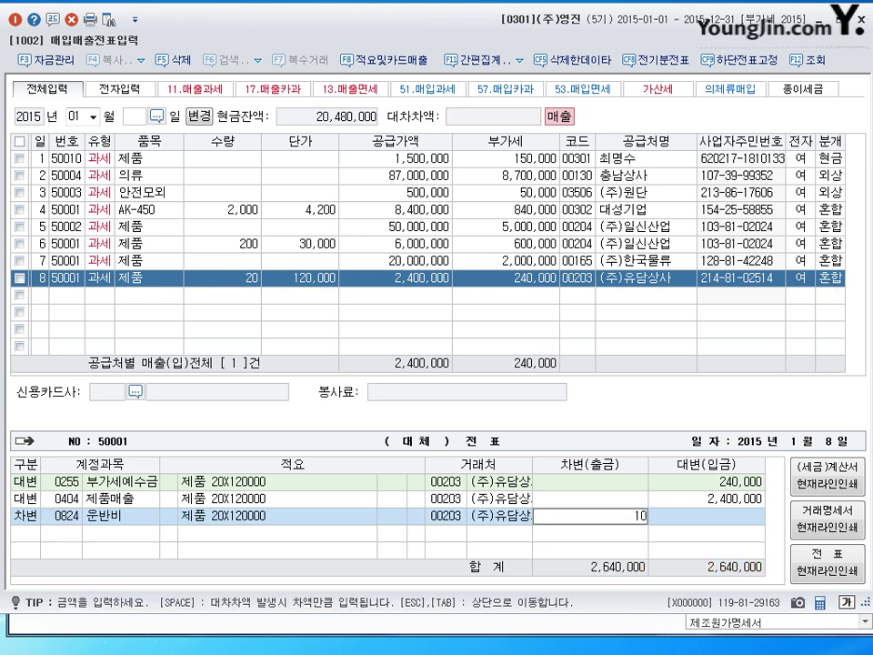
key(Return)
text(3)
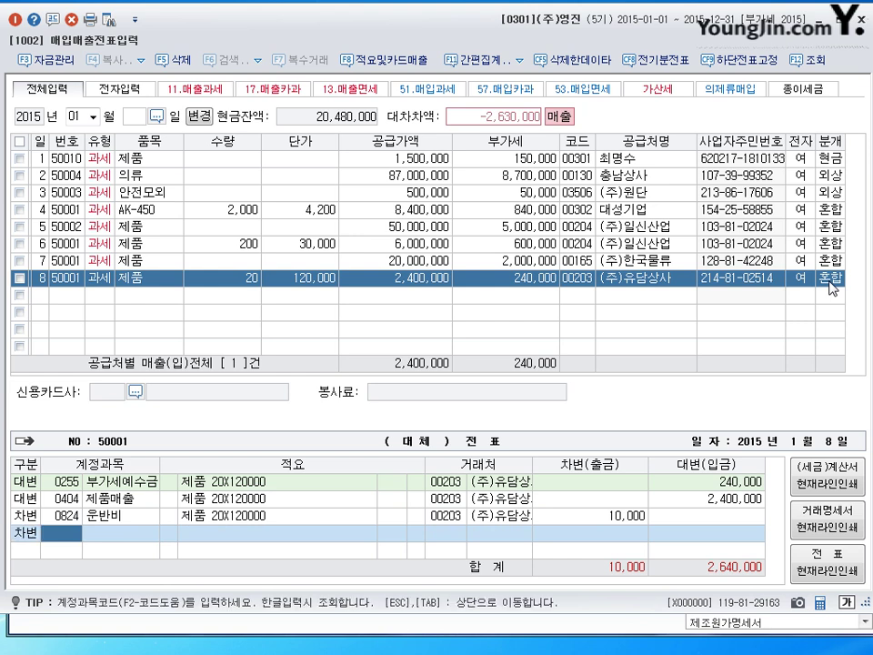
text(101)
key(Return)
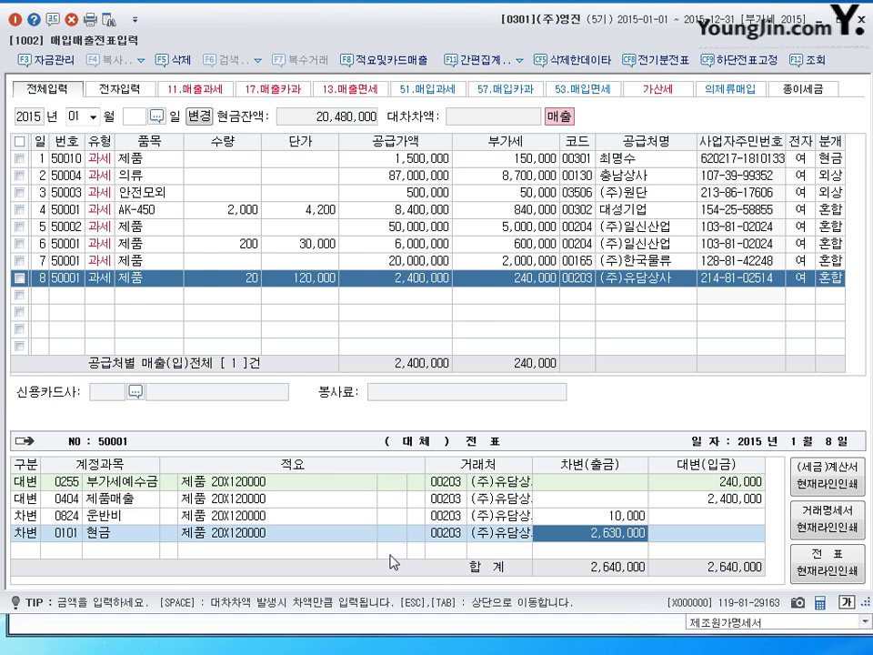
Close the (주)유담상사 journal lines and start a new sales row dated day 9.
key(Return)
text(9)
key(Return)
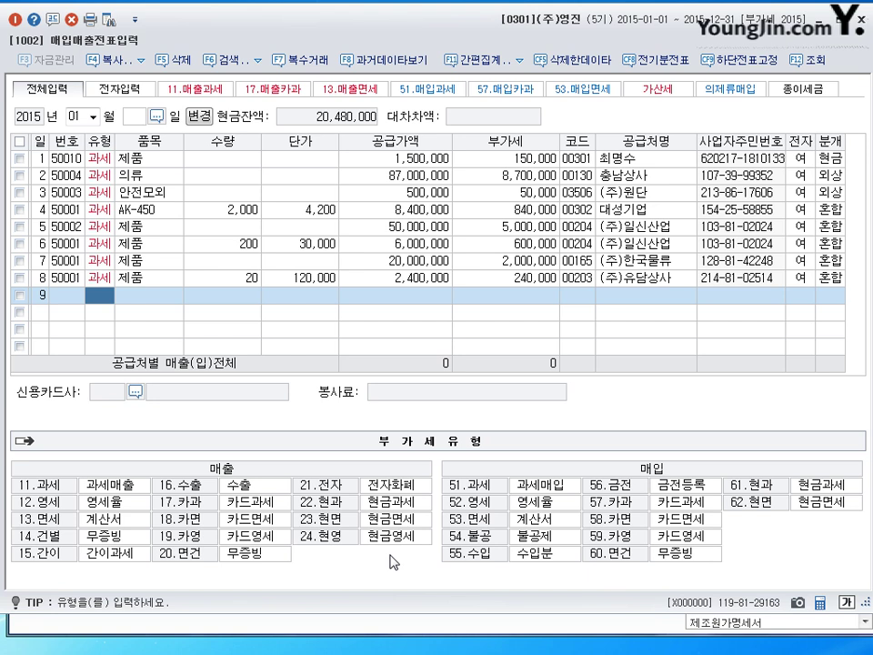
Enter a type 11 taxable 제품 sale of 10,000,000 to 삼전상회 with an electronic invoice.
text(11)
key(Return)
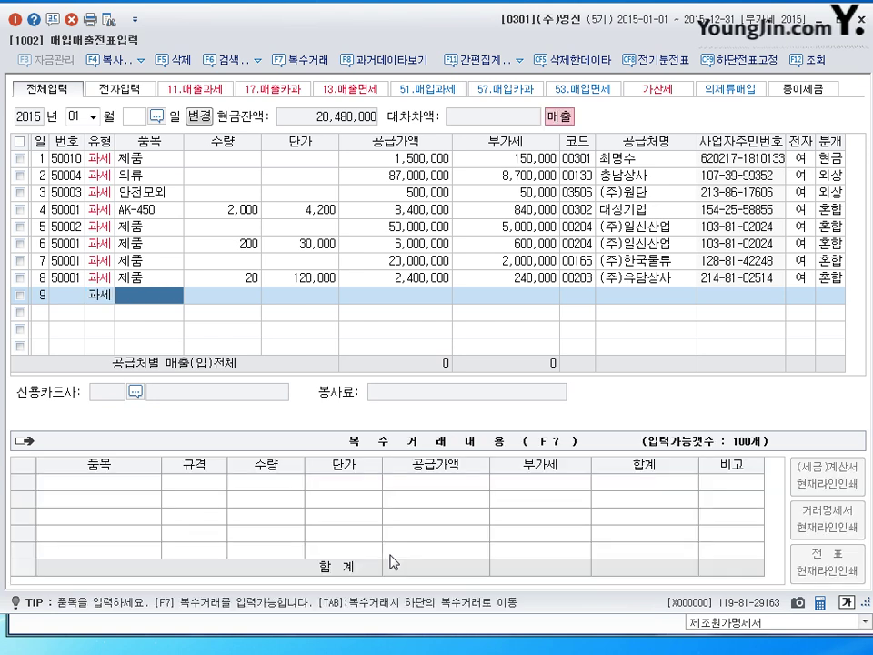
text(제품)
key(Return)
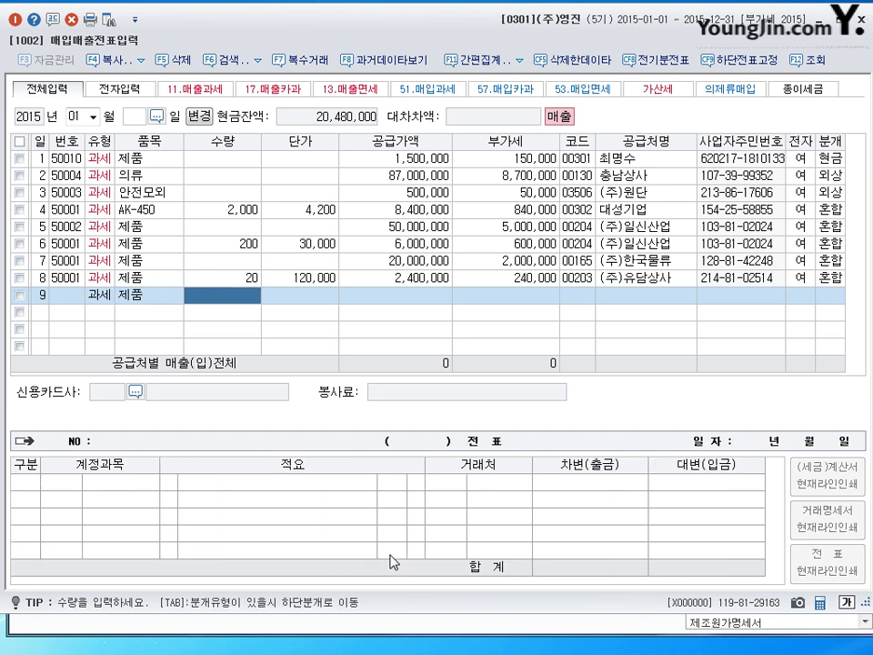
key(Return)
key(Return)
text(10000000)
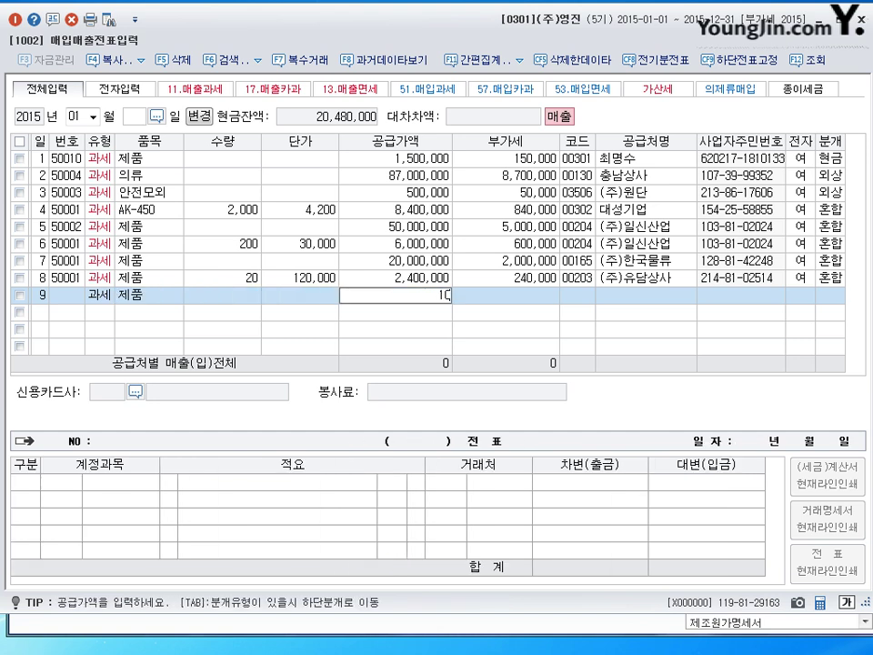
key(Return)
key(Return)
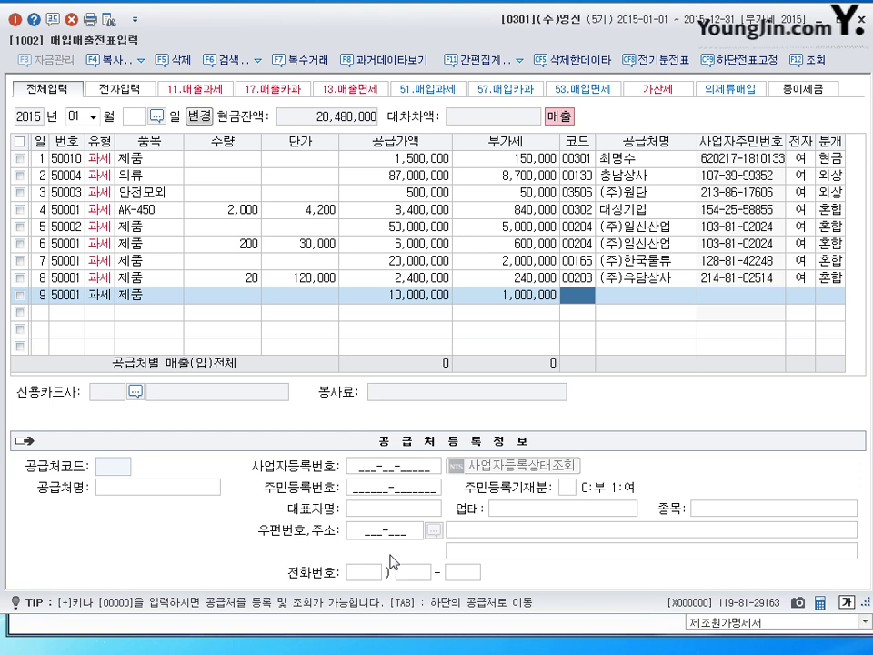
text(삼ㅈ)
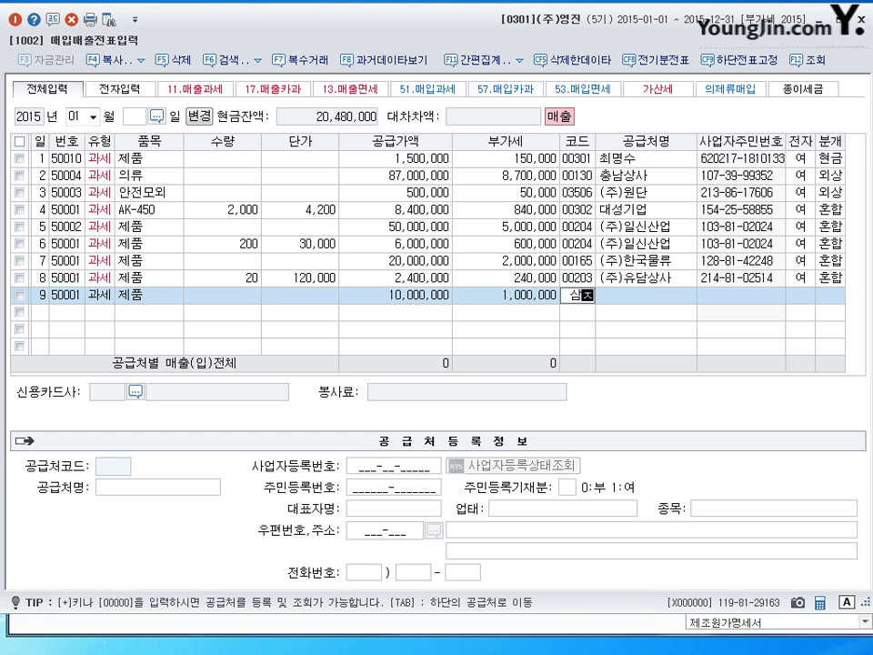
text(ㅓㄴ)
key(Return)
key(Return)
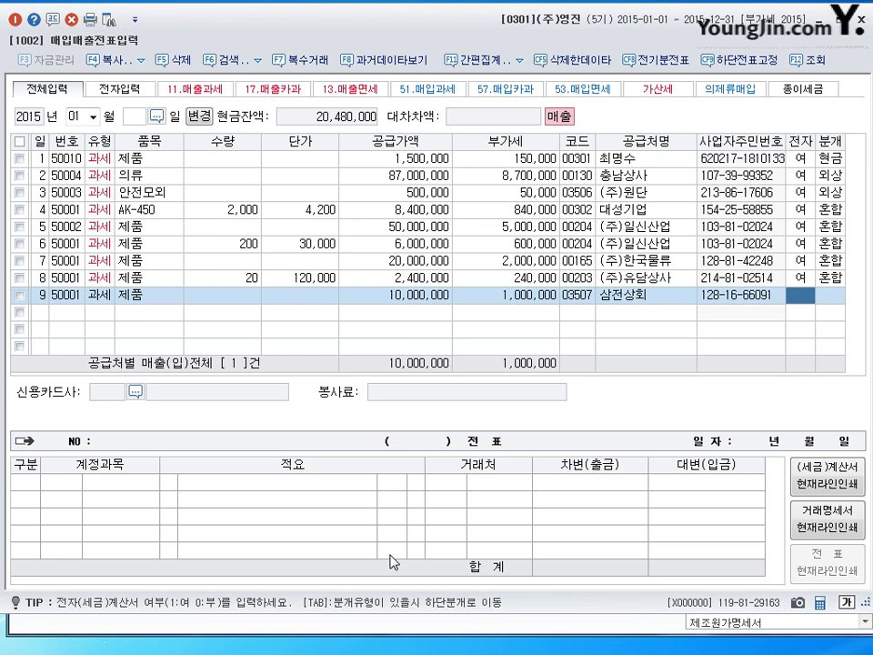
text(1)
key(Return)
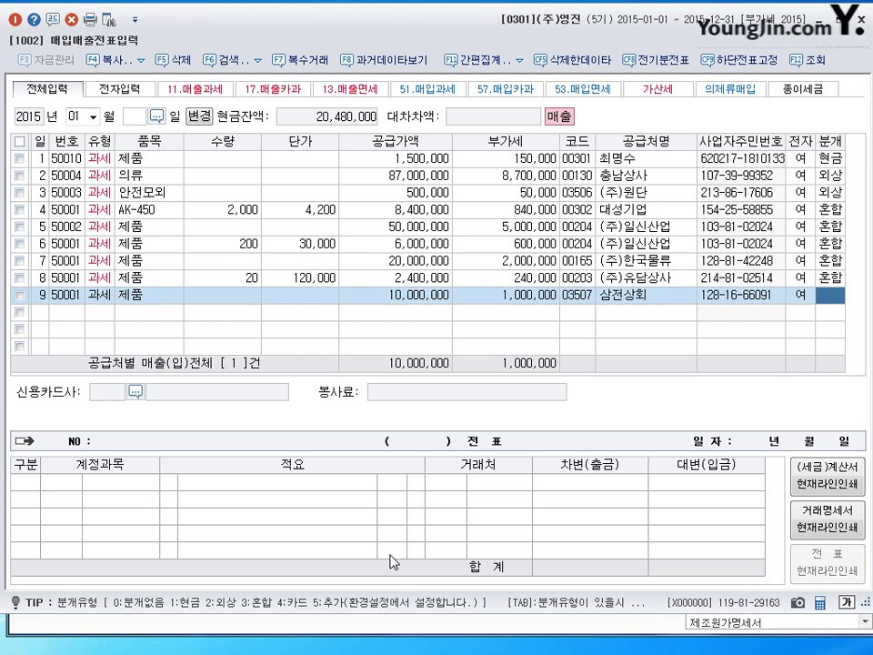
Journalise it as 분개 3 with debits 0259 선수금 2,000,000 and 0110 받을어음 9,000,000, then save.
text(3)
key(Return)
key(Down)
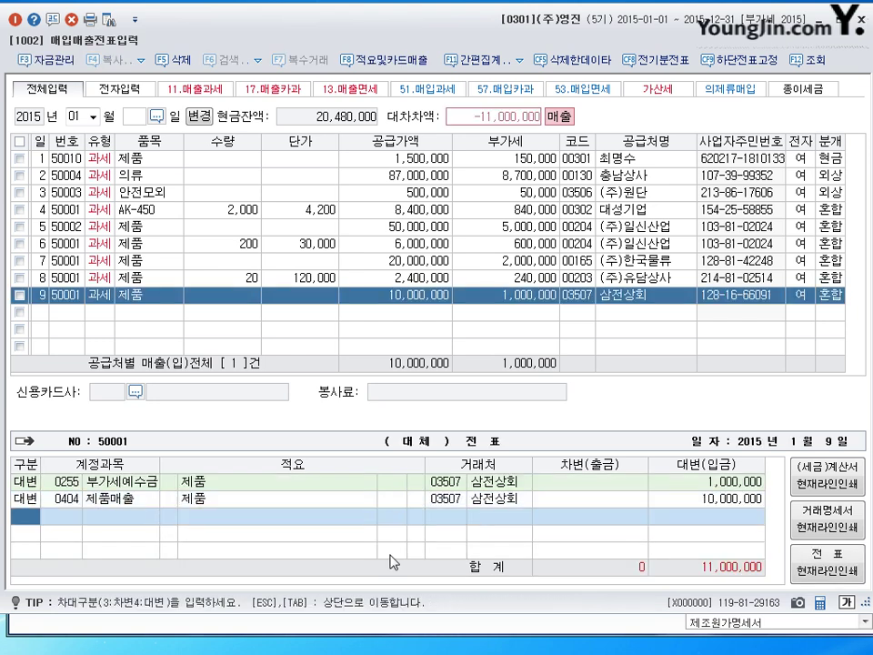
text(3)
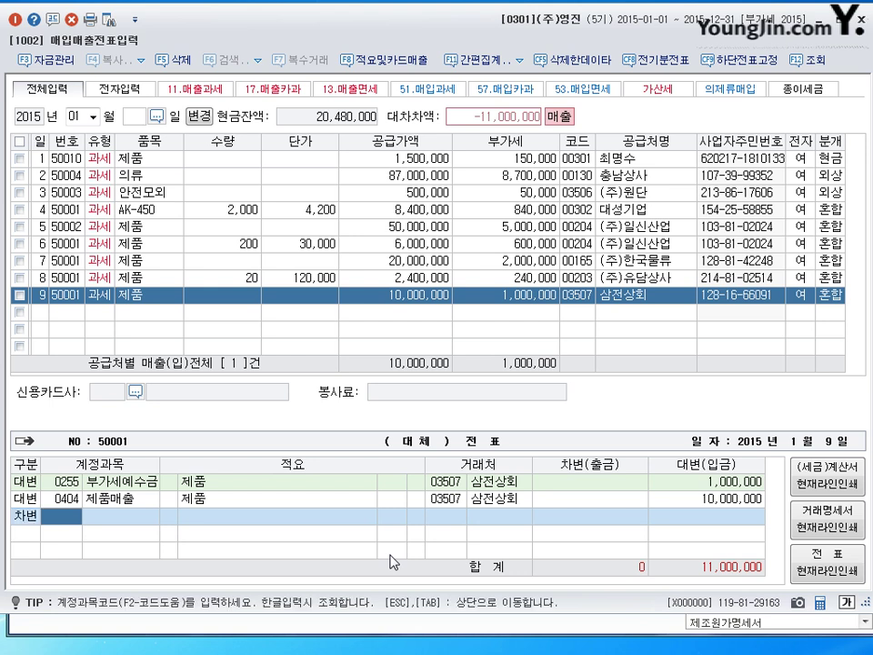
text(259)
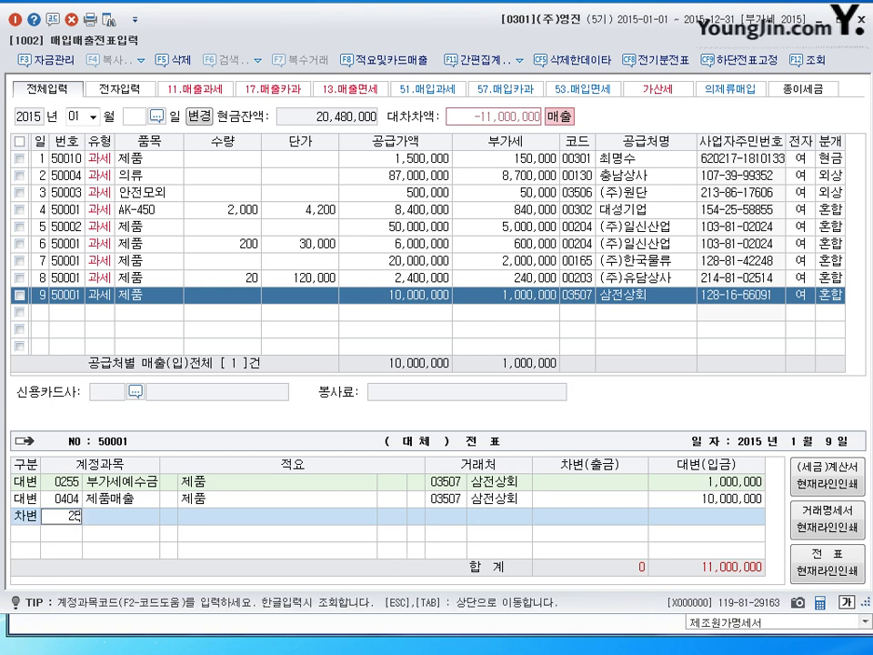
key(Return)
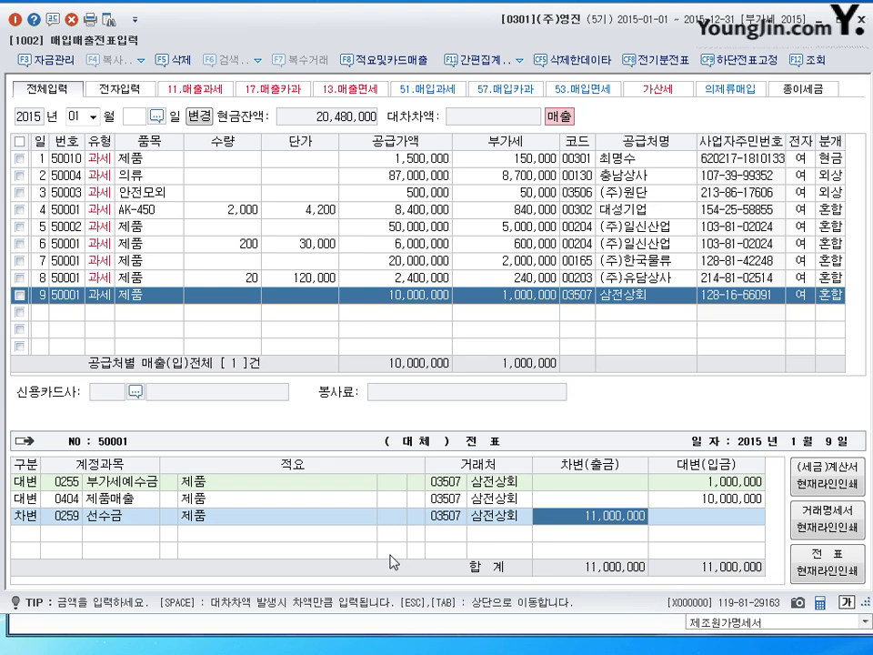
text(2000000)
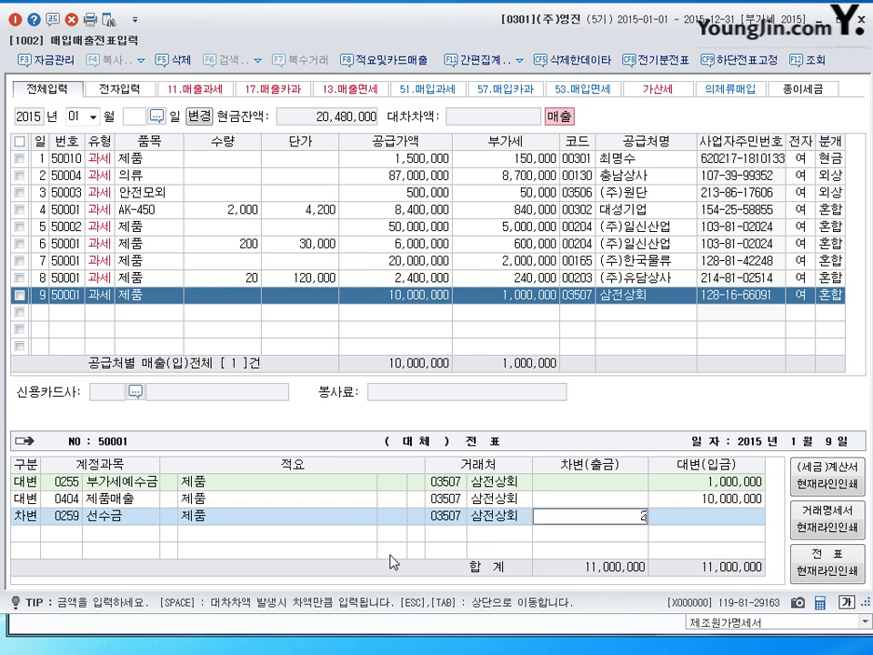
key(Return)
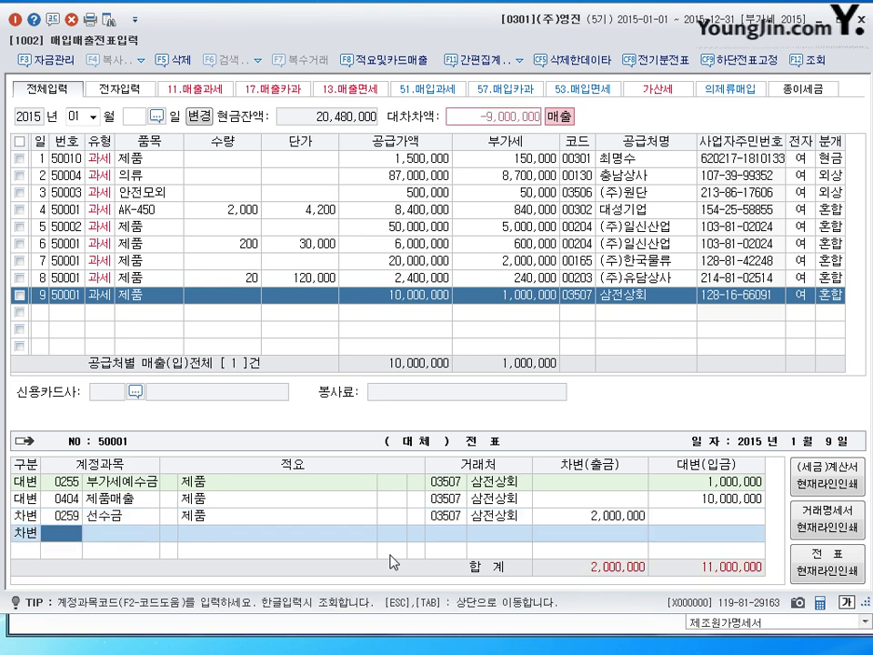
text(110)
key(Return)
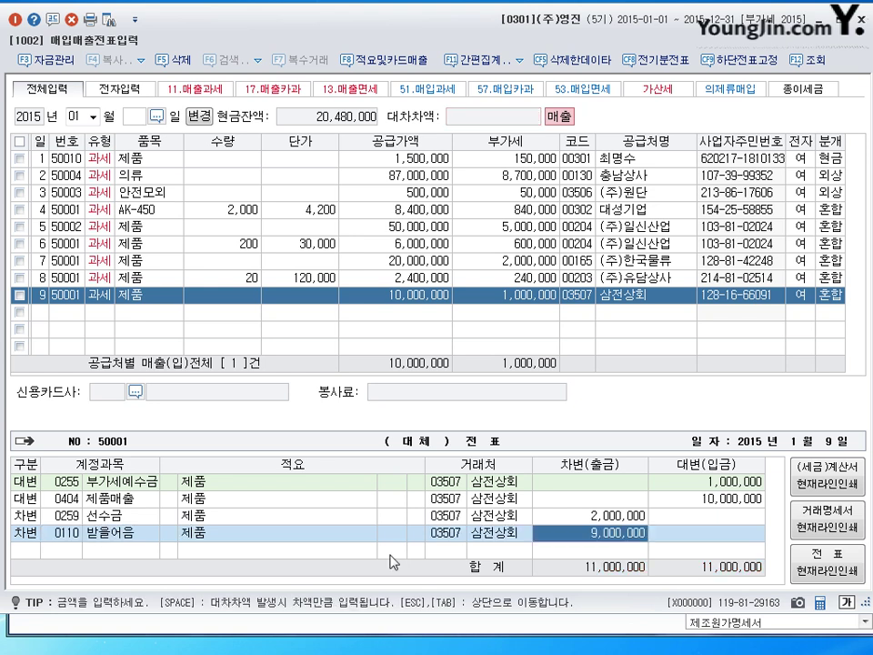
key(Return)
Date the new sales row day 10.
text(10)
key(Return)
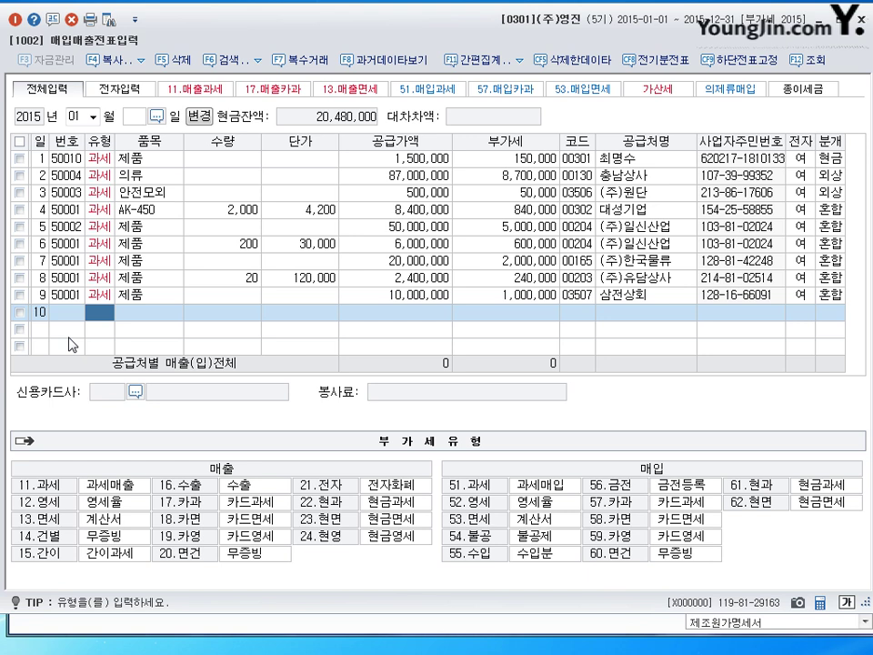
Enter type 11, item 제품, supply 5,000,000, customer 성남상회, and 전자 set to 1.
text(11)
key(Return)
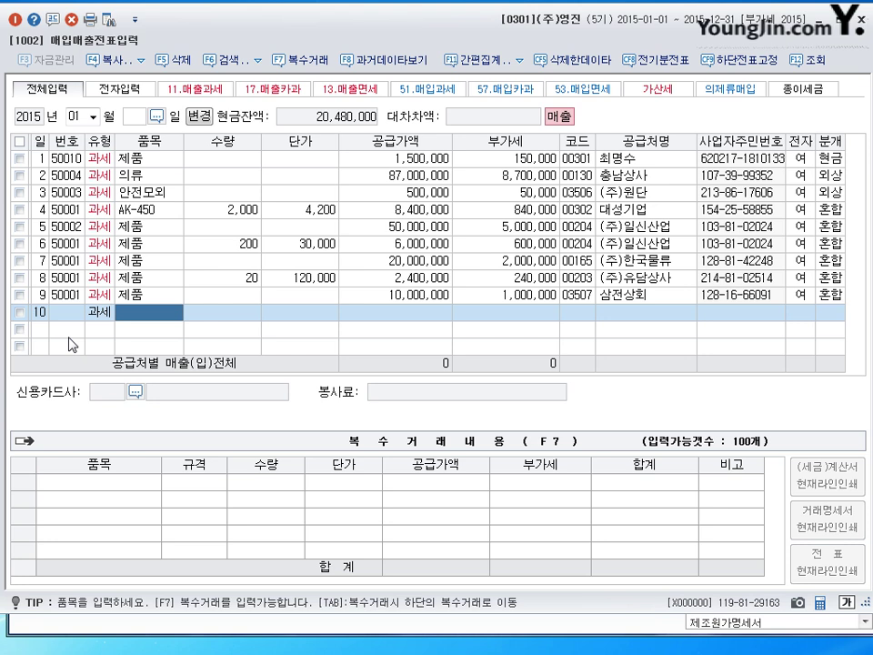
text(제품)
key(Return)
key(Return)
text(5000000)
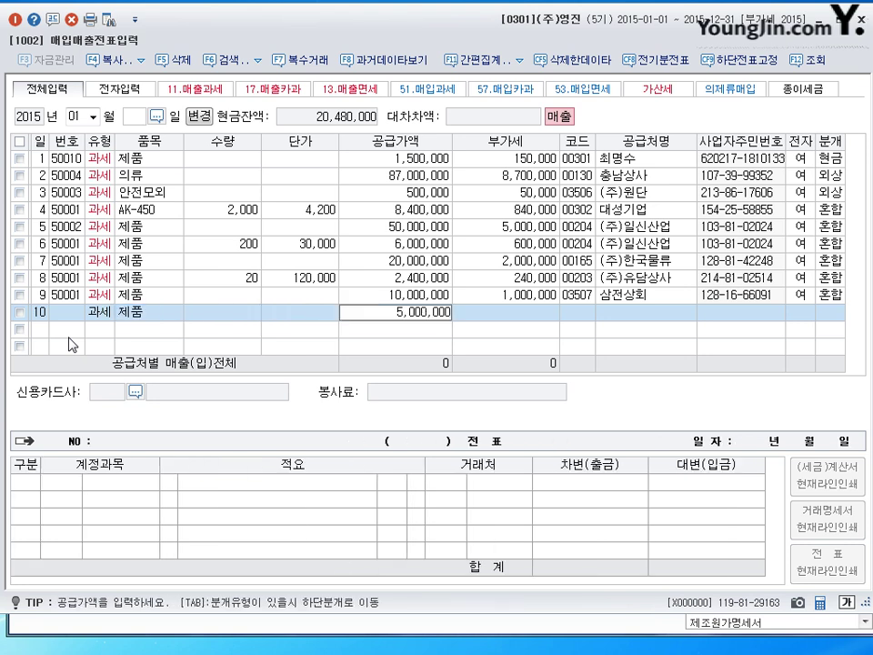
key(Return)
key(Return)
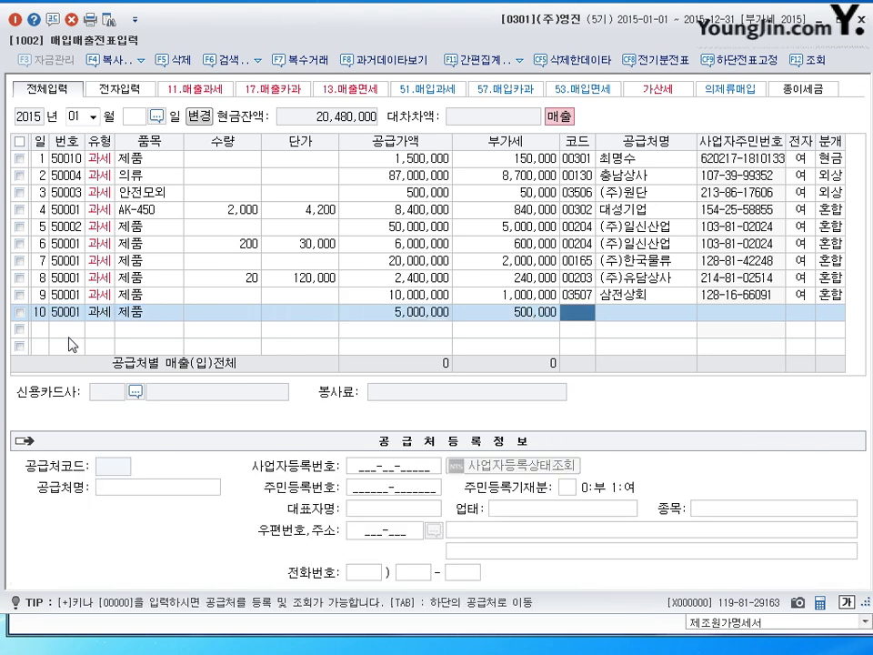
text(성ㄴ)
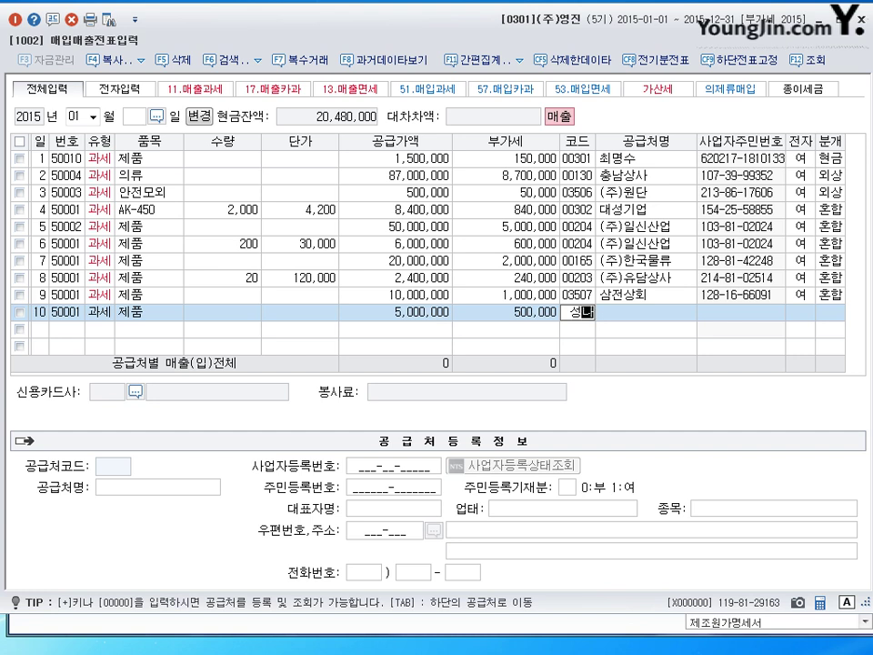
text(ㅏㅁ)
key(Return)
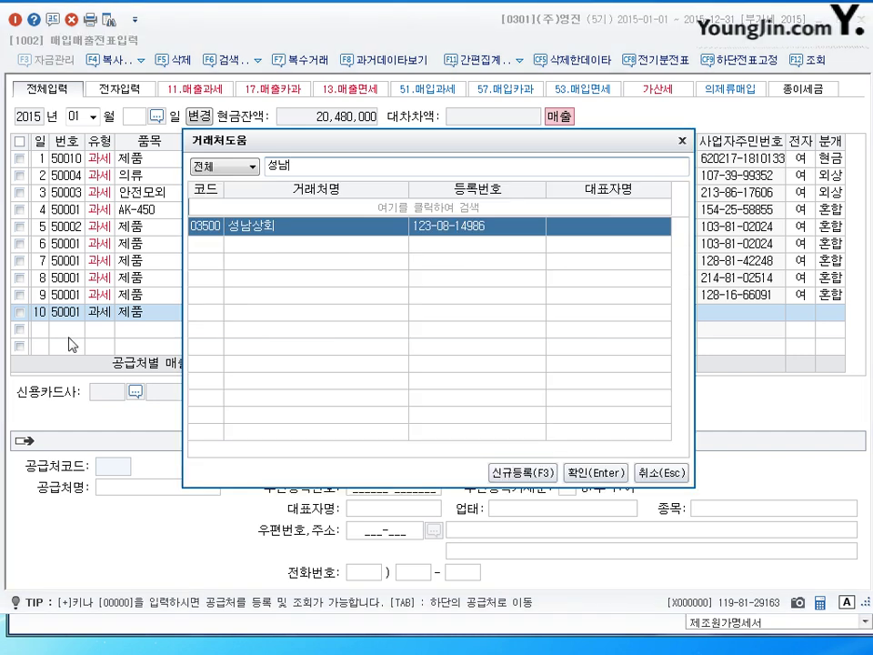
key(Return)
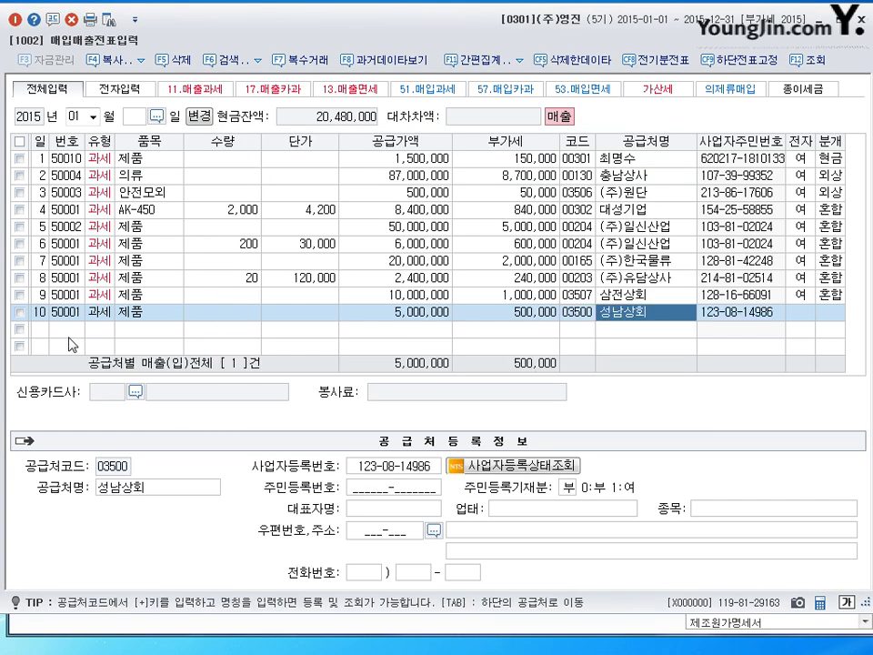
key(Return)
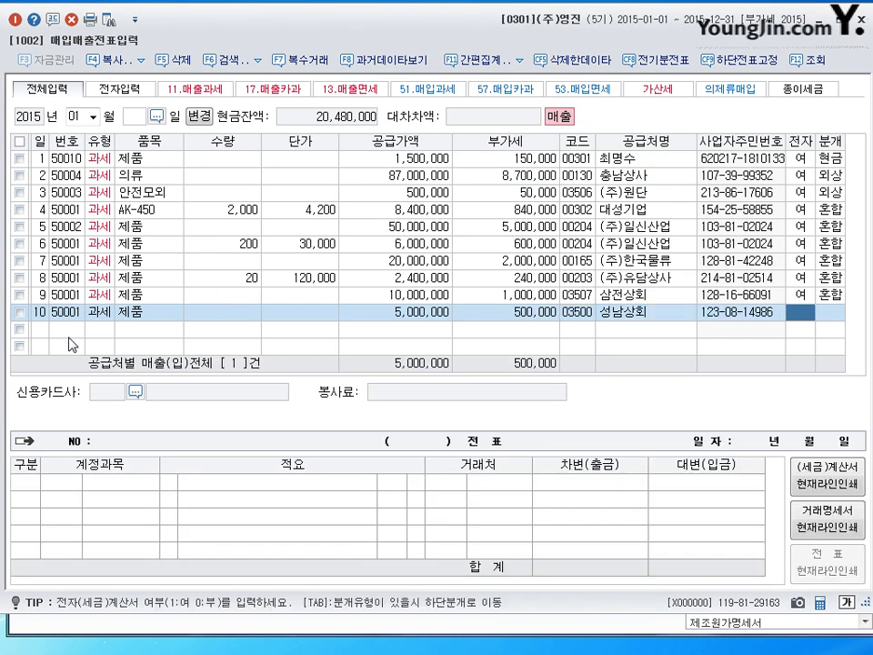
text(1)
key(Return)
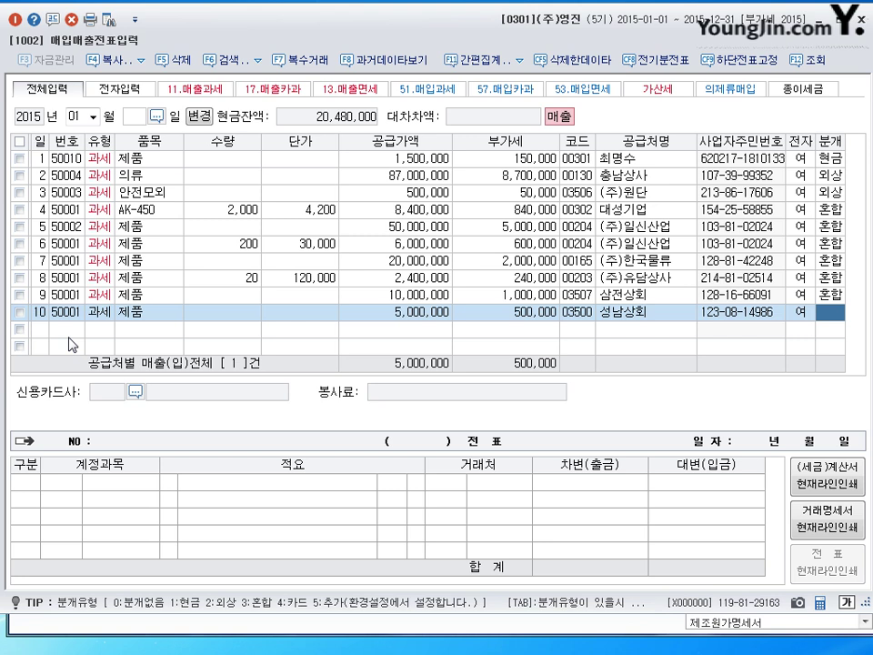
Book the sale as 분개 2 (외상) and set the 외상매출금 line's partner to 99601 삼성카드.
key(2)
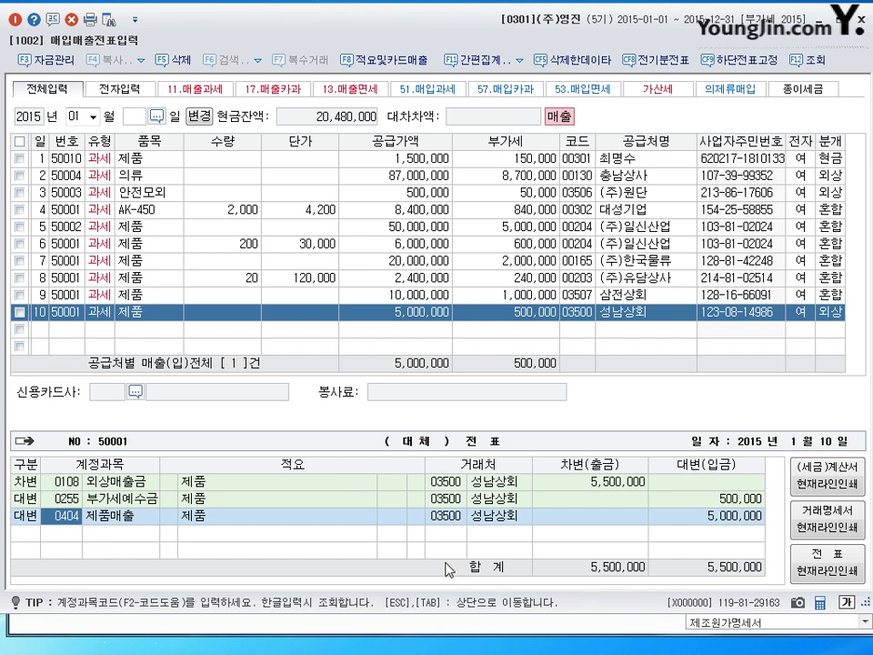
click(447, 483)
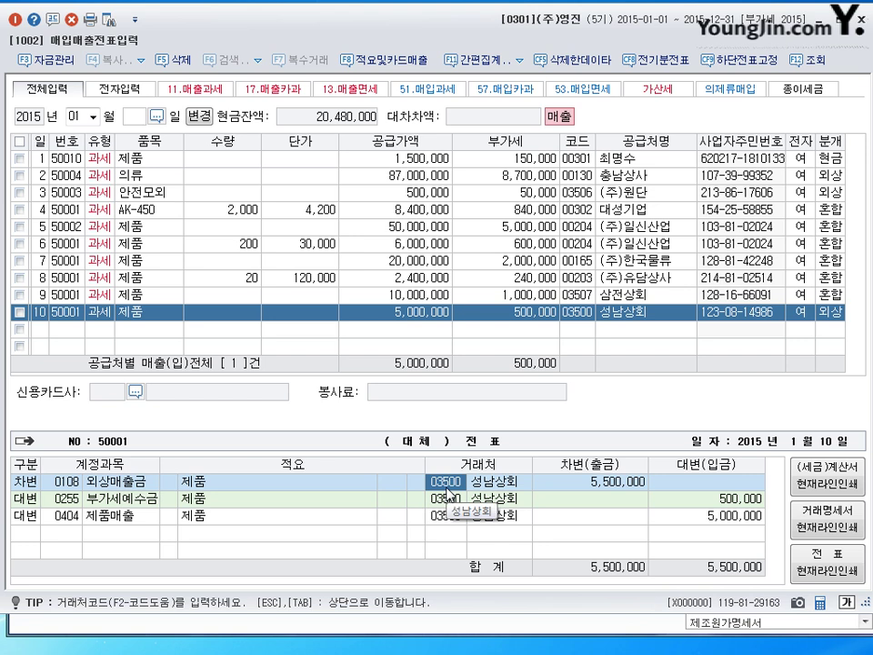
text(삼ㅅ)
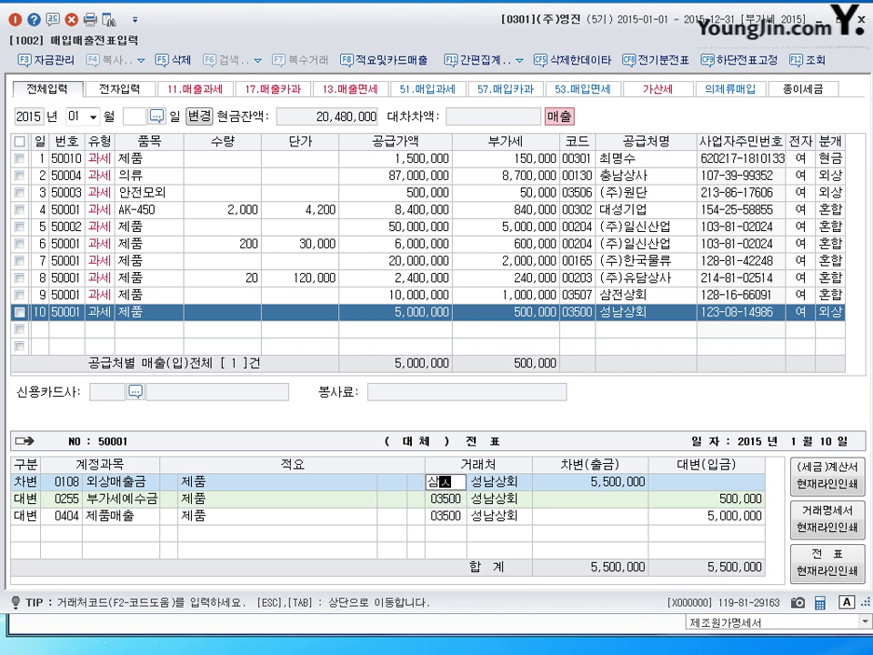
text(ㅓㅇ)
key(Return)
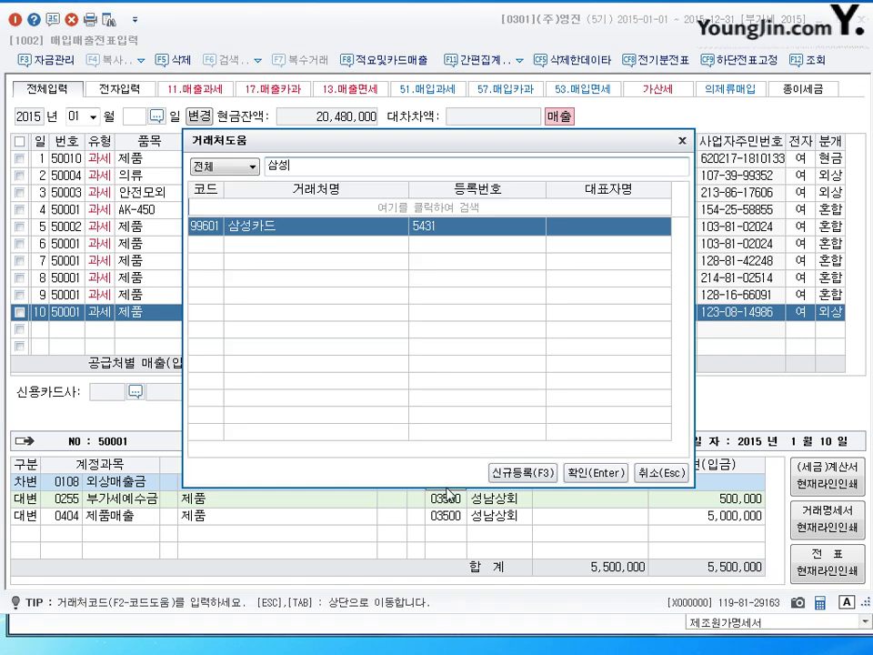
key(Return)
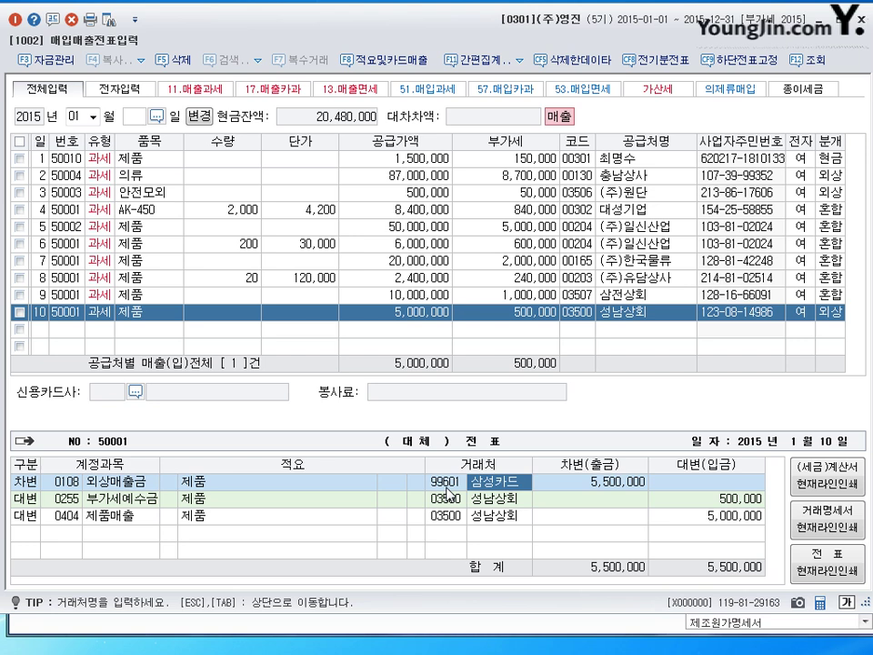
key(Return)
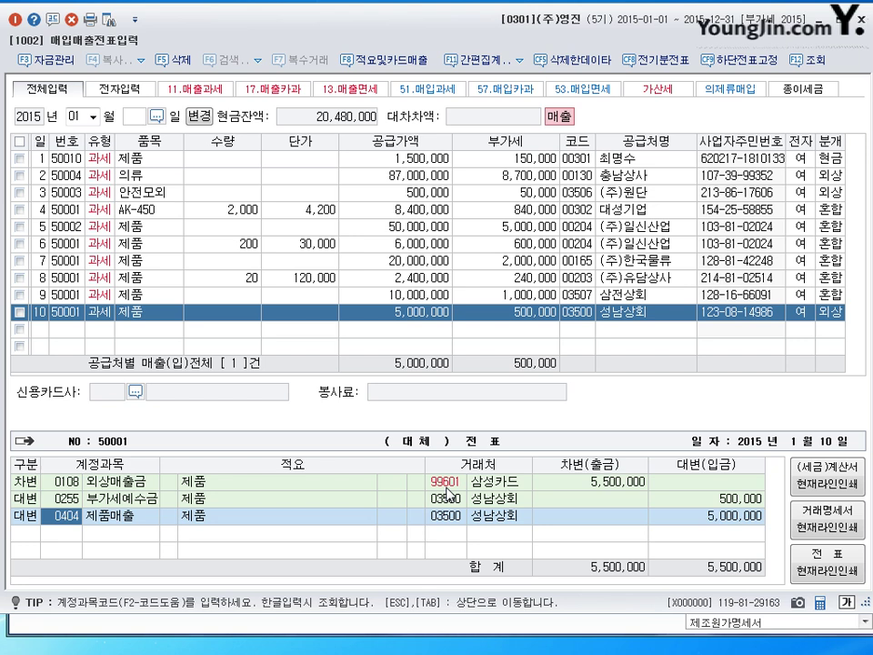
click(442, 487)
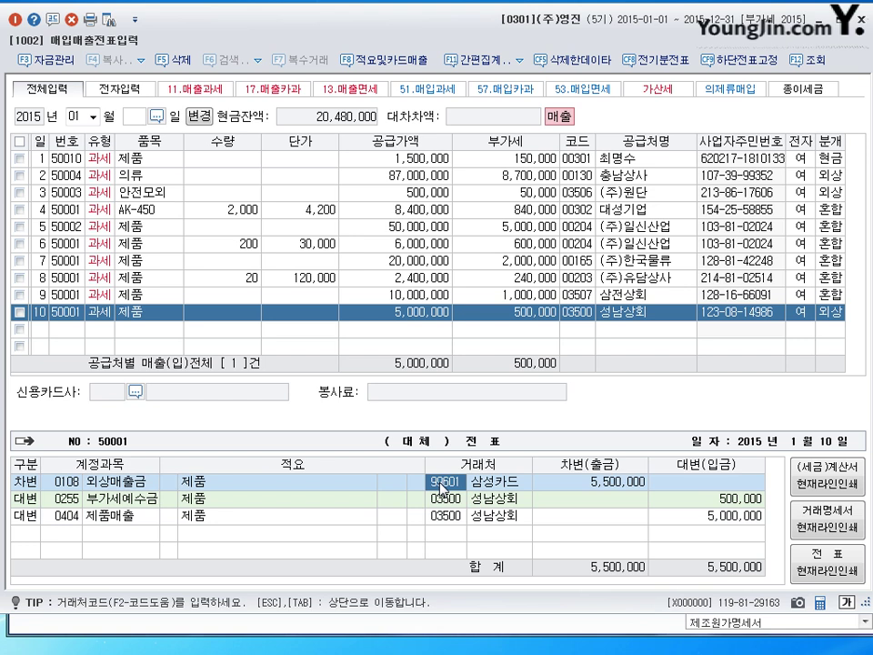
In the F8 적요및카드매출 window, select 99601 삼성카드 as card company, then cancel the window.
click(383, 60)
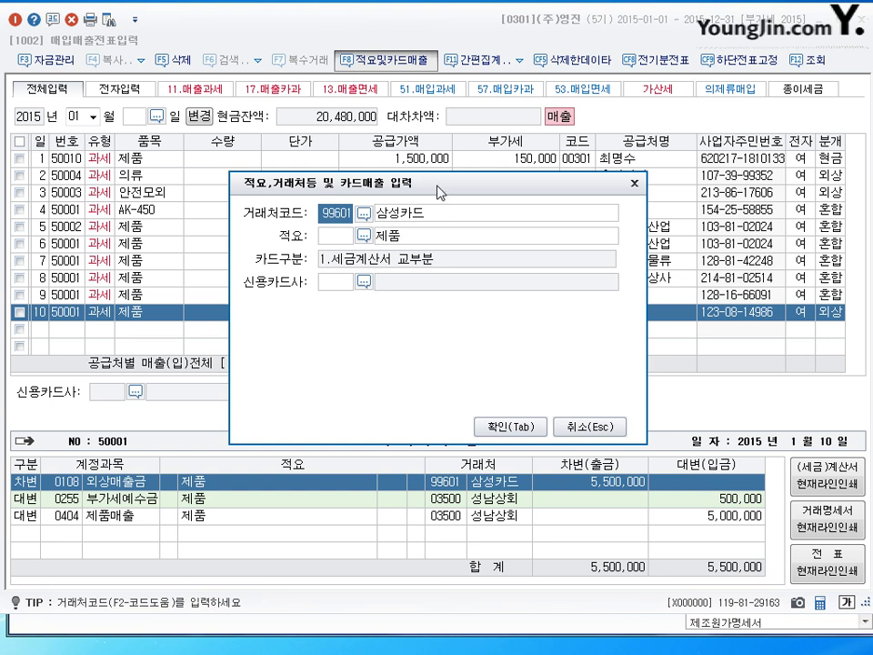
drag(441, 191, 450, 193)
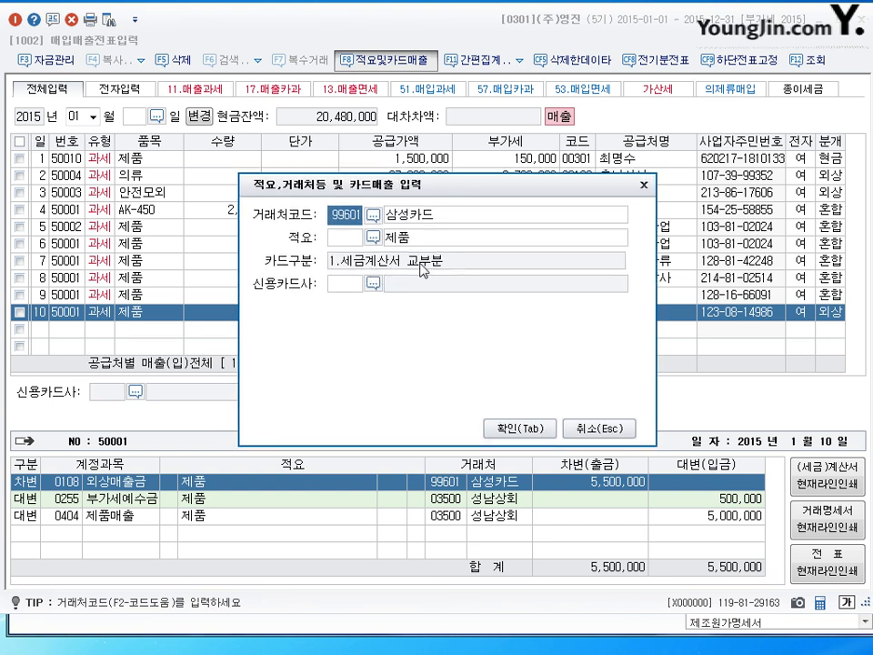
click(342, 284)
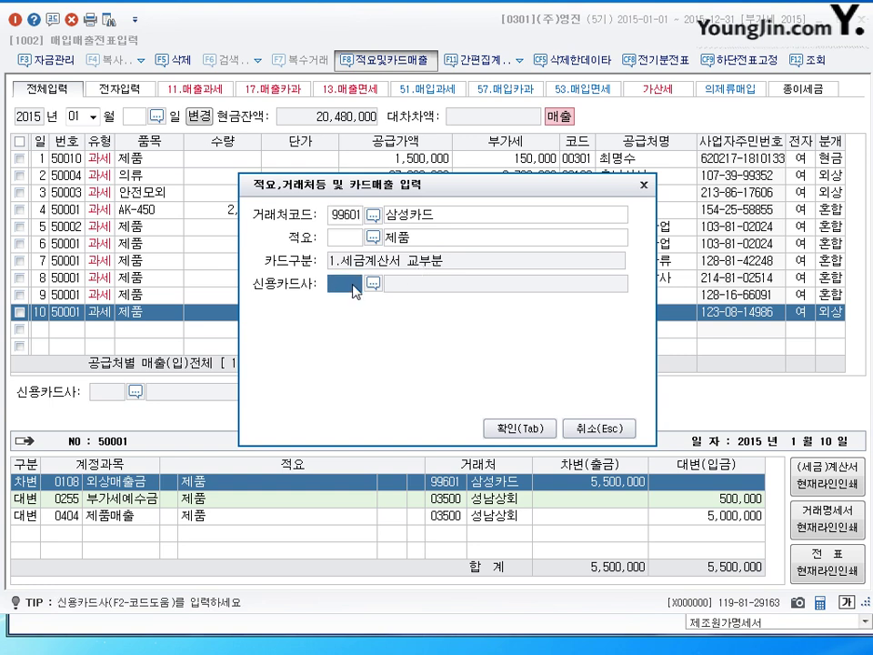
click(374, 284)
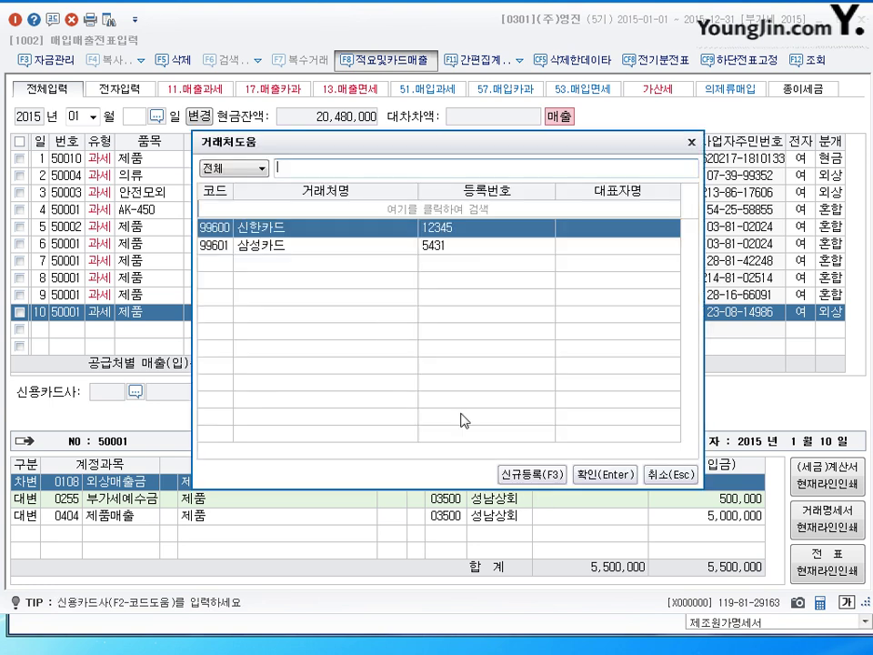
click(350, 247)
key(Return)
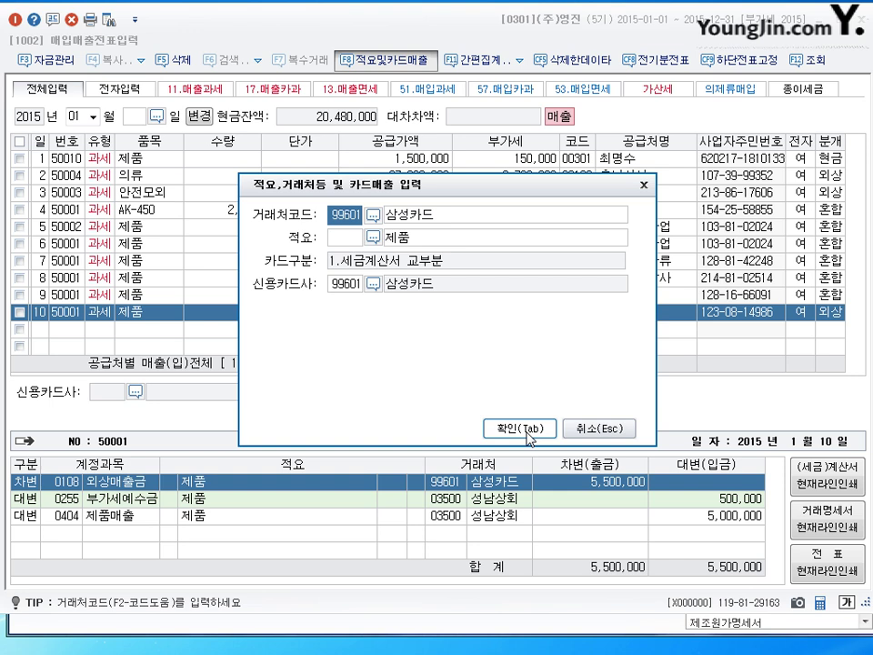
click(601, 429)
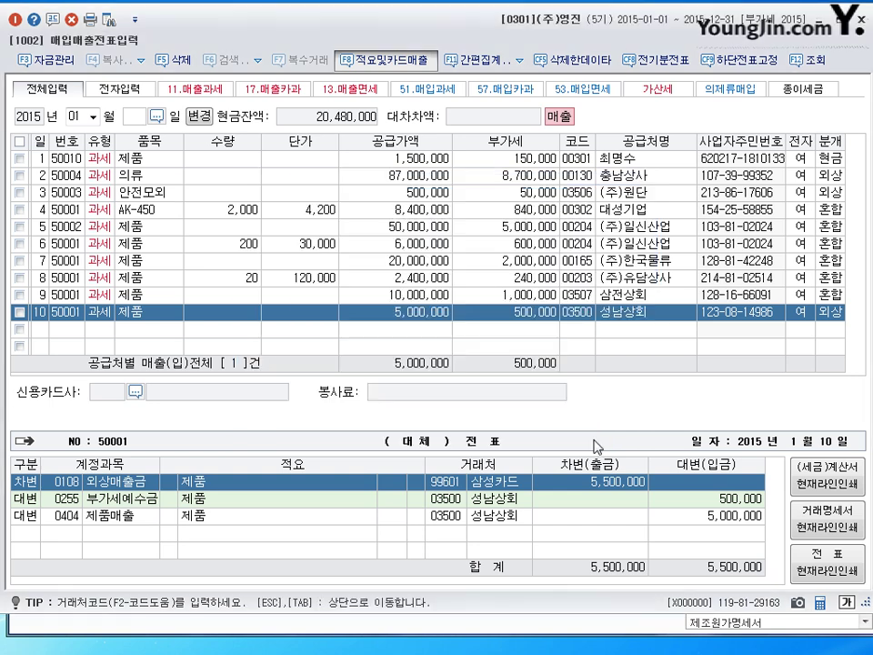
Abandon the day-11 row, switch the working month to 02 (February 2015), and start row 1 on day 1.
click(42, 331)
text(11)
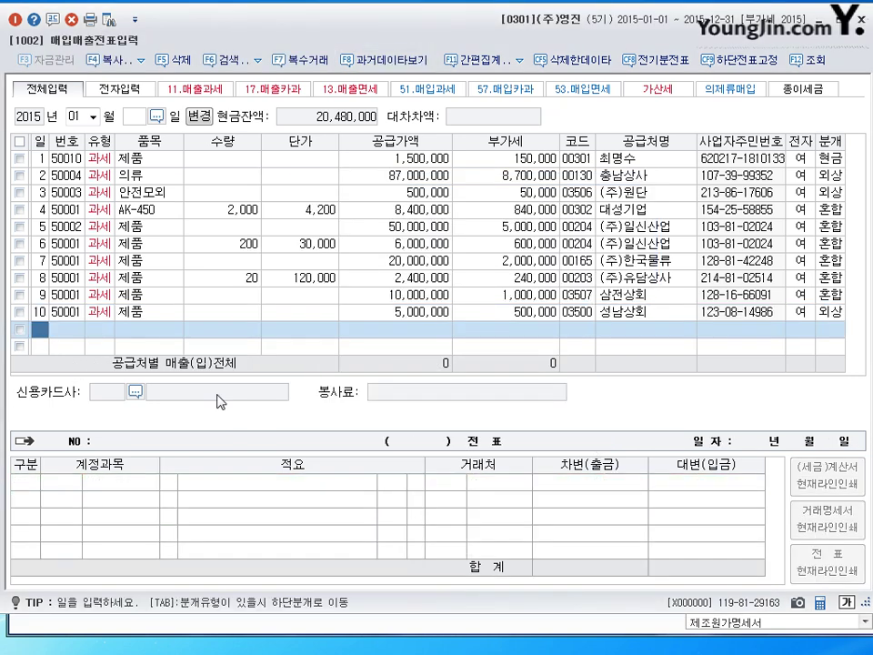
key(Return)
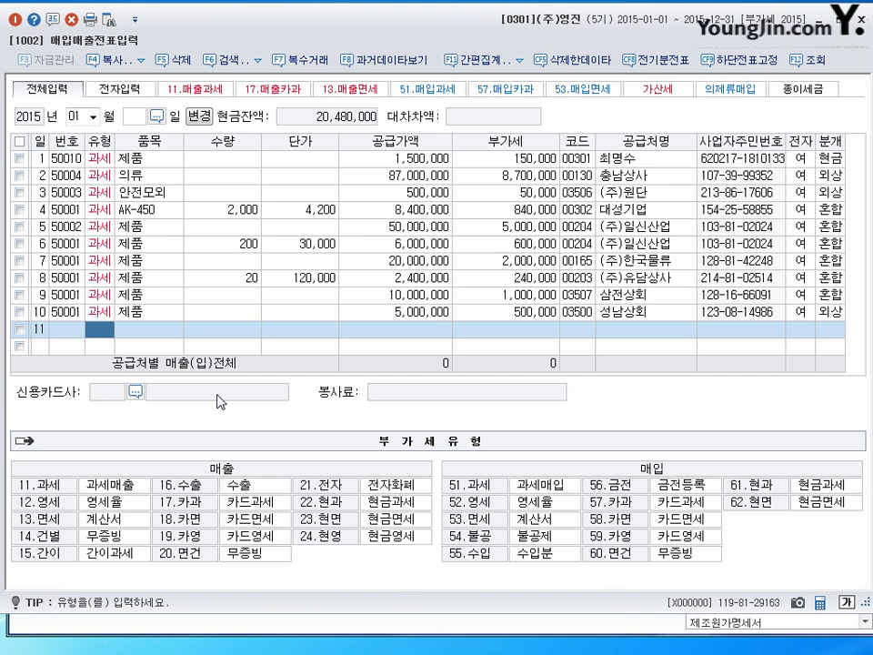
click(59, 91)
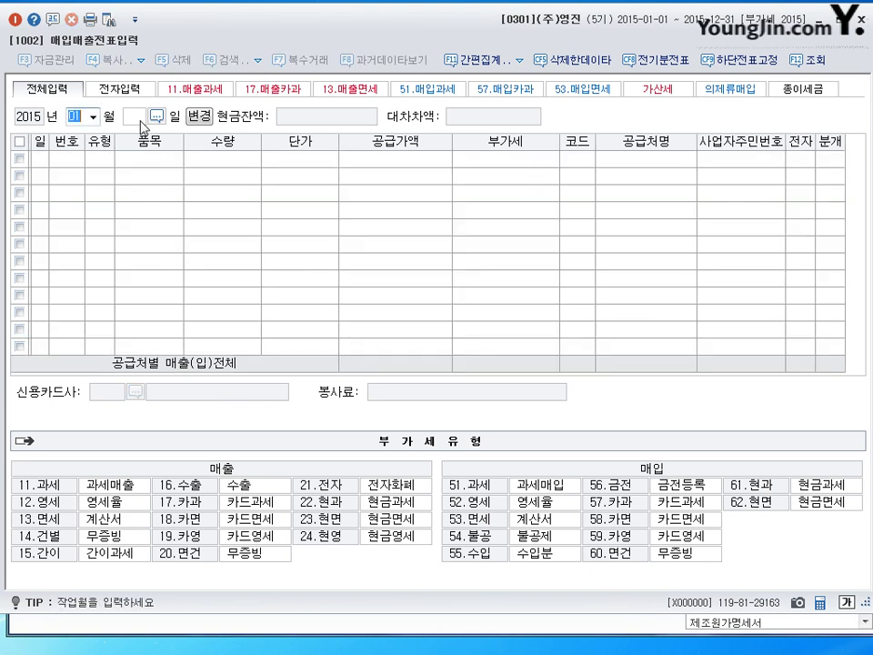
text(02)
key(Return)
key(Return)
text(1)
key(Return)
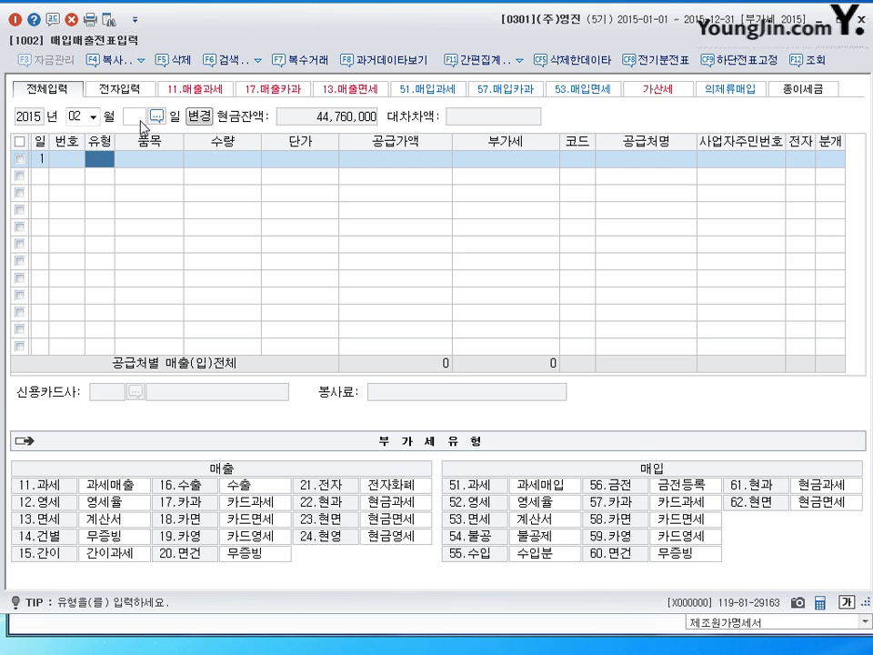
Set the February day-1 line's 유형 to 11 (과세).
text(11)
key(Return)
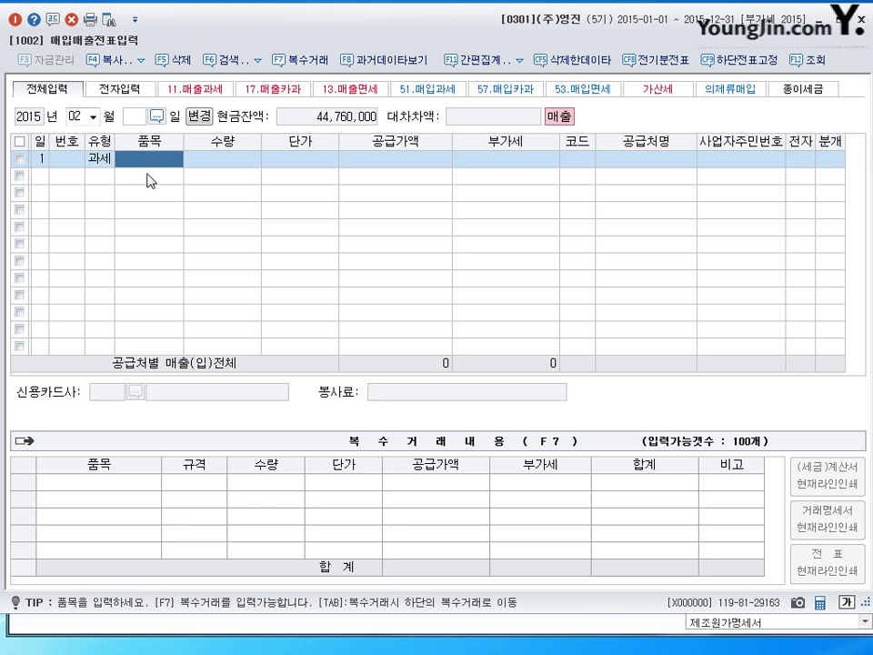
Enter item 제품, quantity -5, unit price 500,000, and customer (주)유담상사.
text(제품)
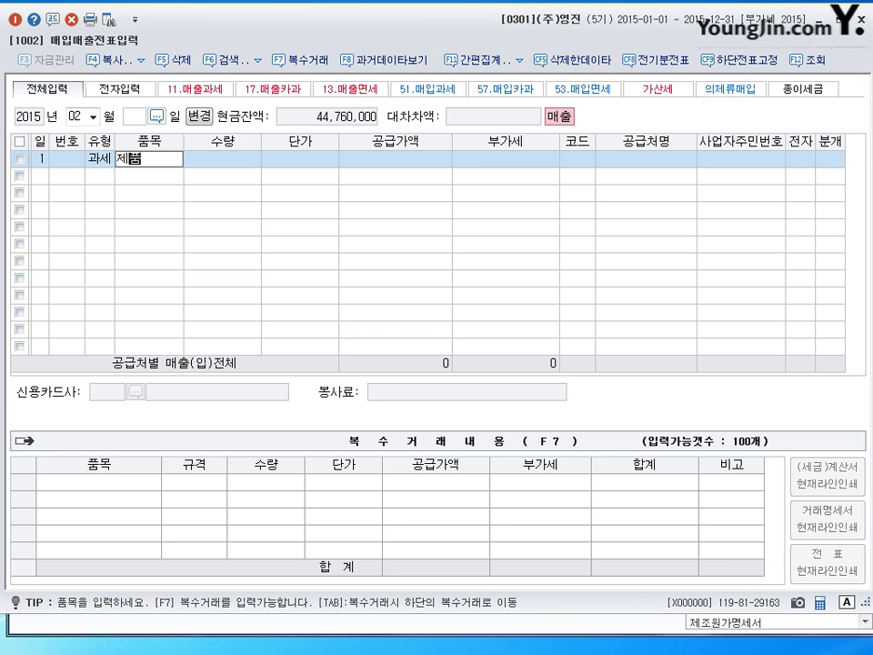
key(Return)
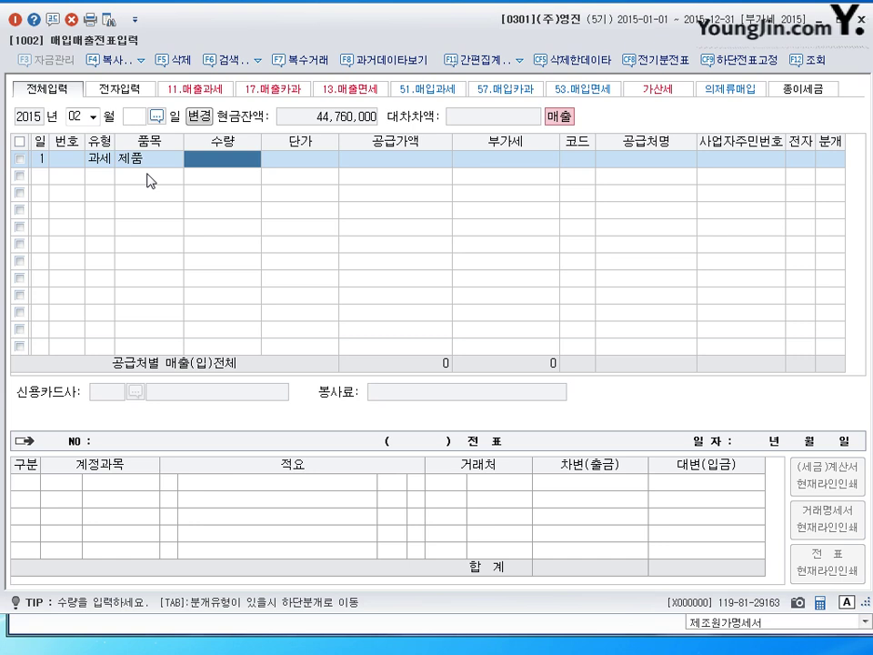
text(-5)
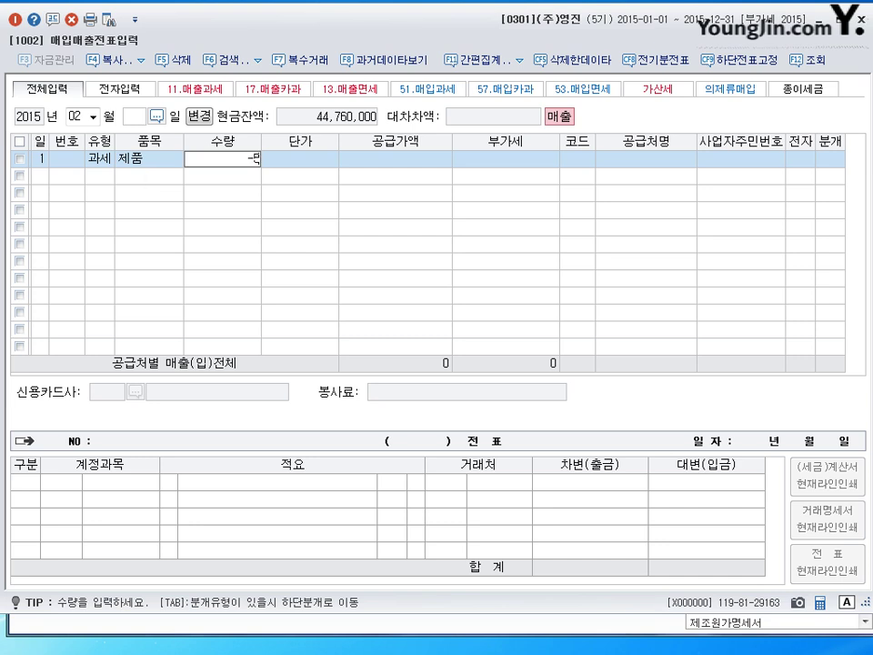
key(Return)
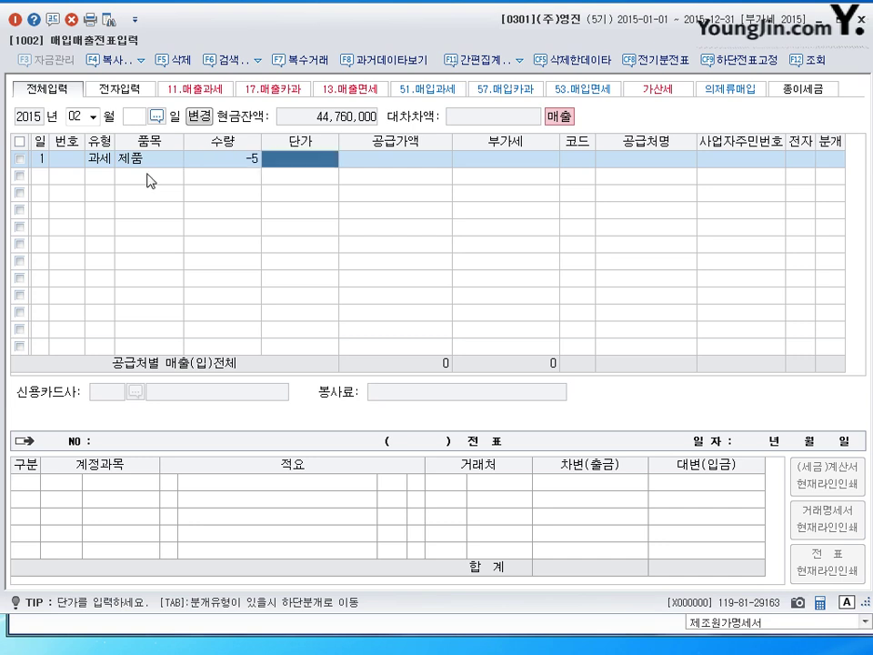
text(5000000)
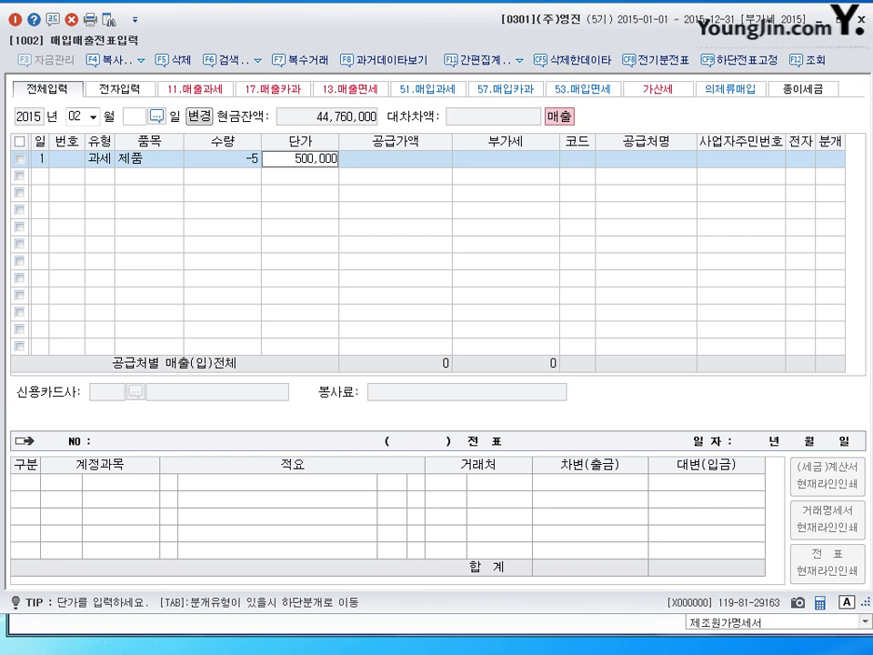
key(Return)
key(Return)
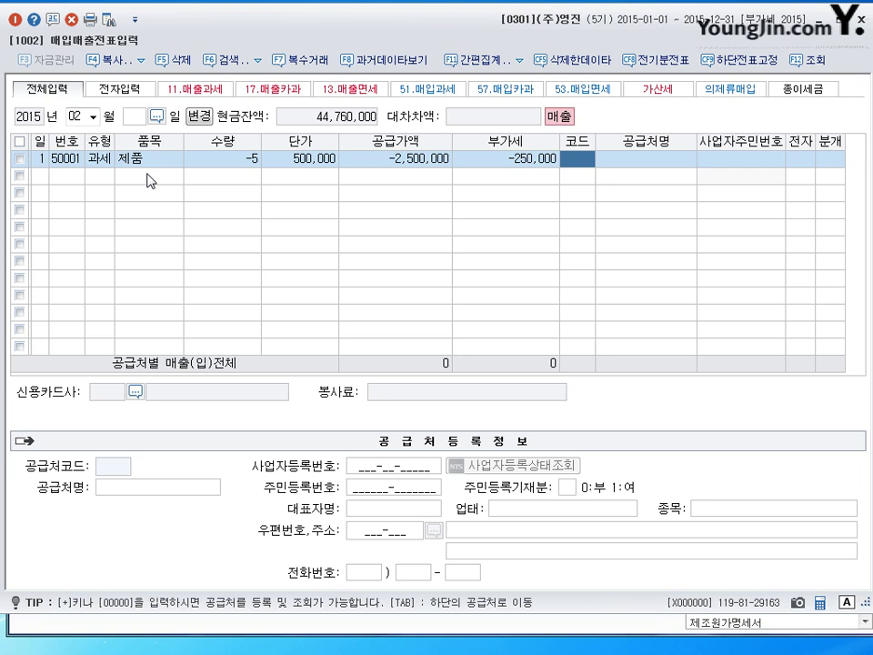
text(유럽)
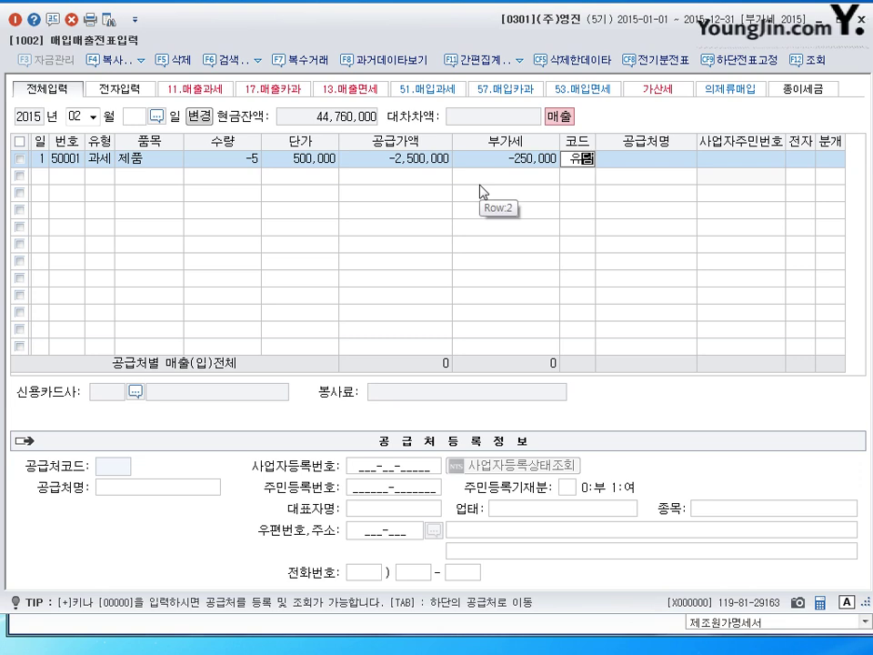
key(Return)
key(Return)
key(Return)
key(Return)
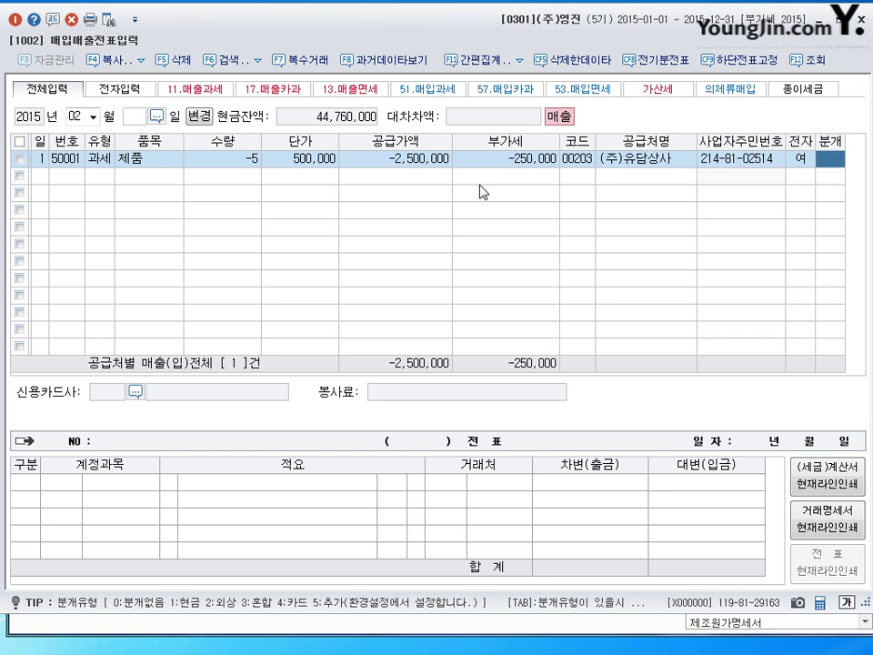
Set 분개 to 2 (외상), accepting the -2,750,000 journal lines, and move to row 2.
text(2)
key(Return)
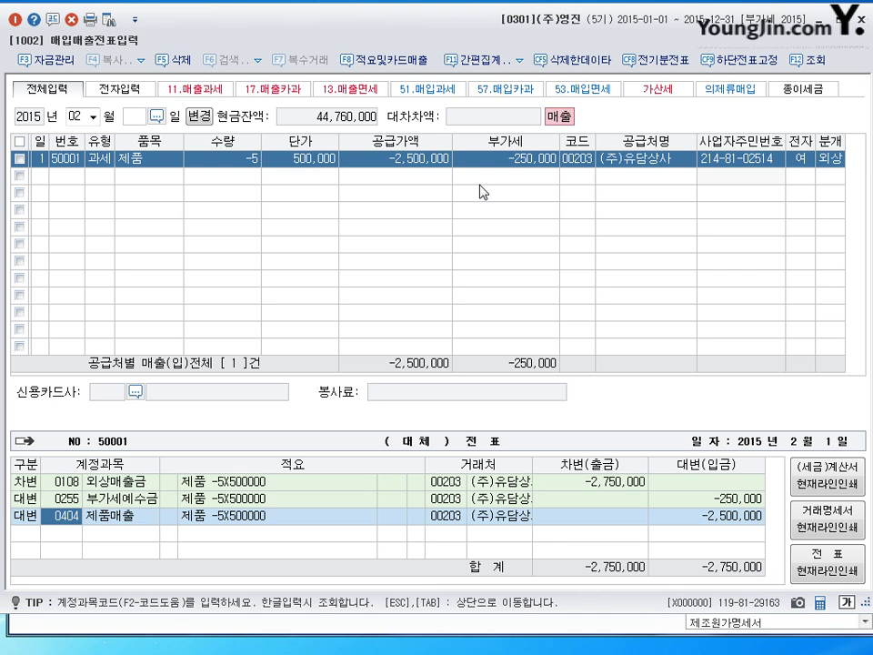
key(Return)
Start row 2 dated February 2 as a 과세 (type 11) 제품 line, skipping quantity and unit price.
key(Return)
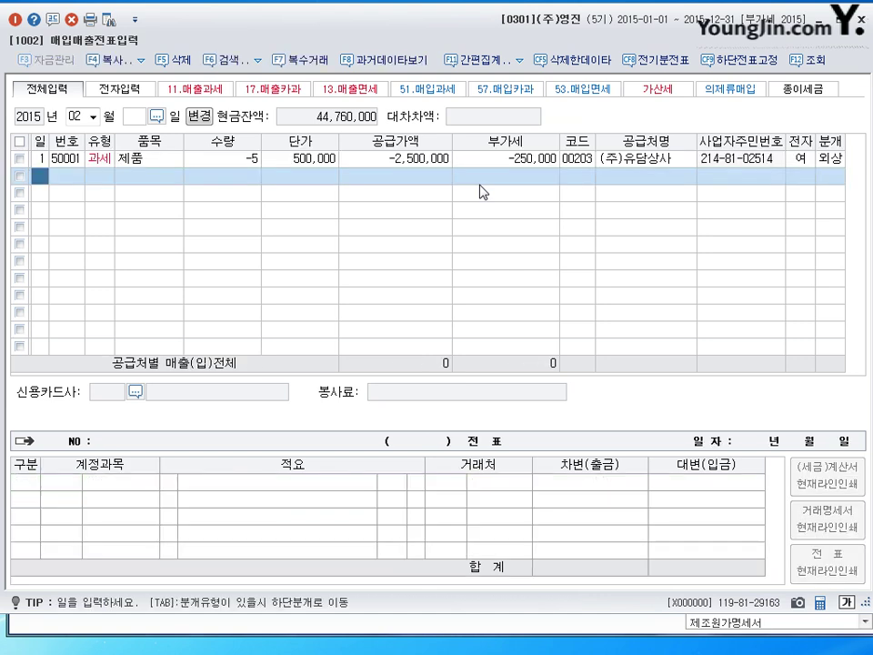
text(2)
key(Return)
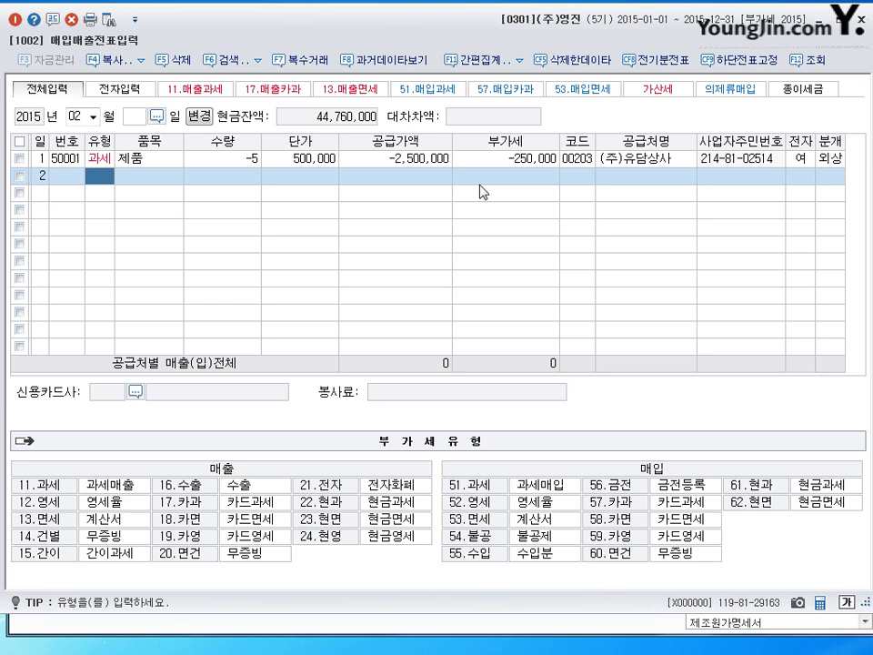
text(11)
key(Return)
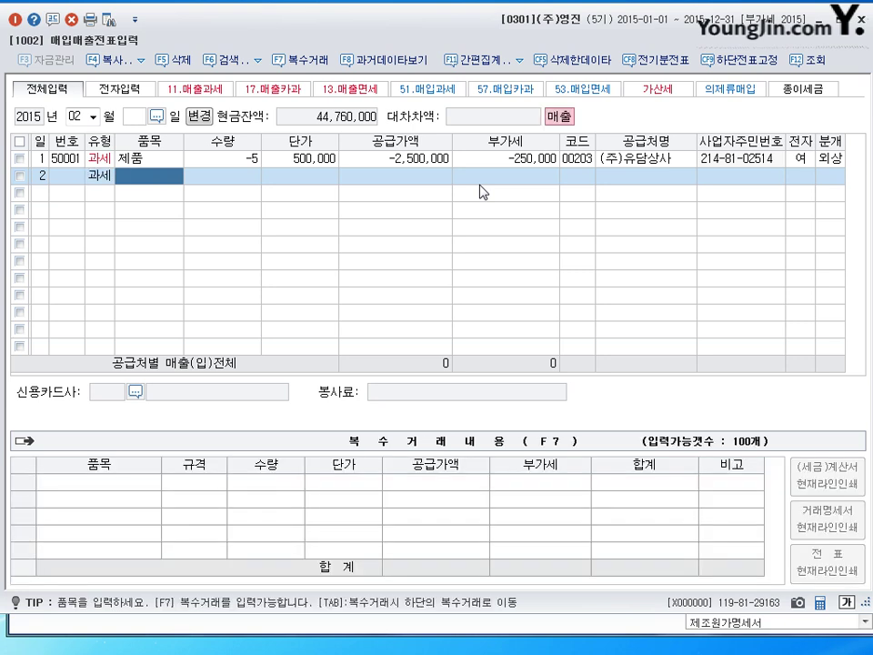
text(제품)
key(Return)
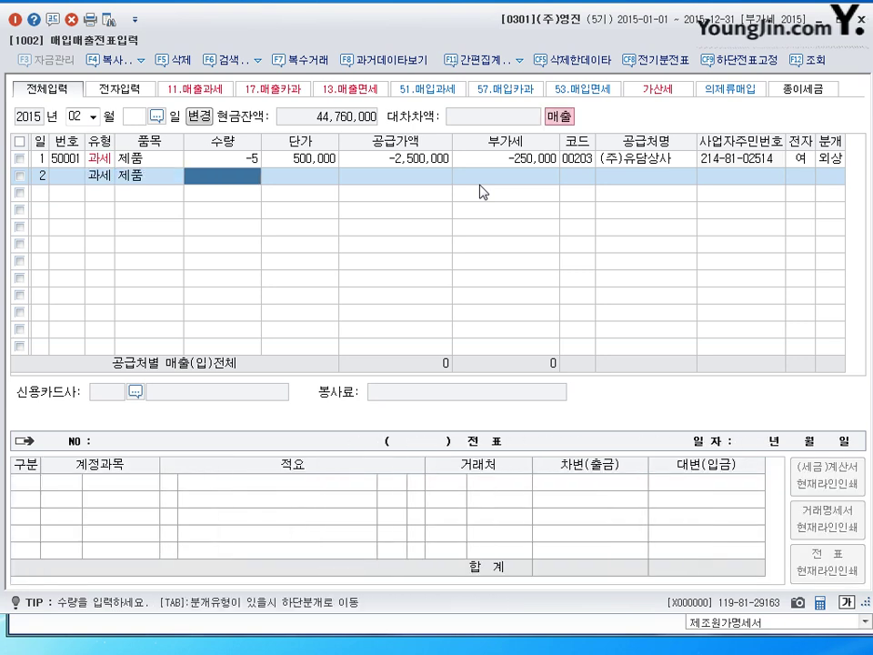
key(Return)
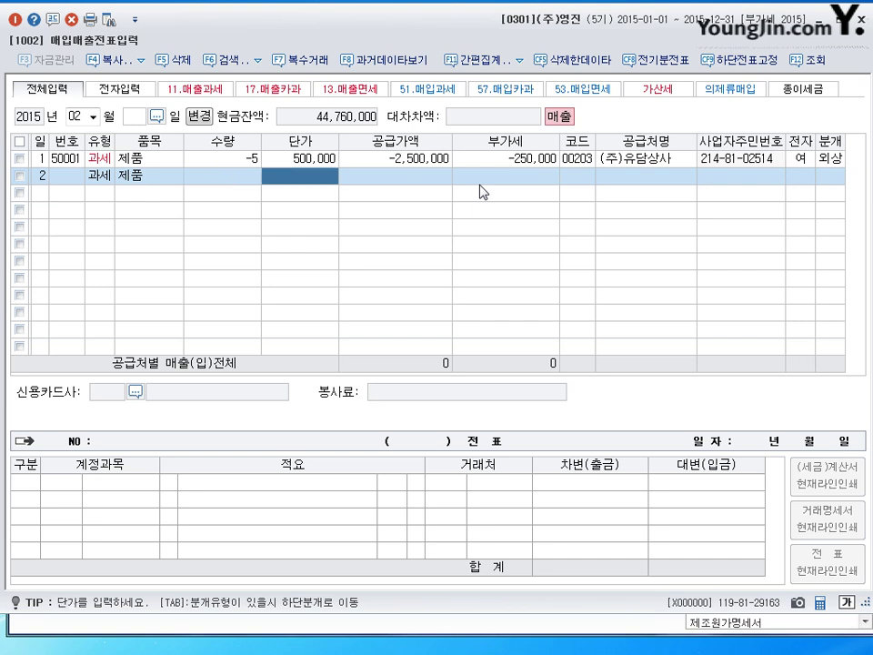
key(Return)
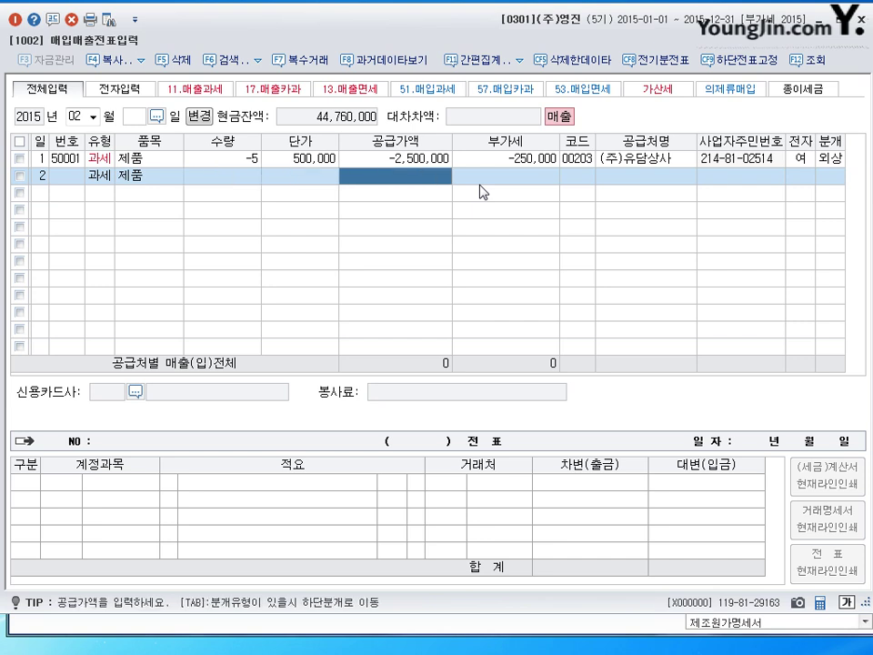
Enter -10,000,000 supply with the calculated -1,000,000 VAT and customer code 00203 (주)유담상사.
text(-10000000)
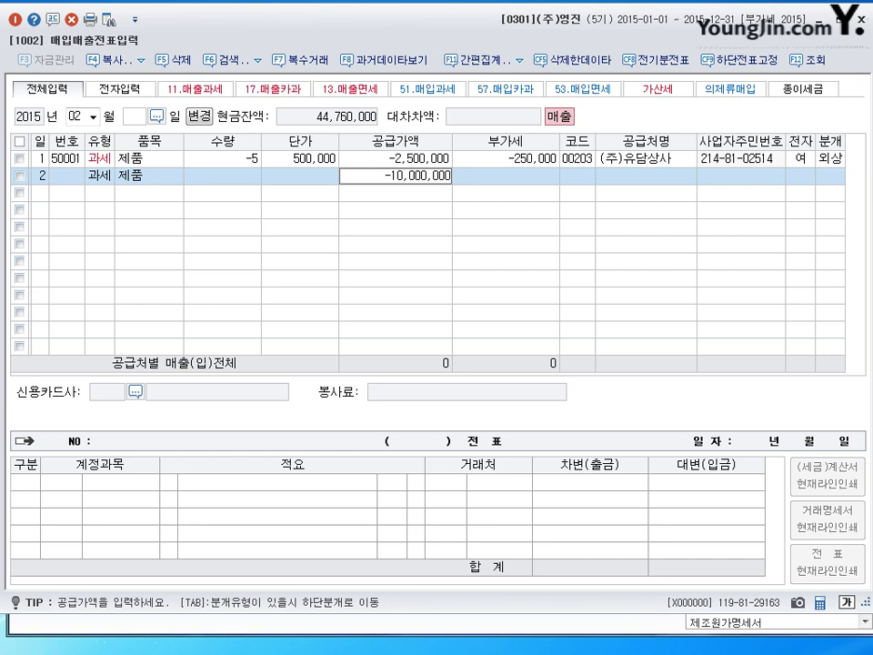
key(Return)
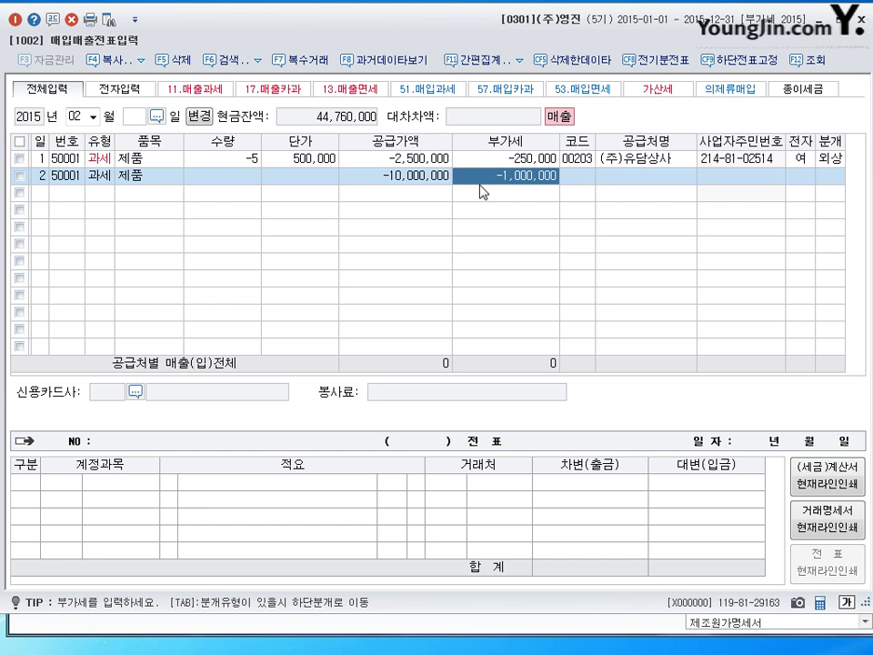
key(Return)
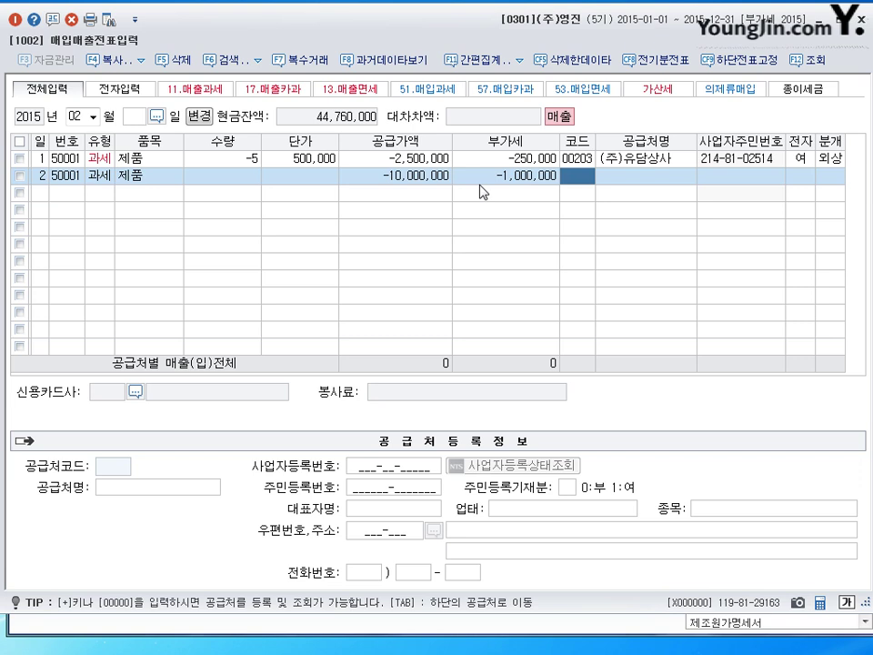
key(Return)
key(Up)
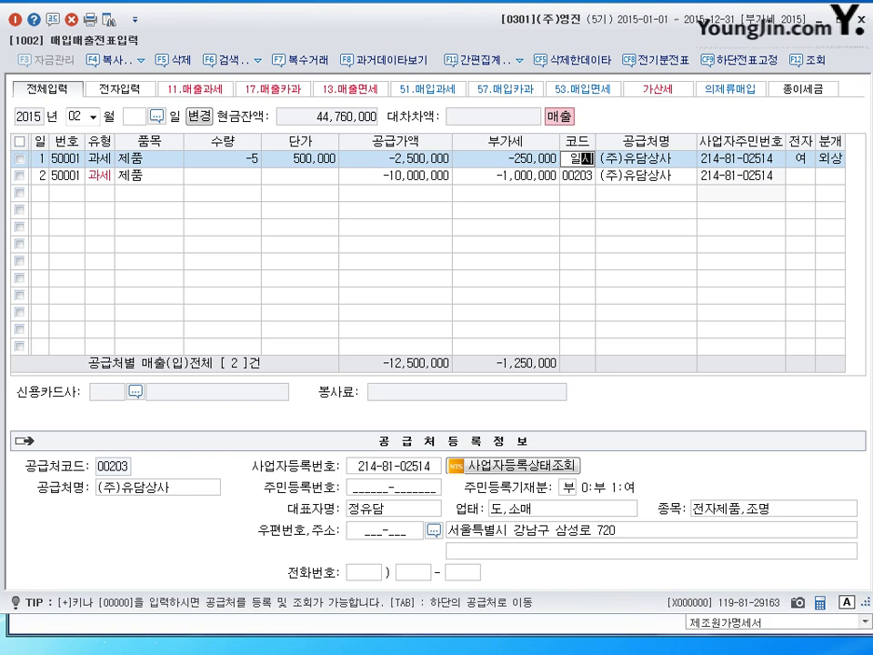
Confirm (주)일신산업 as line 1's customer and book line 2's return as 외상 (code 2).
key(Return)
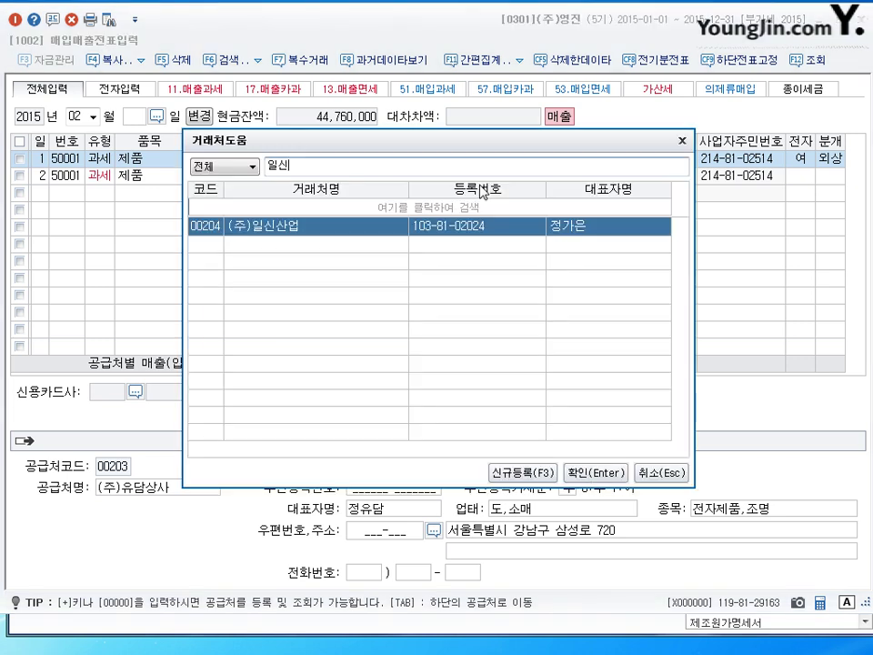
key(Return)
key(Return)
key(Return)
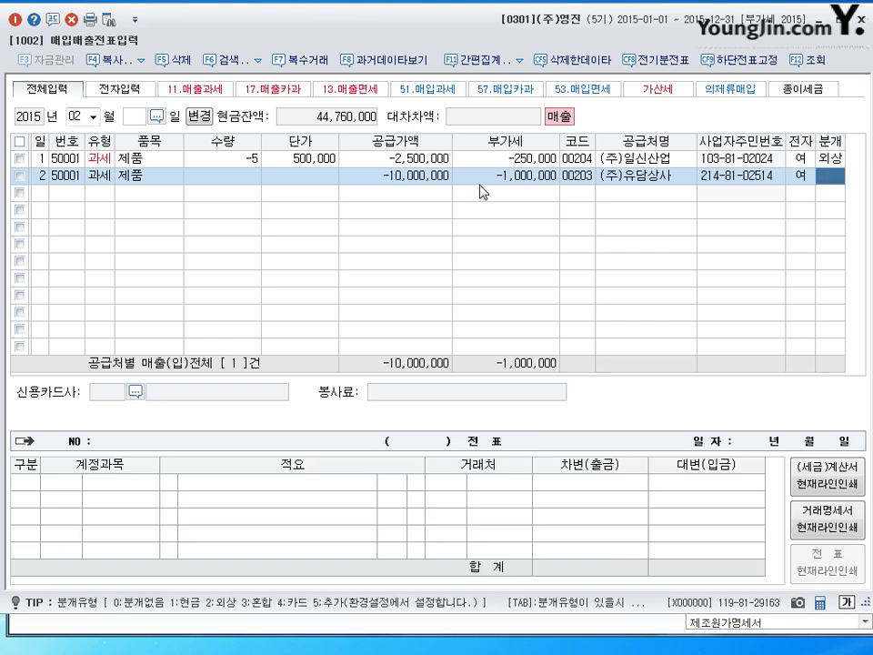
key(2)
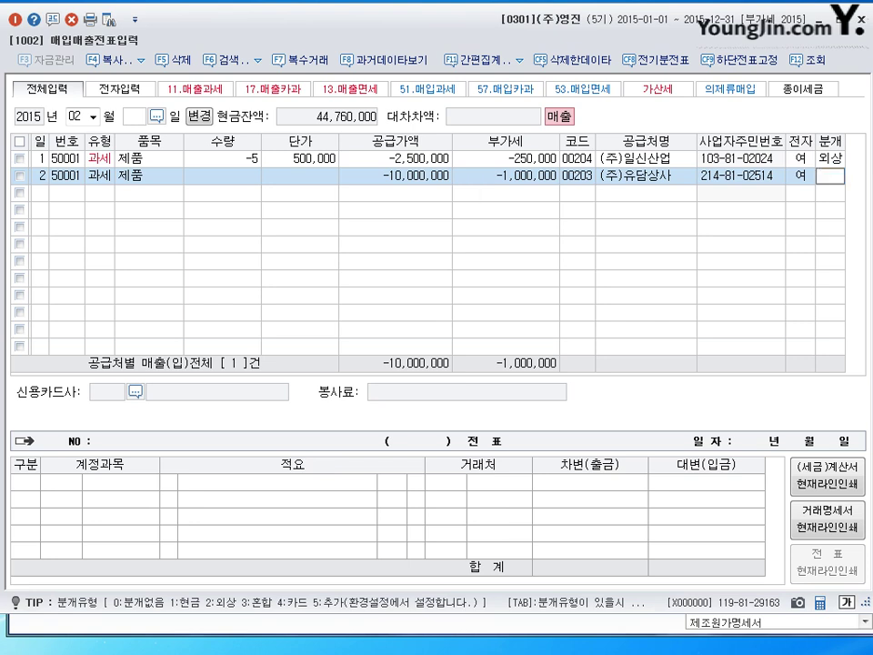
key(Return)
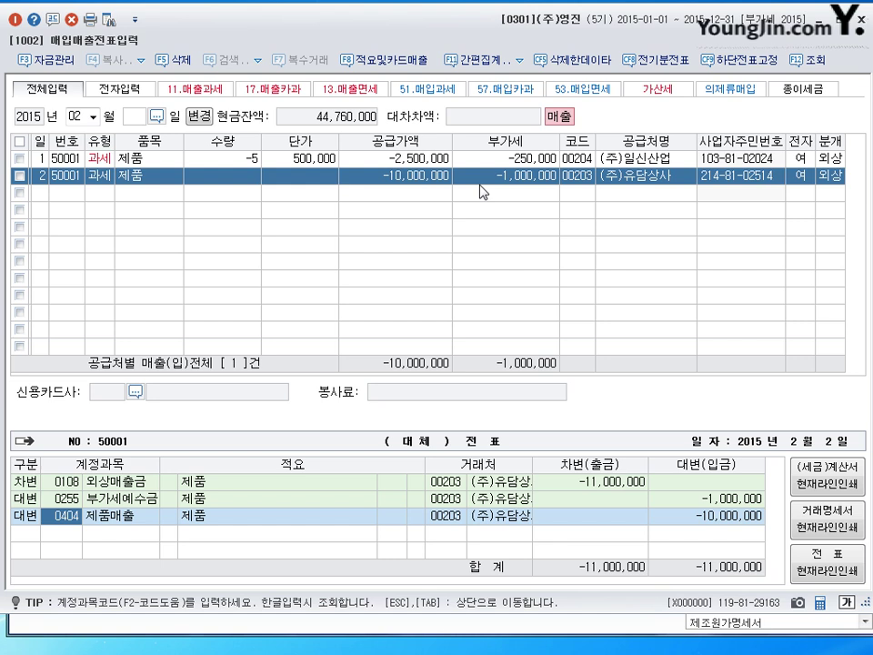
key(Escape)
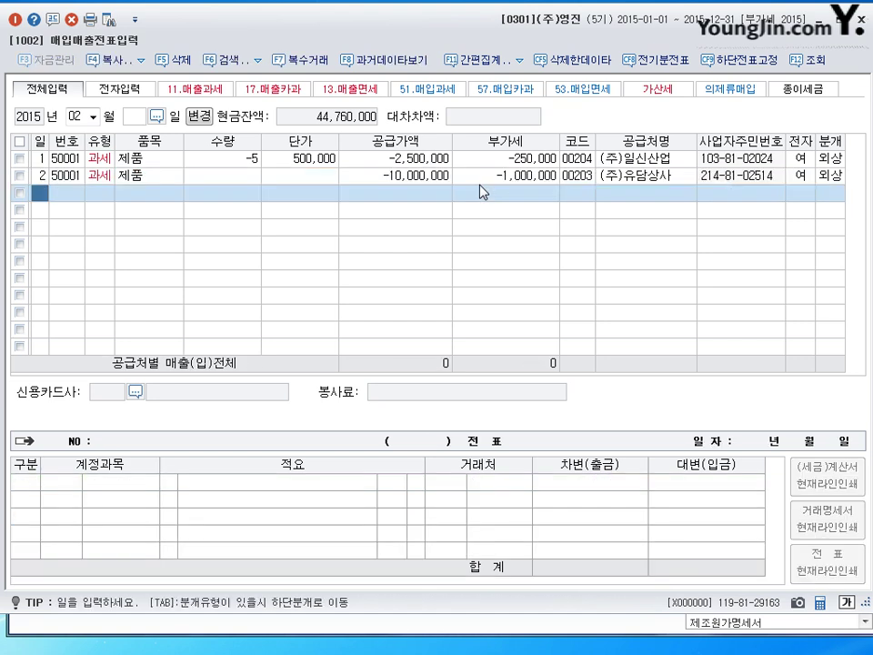
Date the new sales line February 3 so the 부가세유형 list appears.
text(3)
key(Return)
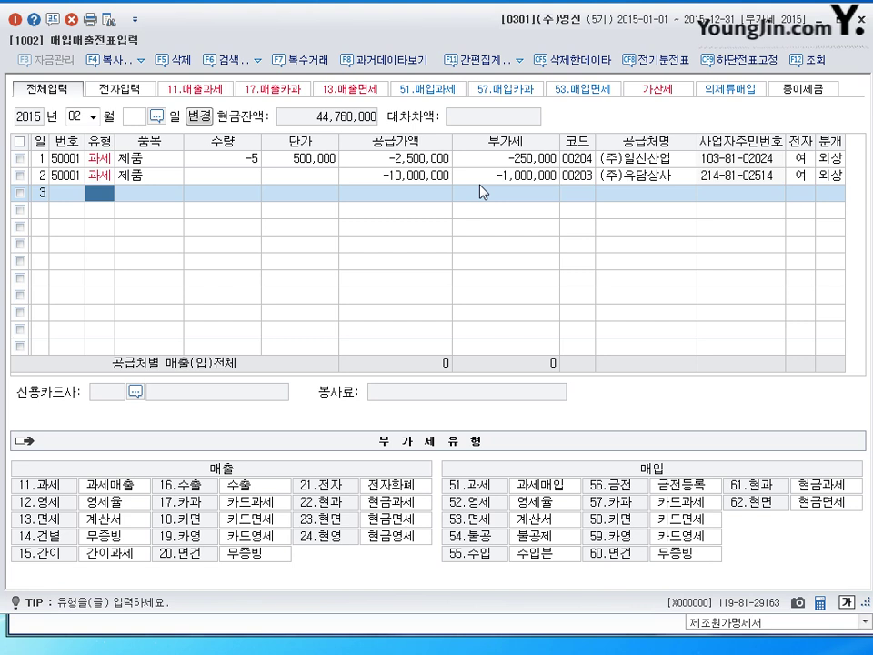
Set the third line's type to 11 (과세) and item name to 기계장치.
text(11)
key(Return)
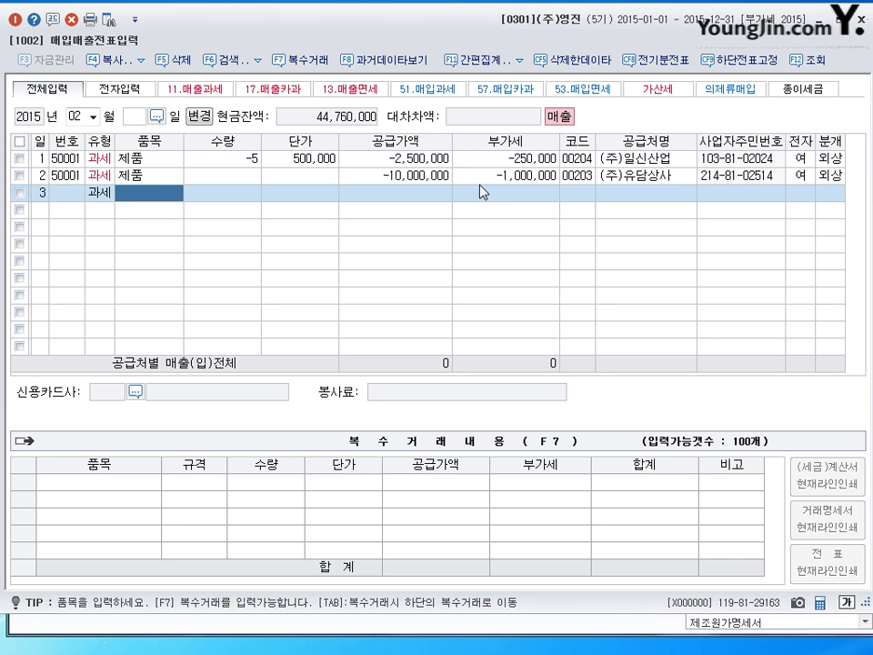
text(ㄱ)
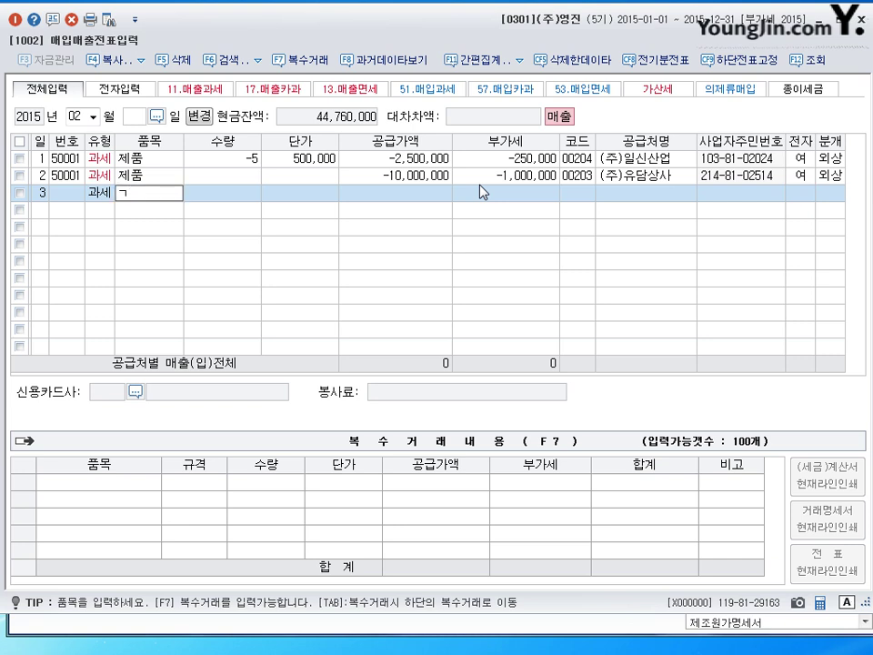
text(ㅣㄹㄱㅖ)
key(BackSpace)
key(BackSpace)
key(BackSpace)
text(ㄱㅣㄱㅖㅈㅏㅇㅊ)
key(BackSpace)
key(BackSpace)
key(BackSpace)
key(BackSpace)
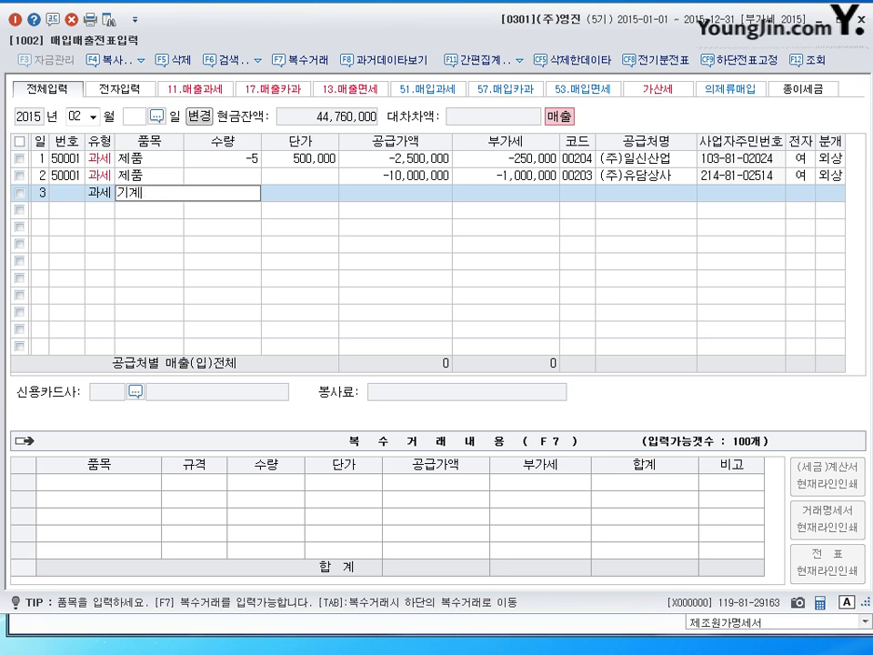
text(ㅈㅏㅇㅊㅣ)
key(Return)
key(Return)
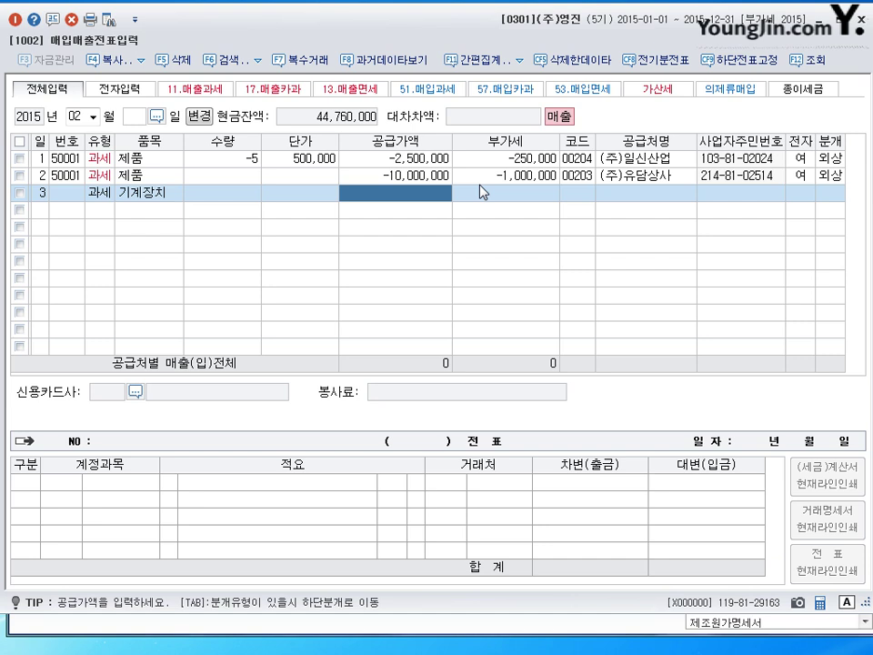
Enter 20,000,000 supply, customer (주)신구, electronic invoice 1 and 분개 3 (혼합).
text(20000000)
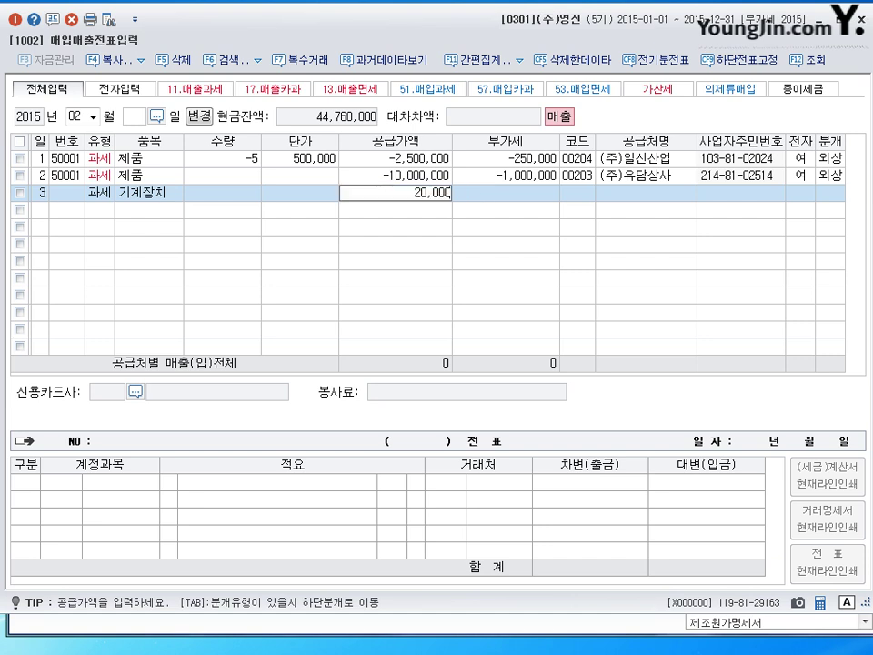
key(Return)
key(Return)
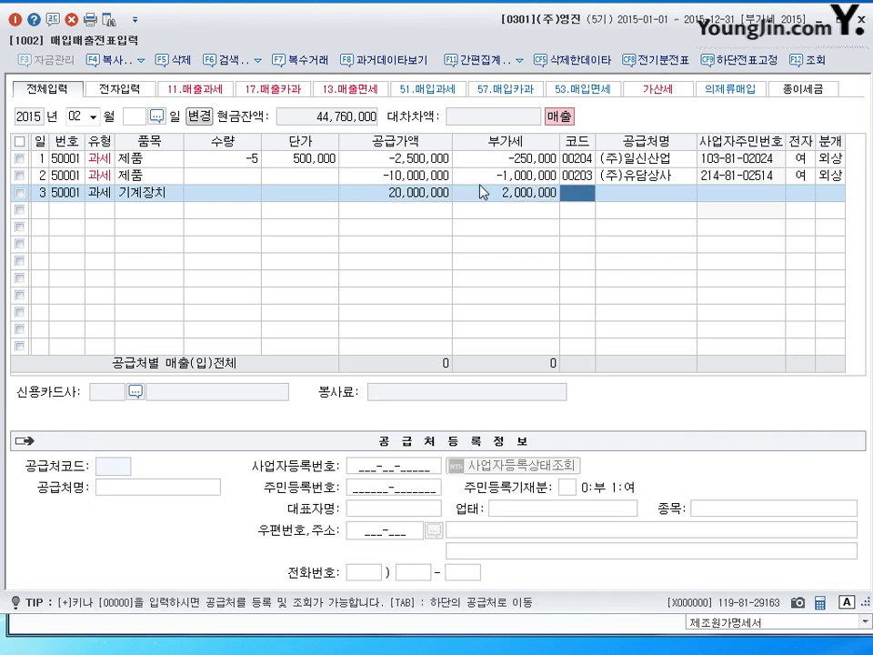
text(신)
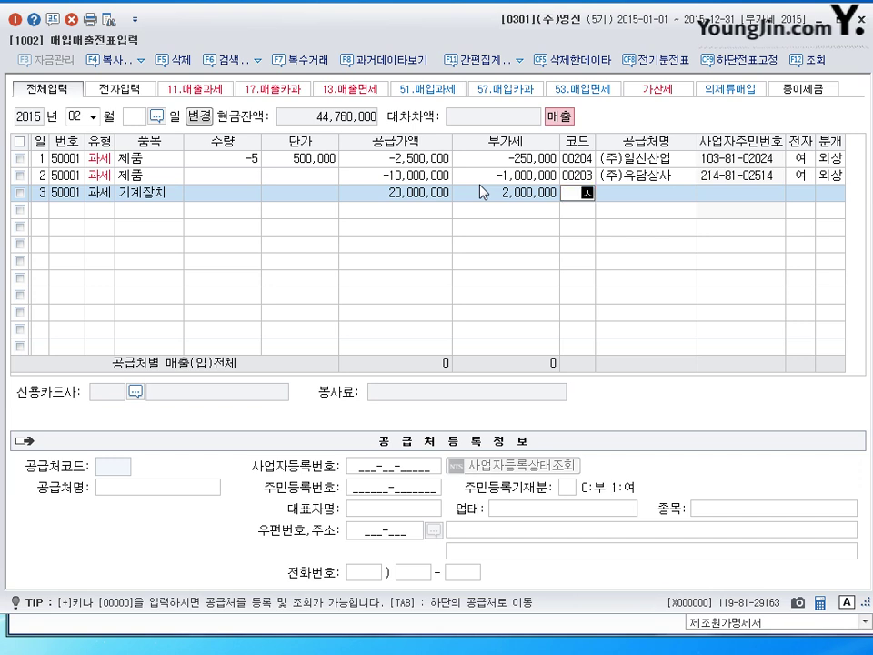
text(구)
key(Return)
key(Return)
key(Return)
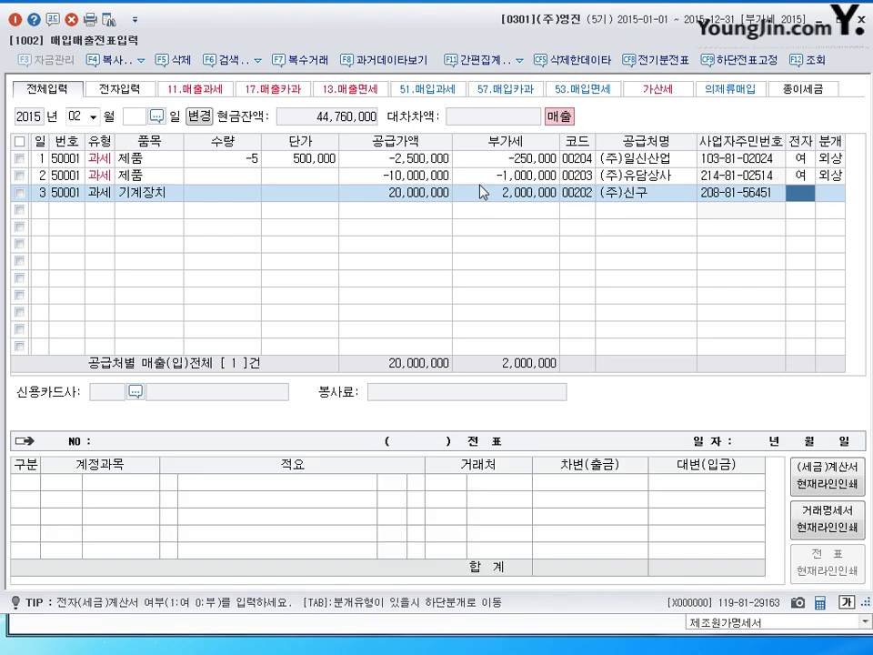
text(1)
key(Return)
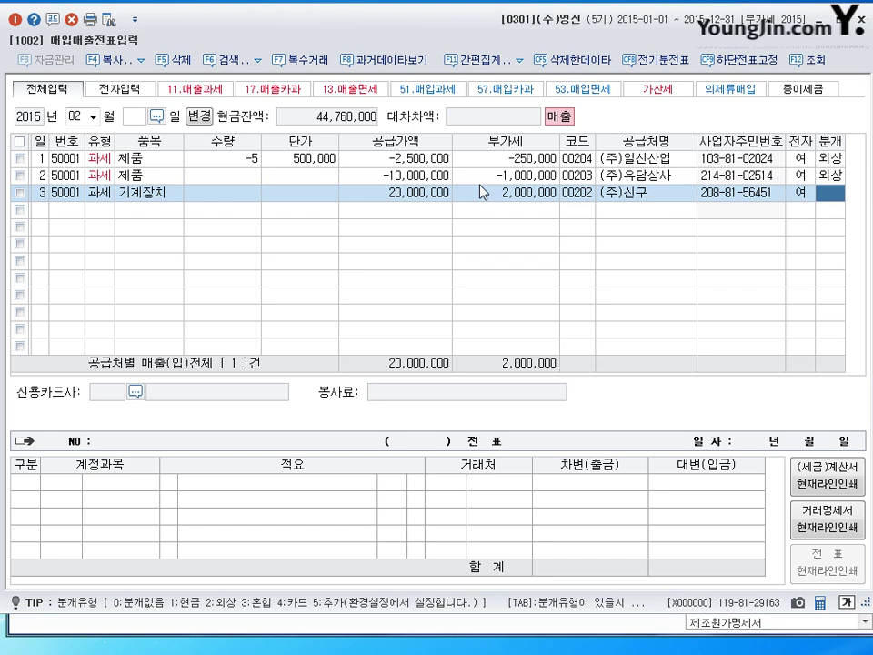
text(3)
key(Return)
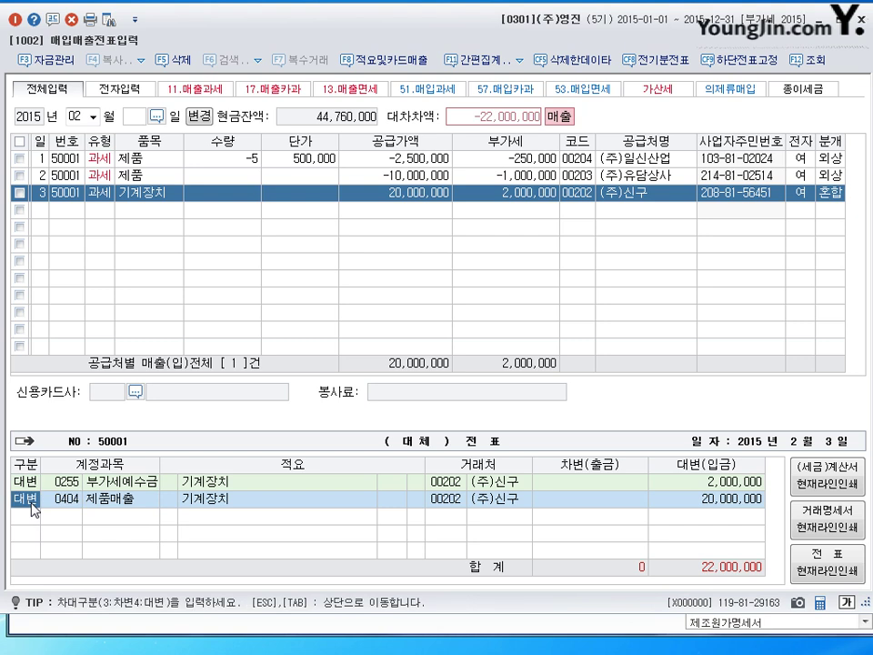
Replace credit account 0404 with 0206 기계장치 and change its amount to 25,000,000.
key(Return)
text(3)
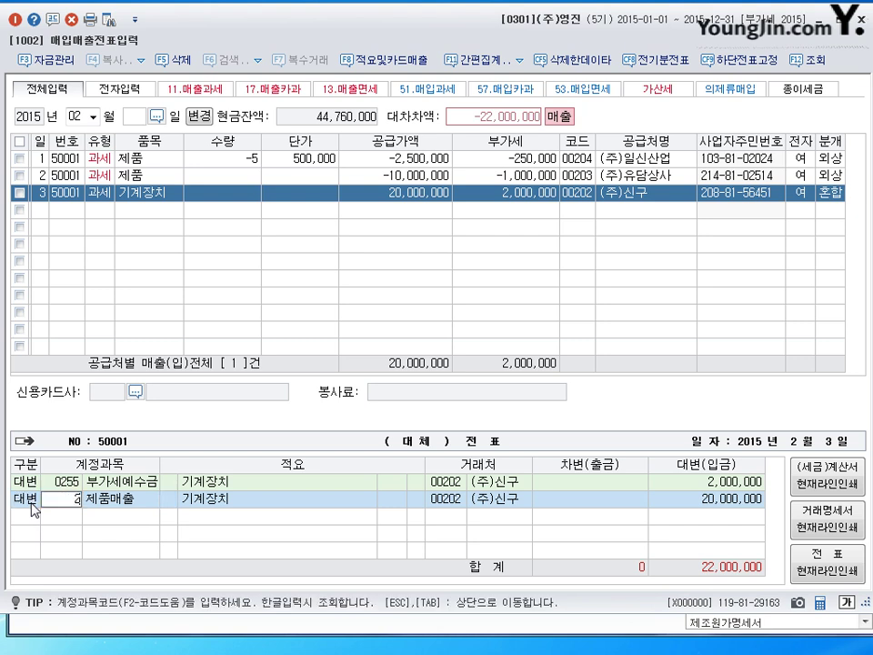
text(06)
key(Return)
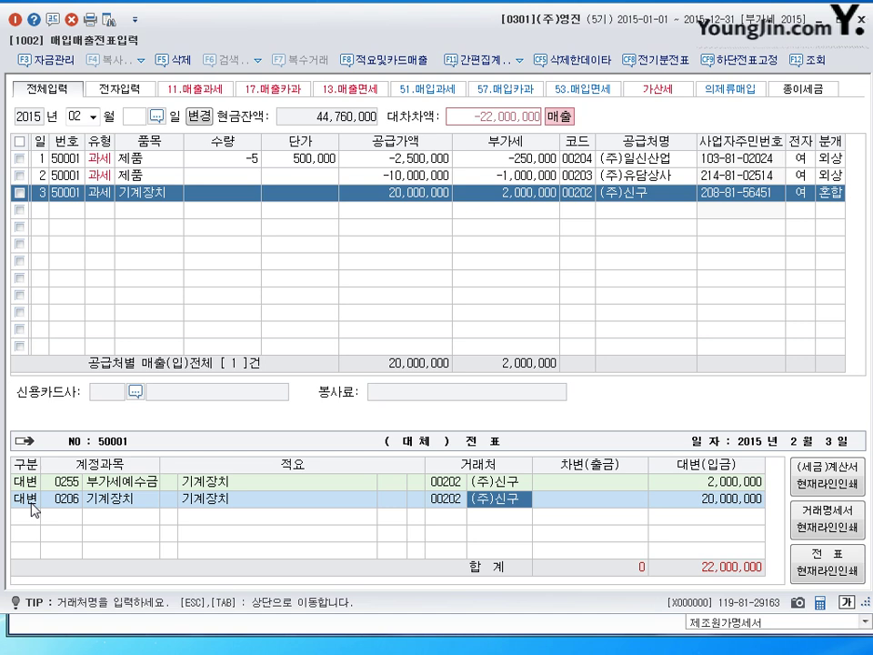
click(704, 502)
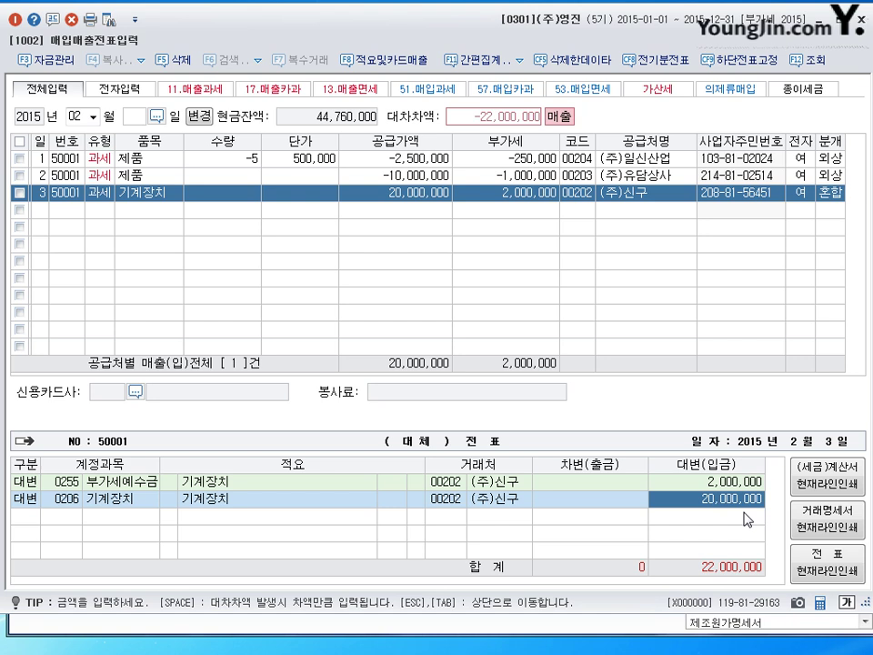
text(25000000)
key(Return)
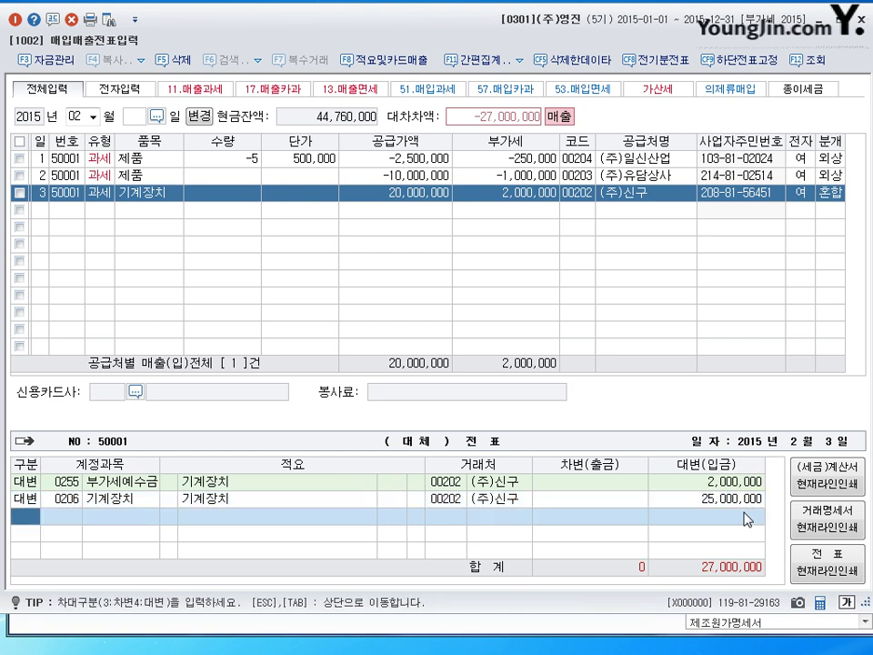
click(736, 507)
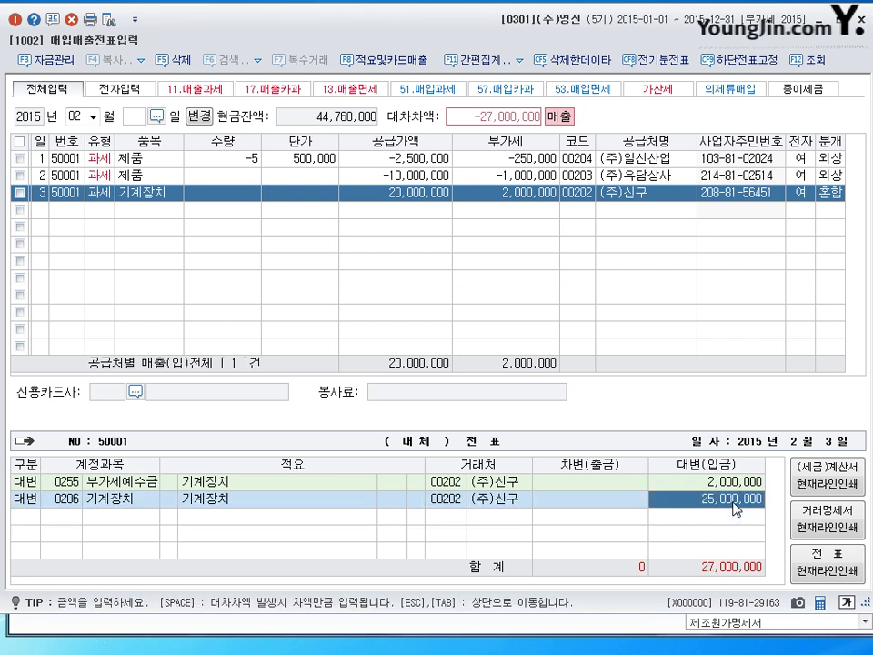
click(20, 520)
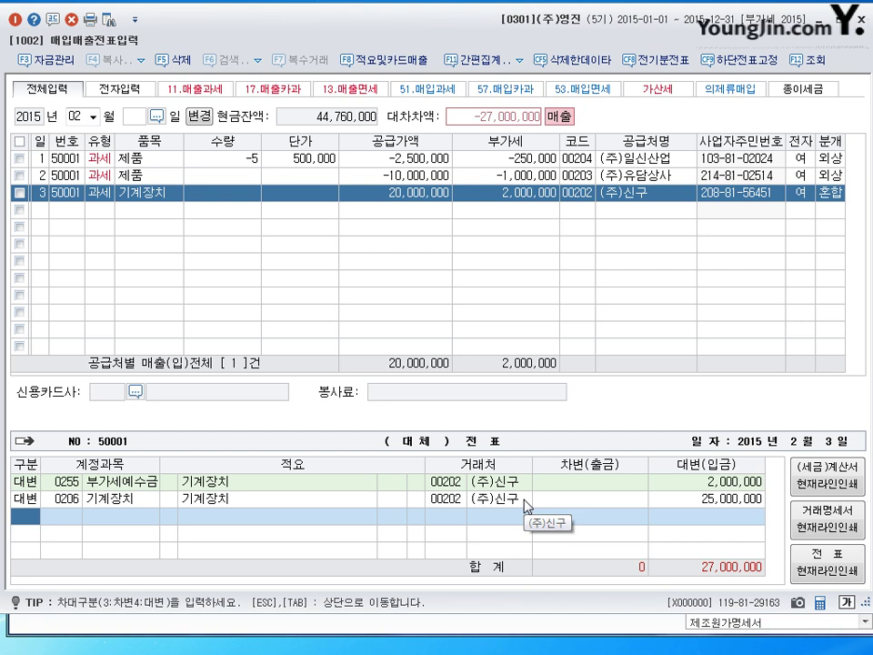
click(704, 499)
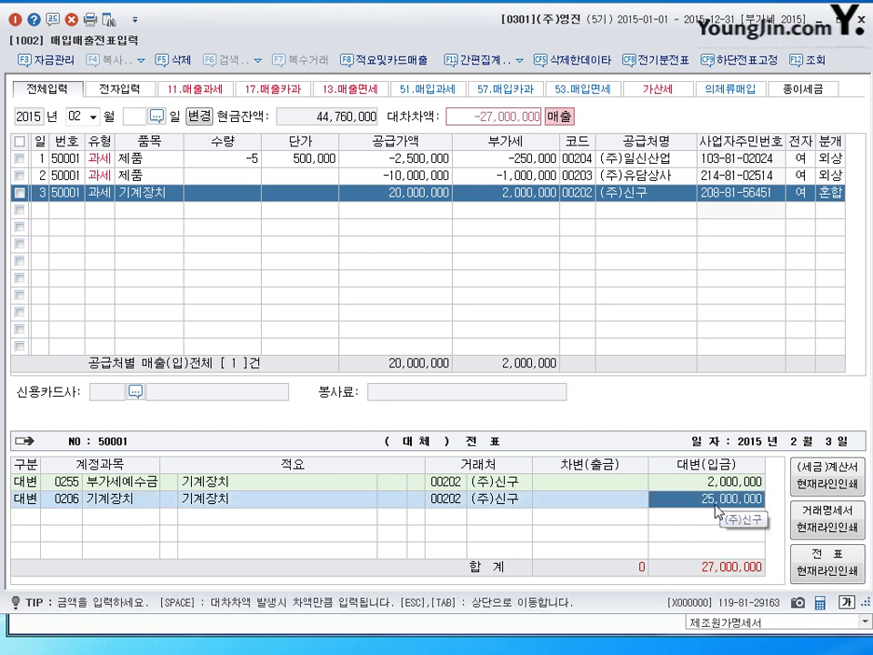
Start a debit line in the empty row and look up 감가 accounts.
click(32, 518)
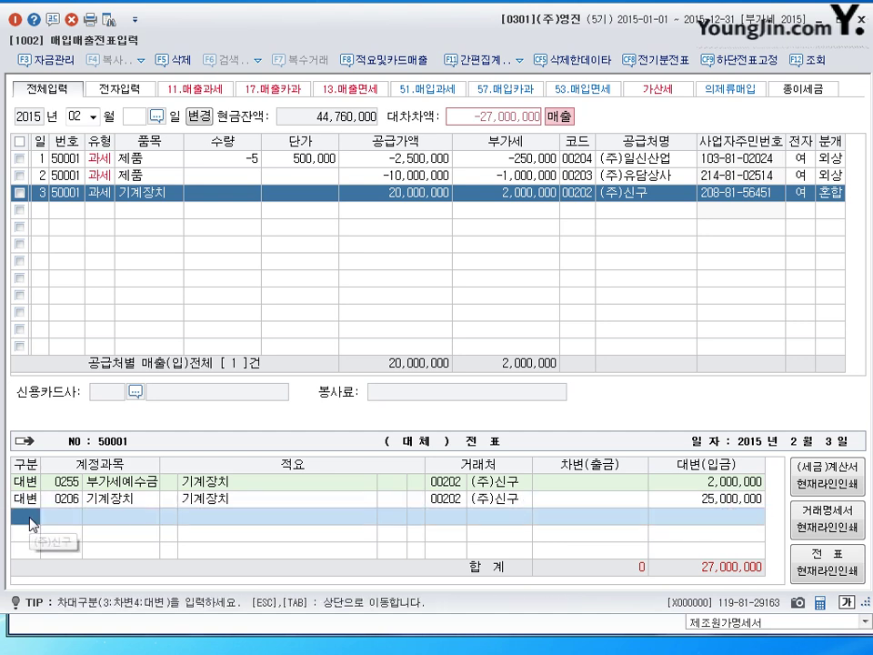
text(1)
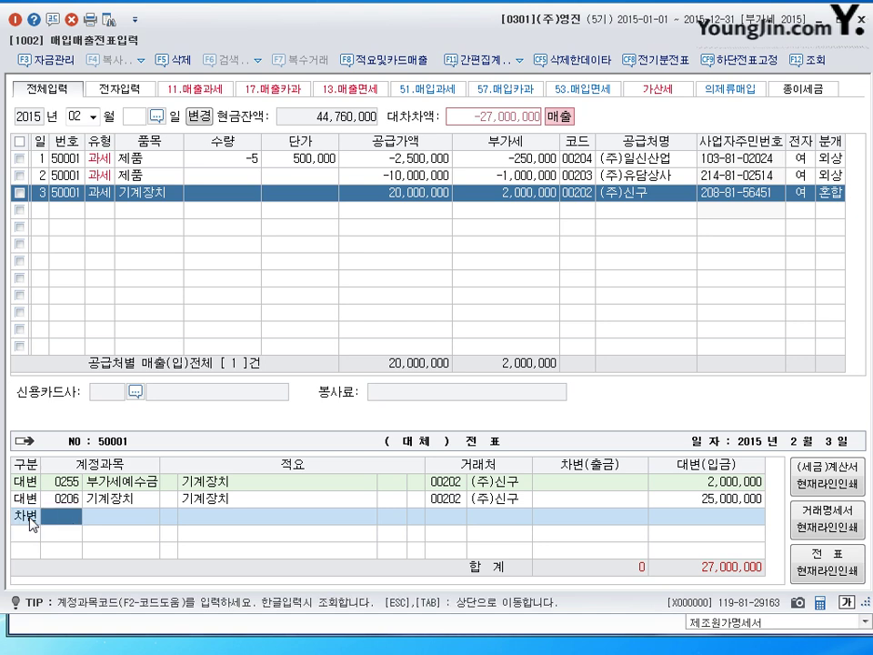
text(감ㄱ)
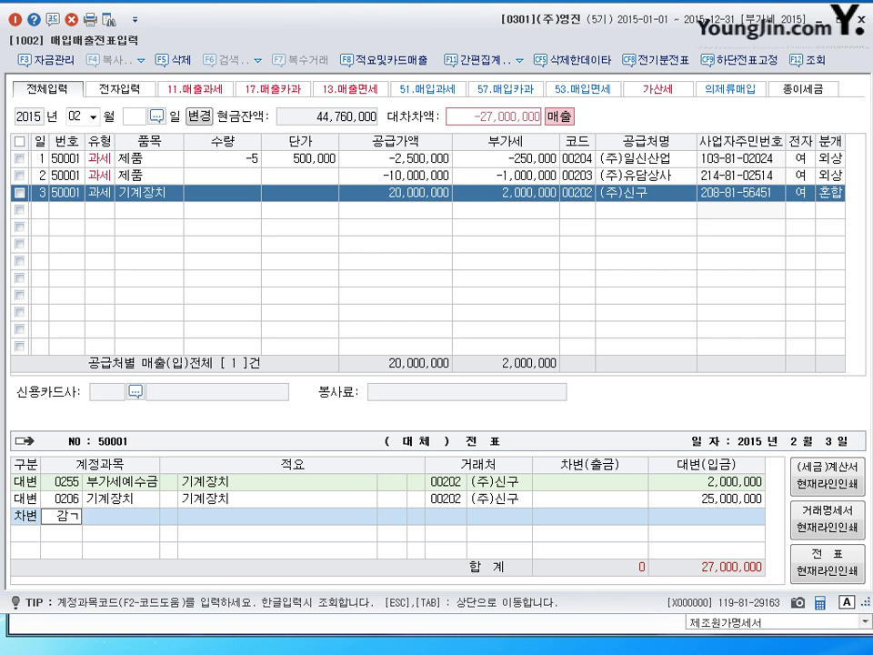
text(ㅏ)
key(Return)
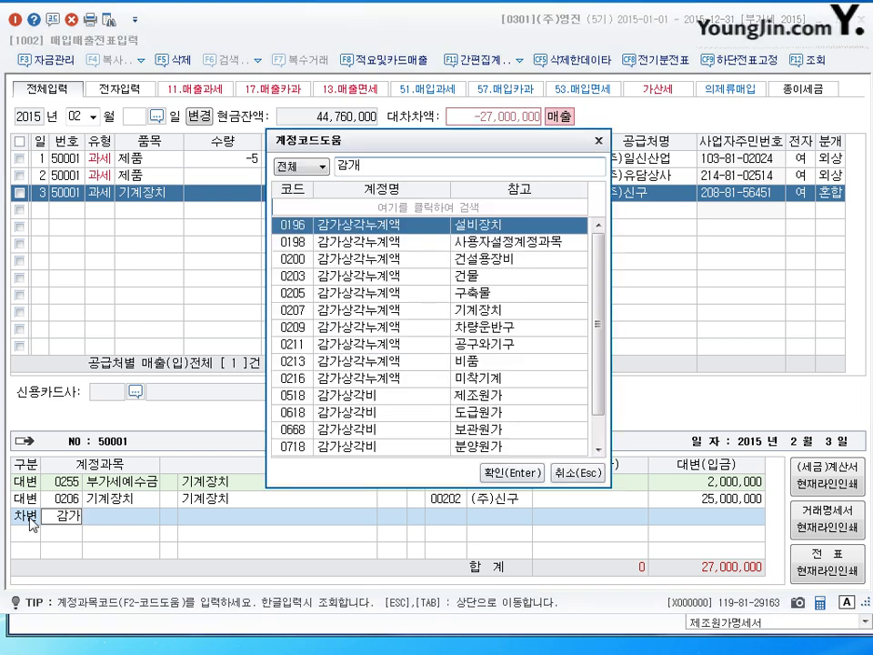
Debit 0207 감가상각누계액 for 3,000,000.
key(Down)
key(Down)
key(Down)
key(Down)
key(Down)
key(Up)
key(Down)
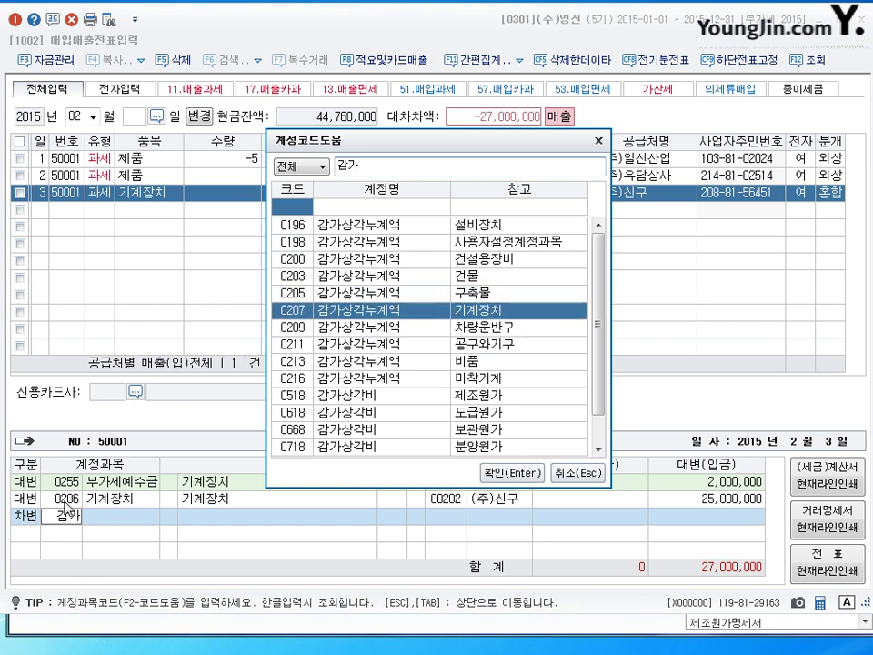
key(BackSpace)
text(ㅐ)
key(Return)
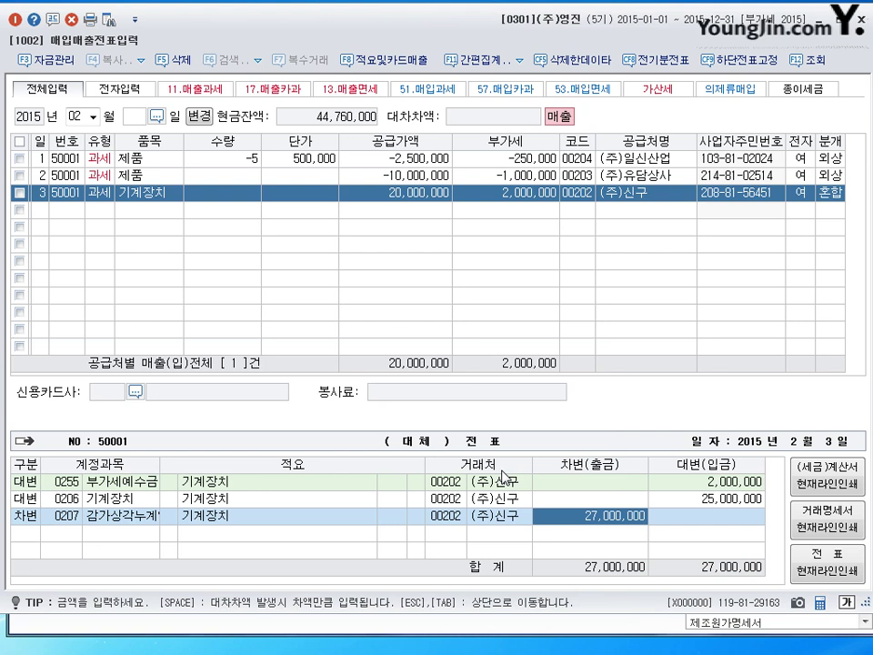
text(3000000)
key(Return)
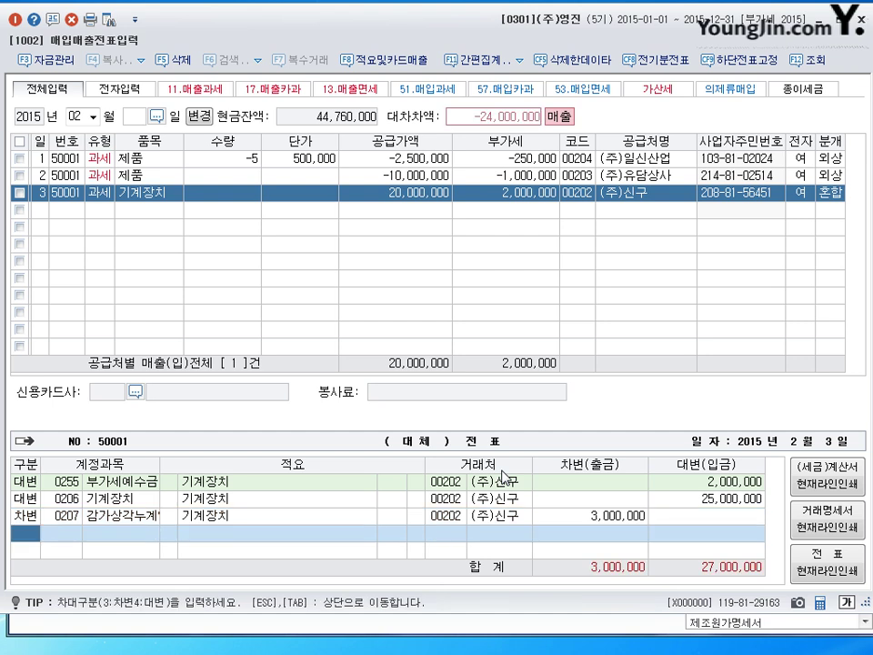
Review the 25,000,000 credit, 3,000,000 debit, 20,000,000 supply and 2,000,000 VAT amounts.
click(707, 499)
click(607, 519)
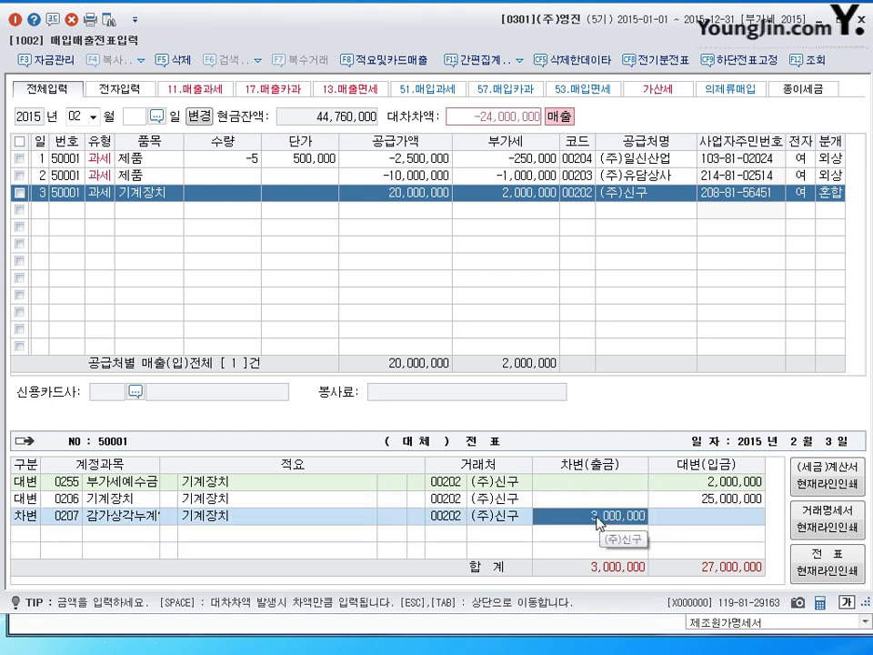
click(705, 499)
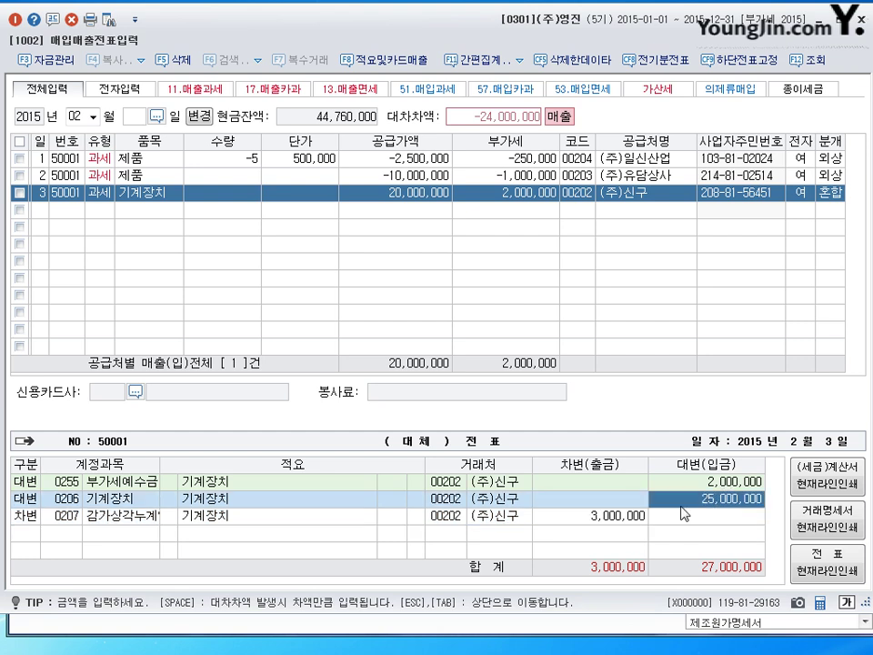
click(625, 519)
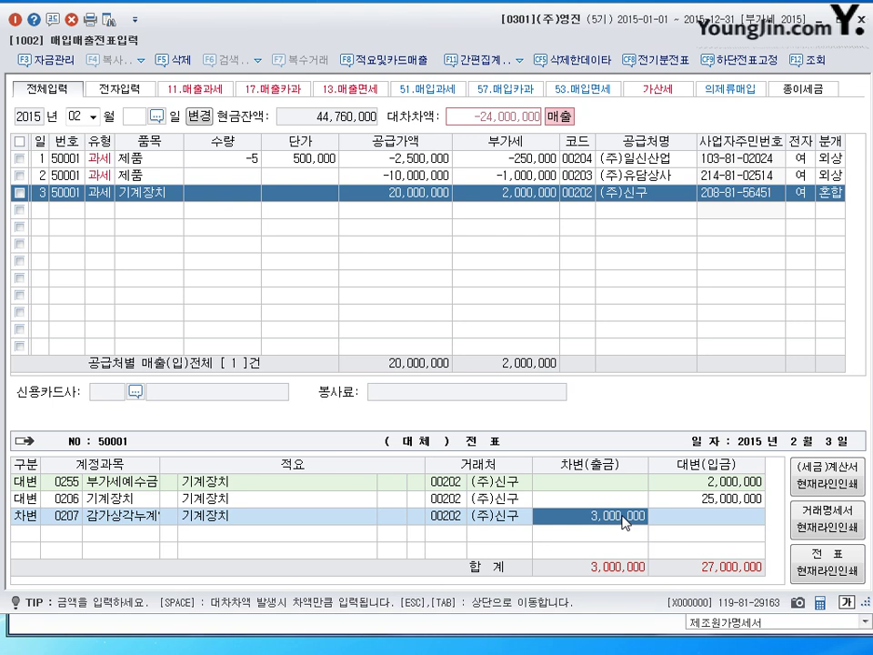
click(386, 193)
click(515, 195)
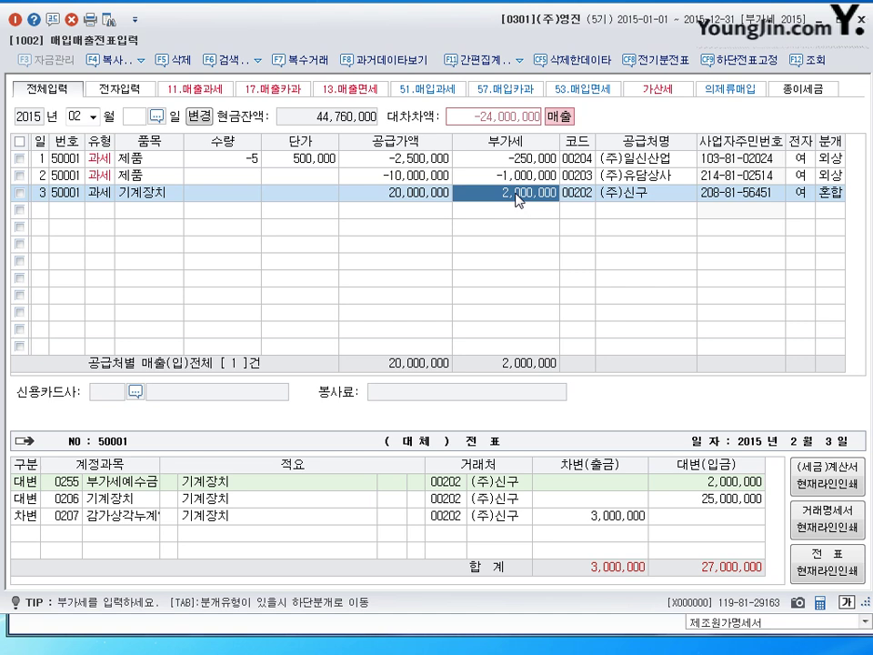
click(385, 198)
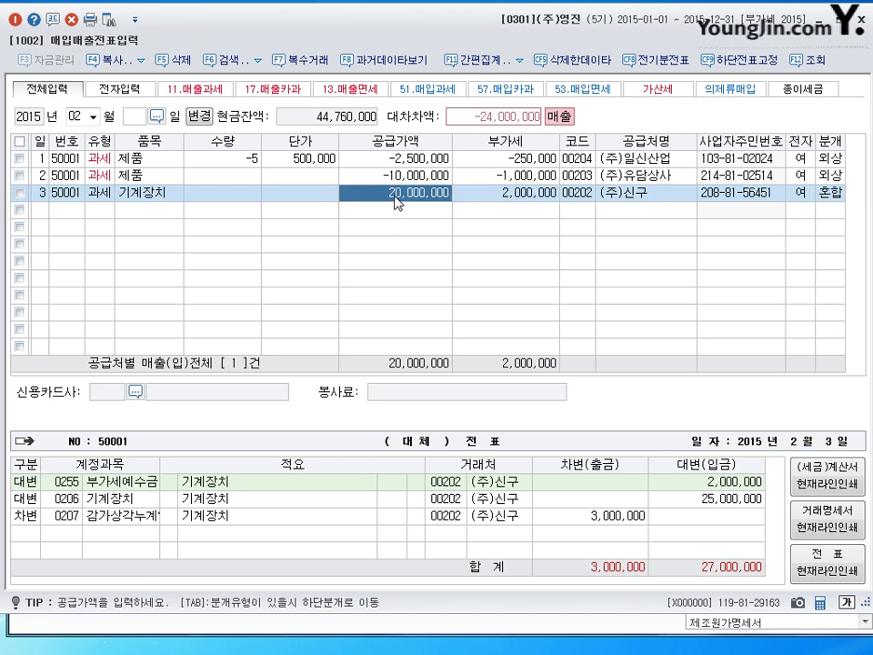
key(Tab)
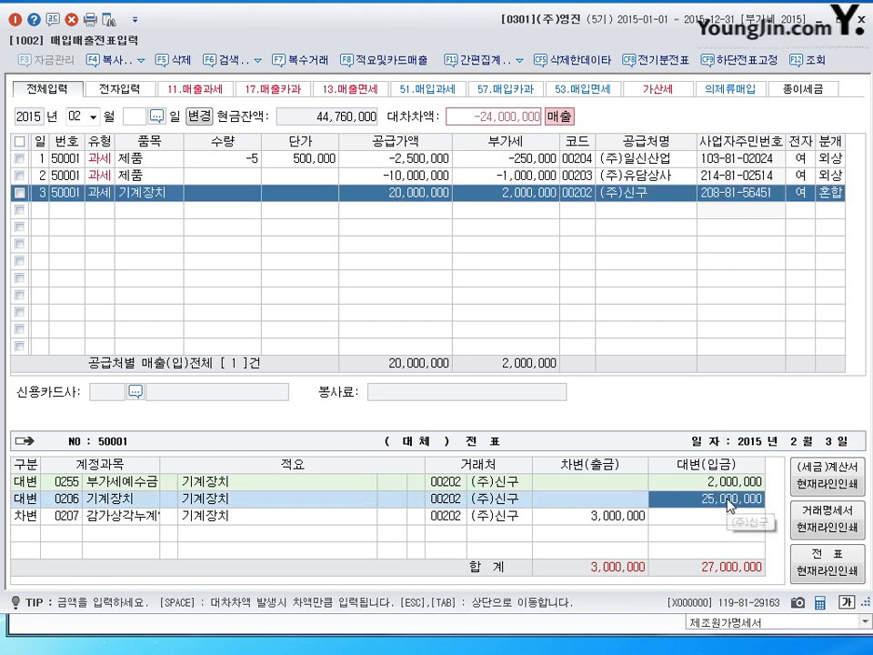
click(612, 517)
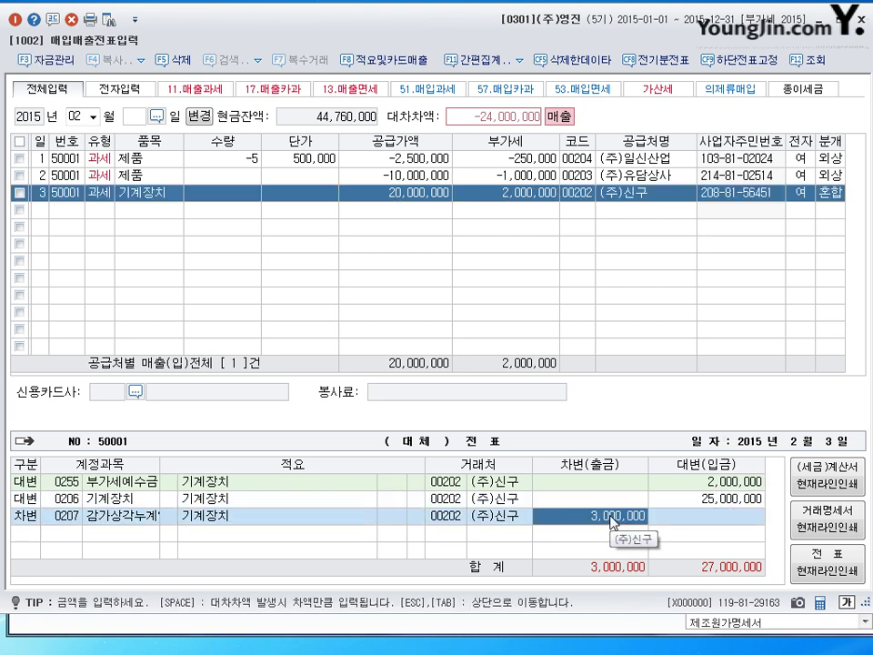
click(398, 197)
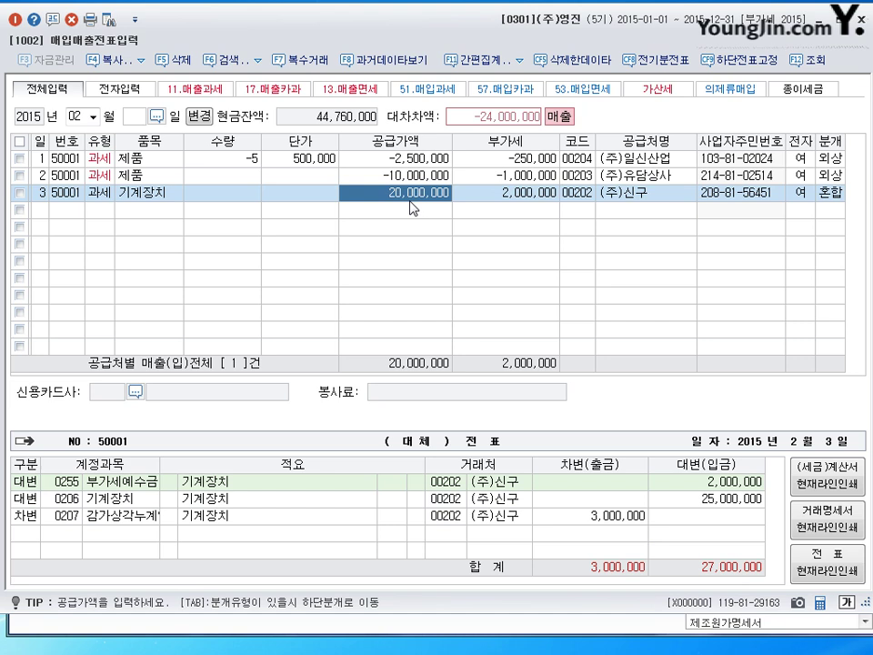
Add a new 차변 (3) journal line below the depreciation line.
key(Tab)
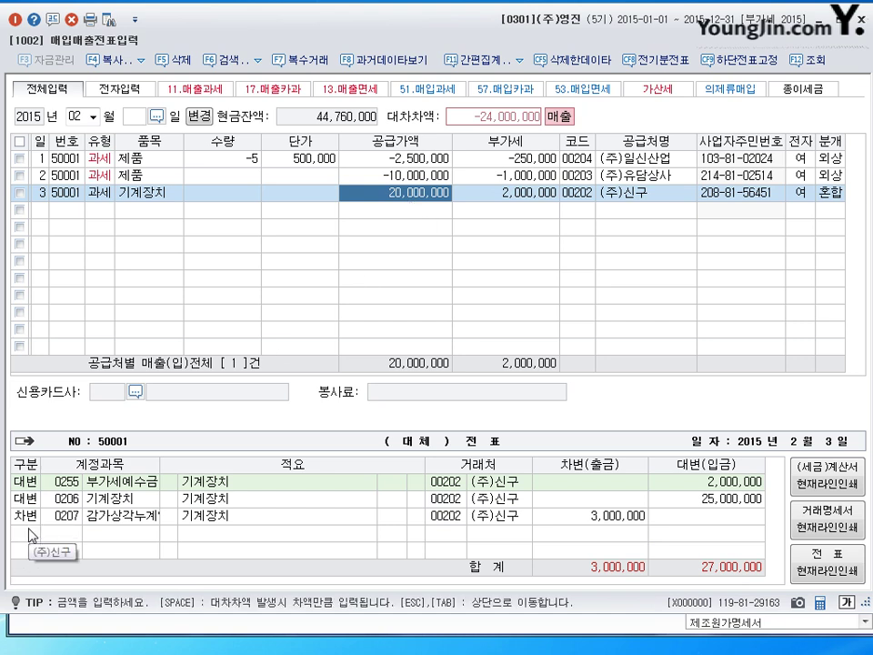
key(Return)
text(3)
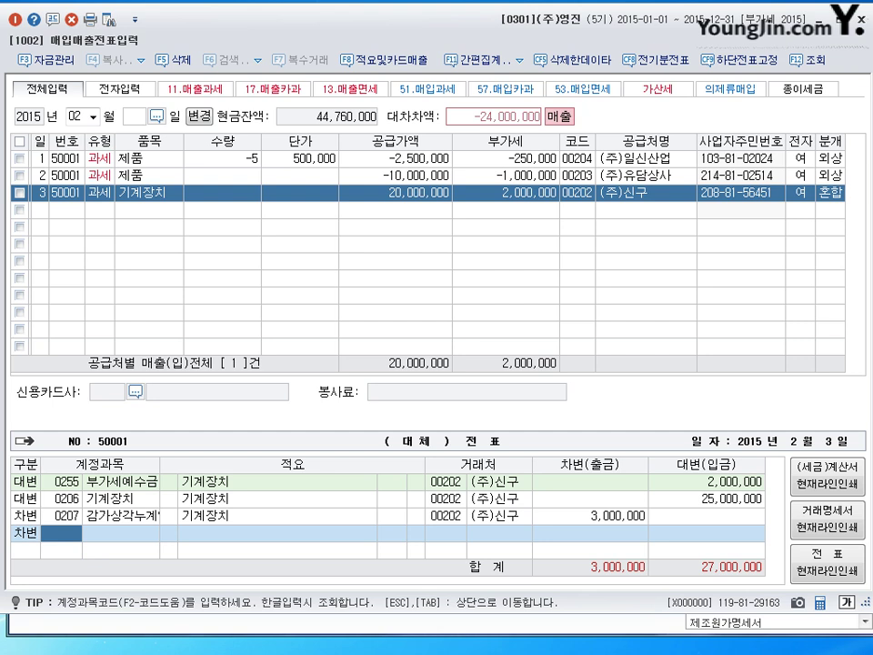
Debit 0101 현금 15,000,000, 0120 미수금 7,000,000 and 0970 유형자산처분손실 for the remainder, then save.
text(101)
key(Return)
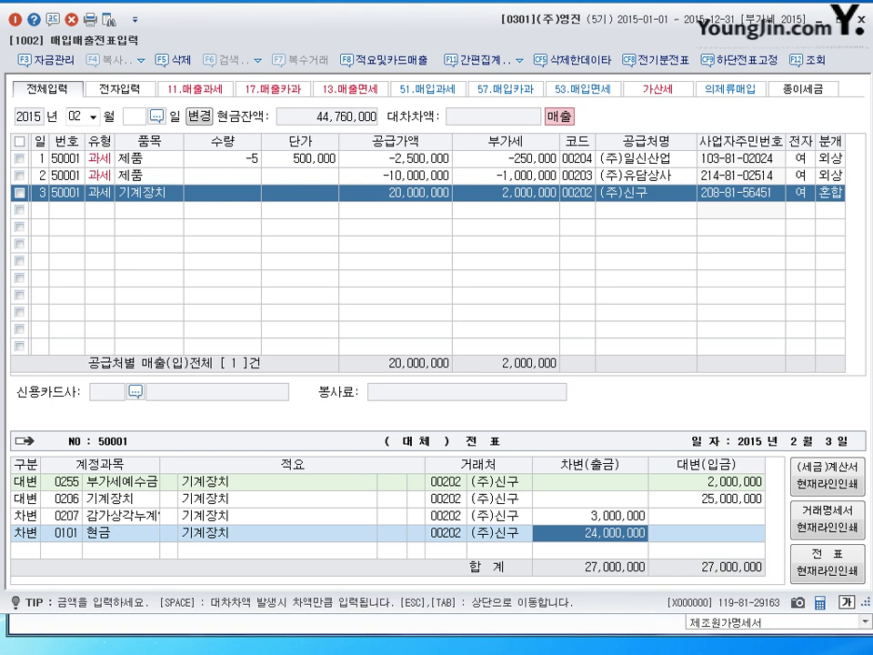
text(15000000)
key(Return)
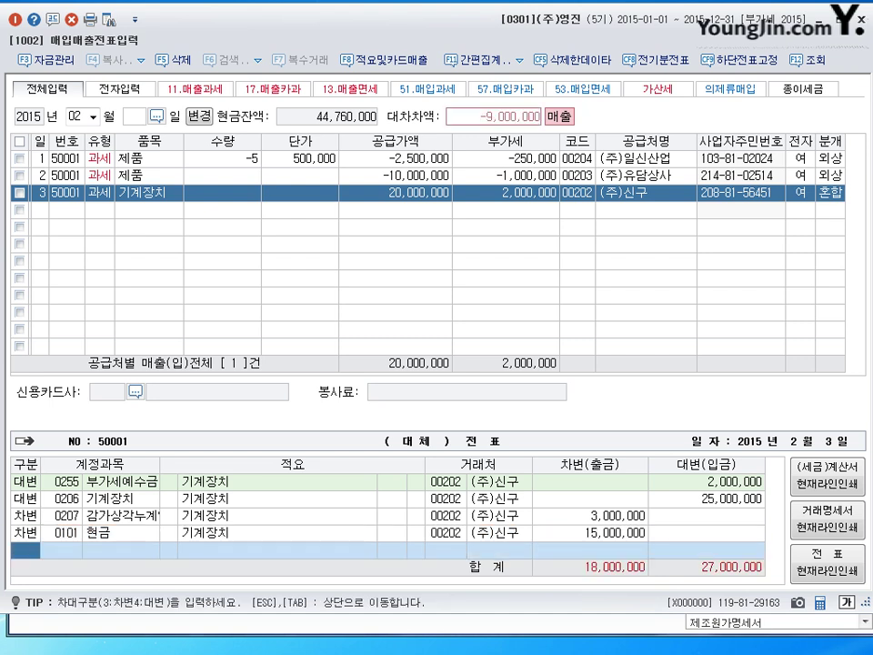
text(3)
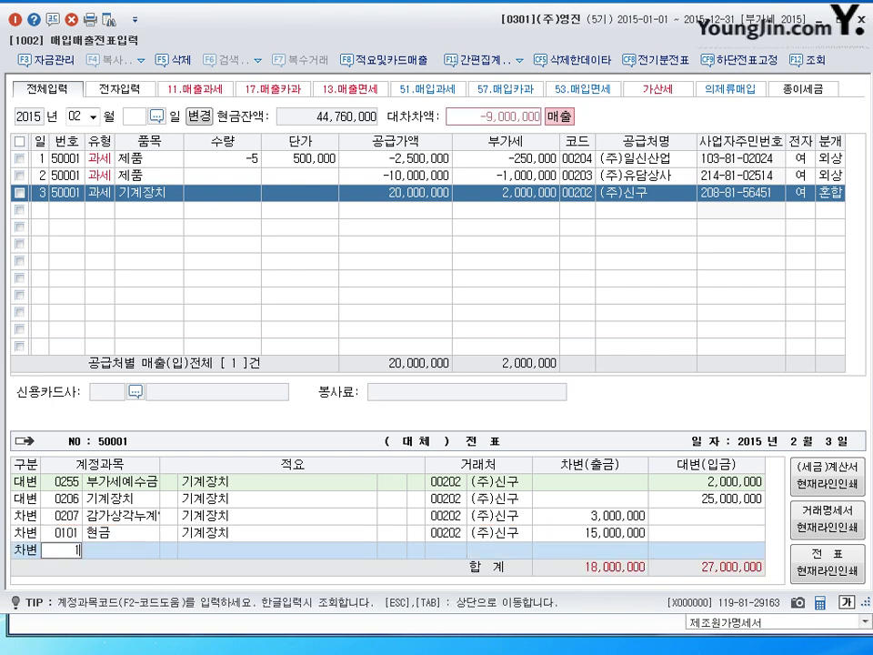
text(120)
key(Return)
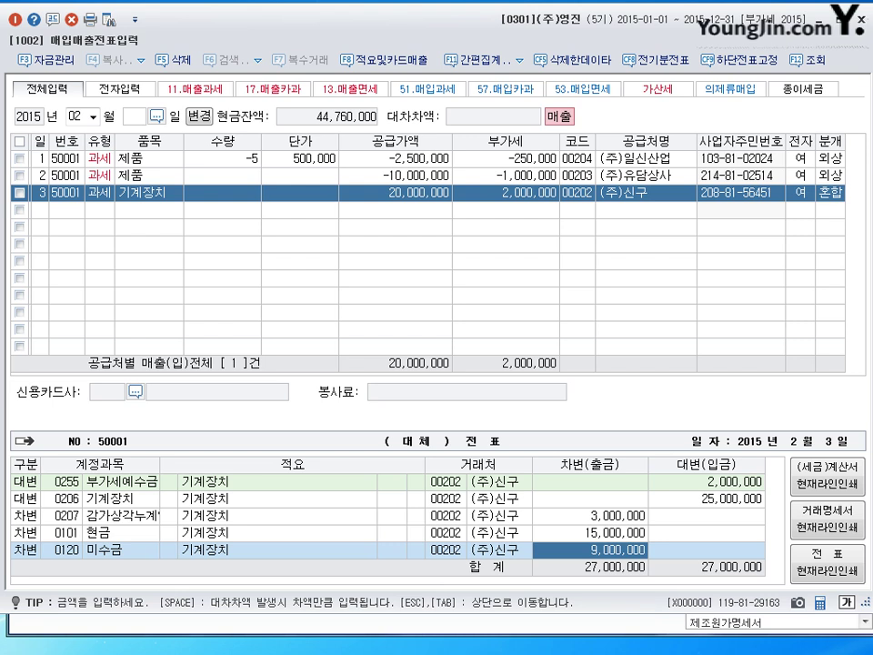
text(7000000)
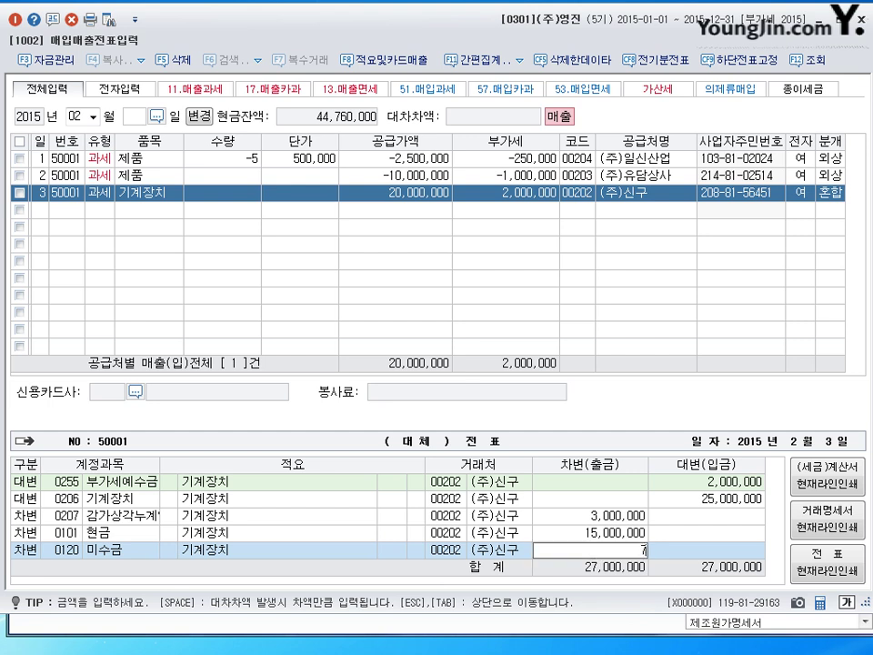
key(Return)
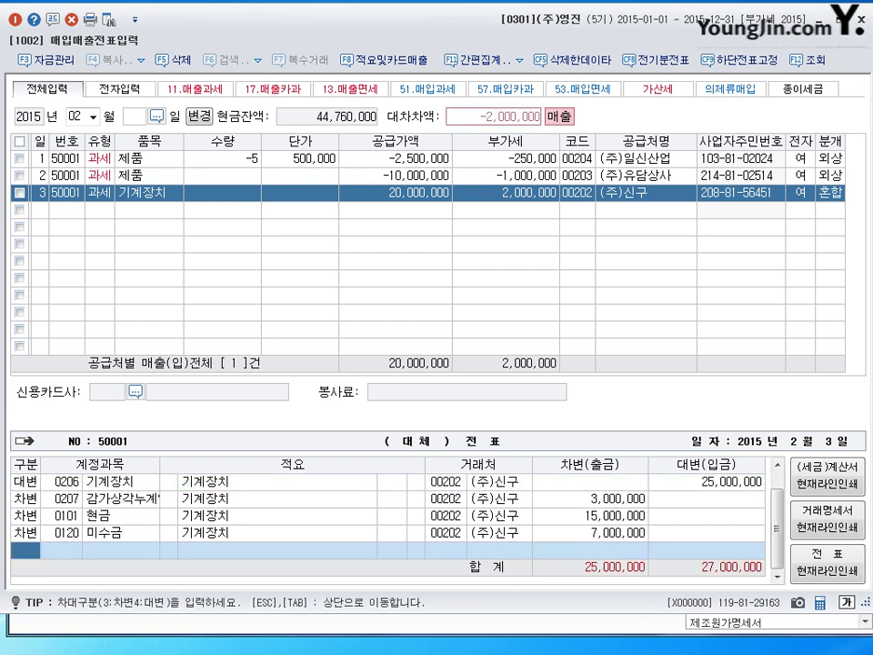
text(3)
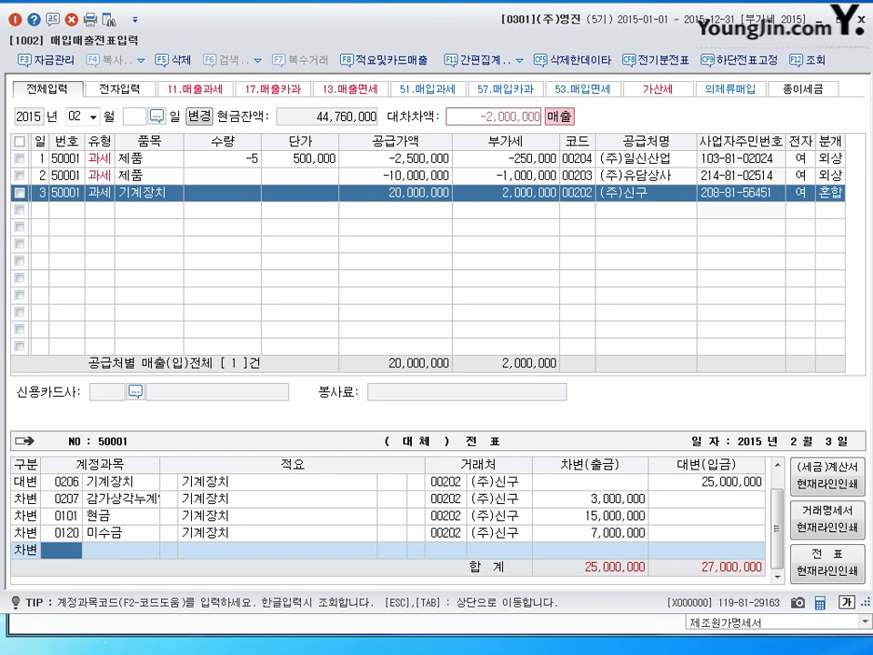
text(0970)
key(Return)
key(Return)
key(Return)
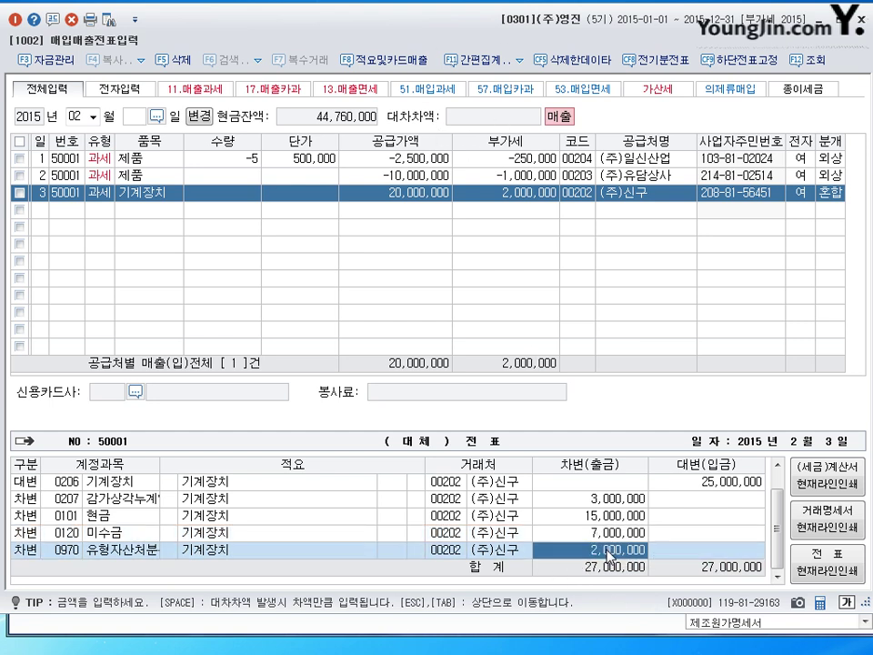
key(Return)
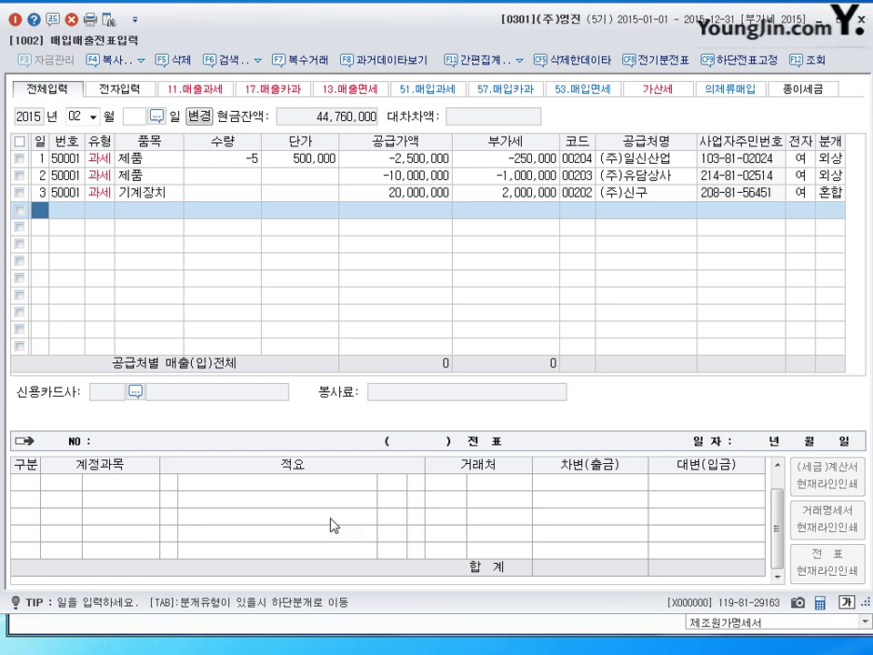
key(Up)
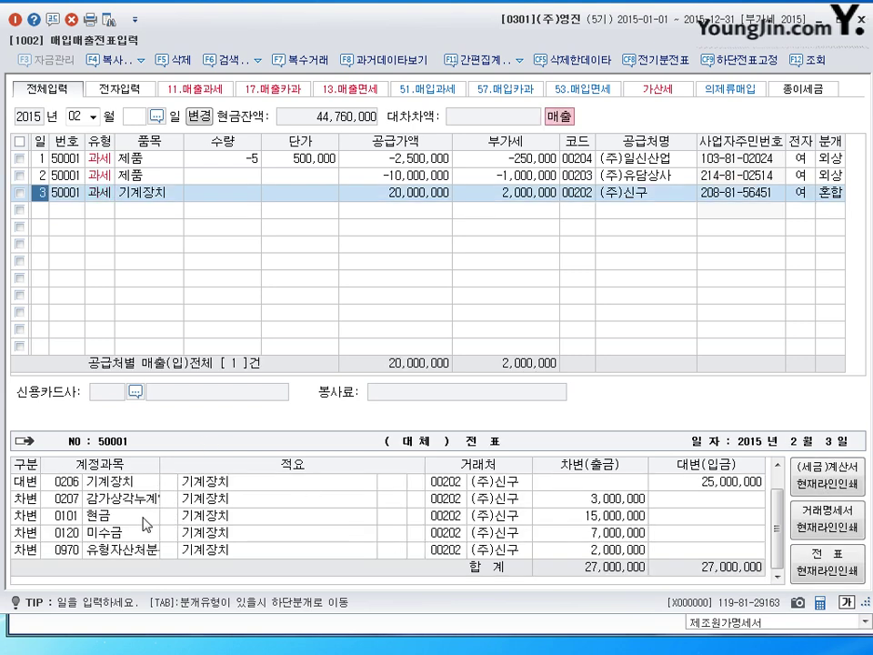
key(Tab)
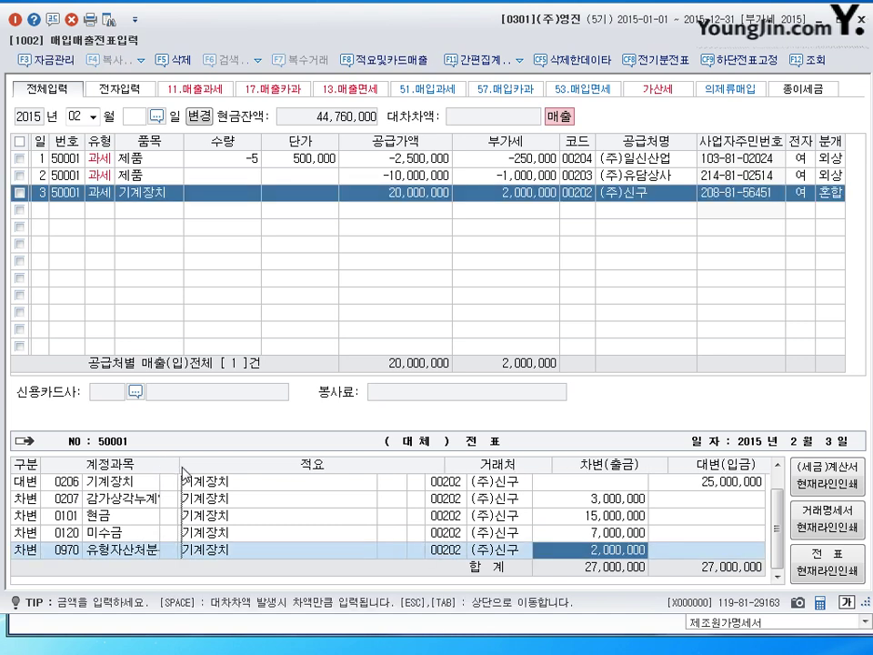
key(F5)
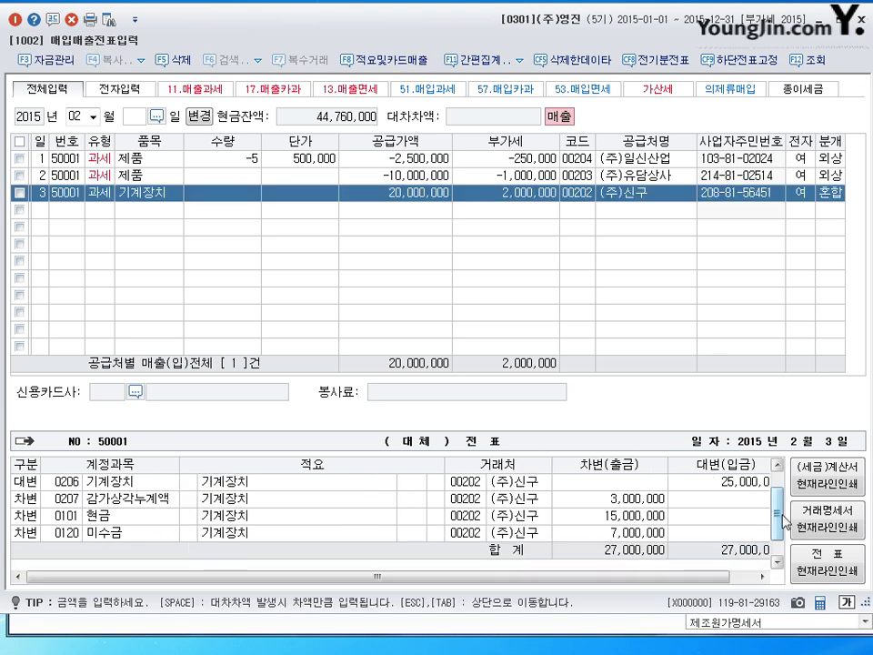
scroll(778, 517, down, 1)
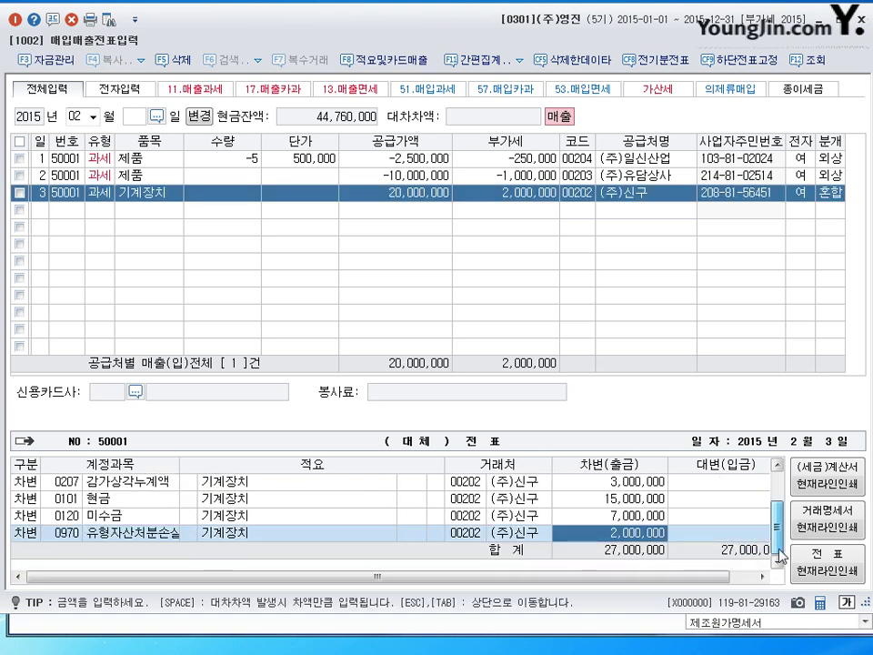
drag(179, 465, 191, 465)
click(176, 537)
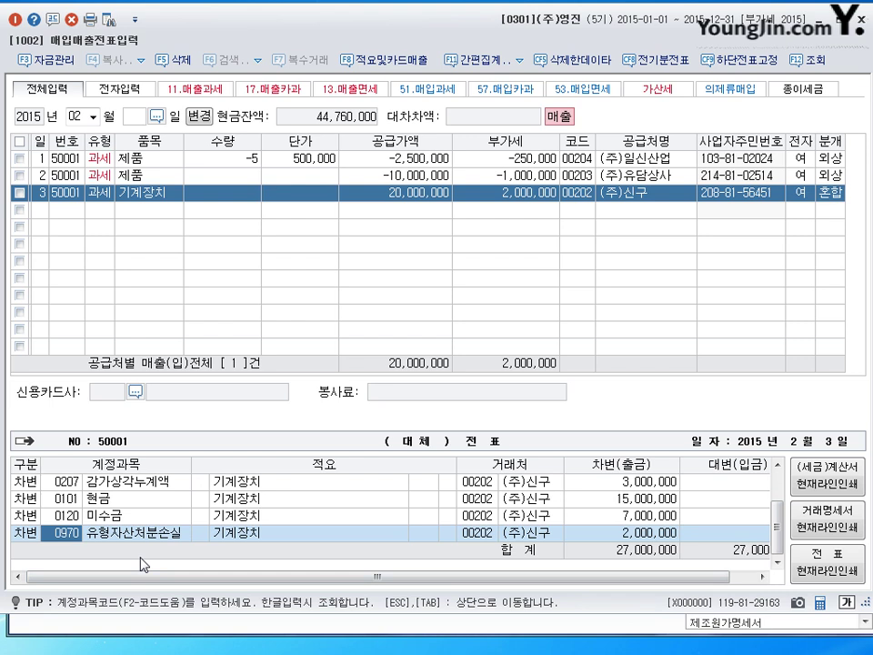
click(42, 211)
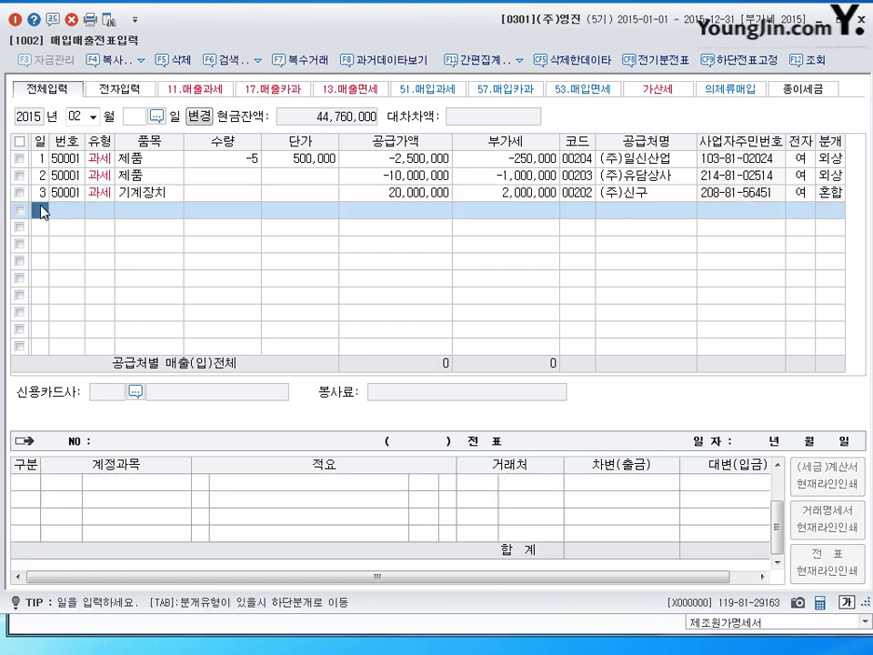
Move to row 4's 유형 cell to show the 부가세유형 code list.
key(Return)
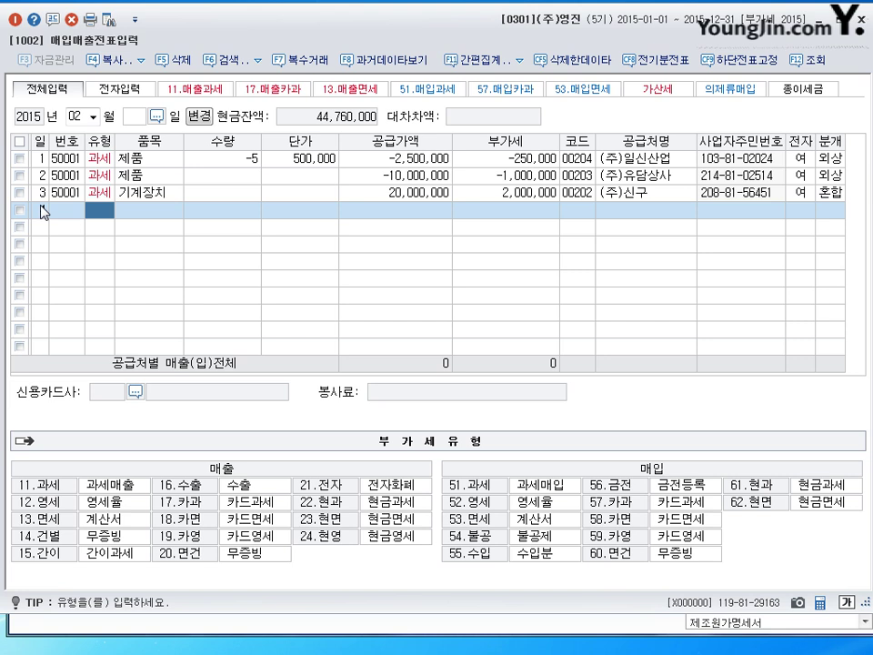
Enter row 4 as a 과세 트럭 sale of 20,000,000 to 아이상사(주) with 분개 3 (혼합).
text(411)
key(Return)
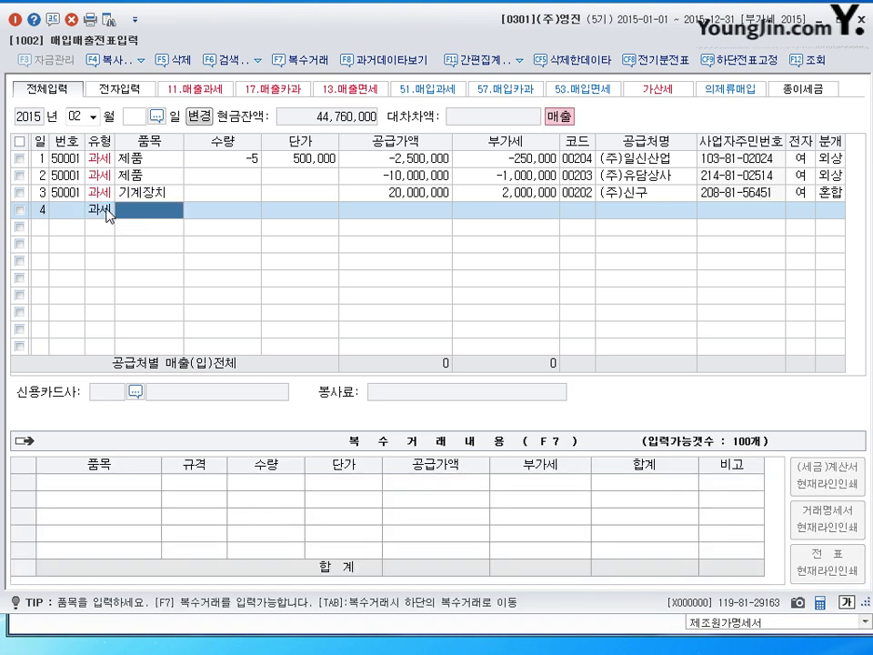
text(ㅌ)
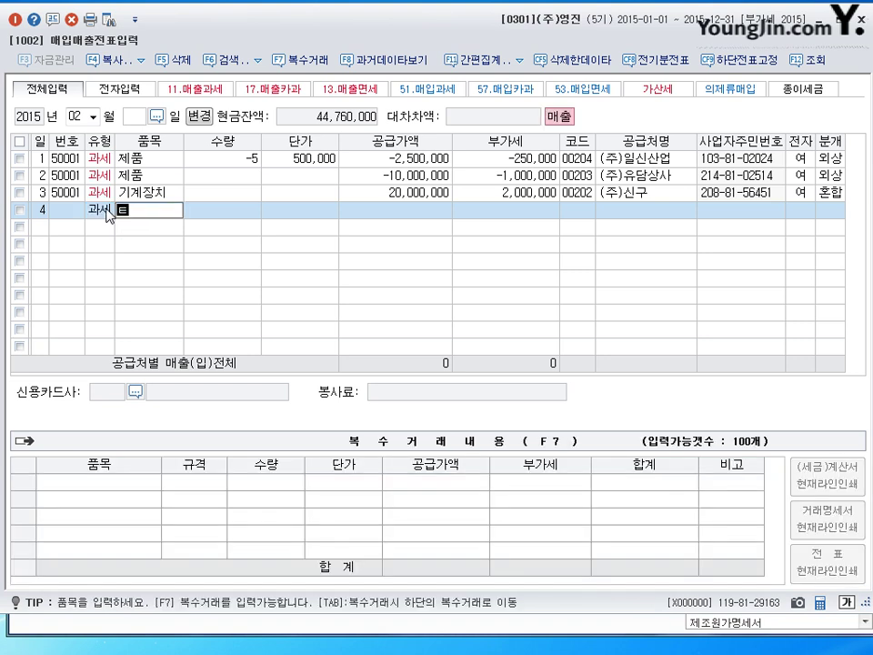
text(ㅡㄹㅓㄱ)
key(Return)
key(Return)
key(Return)
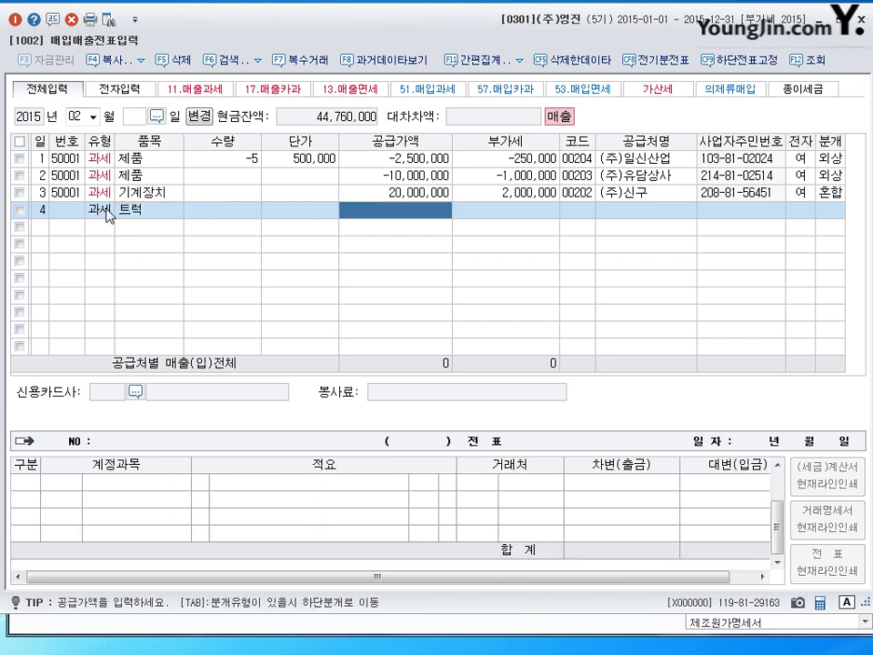
text(20000000)
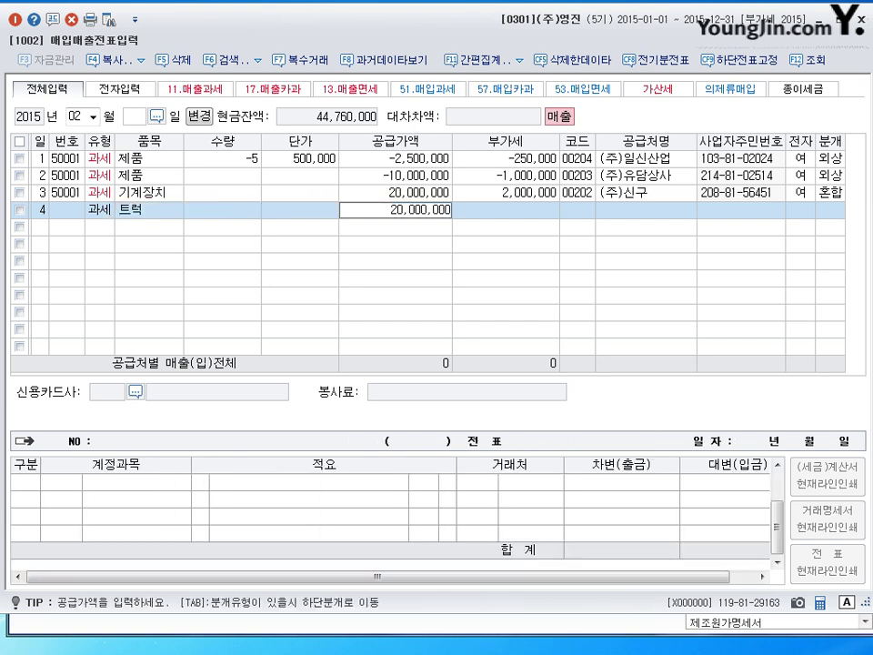
key(Return)
key(Return)
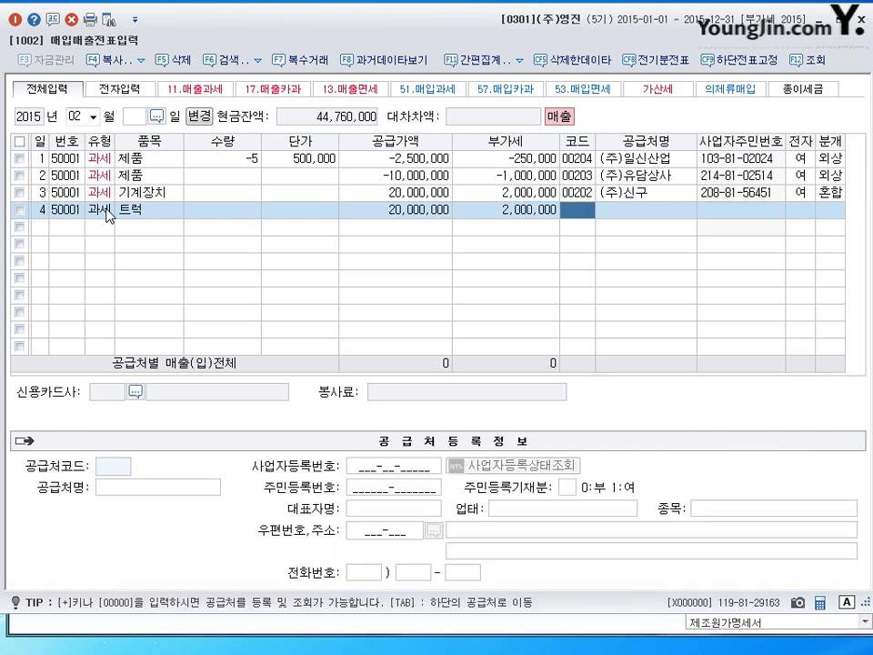
text(아이)
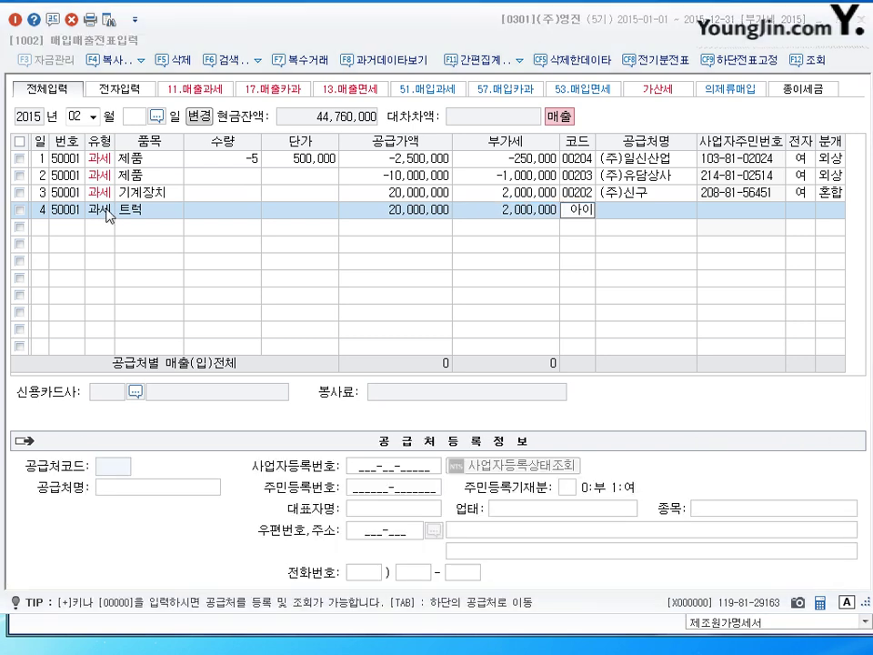
key(Return)
key(Return)
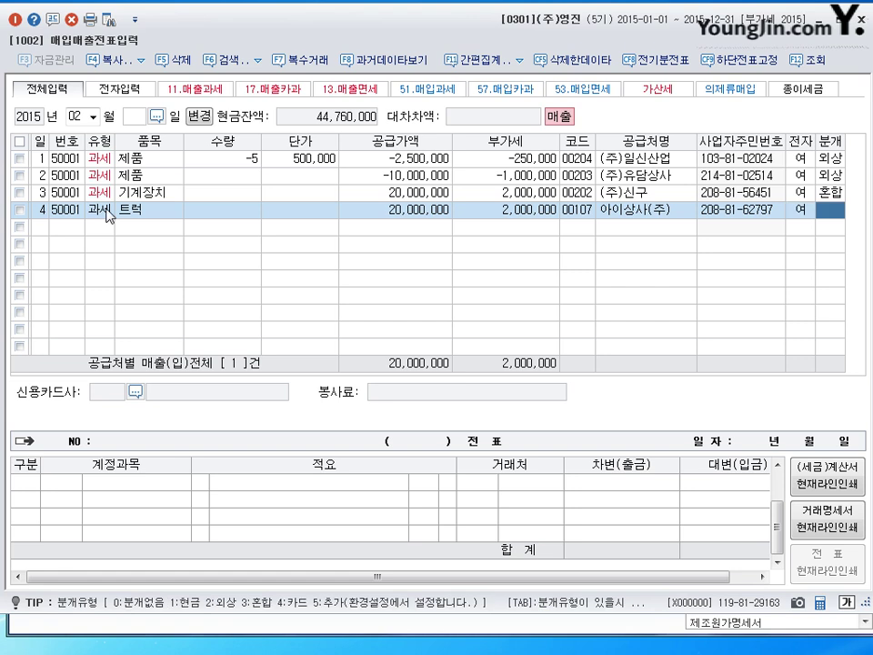
key(3)
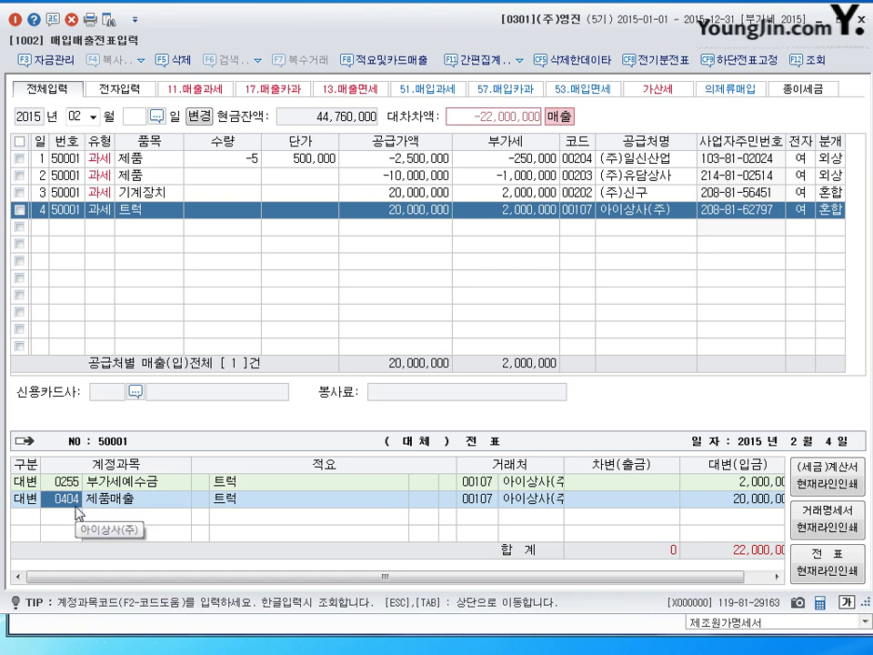
Change the second credit line to 0208 차량운반구 at 35,000,000 and resize columns to show 부서.
text(0208)
key(Return)
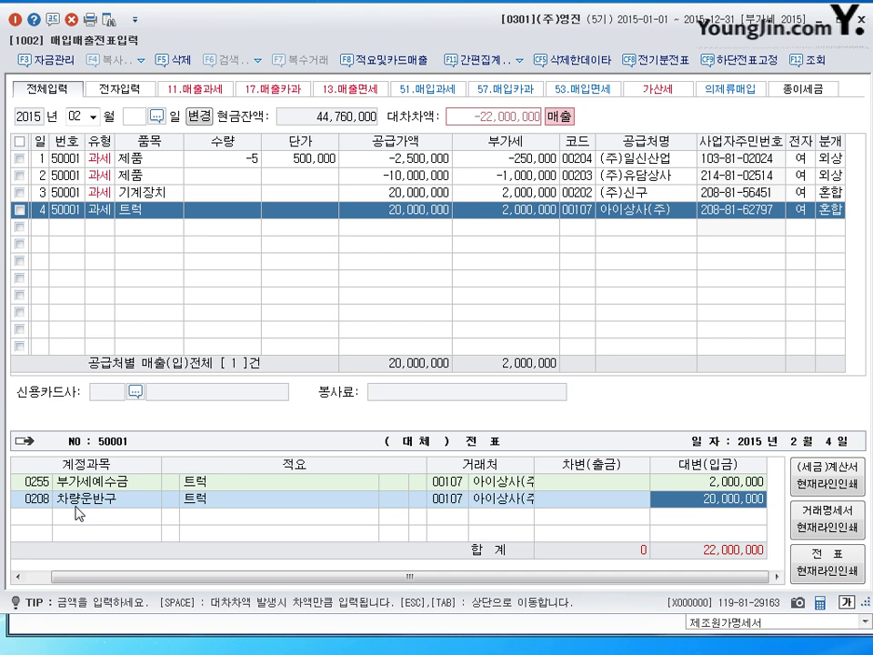
text(35000000)
key(Return)
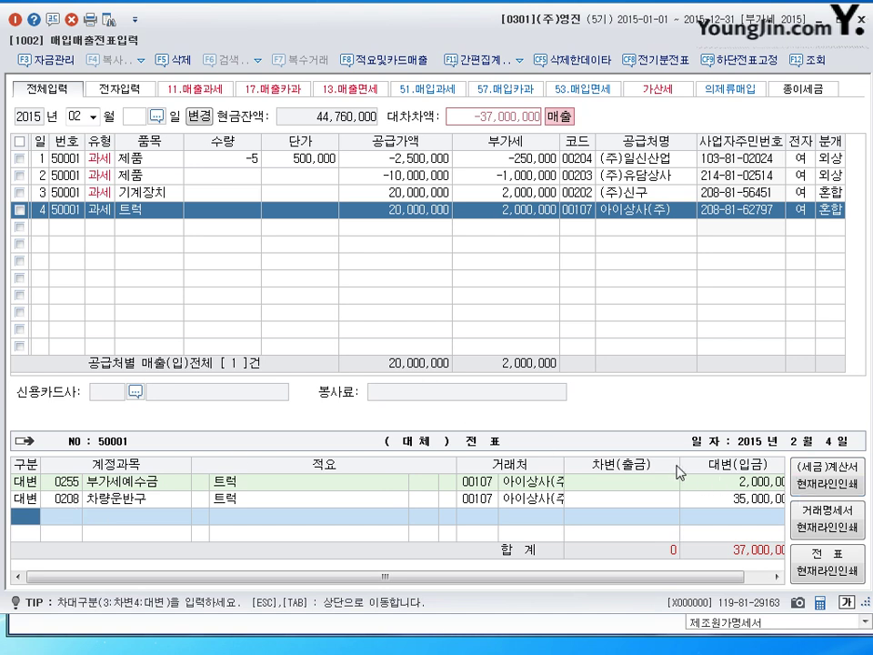
drag(678, 466, 619, 466)
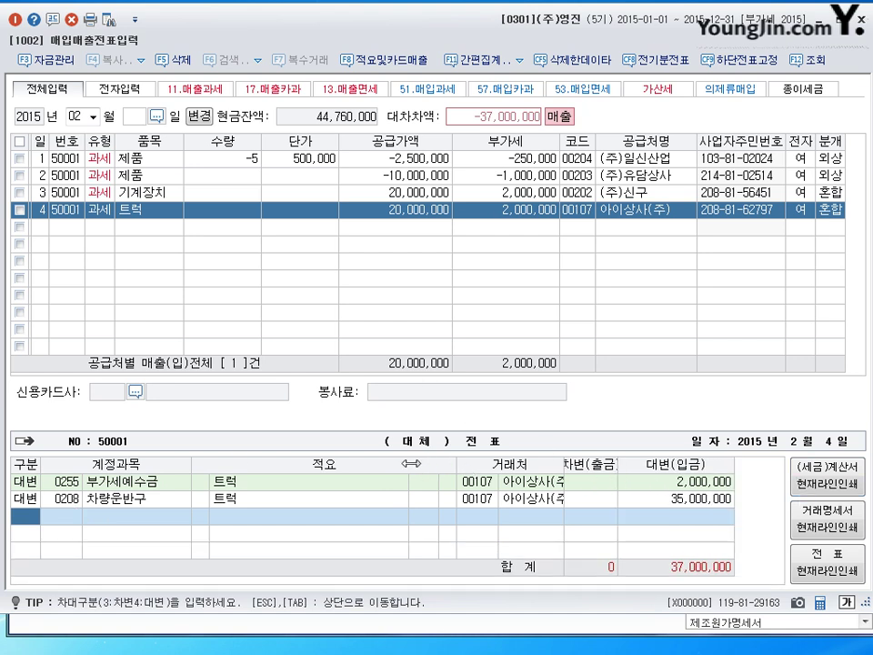
drag(412, 464, 366, 464)
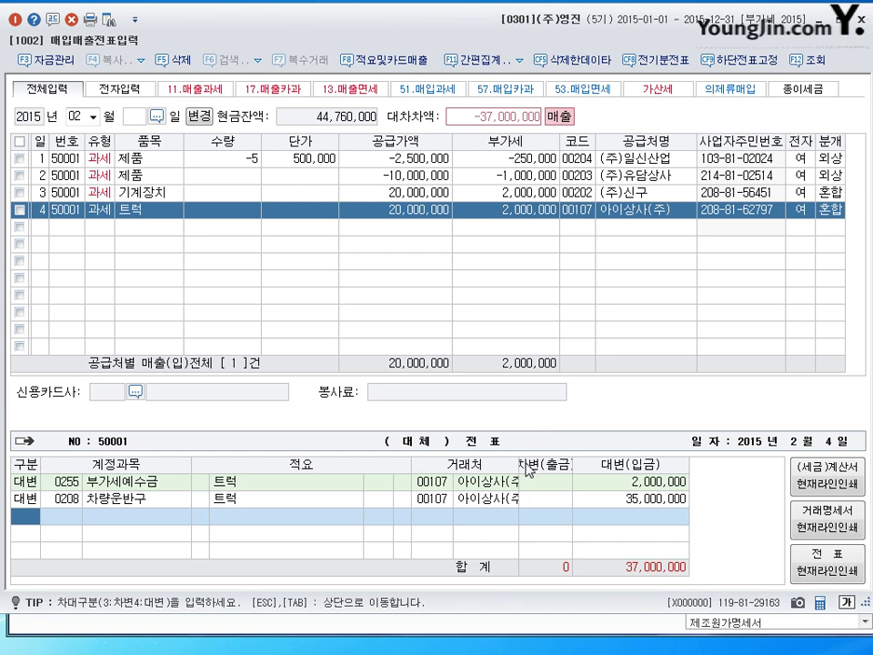
drag(526, 467, 604, 466)
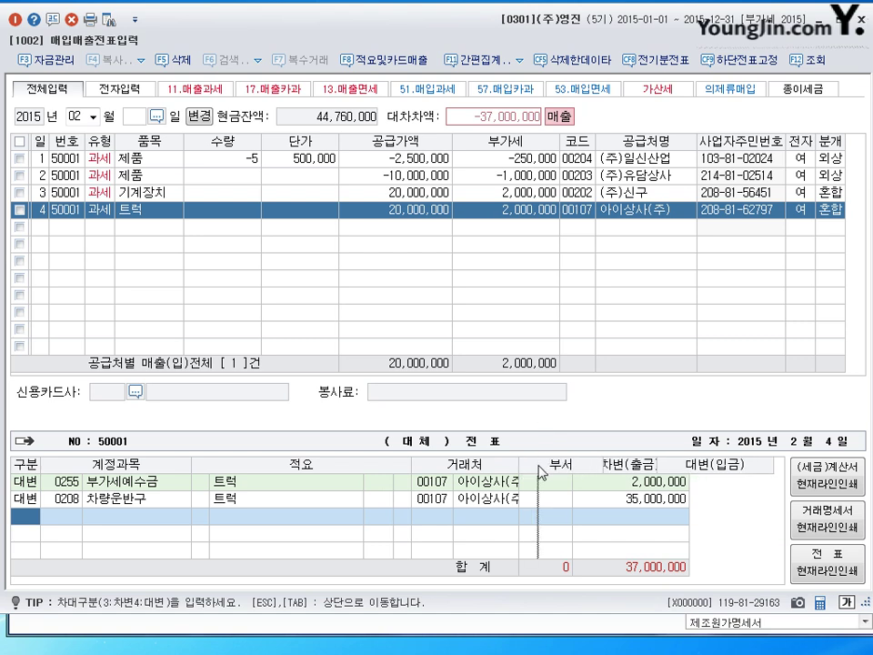
click(714, 502)
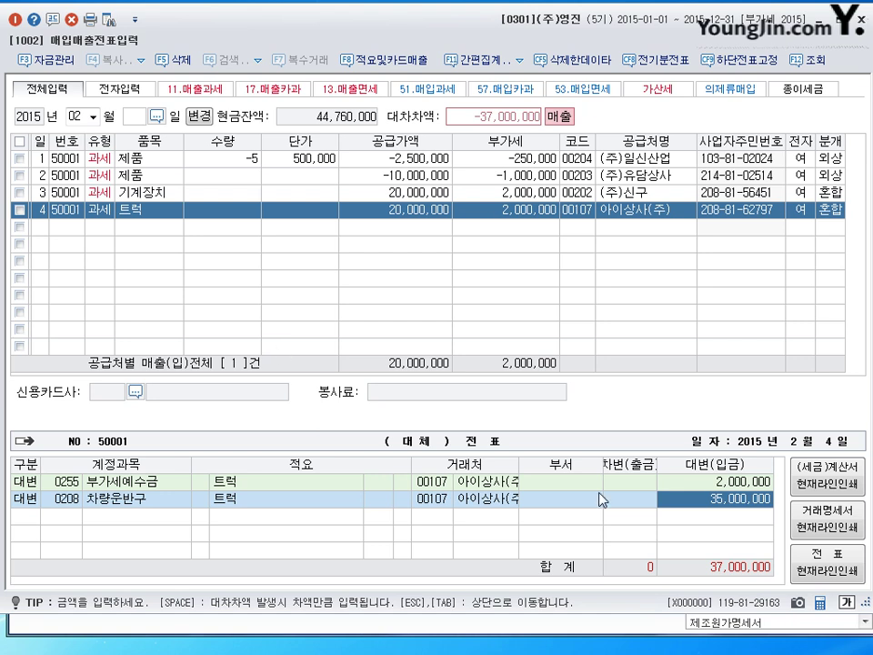
Add a debit line for 0209 accumulated depreciation of 16,500,000.
key(Return)
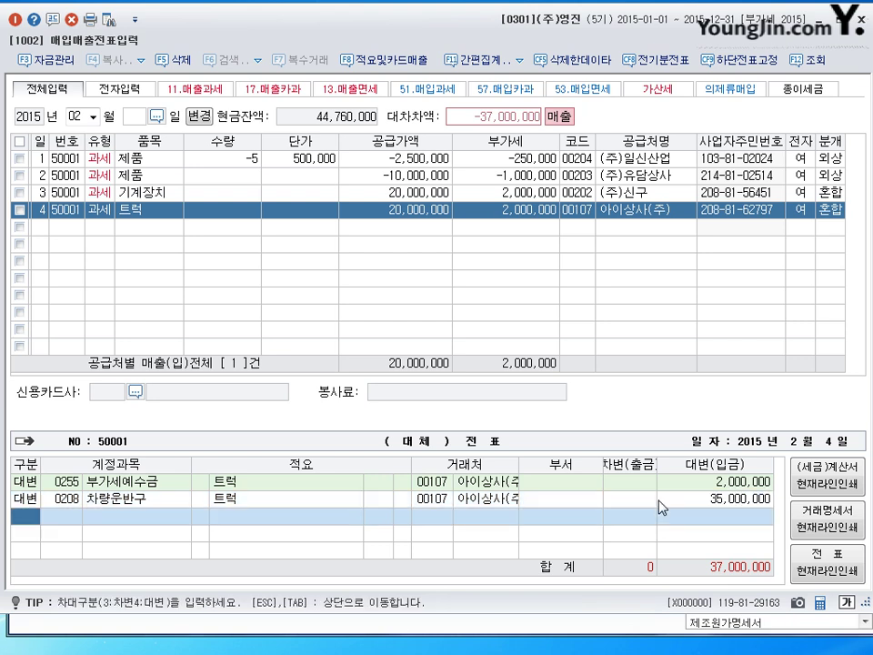
key(3)
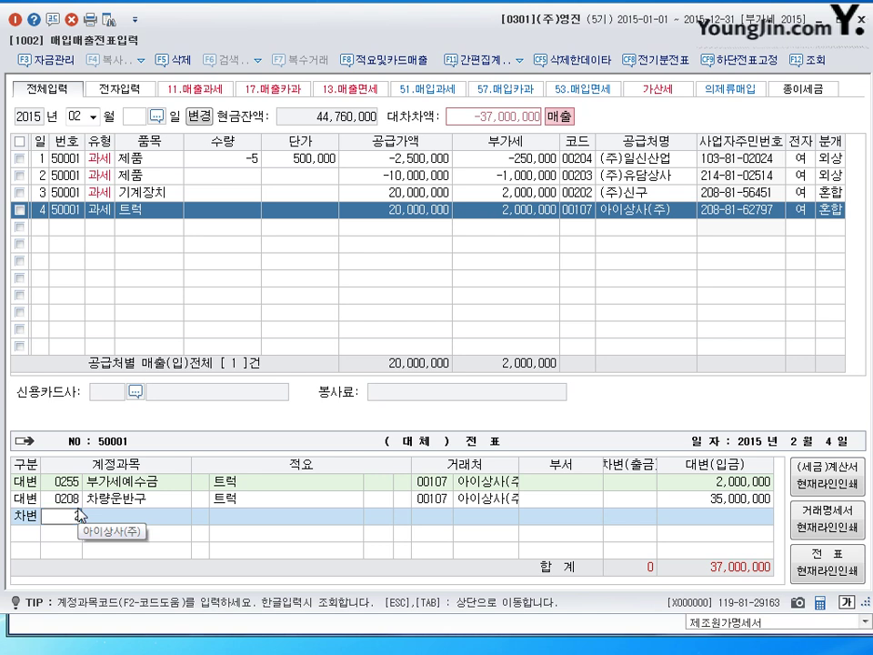
text(209)
key(Return)
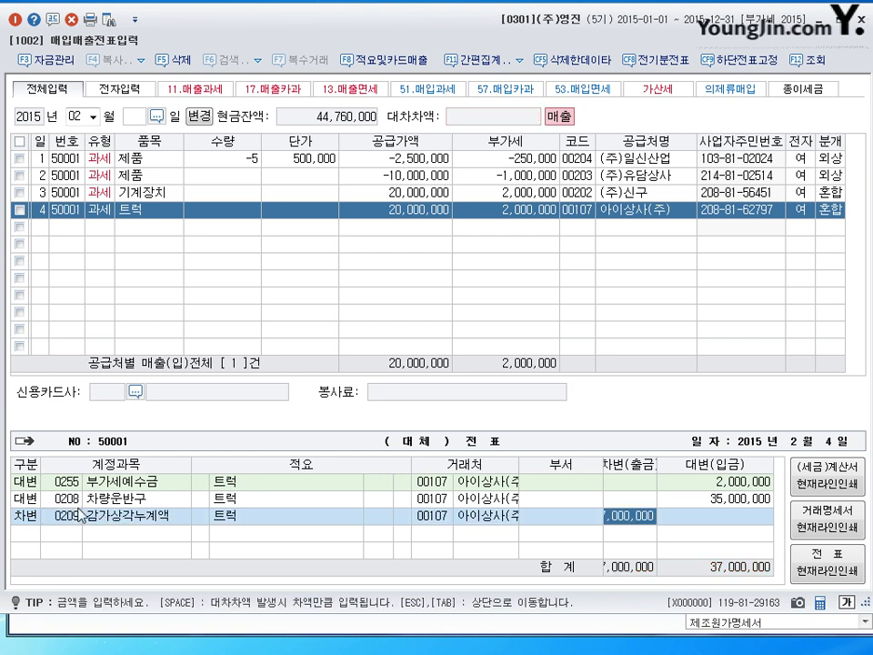
text(16500000)
key(Return)
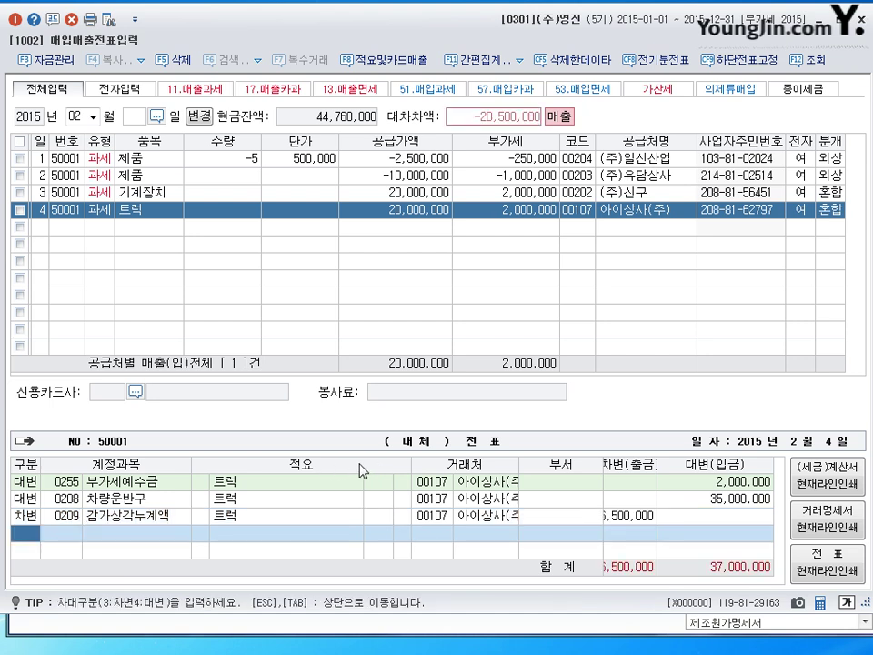
drag(363, 471, 351, 474)
drag(603, 475, 636, 474)
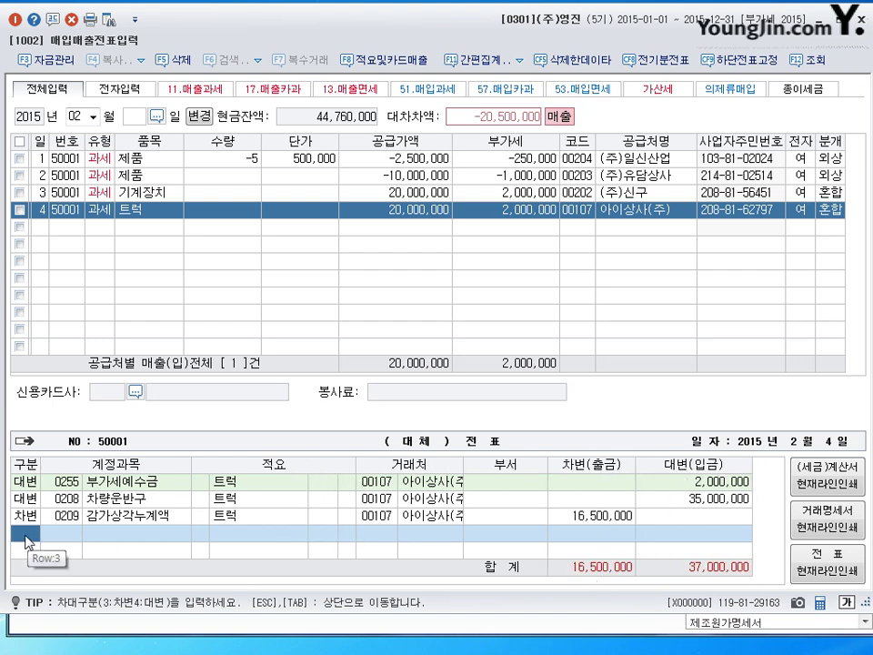
Add debit lines for 0251 payables 5,000,000 and 0101 cash 17,000,000.
text(3)
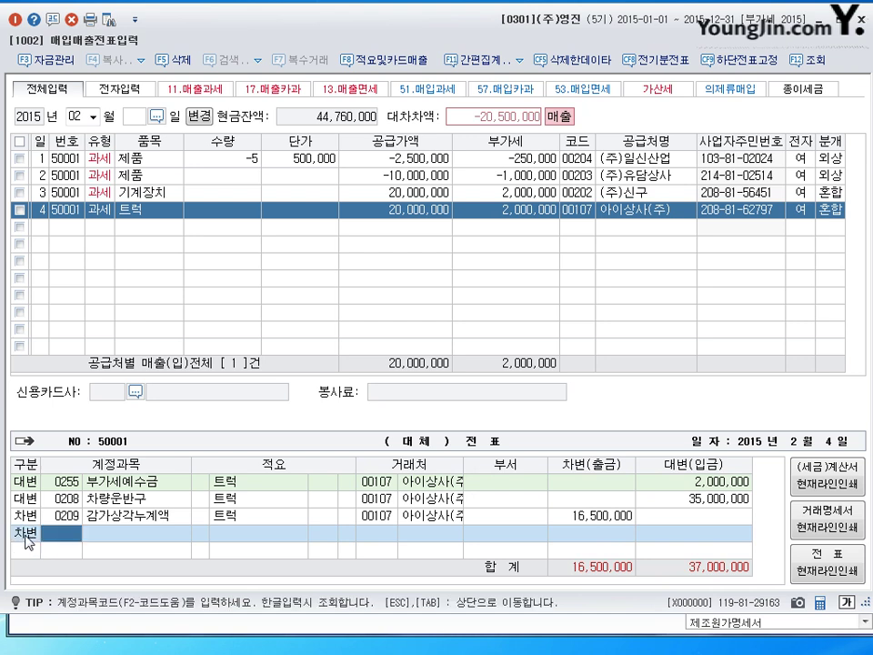
text(251)
key(Return)
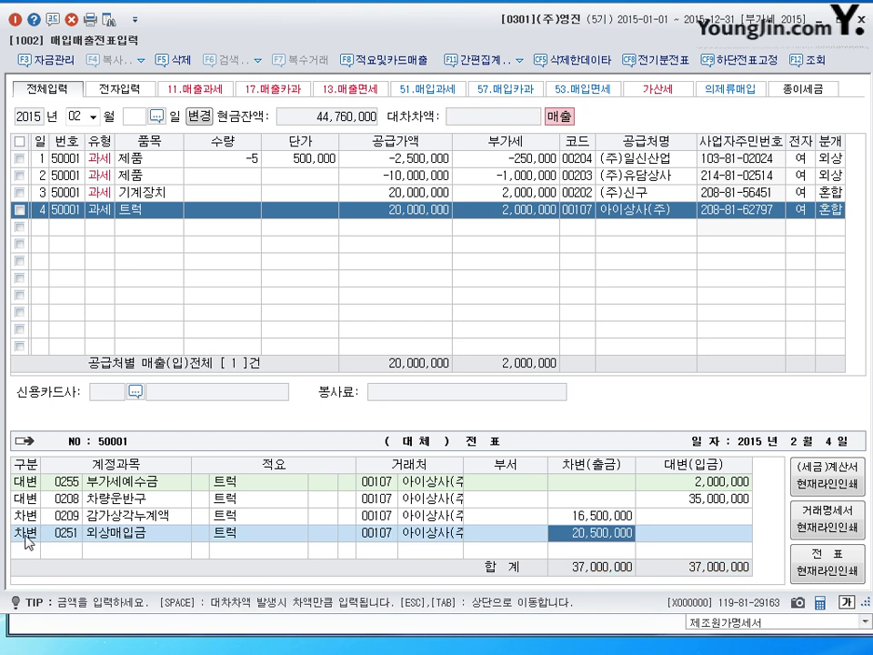
text(5000000)
key(Return)
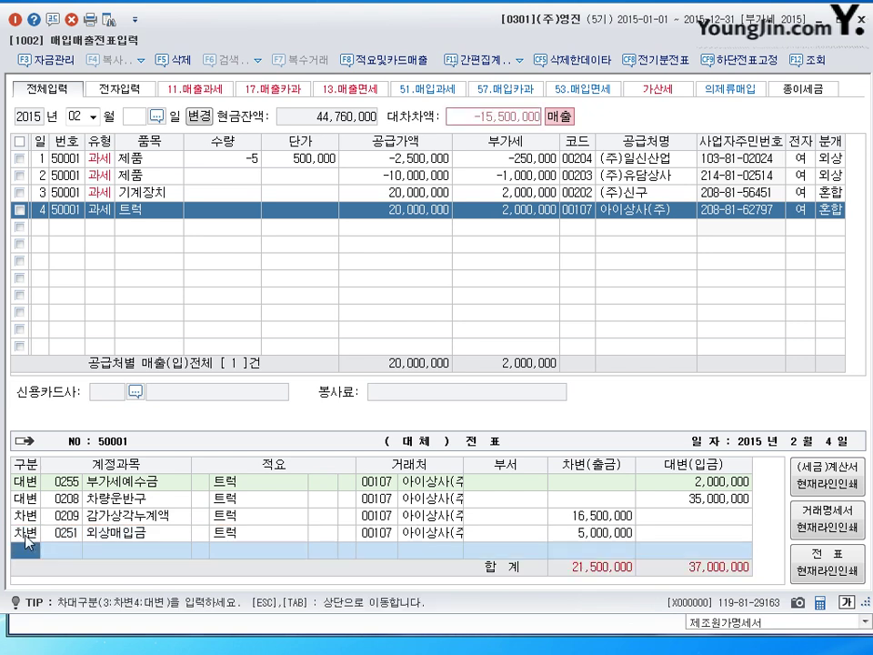
text(3)
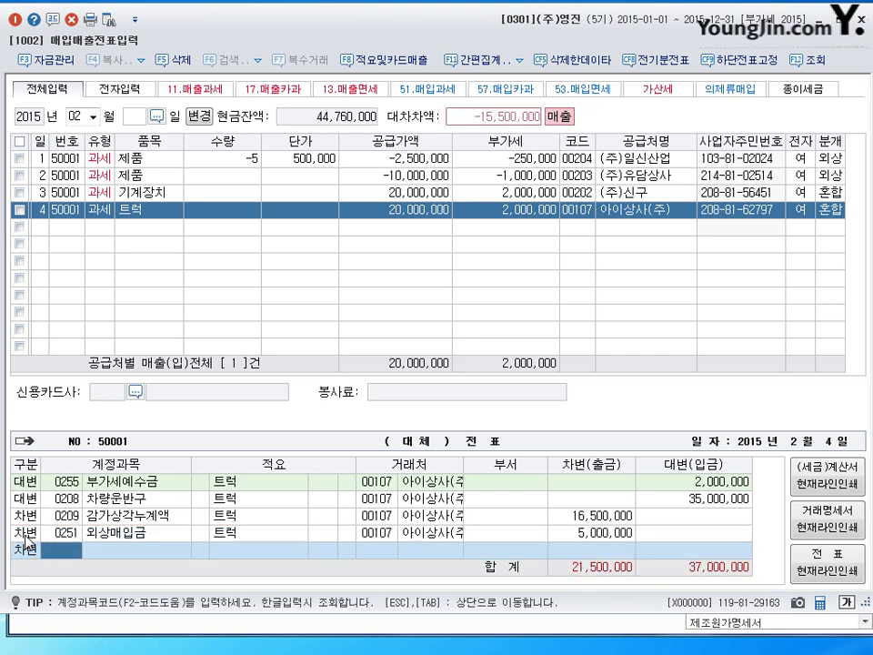
text(101)
key(Return)
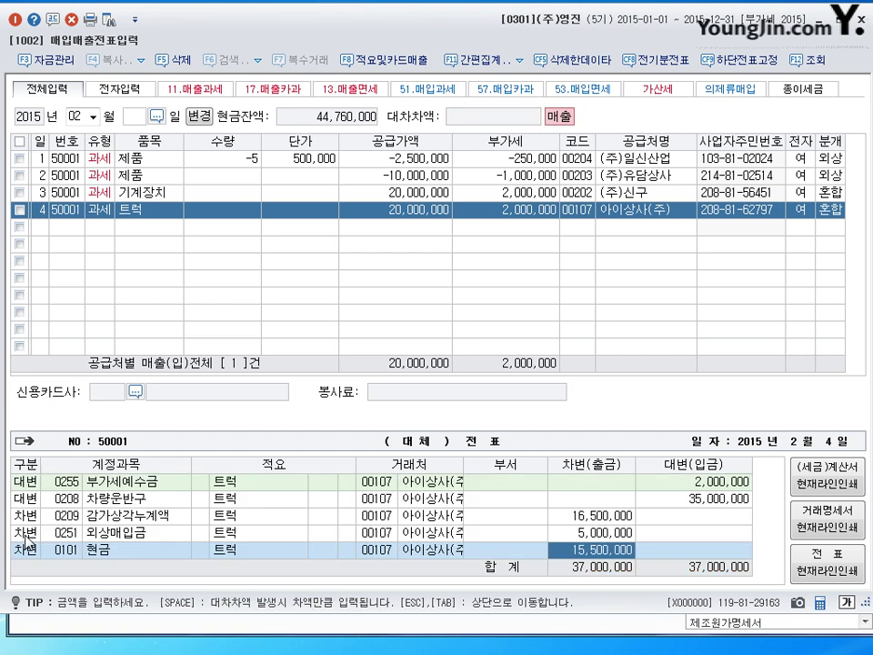
text(17000000)
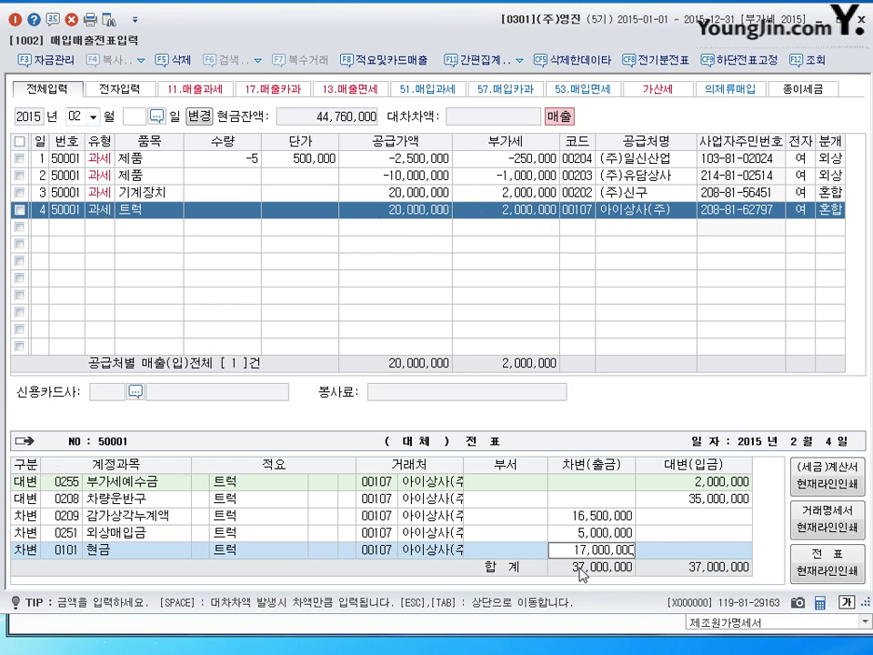
key(Return)
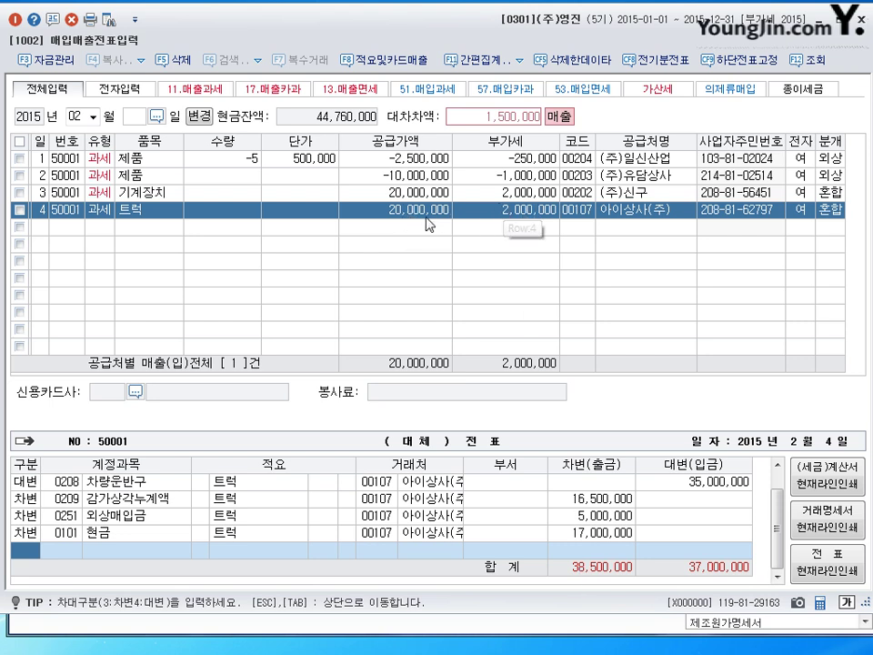
Credit 0914 gain on asset disposal 1,500,000 so the entry balances at 38,500,000.
key(4)
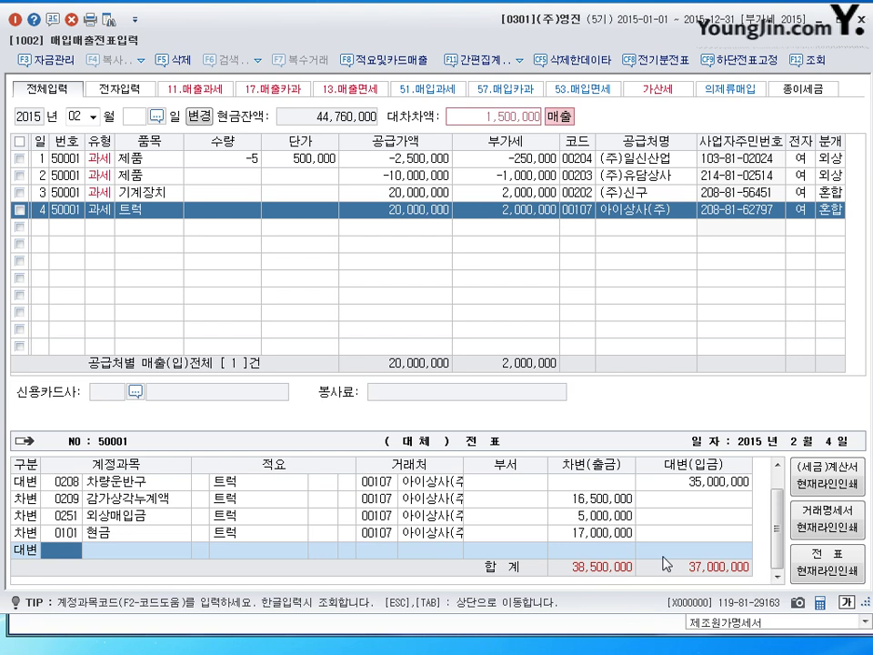
text(0914)
key(Return)
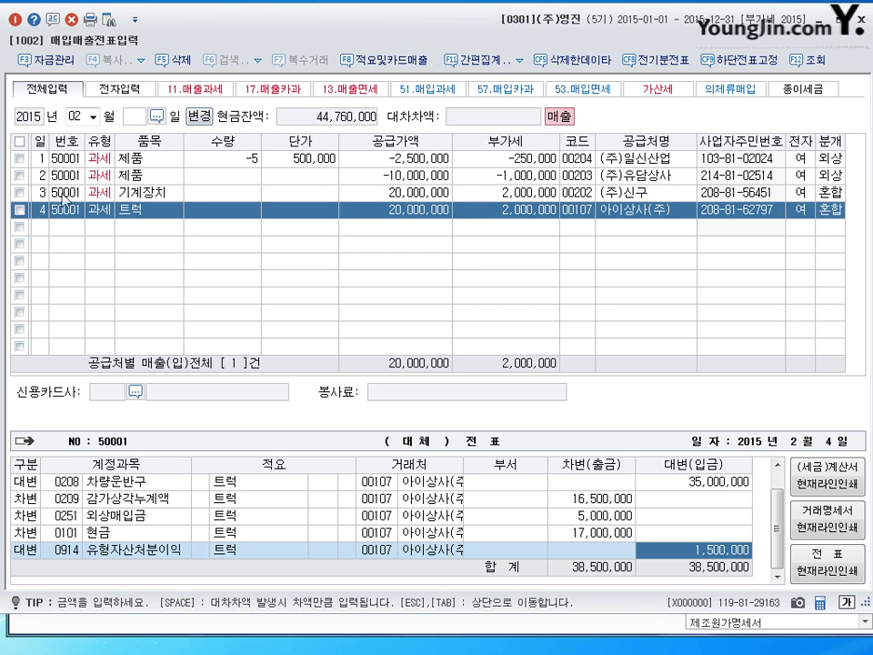
click(39, 227)
Date the new row 5 sale February 5.
text(5)
key(Return)
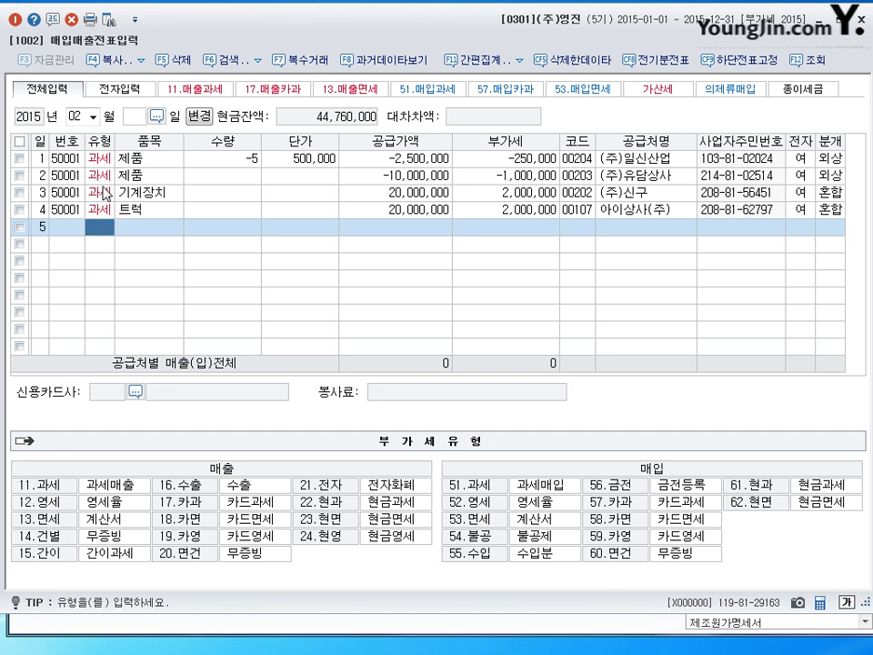
Enter a 12 영세 sale of 40 가방 at 170,000 each.
text(12)
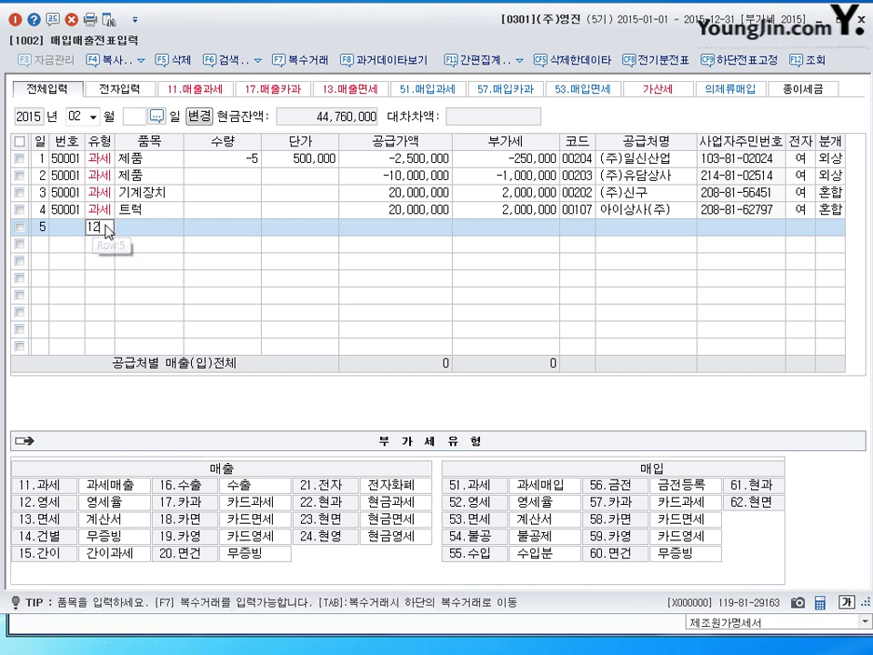
key(Return)
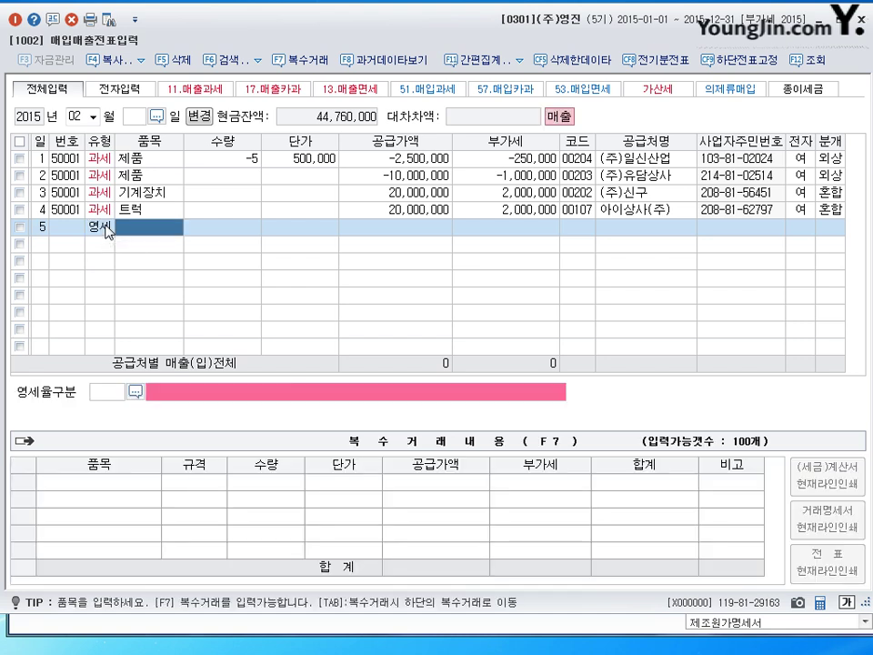
text(가)
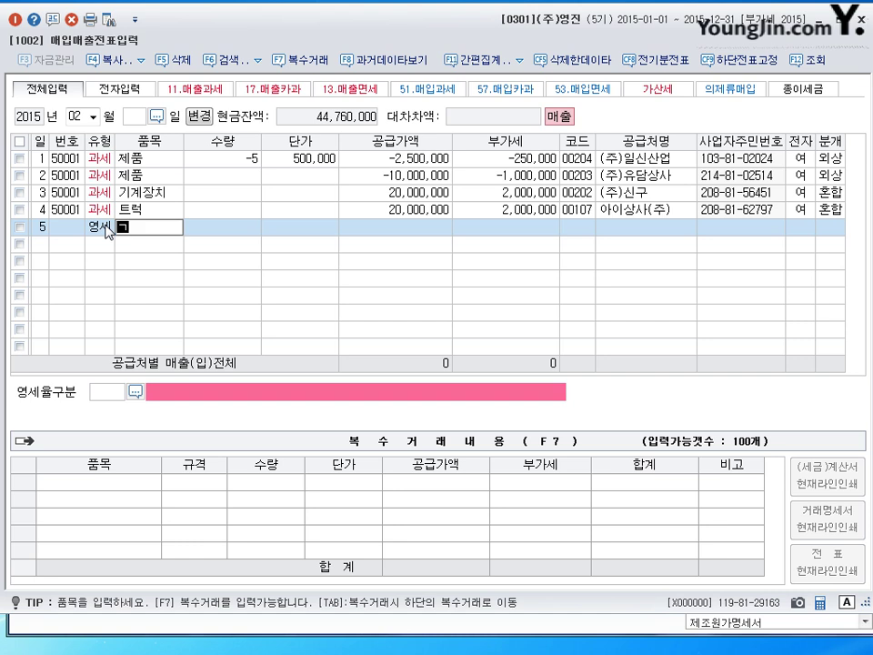
text(ㄹㅏㅇ)
key(Return)
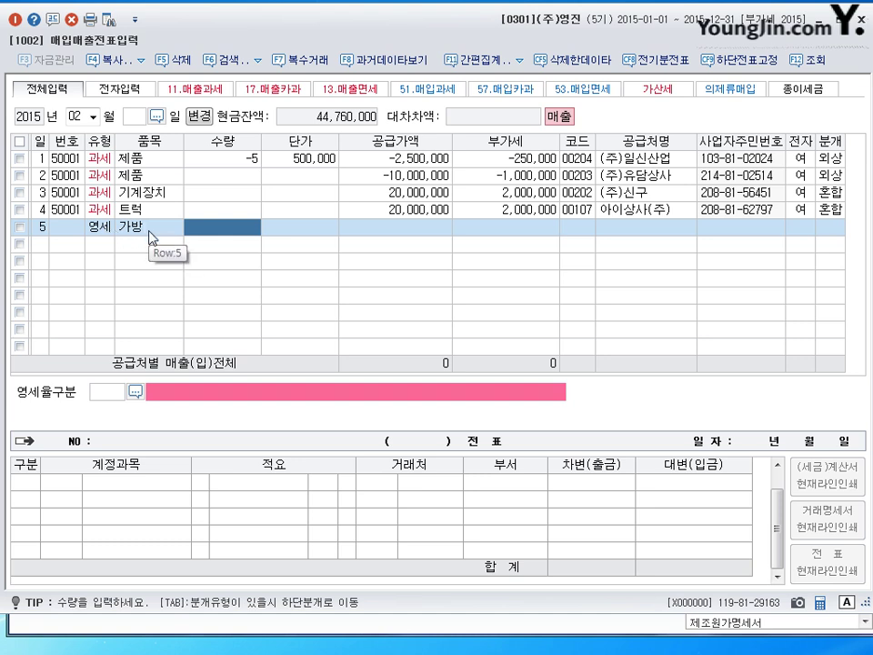
text(40)
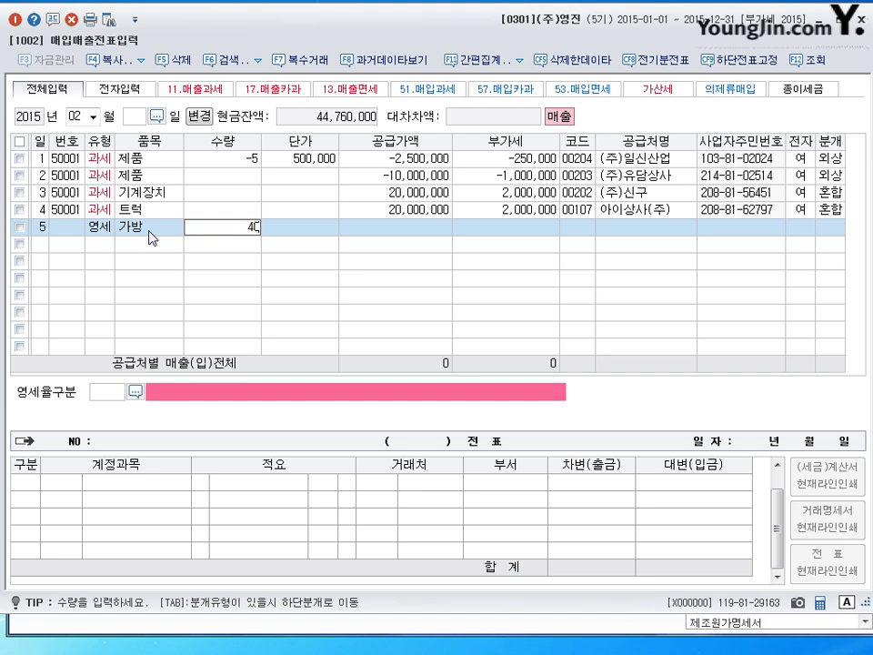
key(Return)
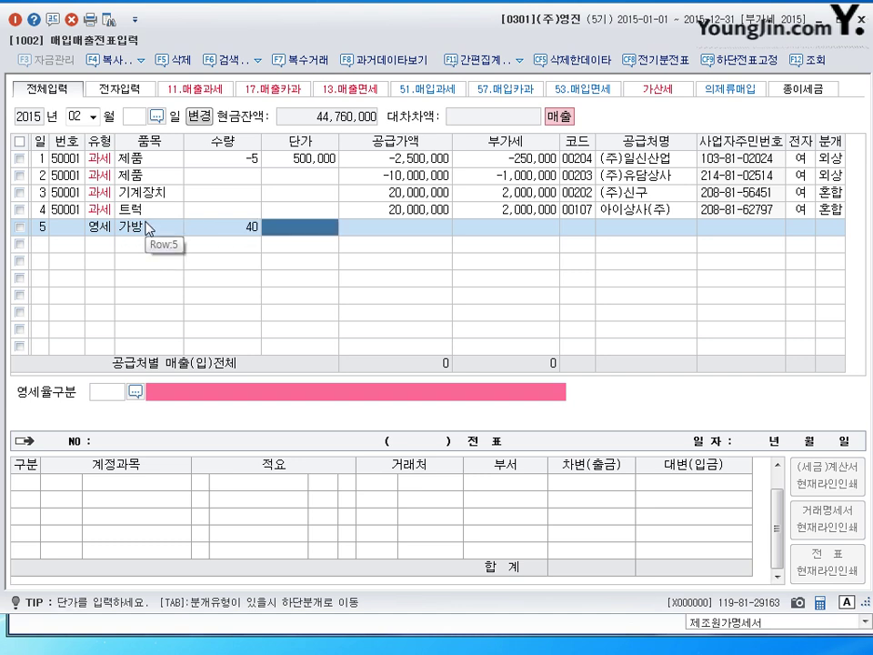
text(170000)
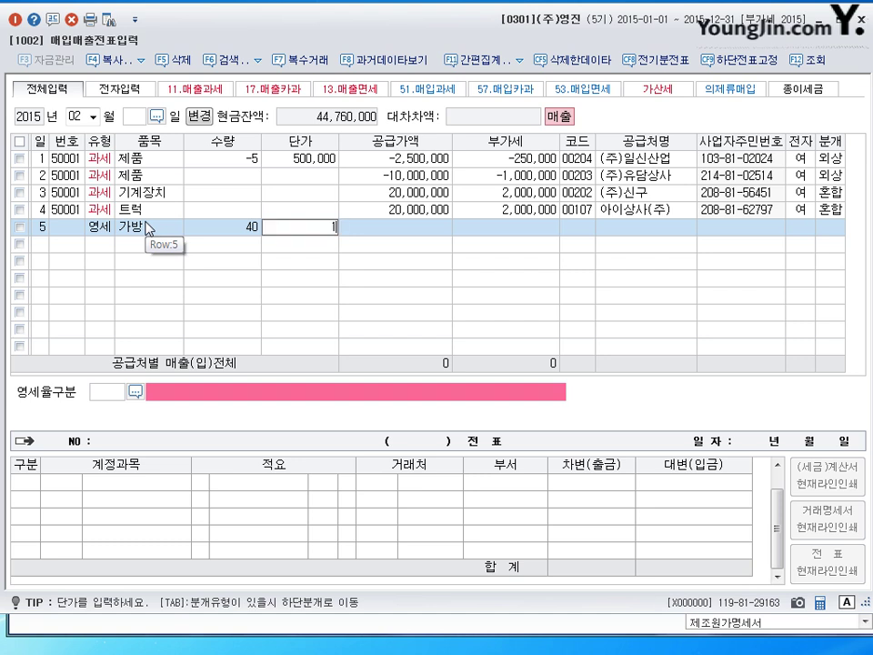
key(Return)
key(Return)
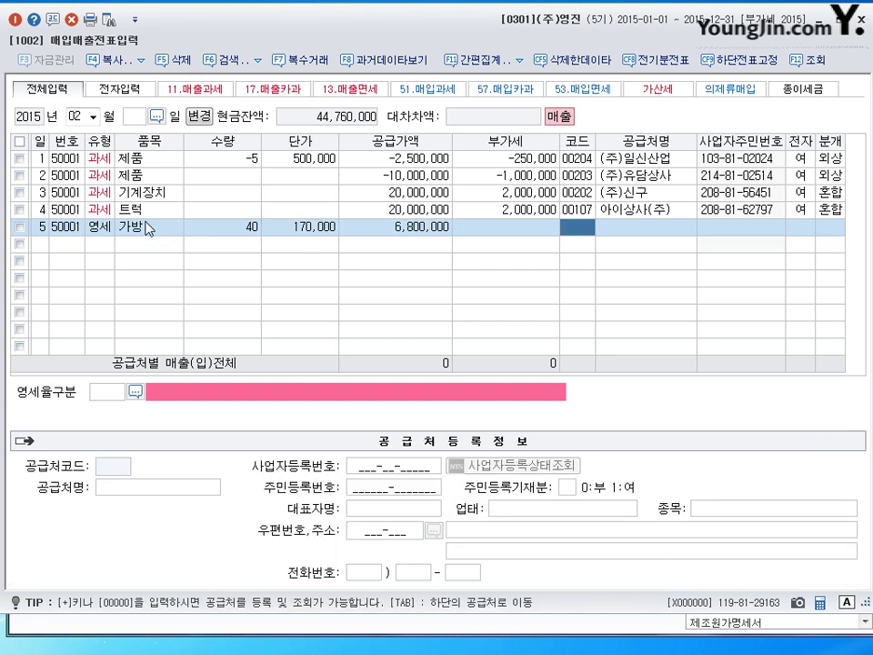
Set the customer to (주)상도 and mark the invoice electronic (1, 여).
text(사ㅇ되)
key(Return)
key(Return)
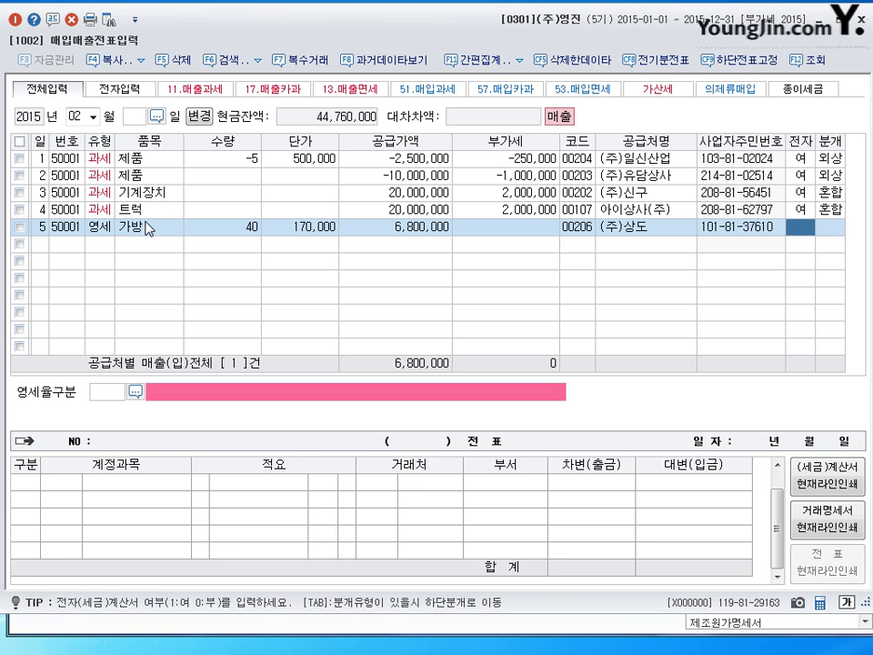
text(1)
key(Return)
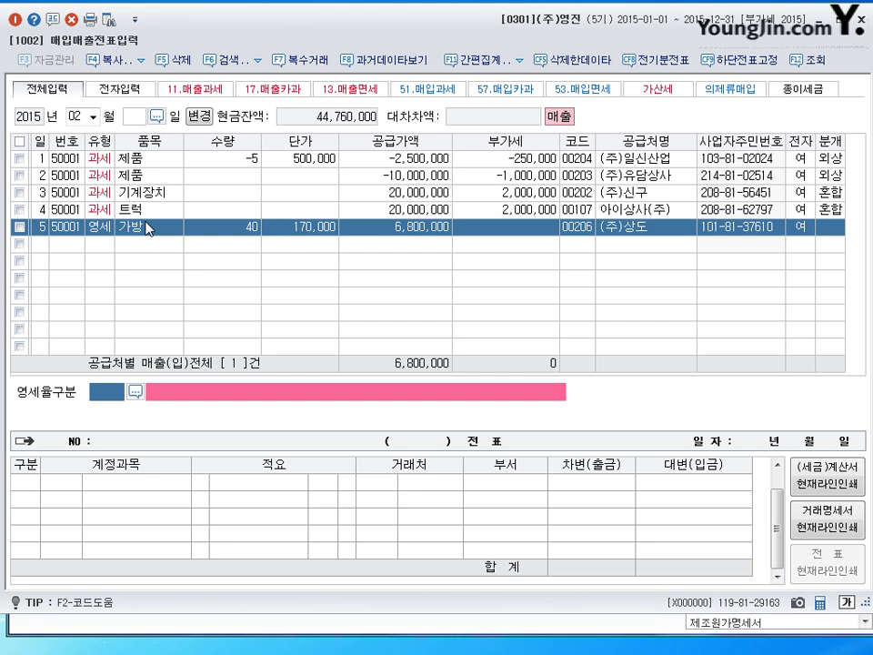
Set 영세율구분 to code 3, 내국신용장·구매확인서에 의하여 공급하는 재화.
click(139, 393)
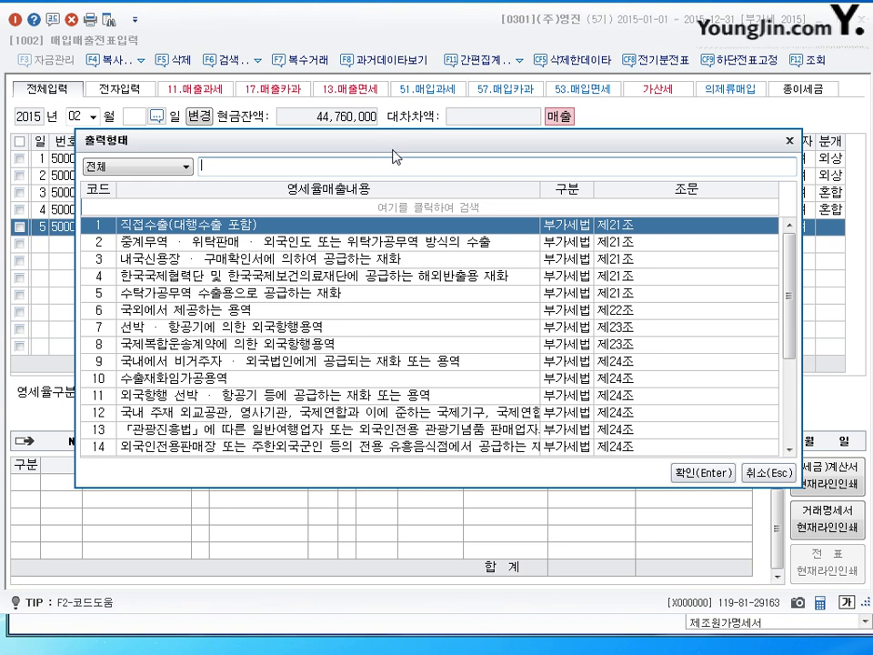
drag(397, 144, 398, 178)
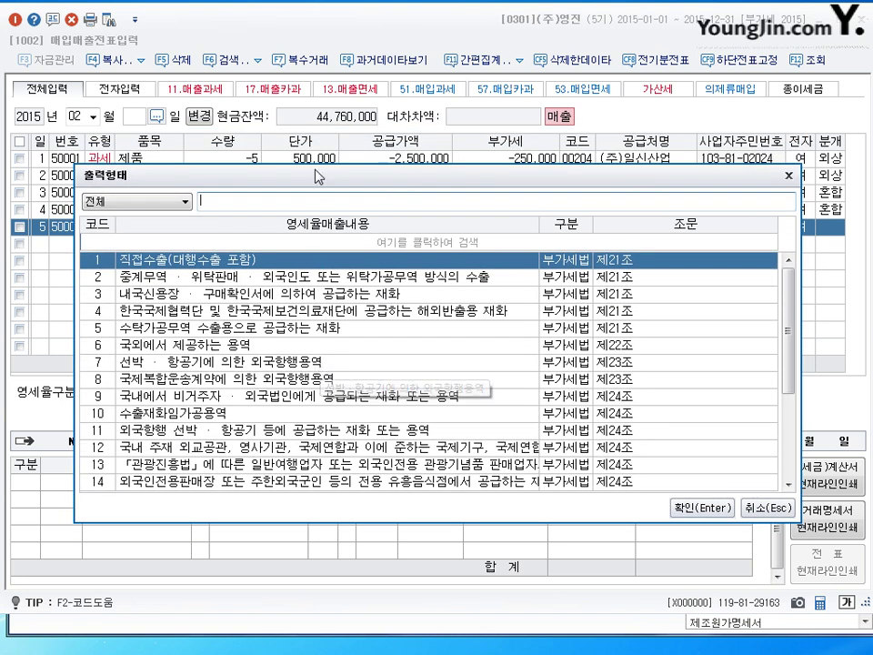
mouse_move(319, 175)
mouse_down()
mouse_move(312, 202)
mouse_move(314, 173)
mouse_up()
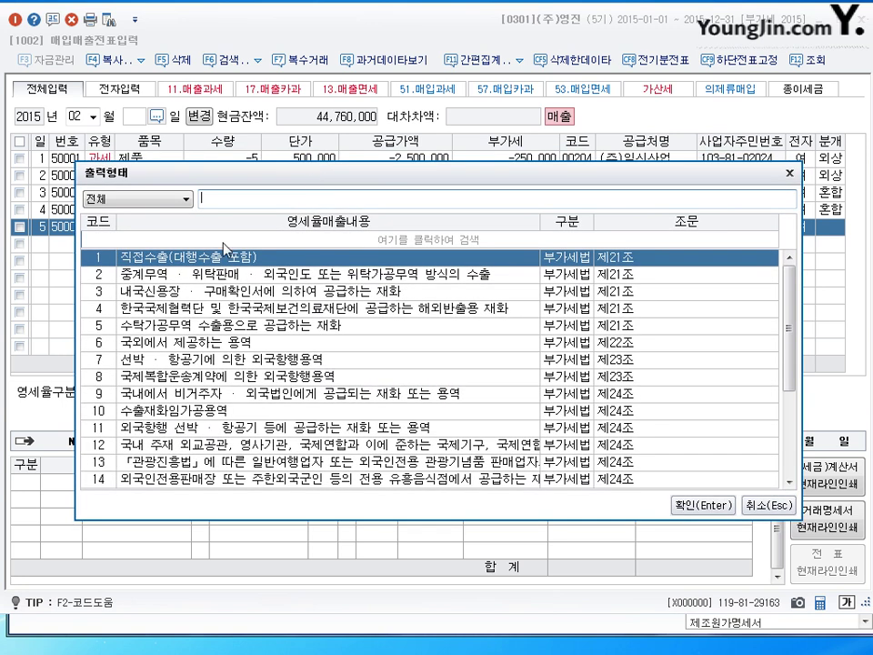
key(Down)
key(Down)
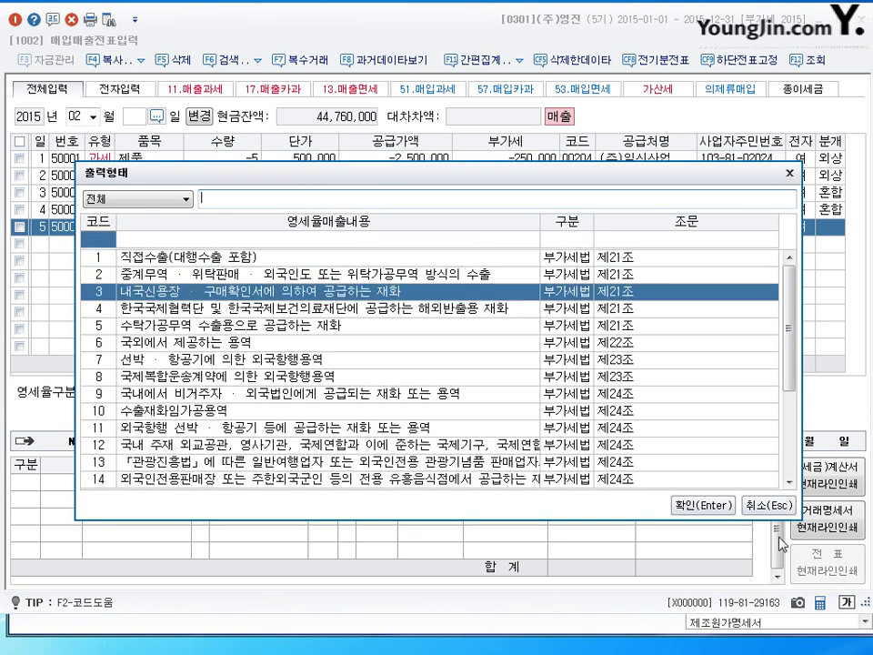
click(715, 505)
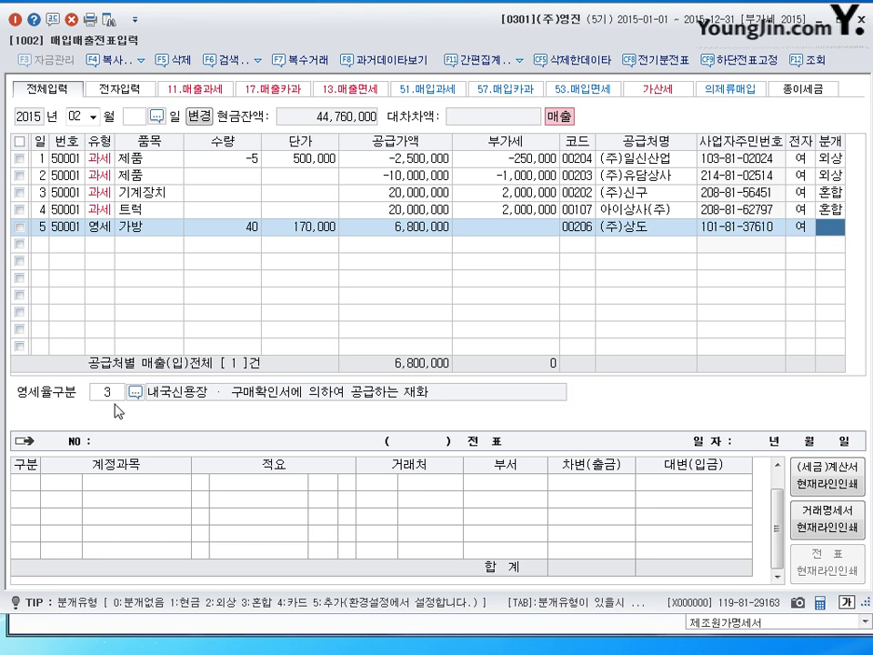
Make a 혼합 entry debiting 0102 당좌예금 6,800,000 against 제품매출.
text(3)
key(Return)
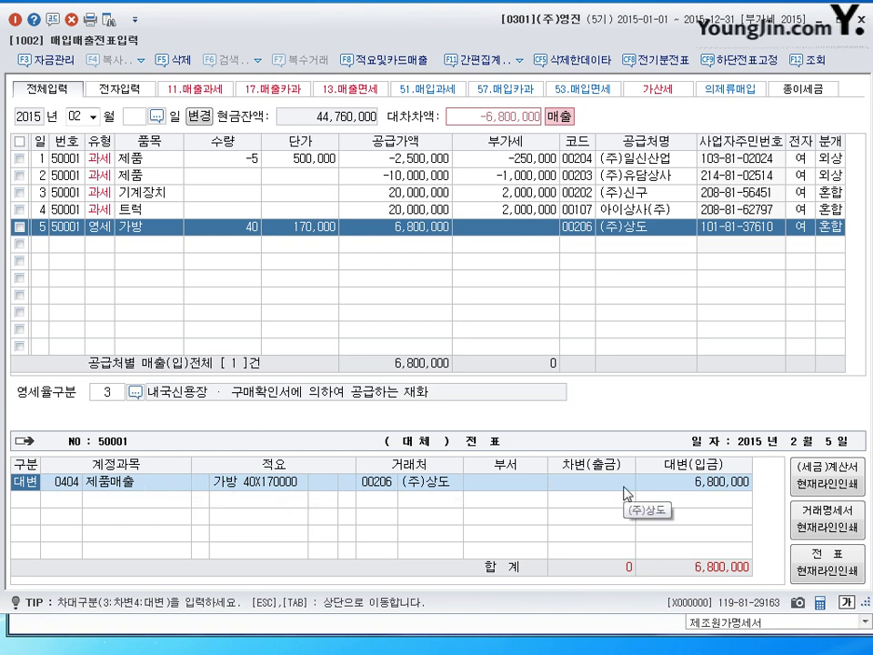
click(702, 484)
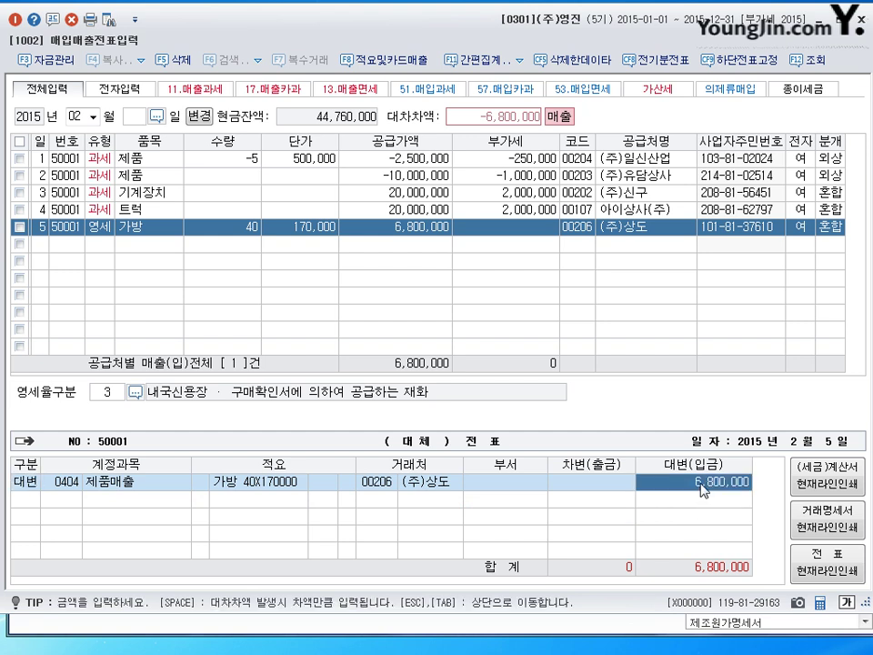
key(Return)
text(3)
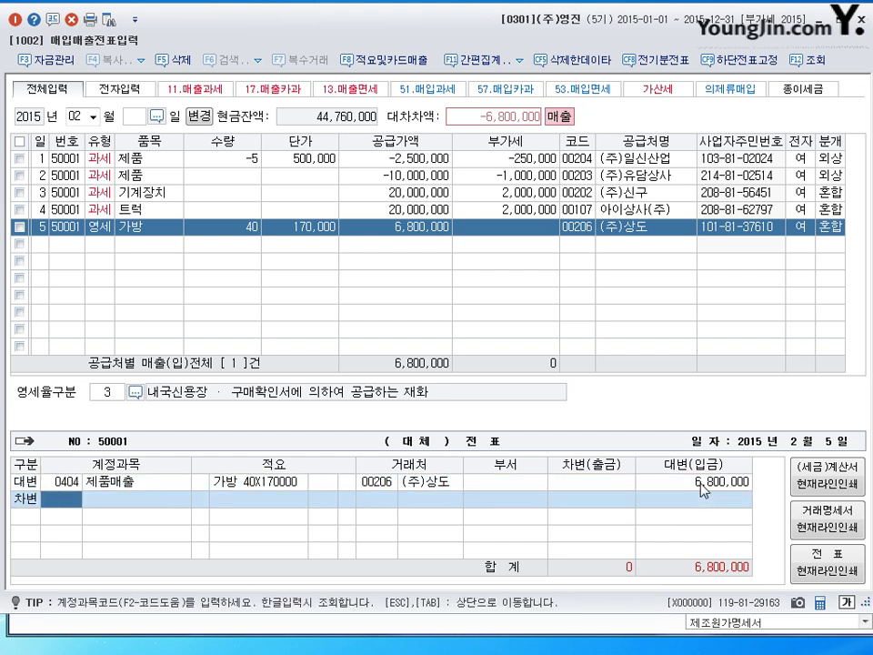
text(102)
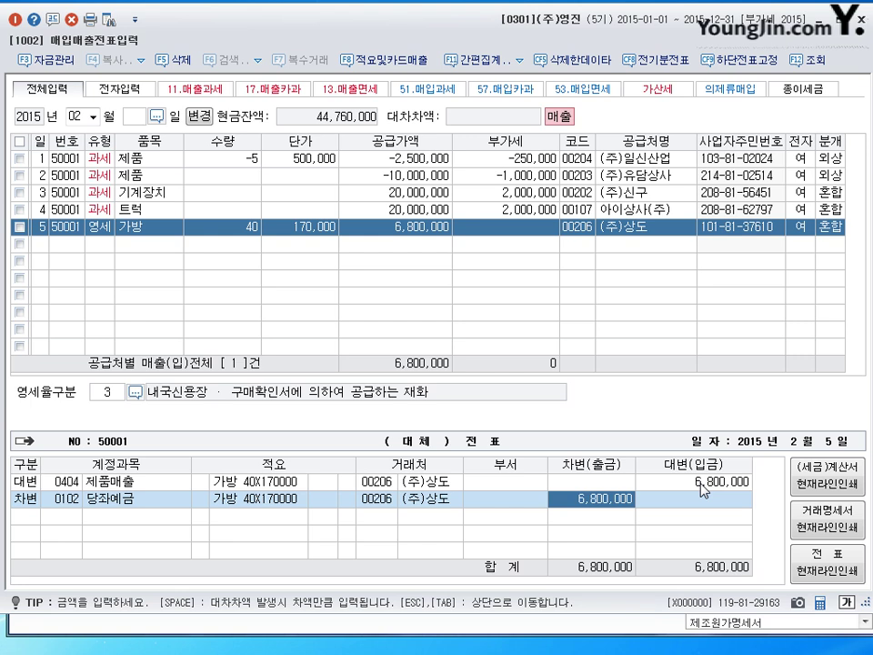
key(Return)
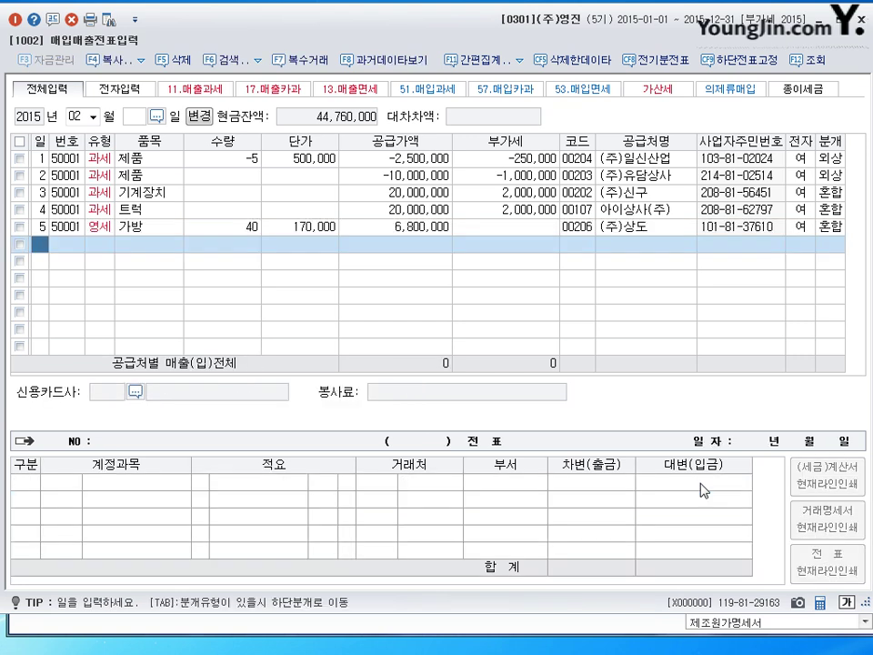
Start a February 6 sale of type 12 영세.
text(6)
key(Return)
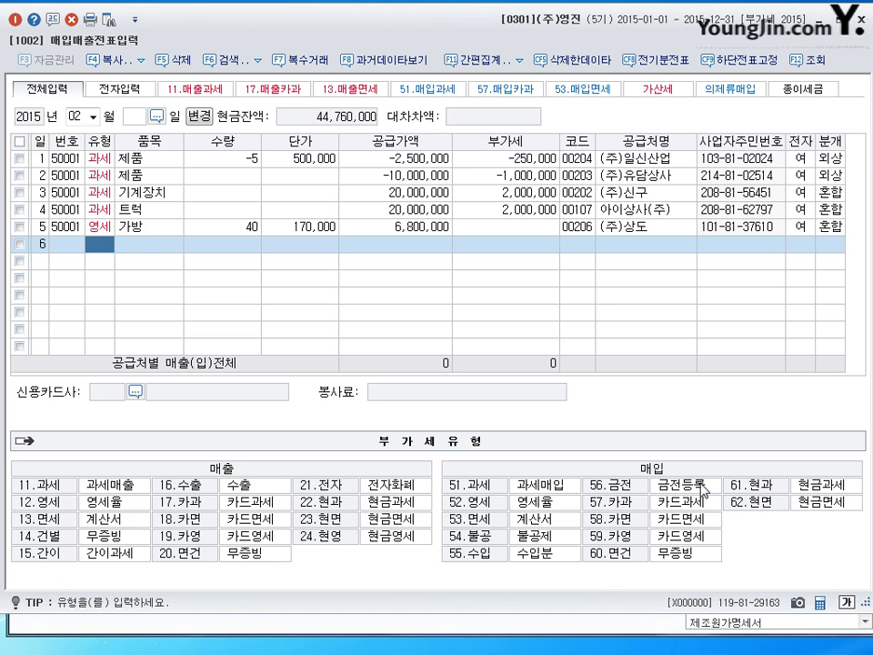
text(12)
key(Return)
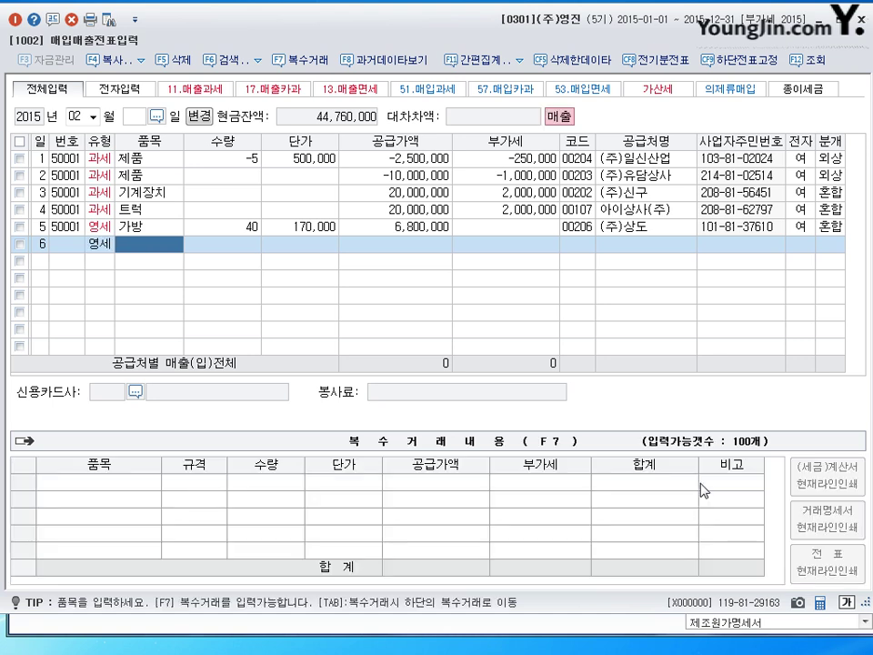
Enter 200 제품 at 1,000,000 each for customer 00206 (주)상도.
text(젤)
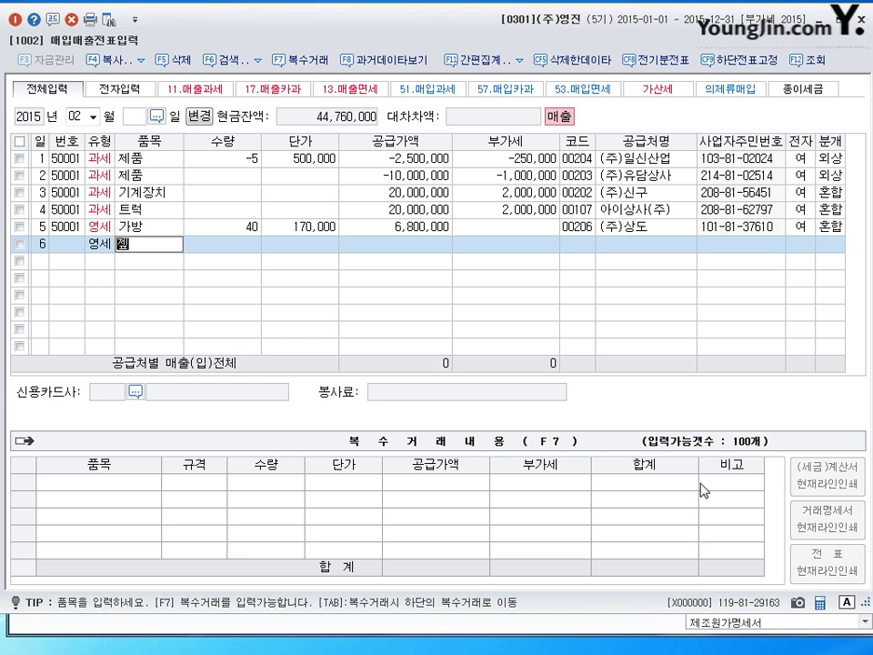
text(품)
key(Return)
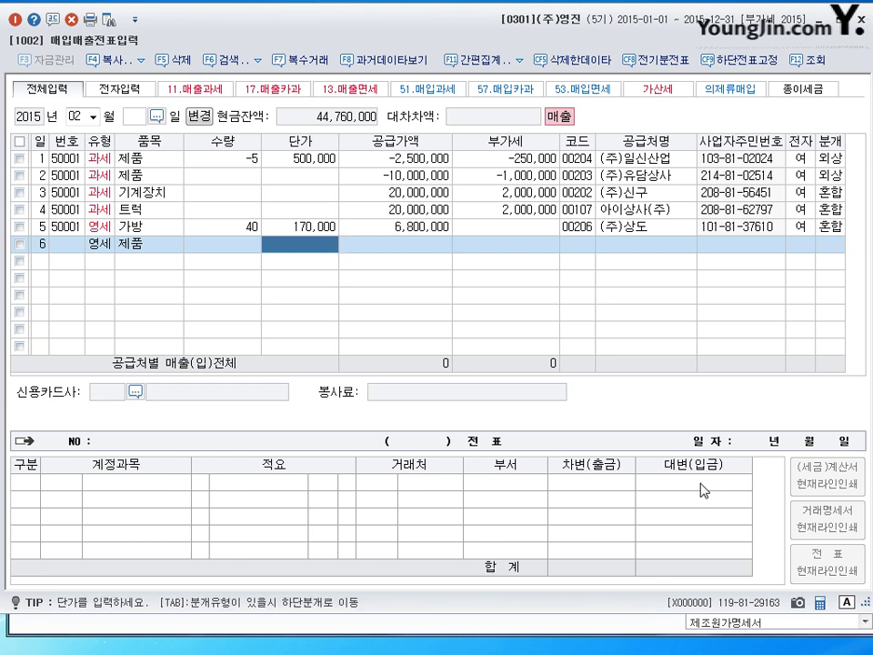
key(Left)
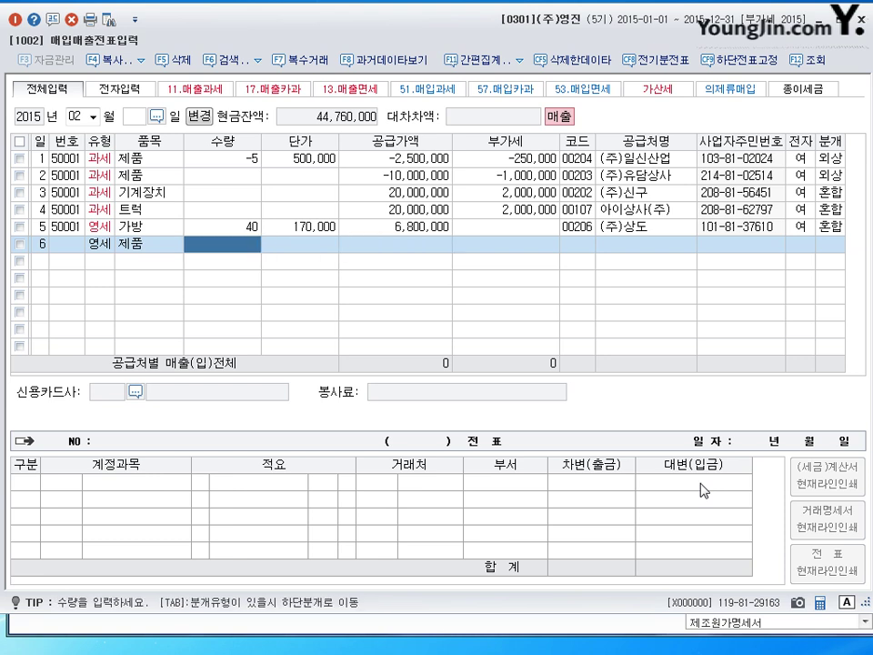
text(200)
key(Return)
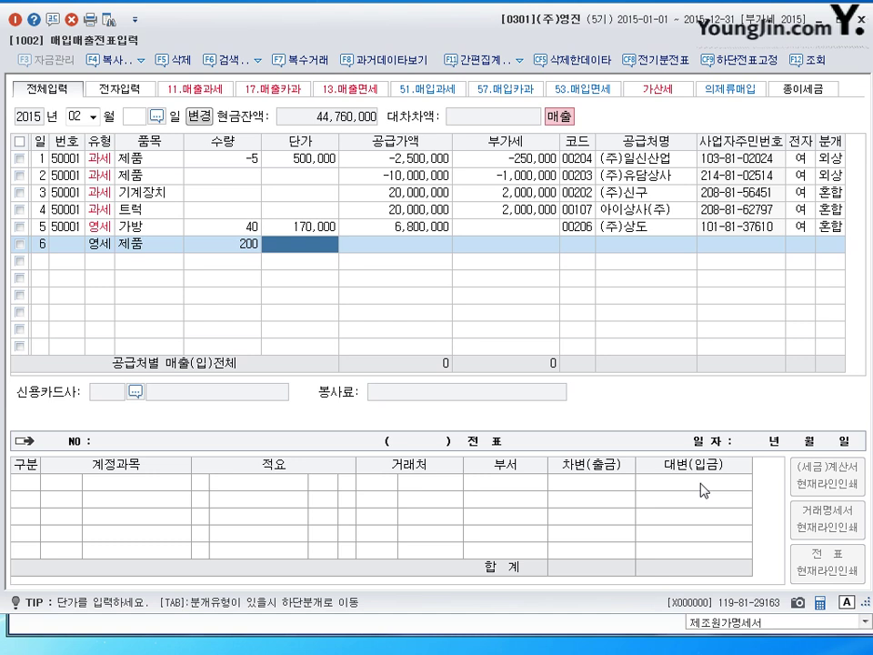
text(1000000)
key(Return)
key(Return)
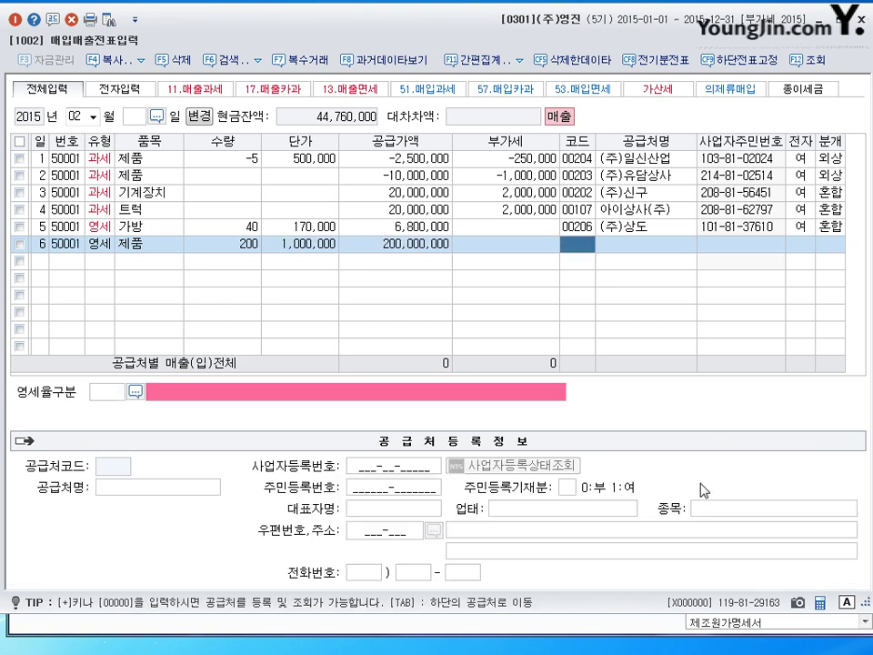
key(Return)
key(Return)
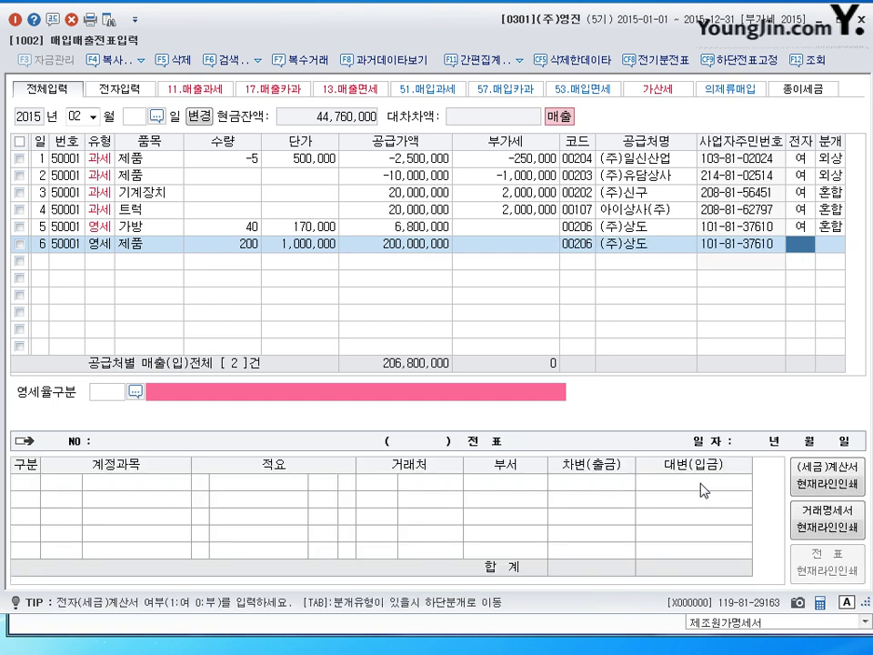
Mark the 제품 sale electronic, zero-rate category 3, with a 혼합 journal entry.
text(1)
key(Return)
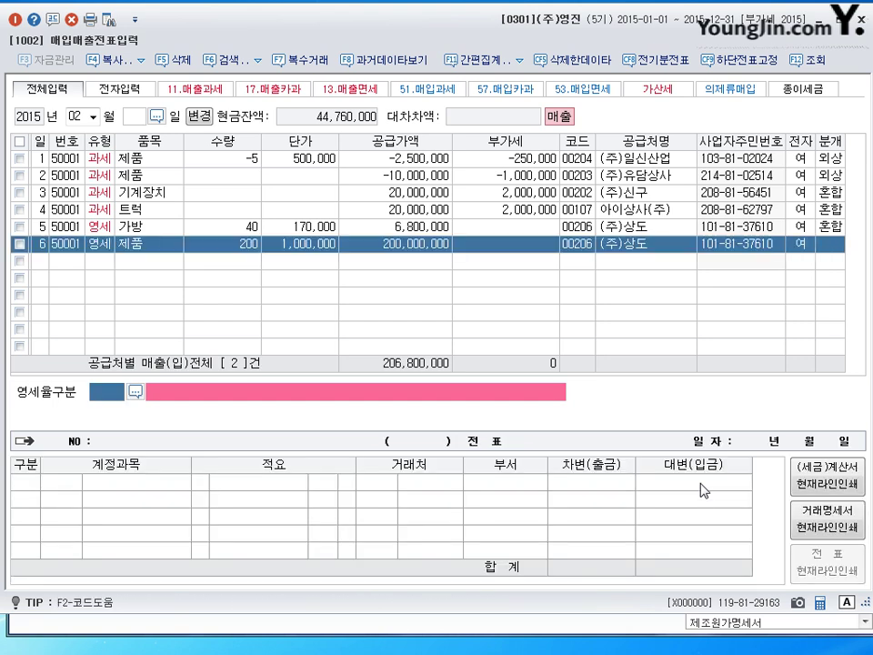
text(3)
key(Return)
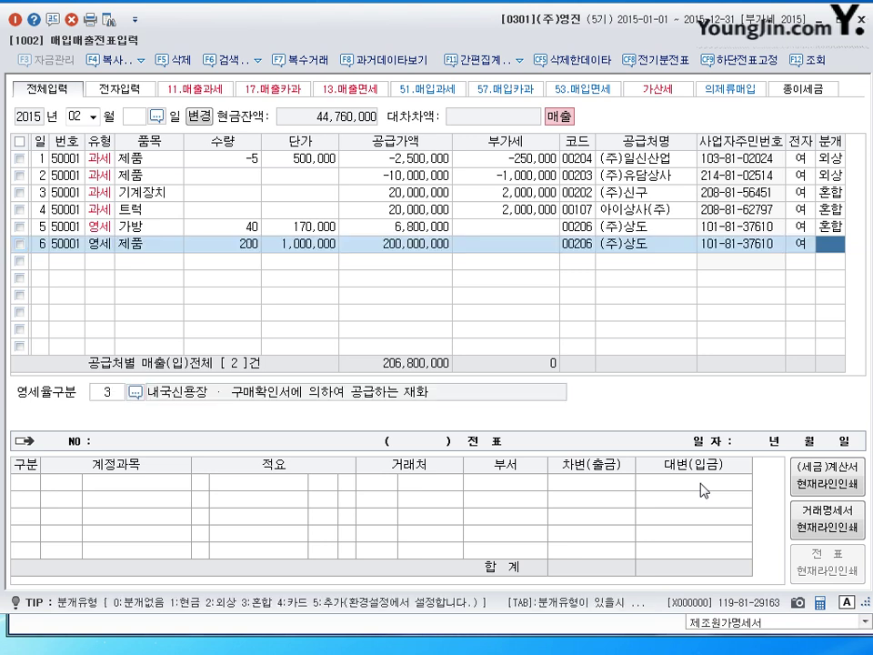
text(3)
key(Return)
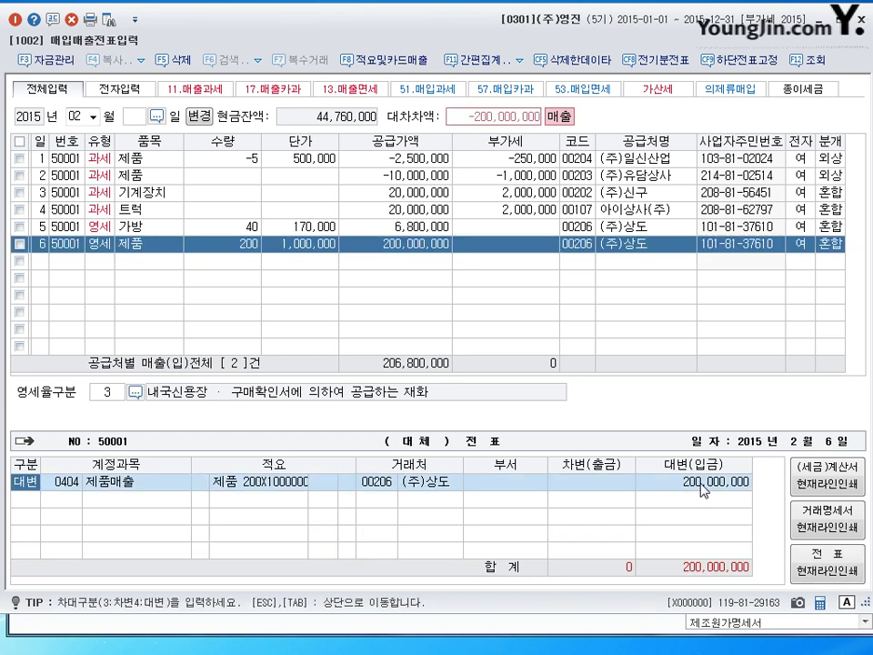
Add a debit line to 0101 현금 for 20,000,000.
key(Down)
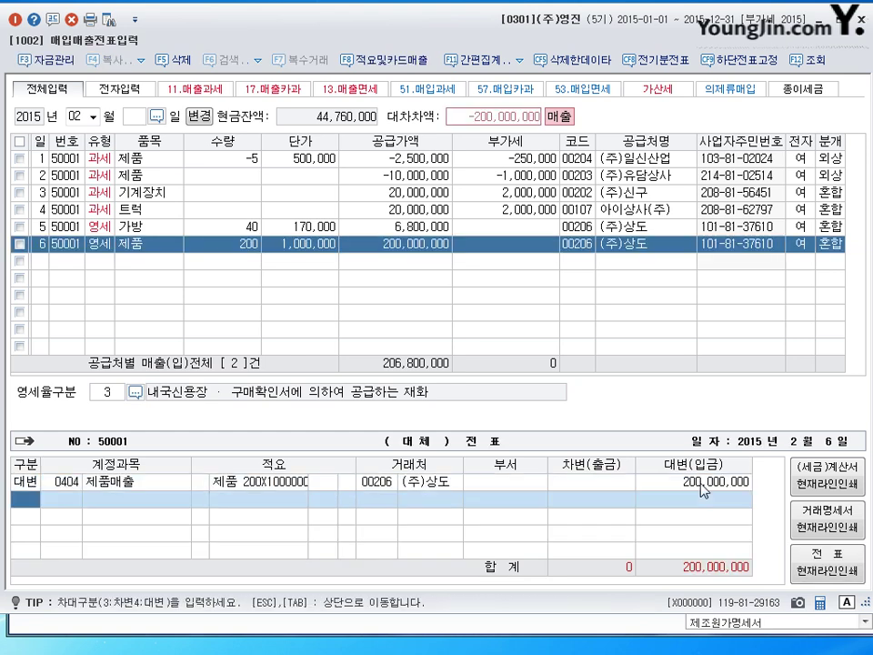
text(3)
key(Return)
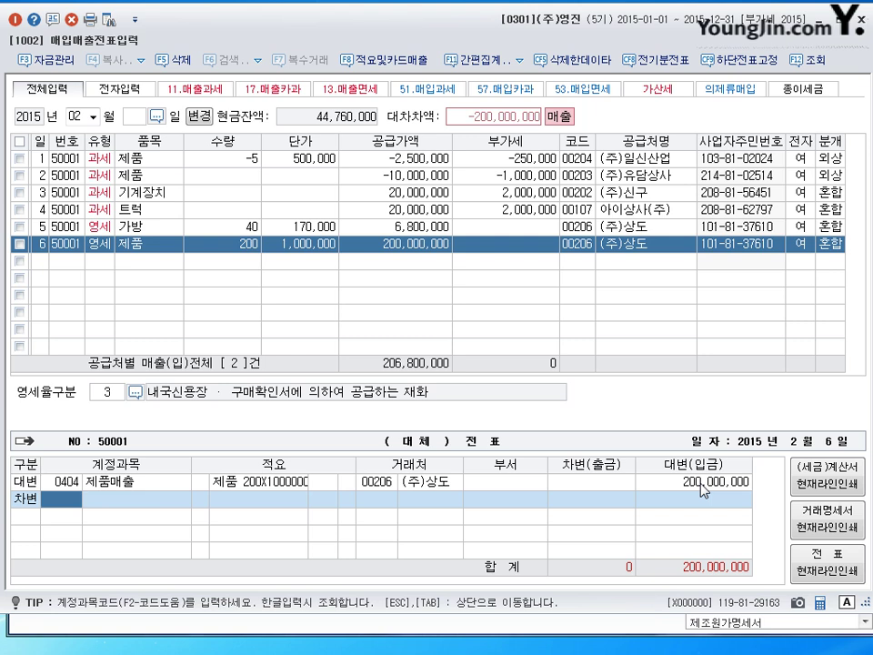
text(101)
key(Return)
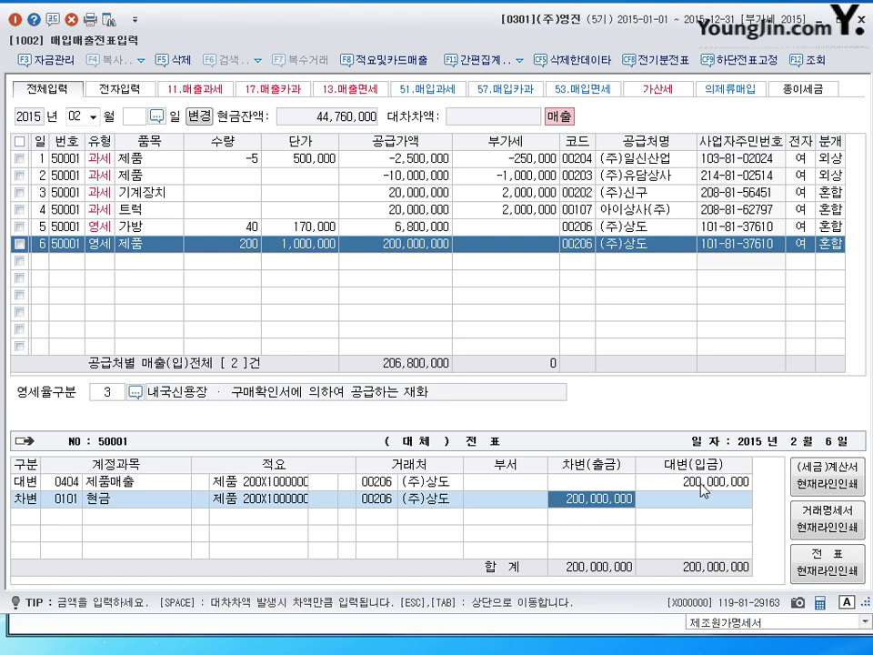
text(20000000)
key(Return)
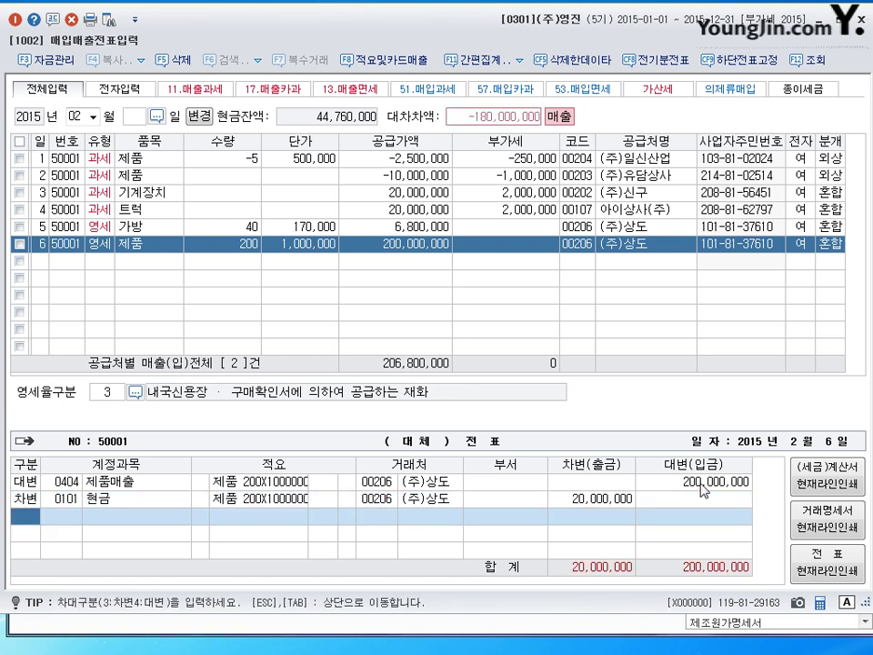
Debit 0108 외상매출금 180,000,000, save the voucher, and date the next entry day 7.
text(3)
key(Return)
text(108)
key(Return)
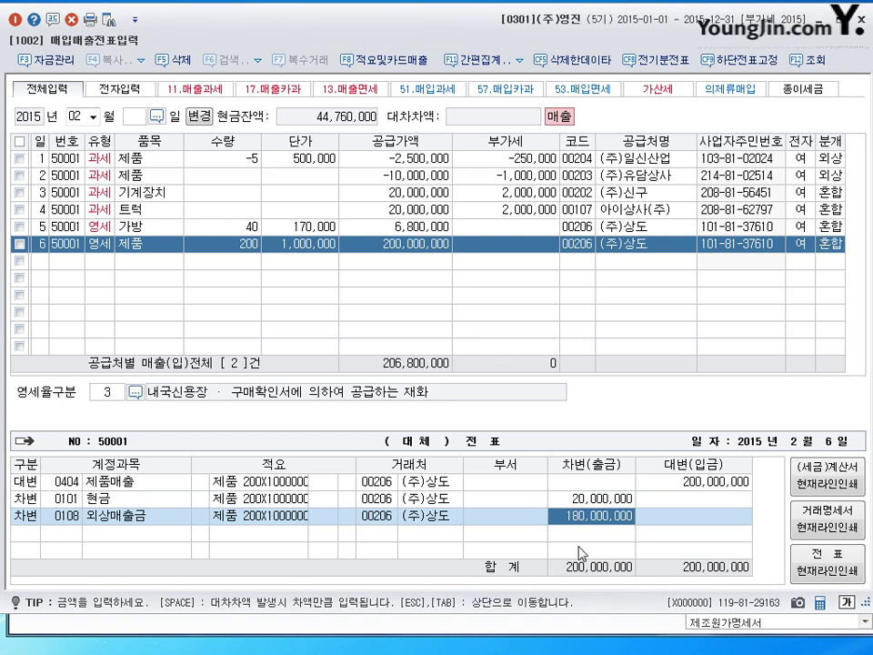
key(Return)
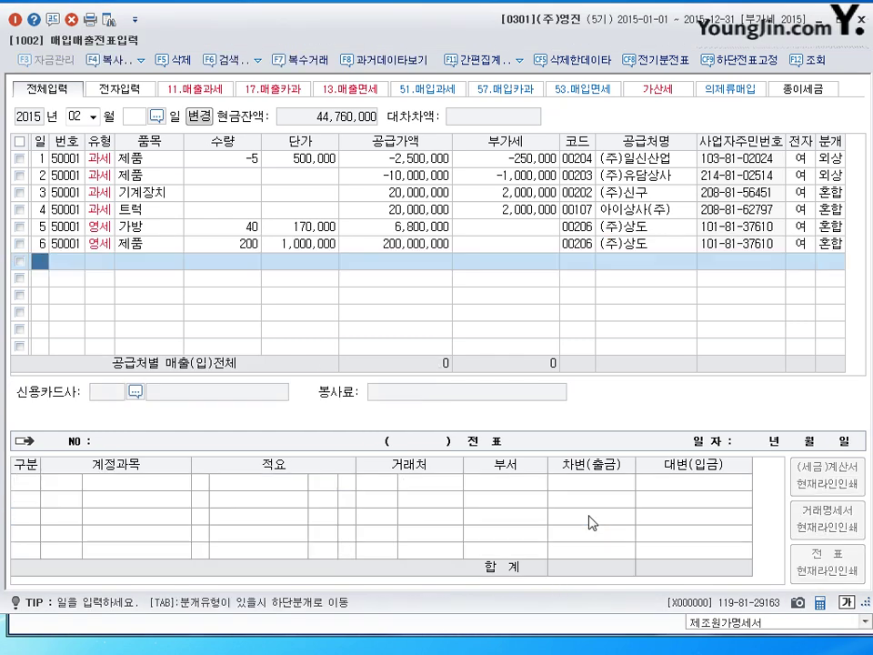
text(7)
key(Return)
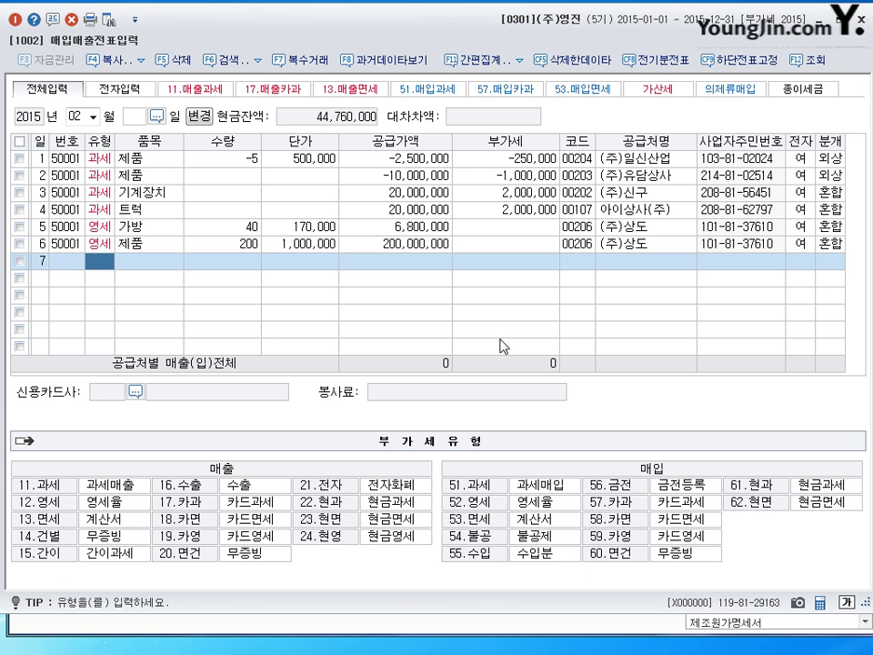
Return to voucher entry and start row 7 as a 건별 (type 14) sale of 노트북.
key(Escape)
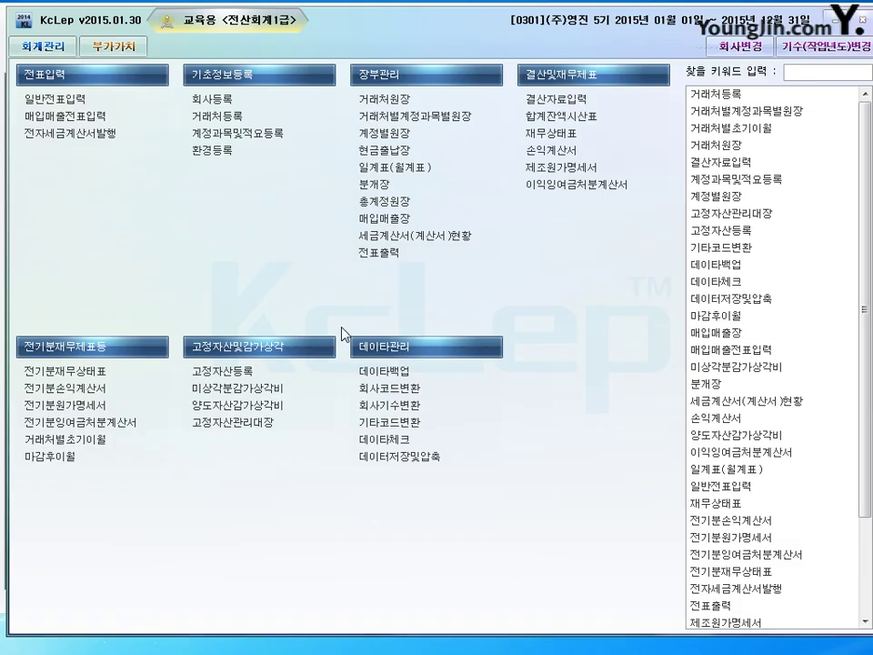
click(105, 45)
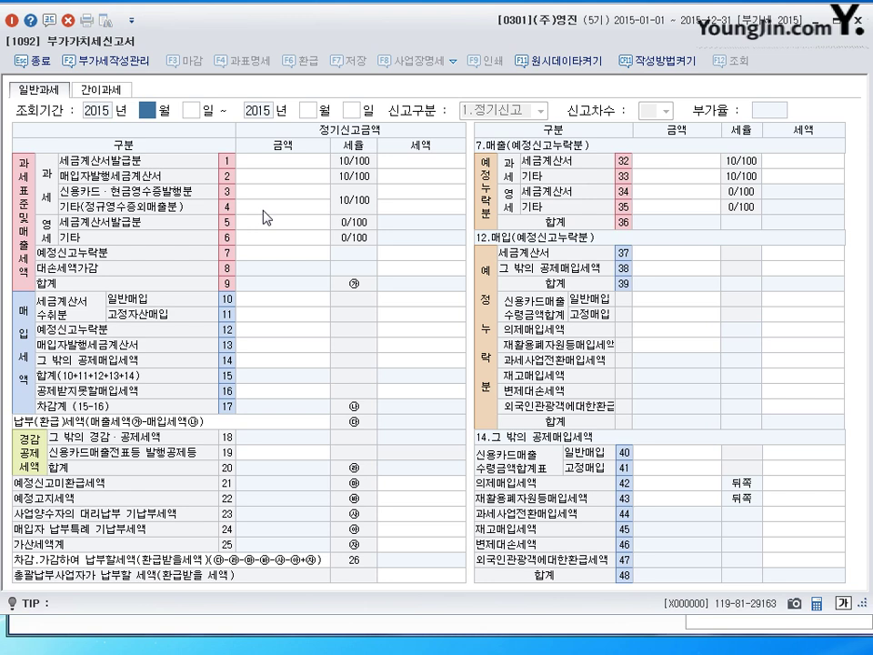
click(859, 15)
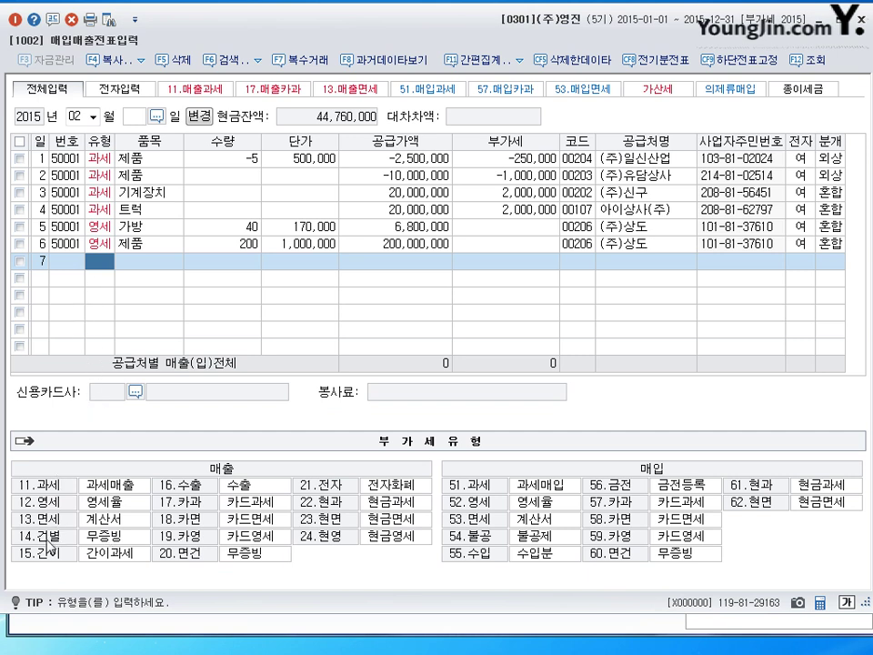
text(1)
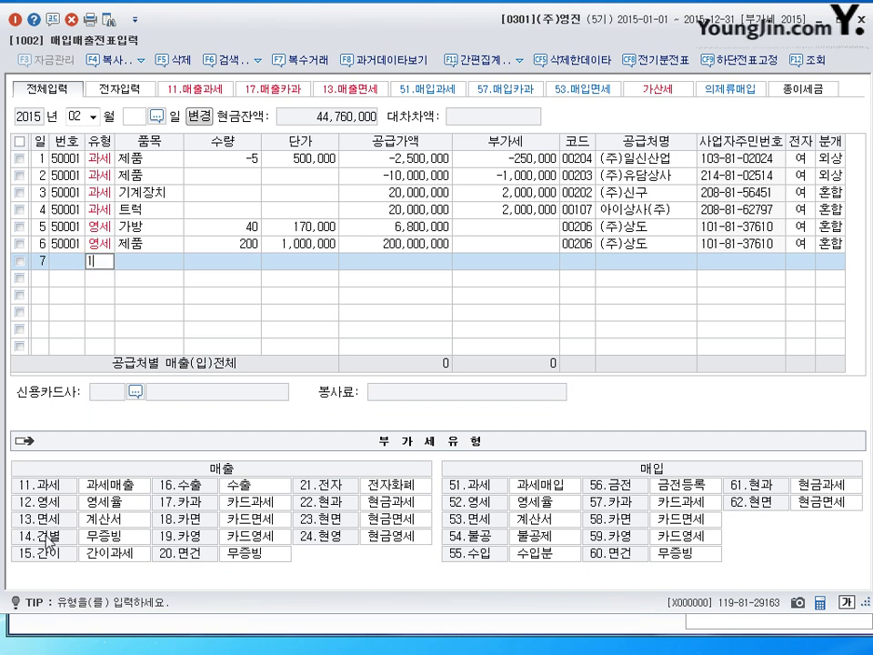
text(4)
key(Return)
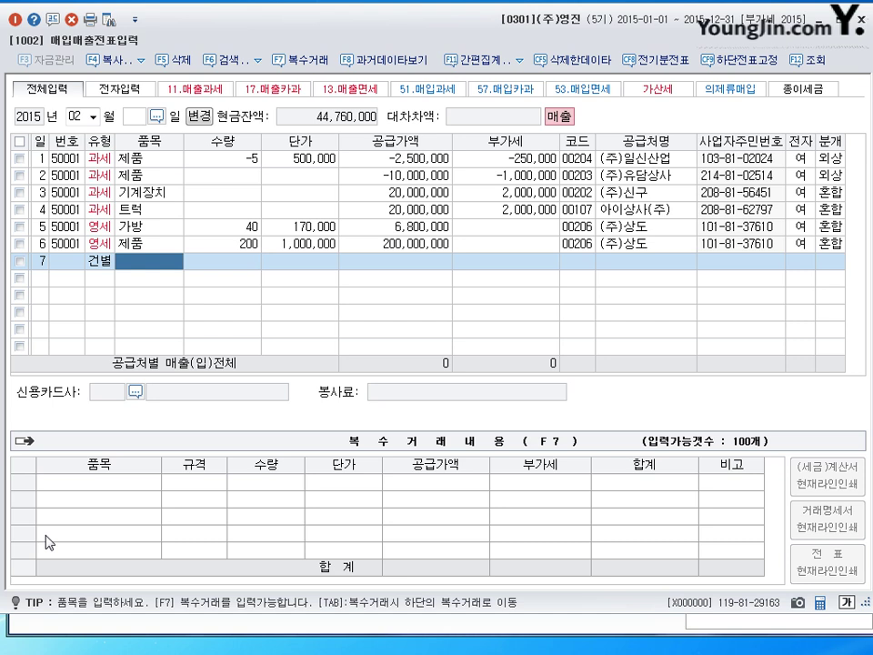
text(놑)
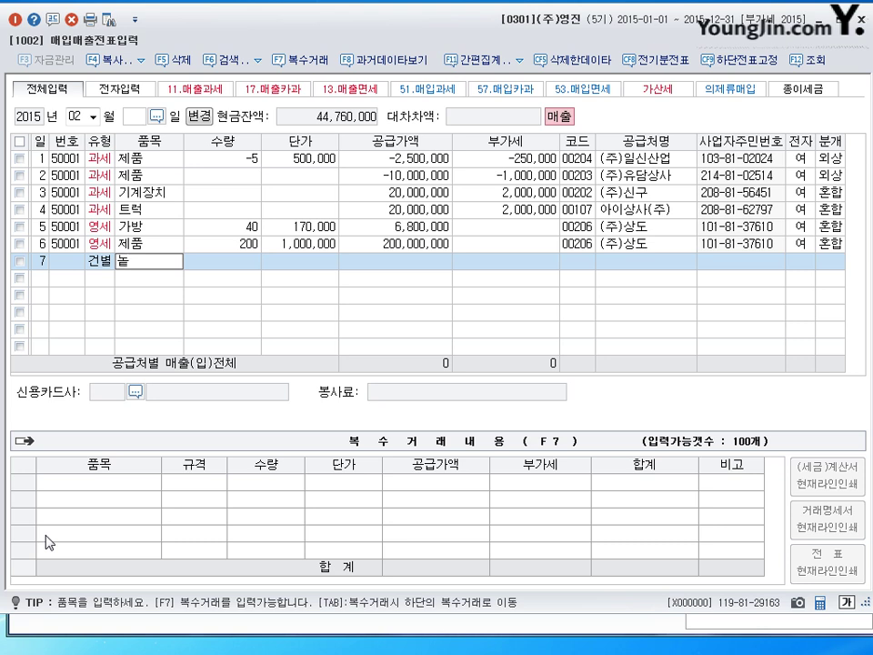
text(트북)
key(Return)
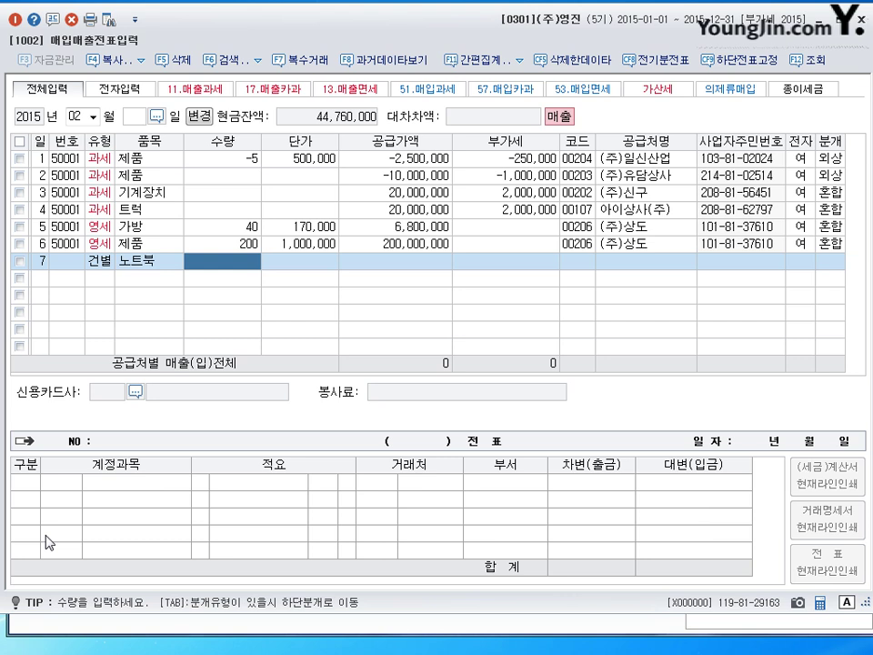
Enter a 1,200,000 VAT-inclusive amount and pick the customer through a name search.
key(Return)
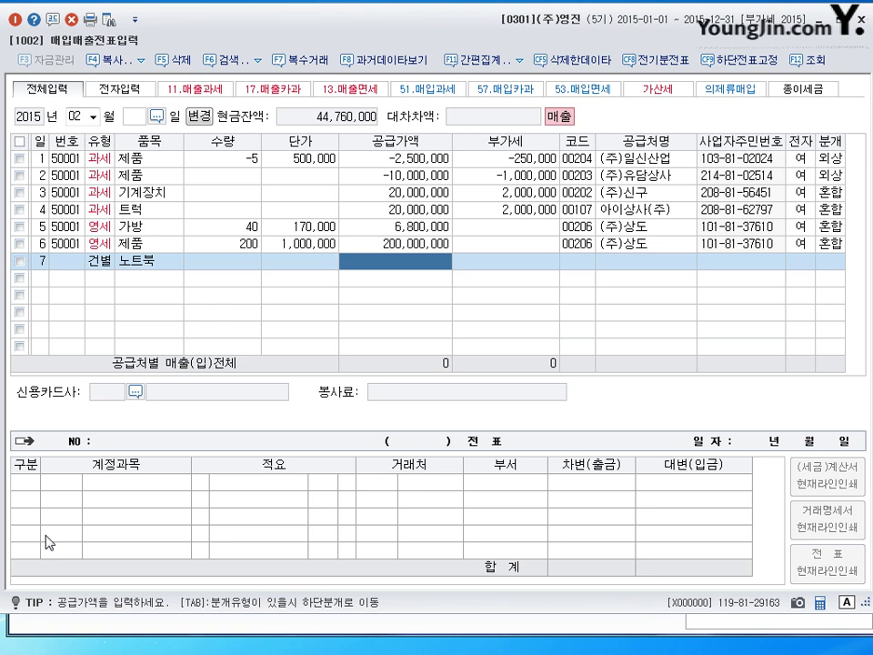
text(1,200,00)
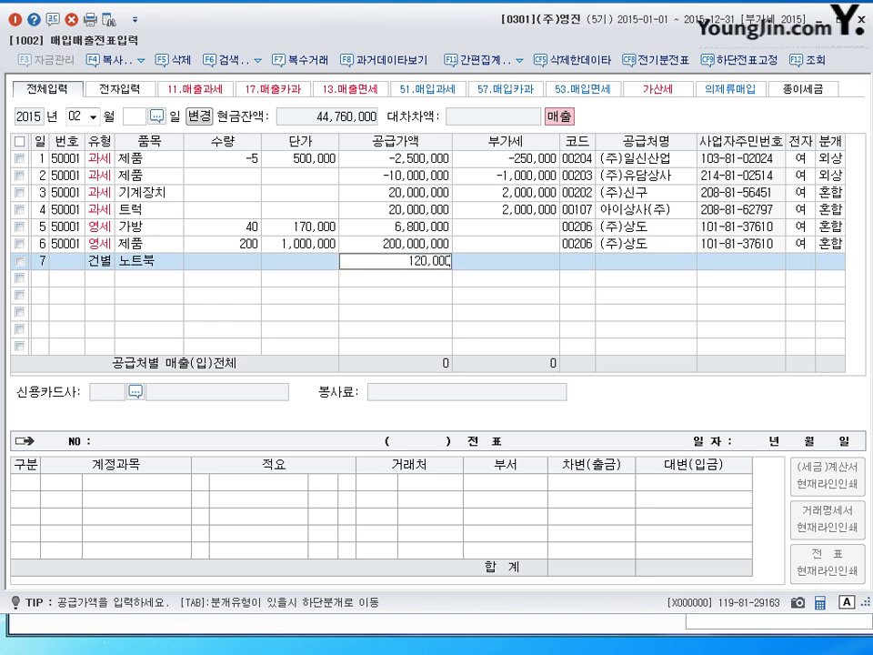
text(0)
key(Return)
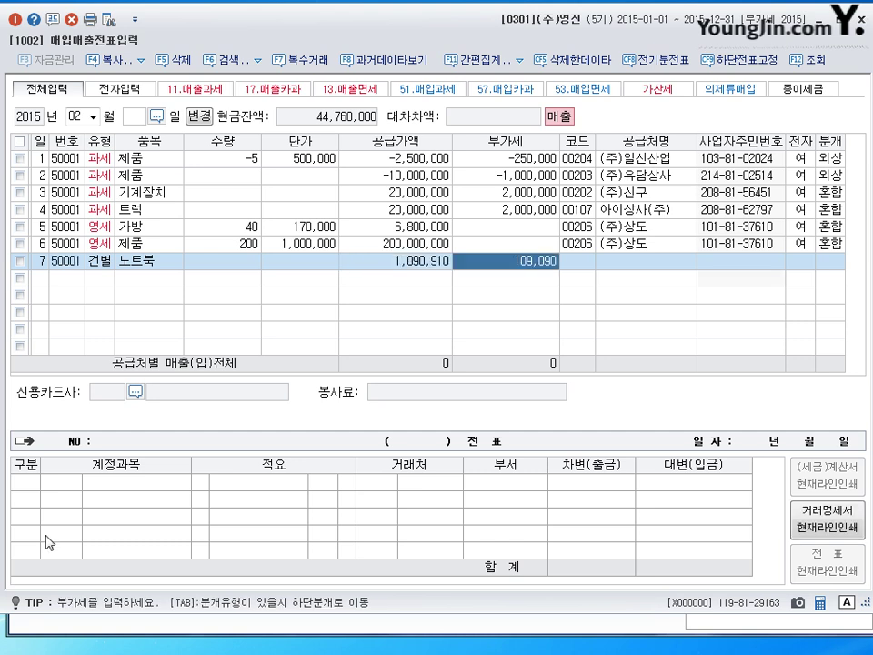
key(Return)
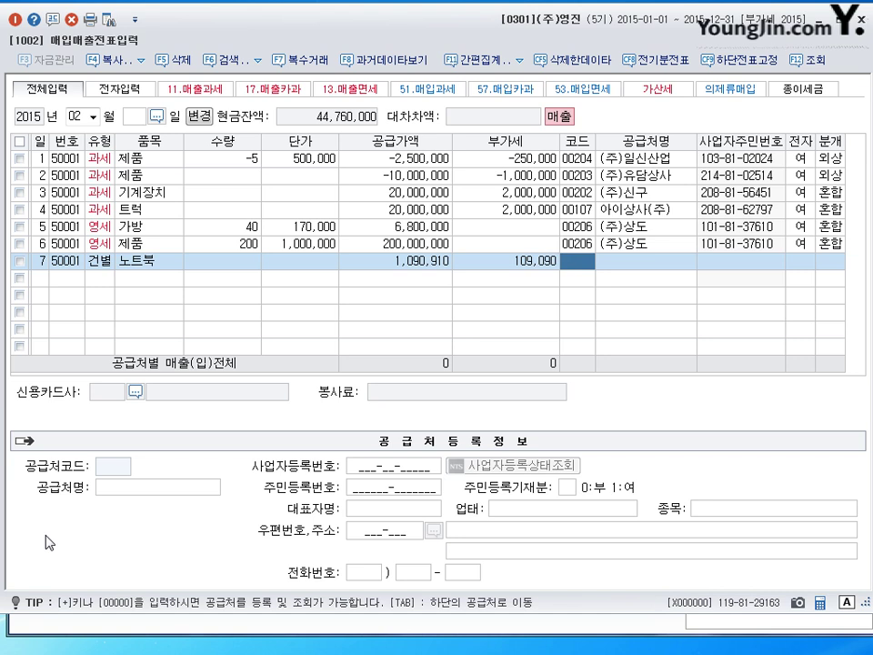
text(김)
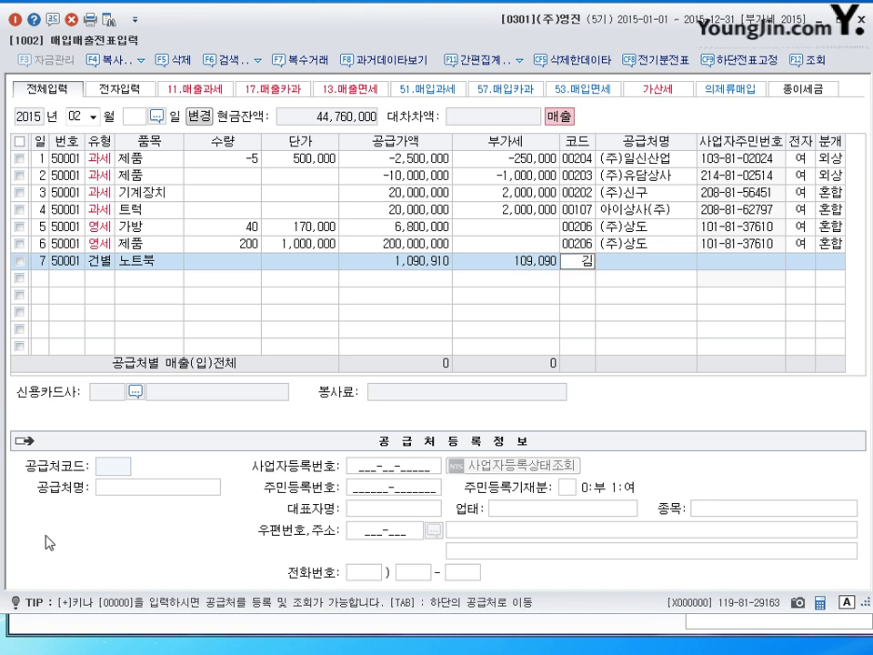
key(Return)
key(Return)
key(Return)
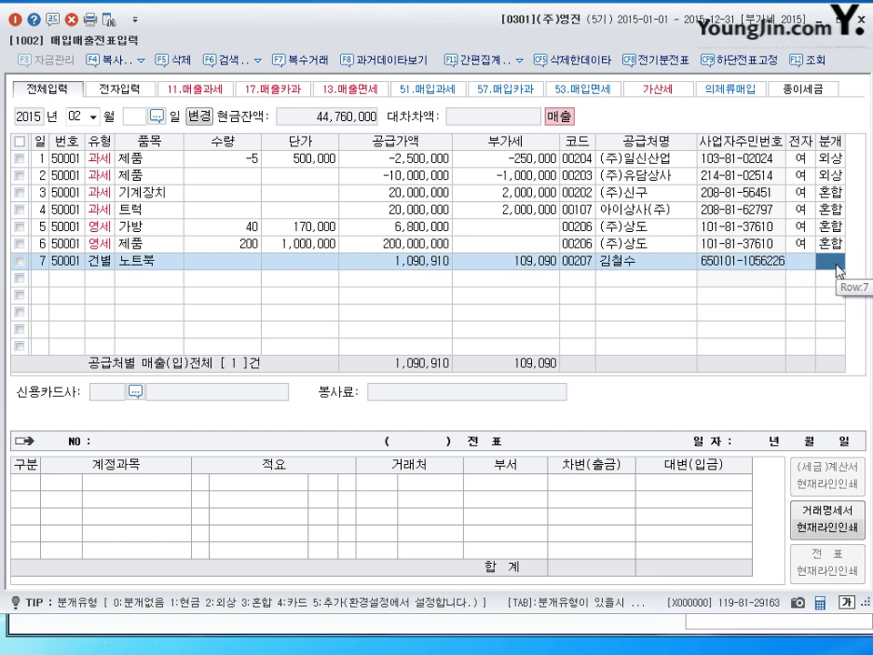
Post row 7 as a cash (분개 1) entry and date the next row the 8th.
text(1)
key(Return)
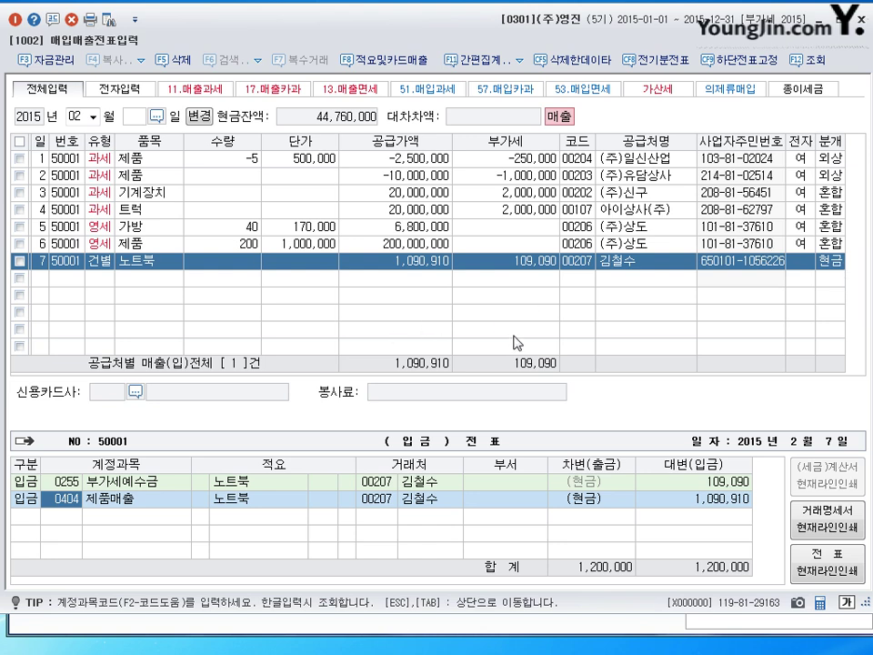
key(Return)
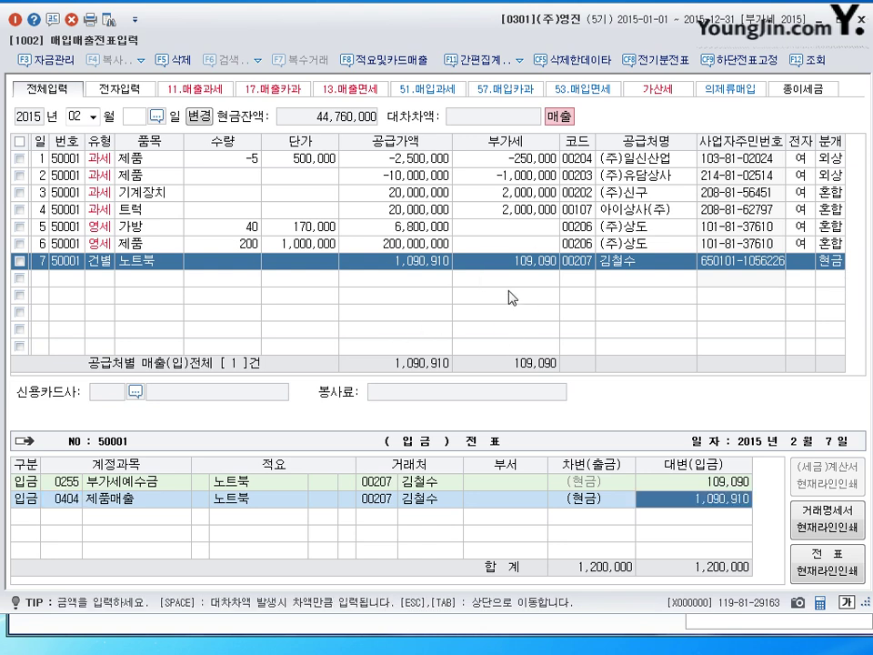
key(Return)
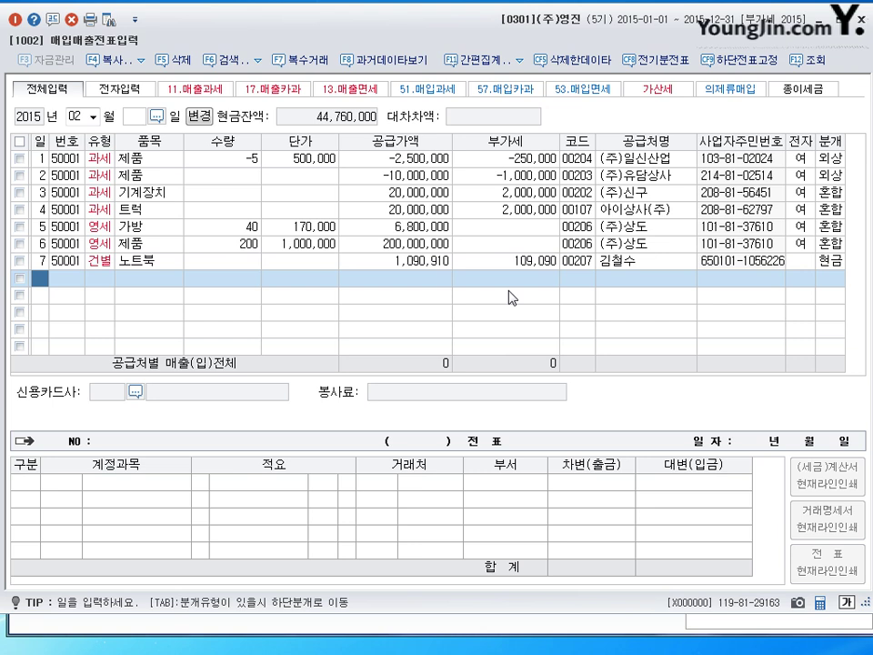
text(8)
key(Return)
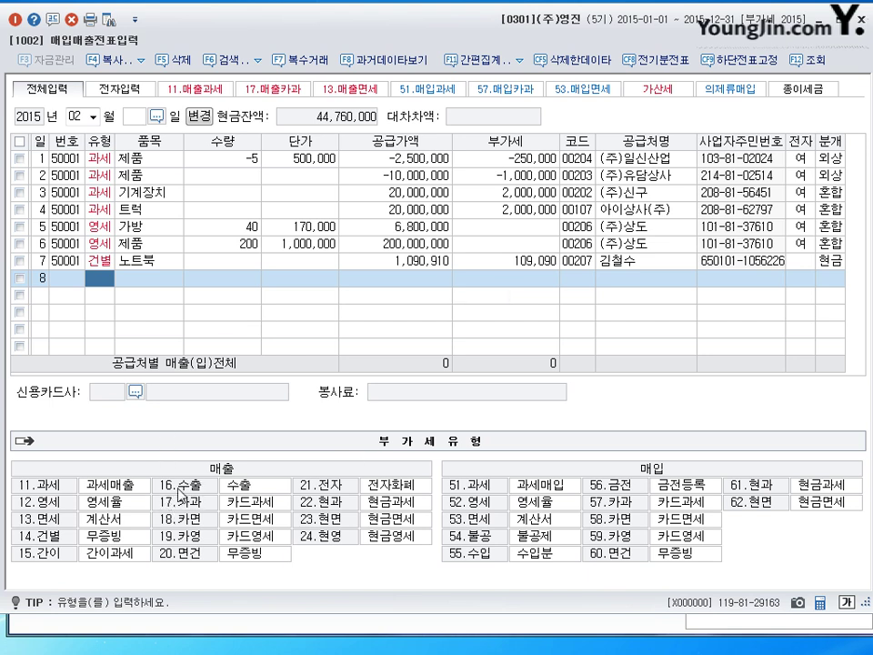
Set row 8's VAT type to 16.수출 and close the VAT return form.
click(180, 491)
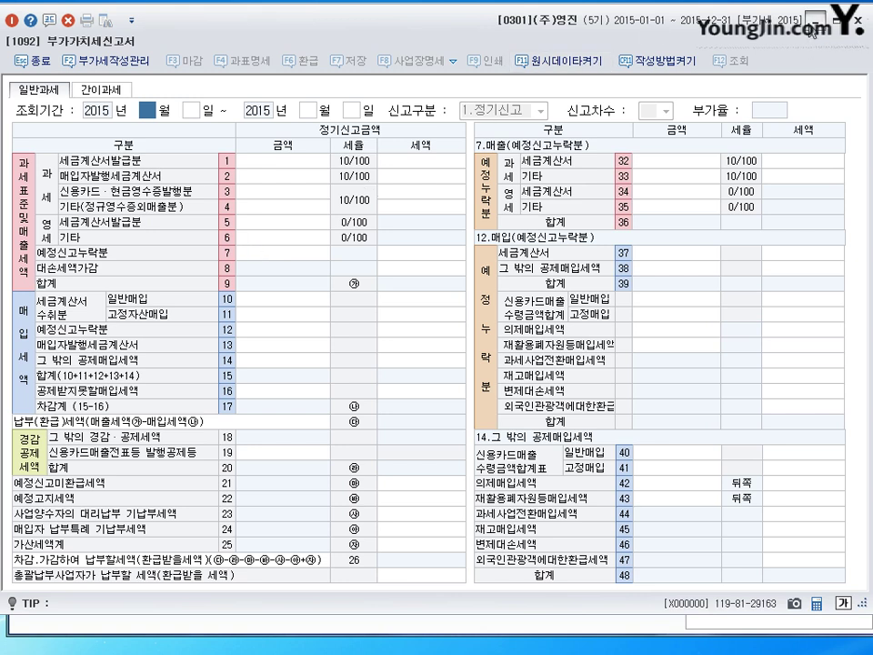
key(Escape)
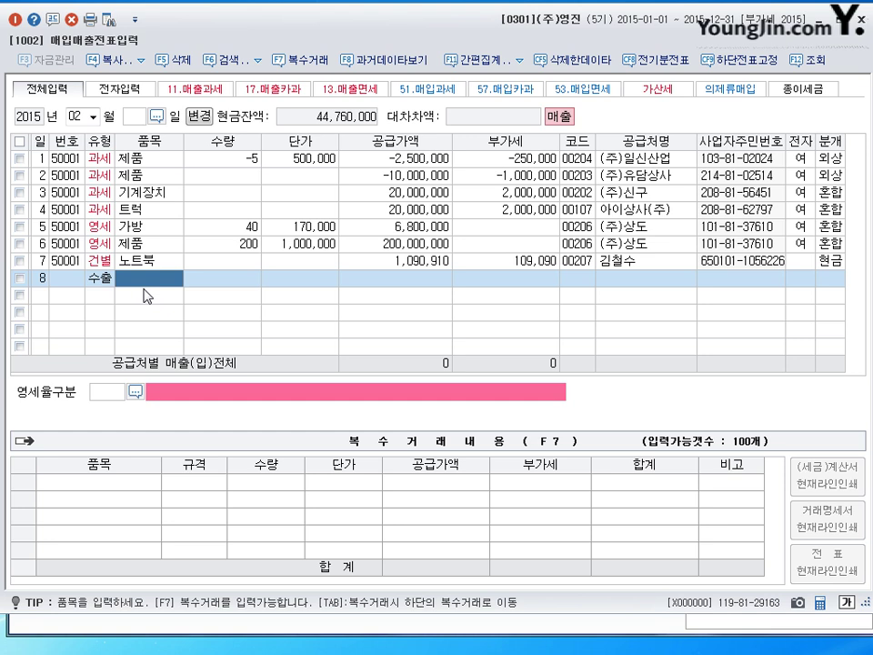
Enter item 제품 with a 22,000,000 supply value, clearing the stray quantity entry.
text(제품)
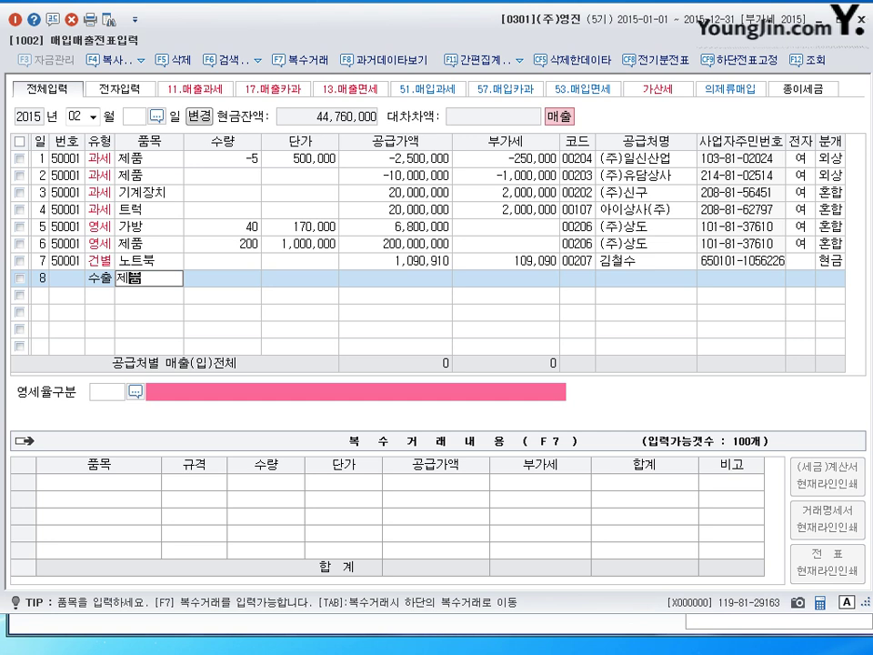
key(Return)
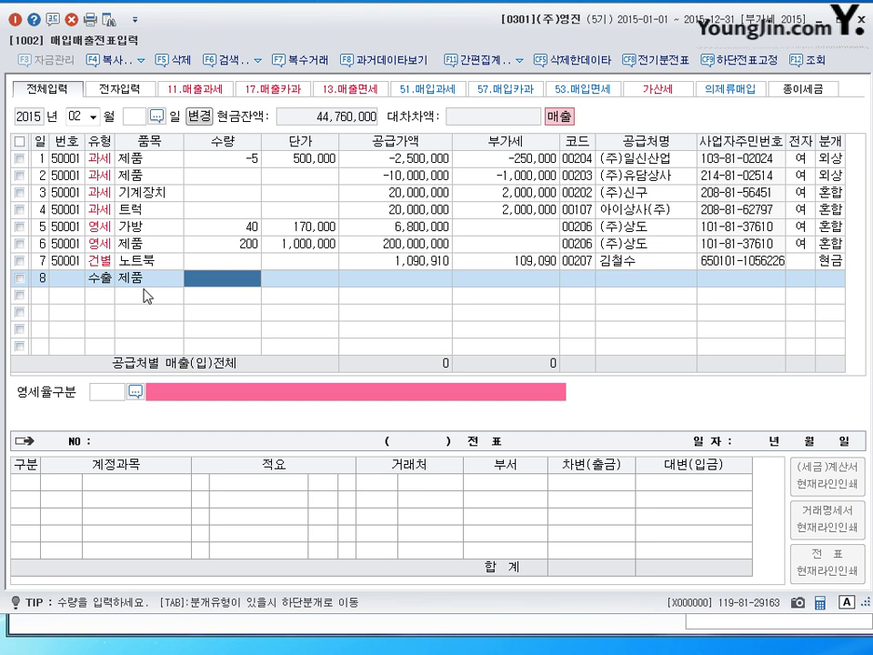
text(22000000)
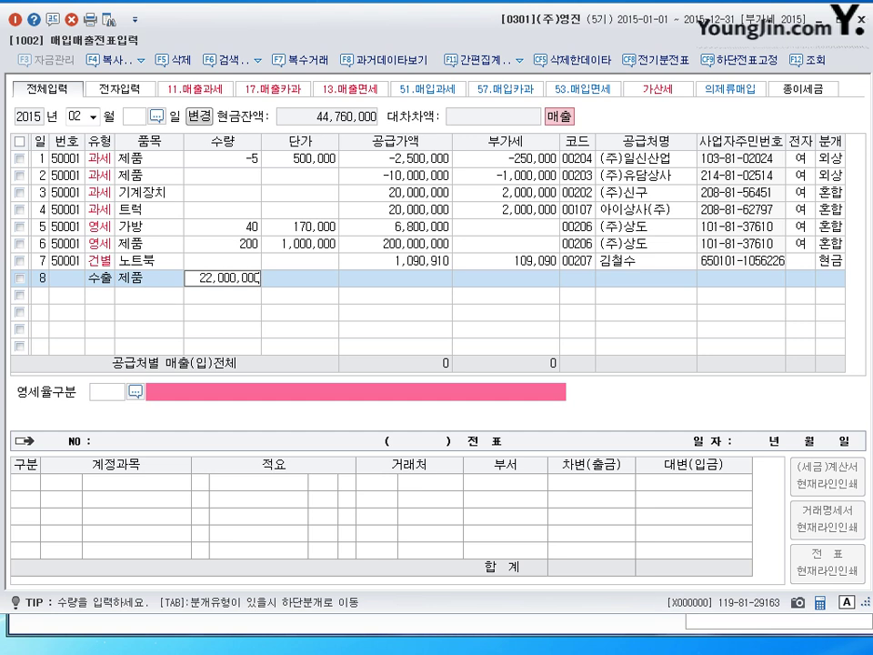
key(Return)
key(shift+Tab)
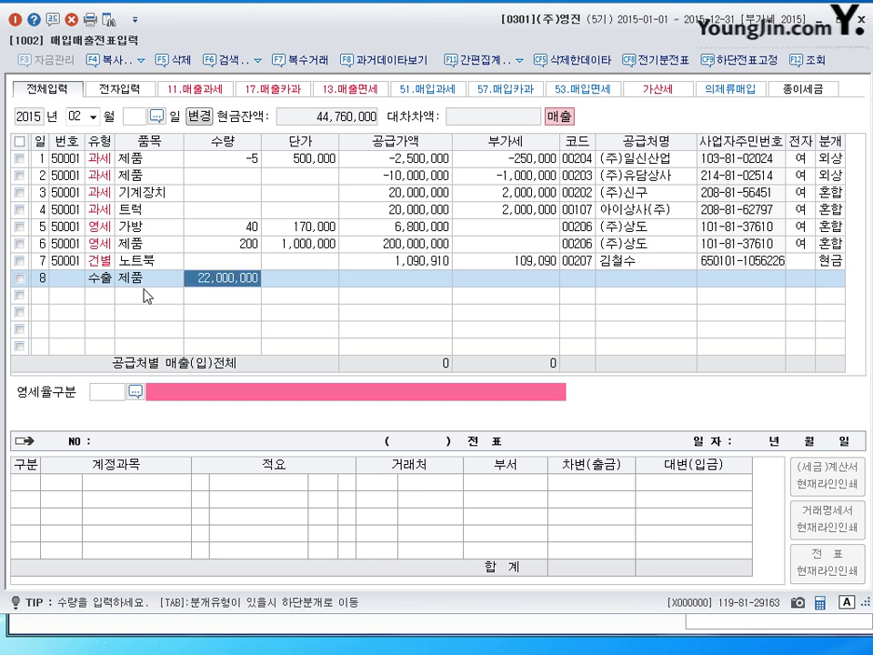
key(Delete)
key(Return)
key(Return)
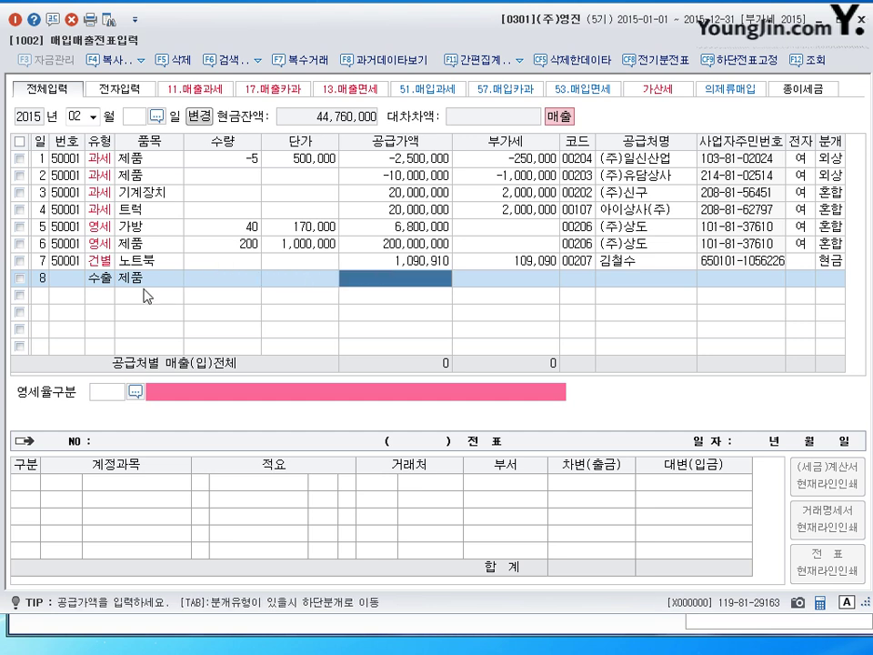
text(22000000)
key(Return)
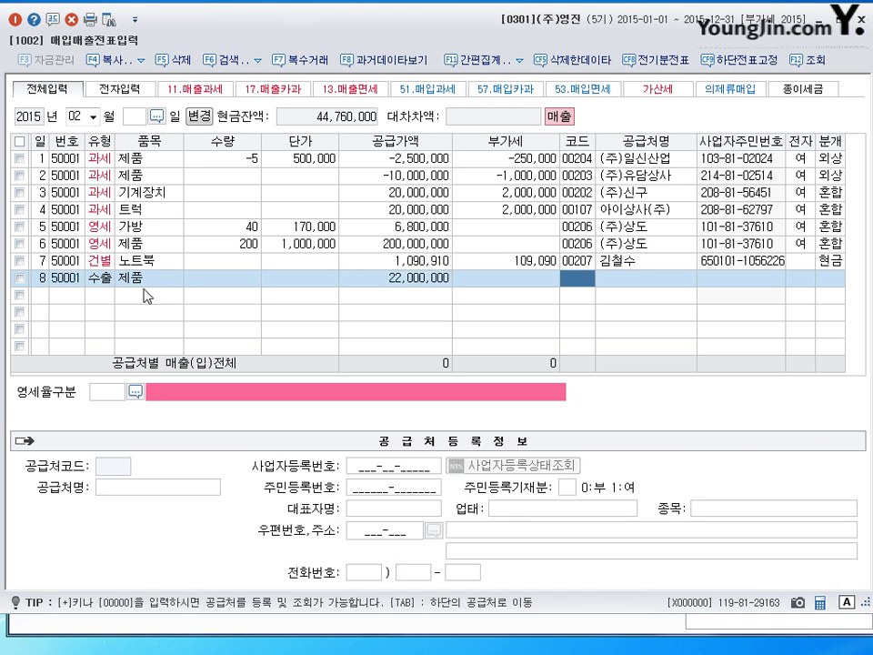
Assign customer 캄차카 and zero-rate category 1, 직접수출(대행수출 포함), to row 8.
text(ㅋㅓㅁㅊㅏ)
key(Return)
key(Escape)
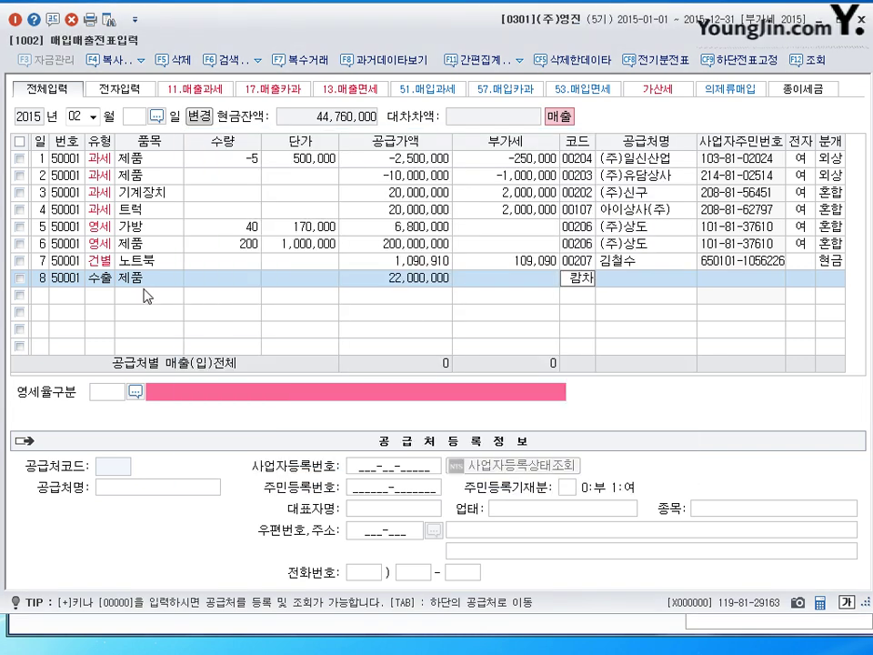
key(Return)
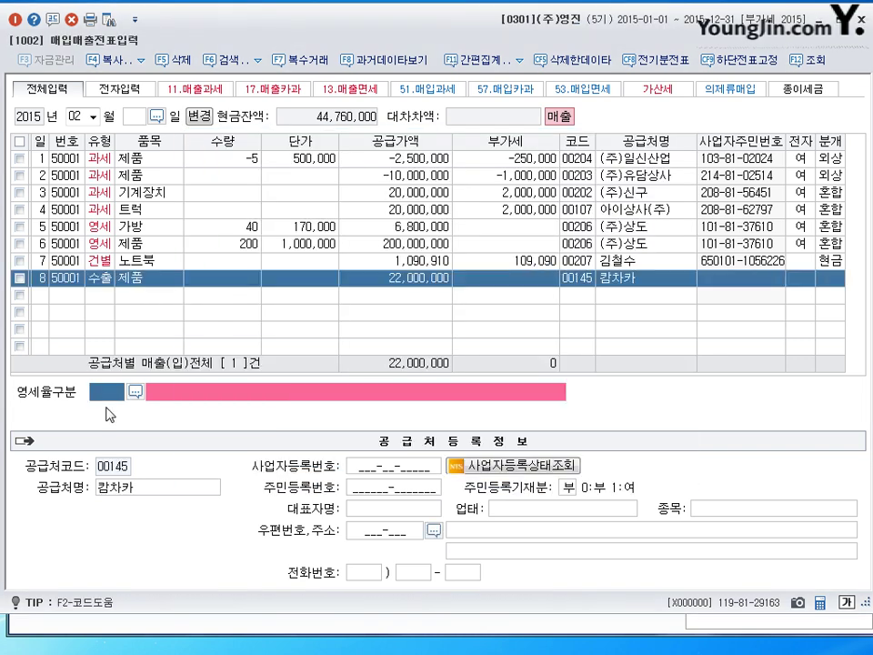
click(135, 391)
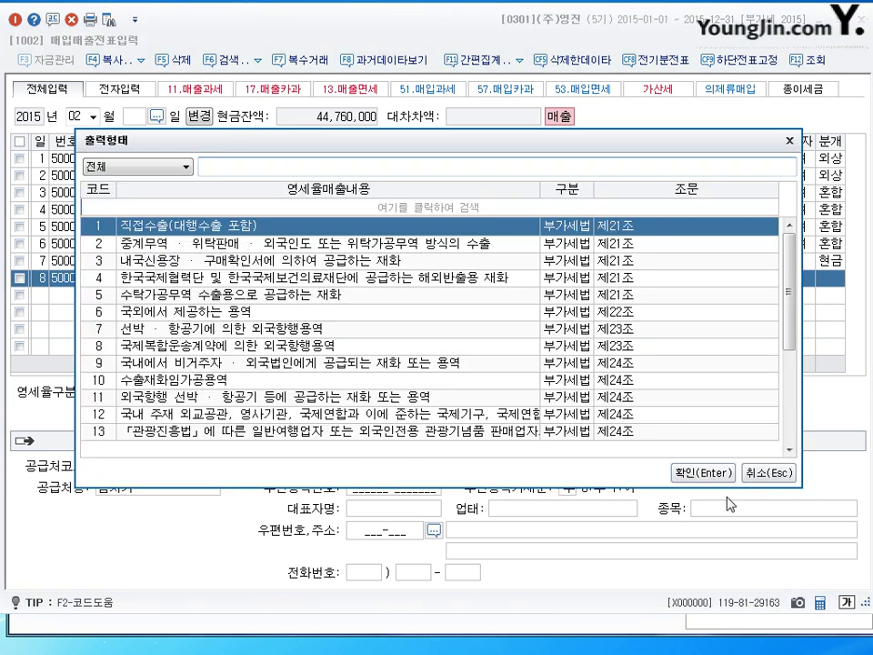
click(702, 472)
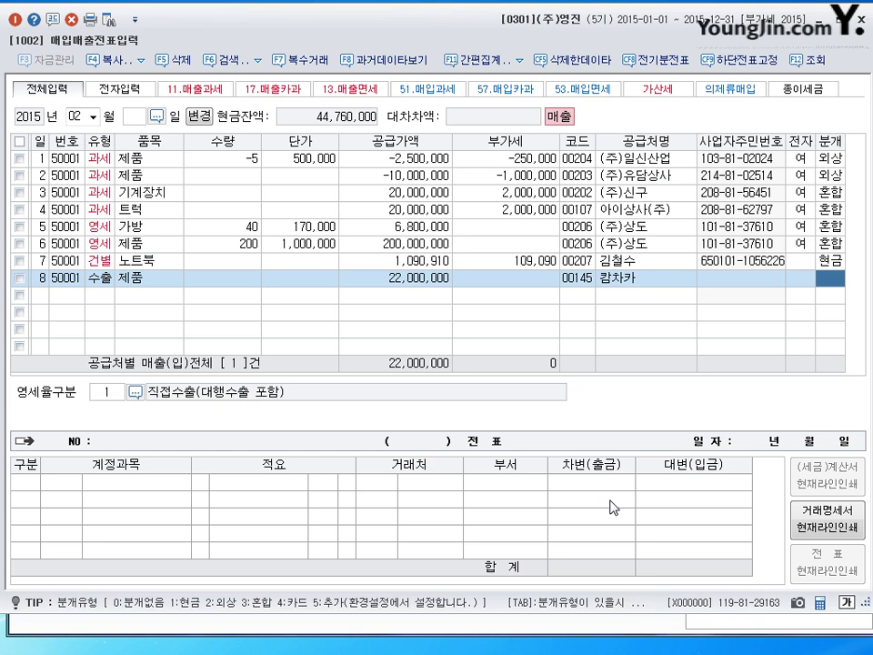
Book row 8 on credit (분개 2) as 22,000,000 외상매출금/제품매출 and date the next row the 9th.
text(2)
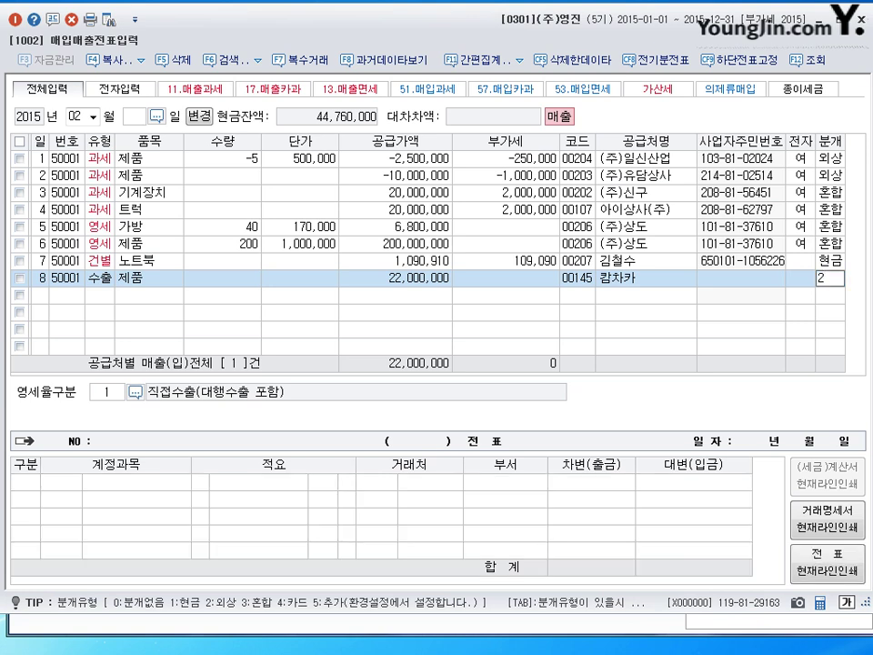
key(Return)
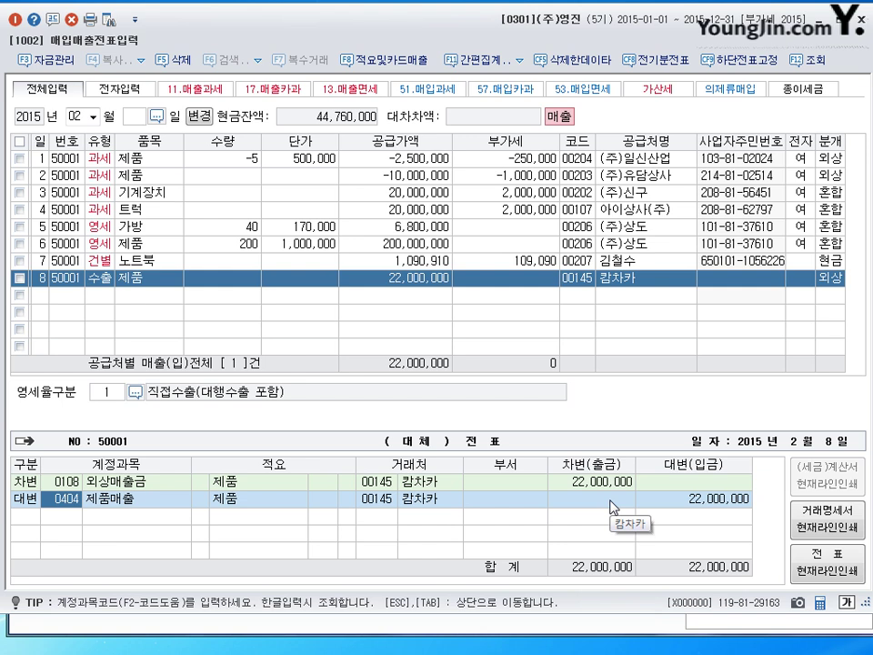
key(Return)
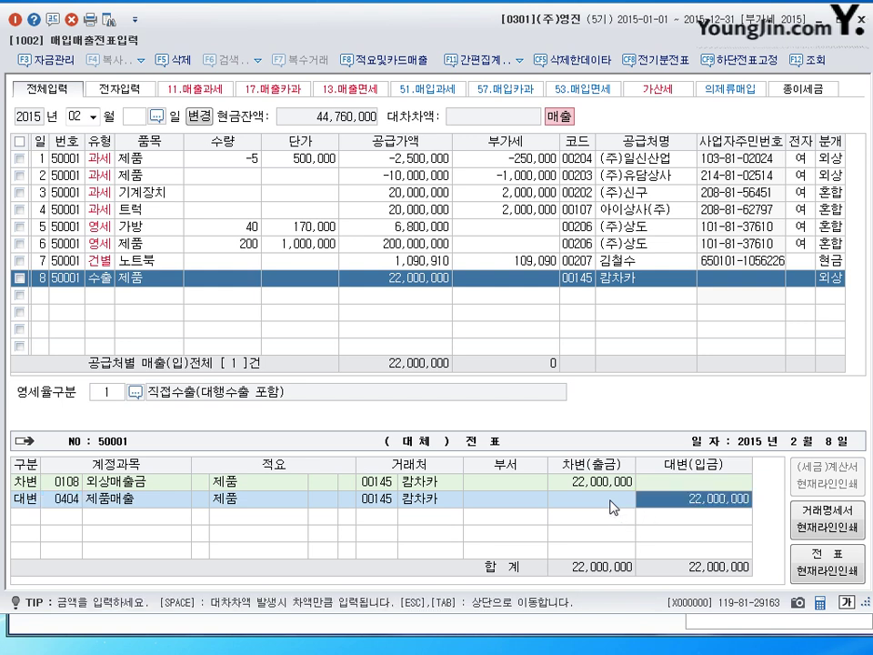
key(Return)
text(9)
key(Return)
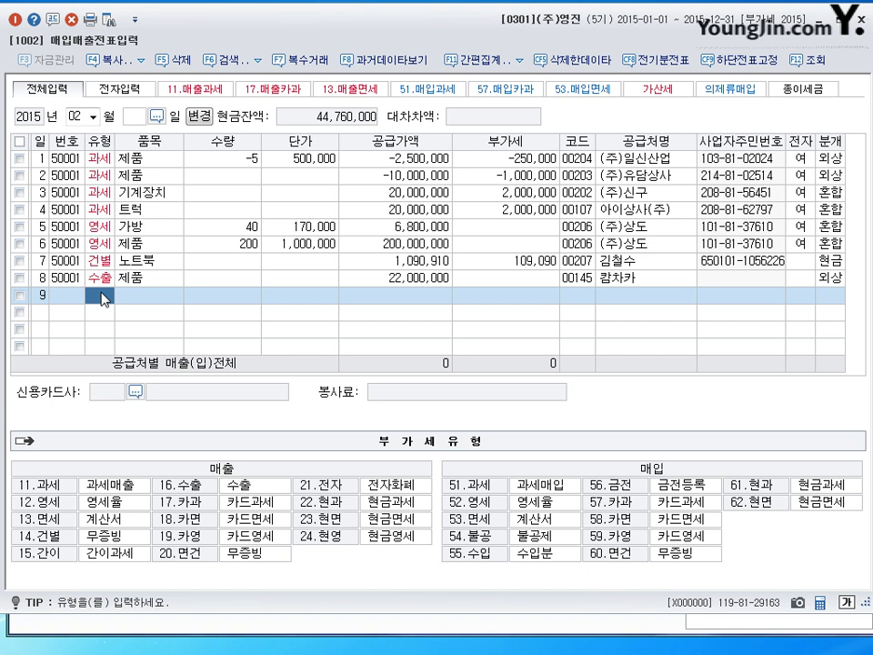
Enter row 9 as a type 16 export of 1,000 units of 제품 at 24,000.
text(16)
key(Return)
text(제품)
key(Return)
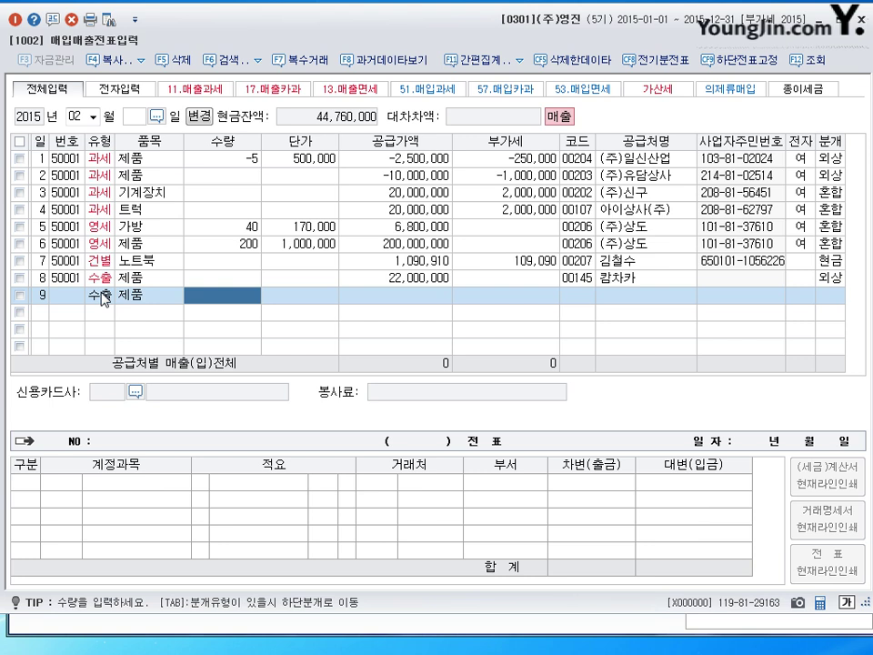
text(1000)
key(Return)
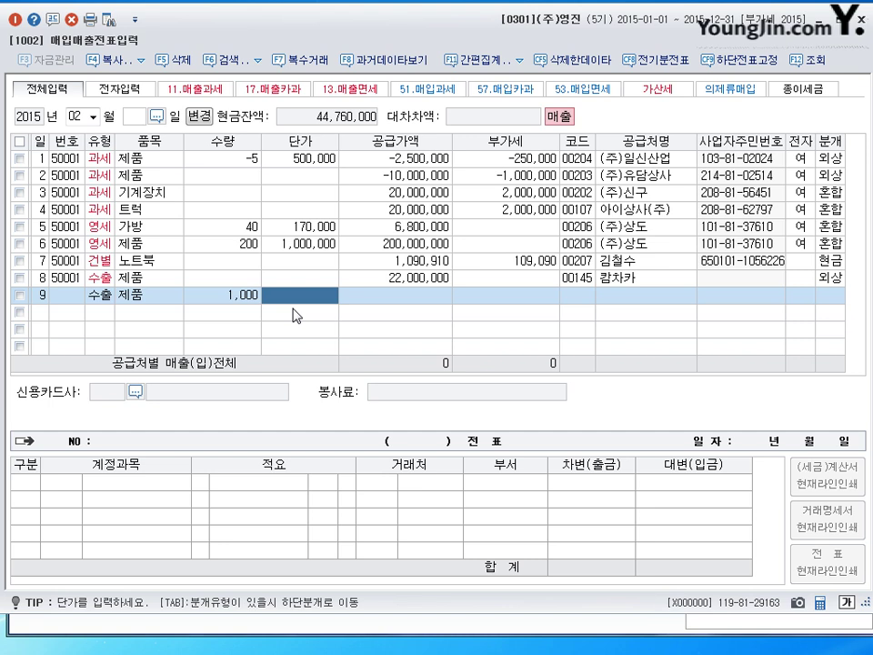
text(240000)
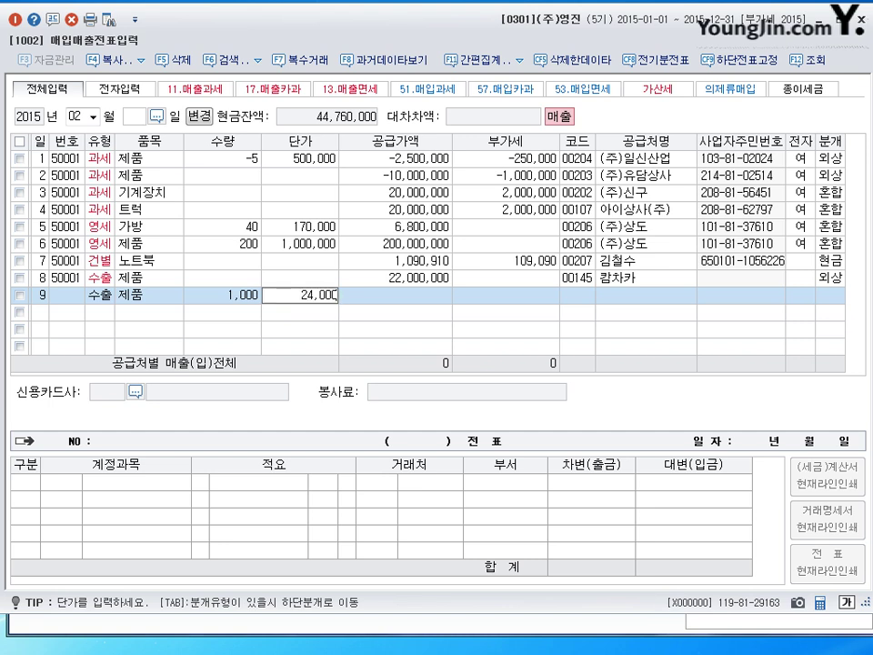
key(Return)
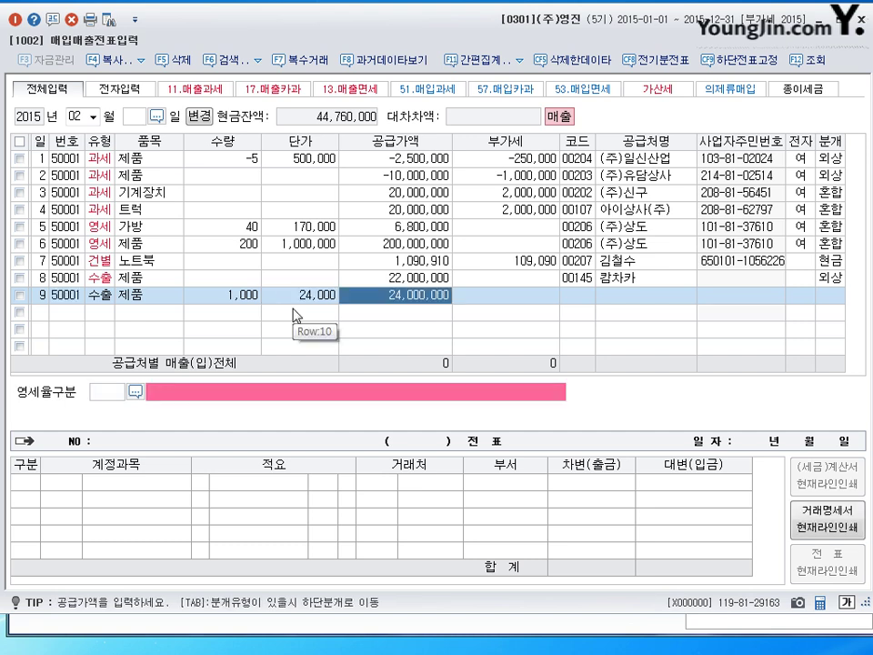
Assign 후지모리상사, zero-rate category 1 and credit journal type 2 to finish row 9.
key(Return)
text(후지)
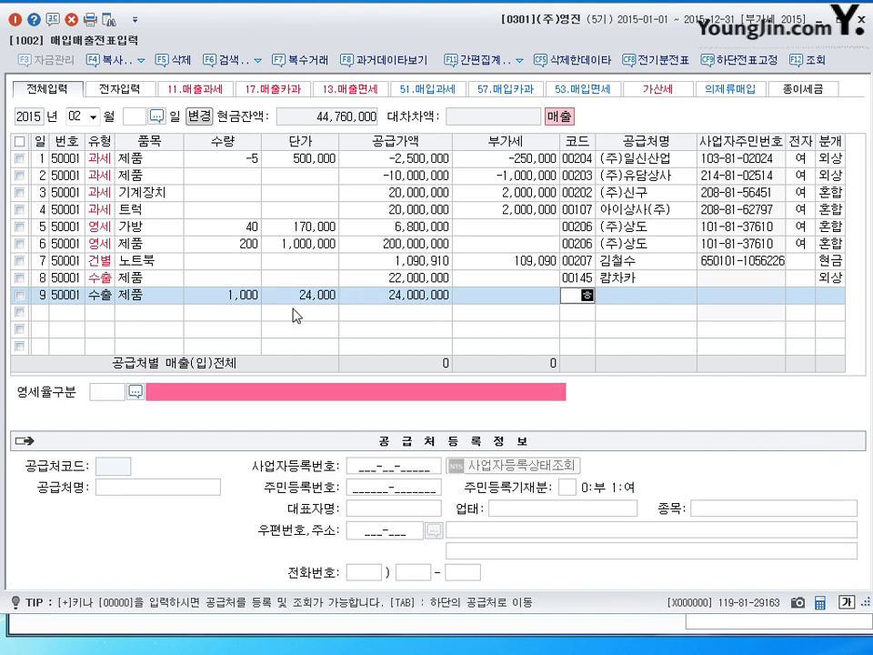
key(Return)
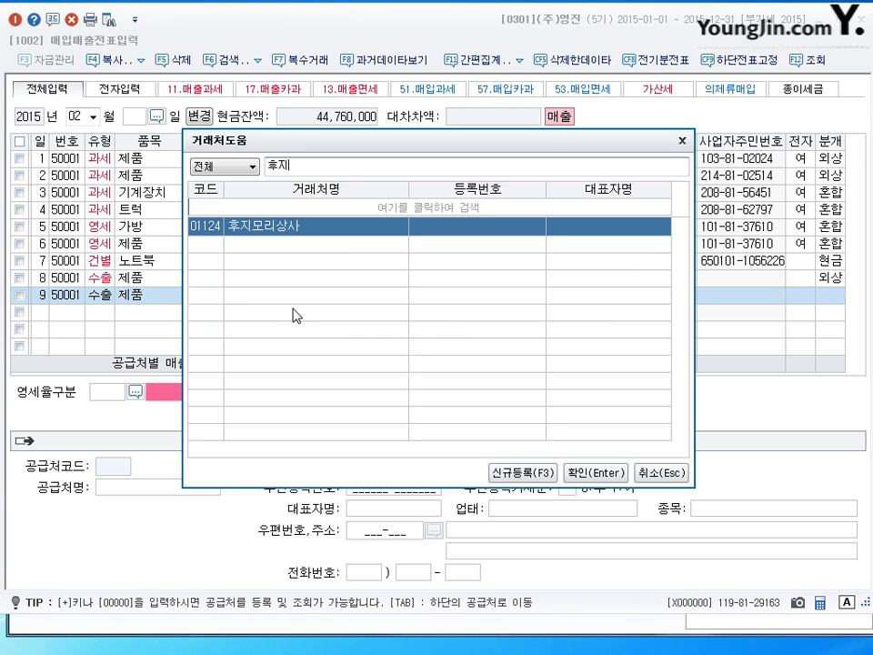
key(Return)
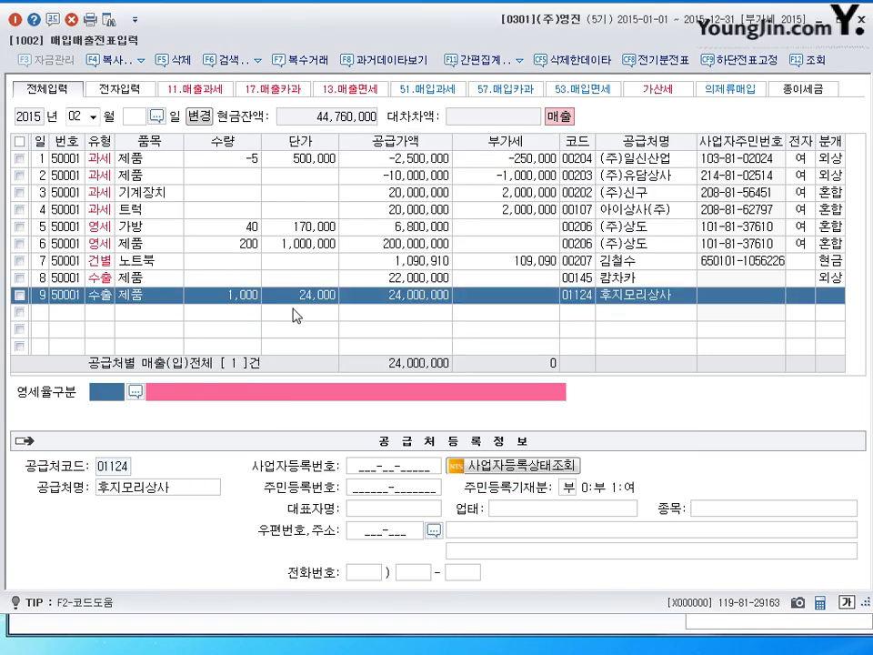
text(1)
key(Return)
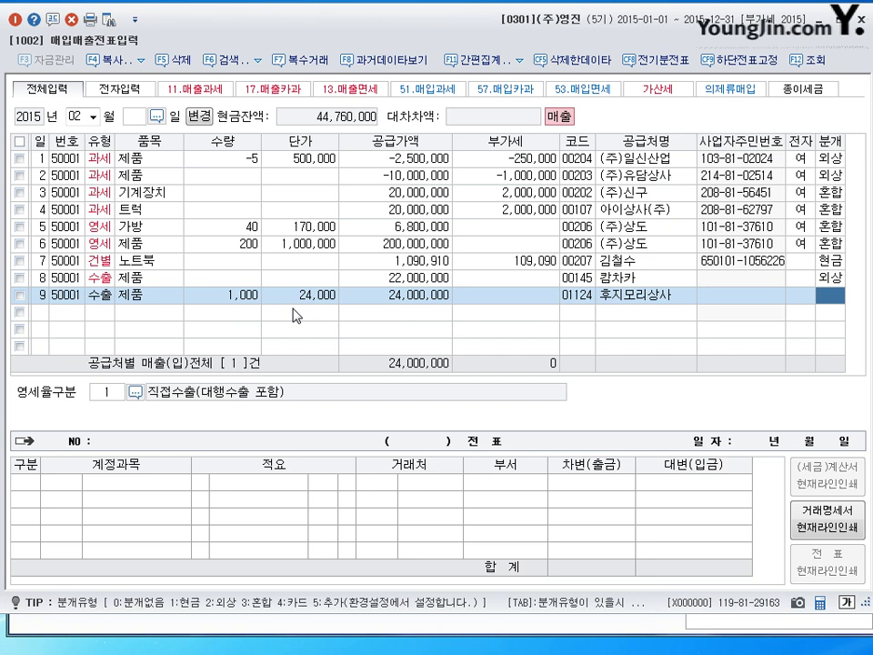
text(2)
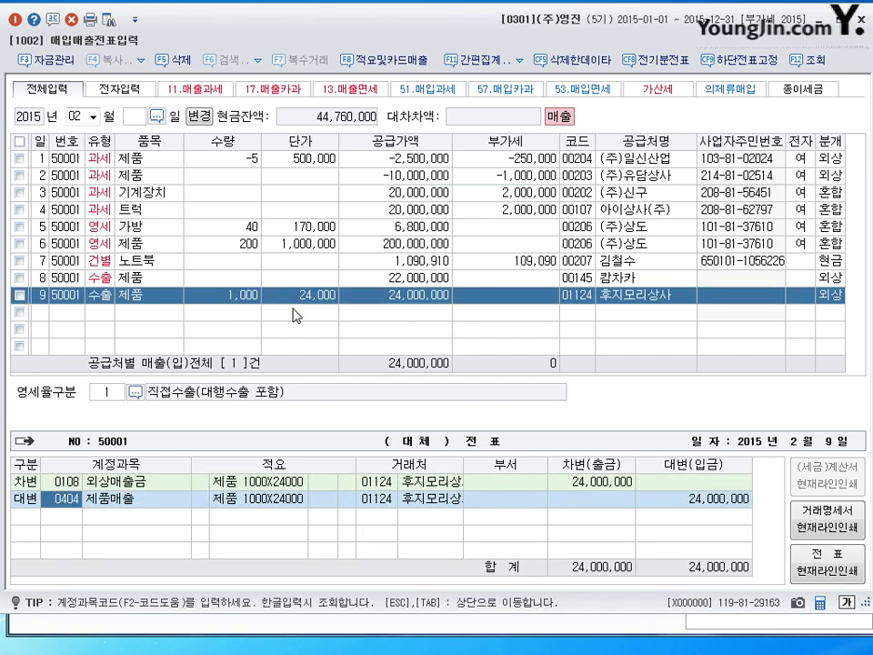
key(Return)
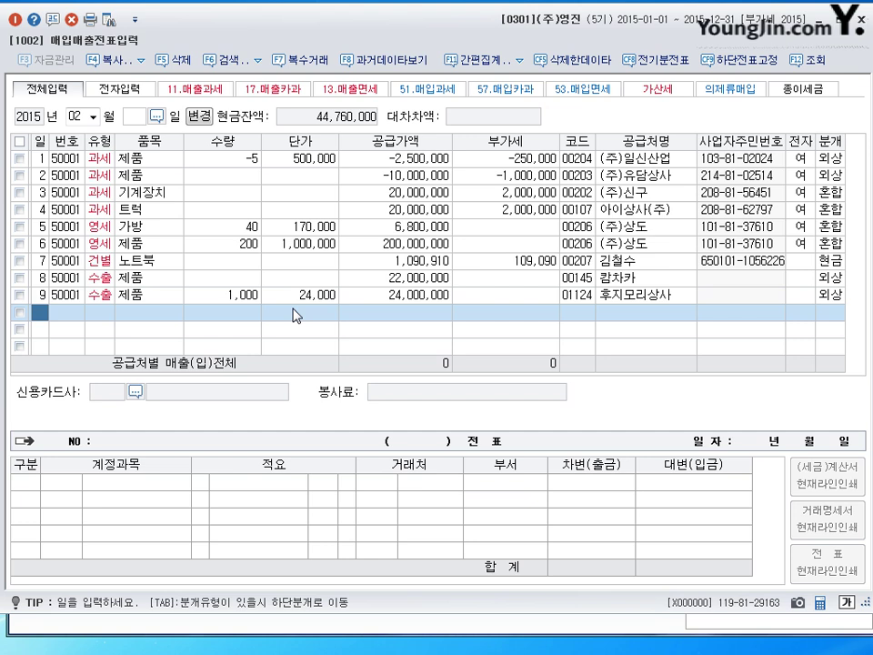
Date row 10 the 10th and enter a type 16 export of 제품 worth 33,000,000.
text(10)
key(Return)
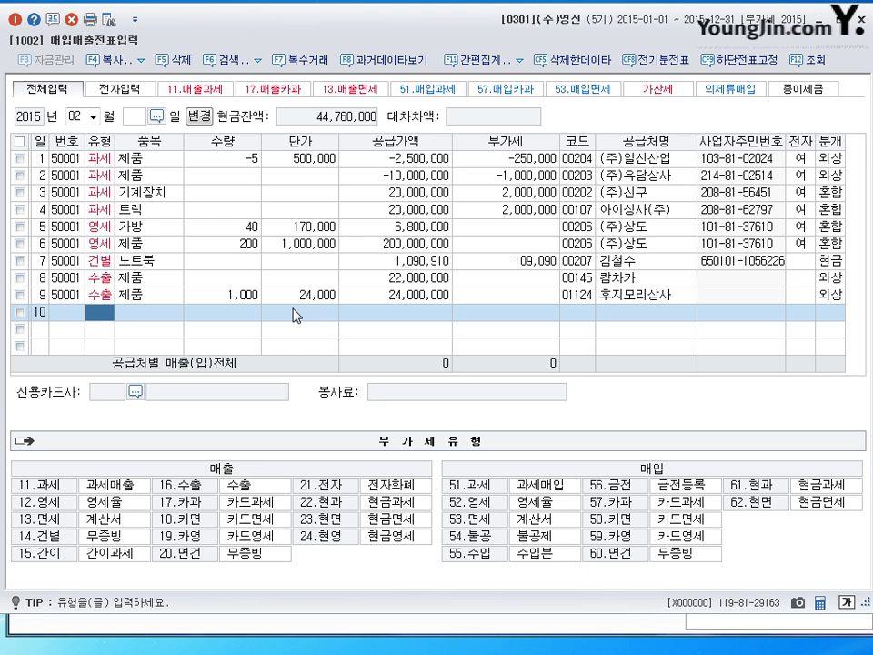
text(16)
key(Return)
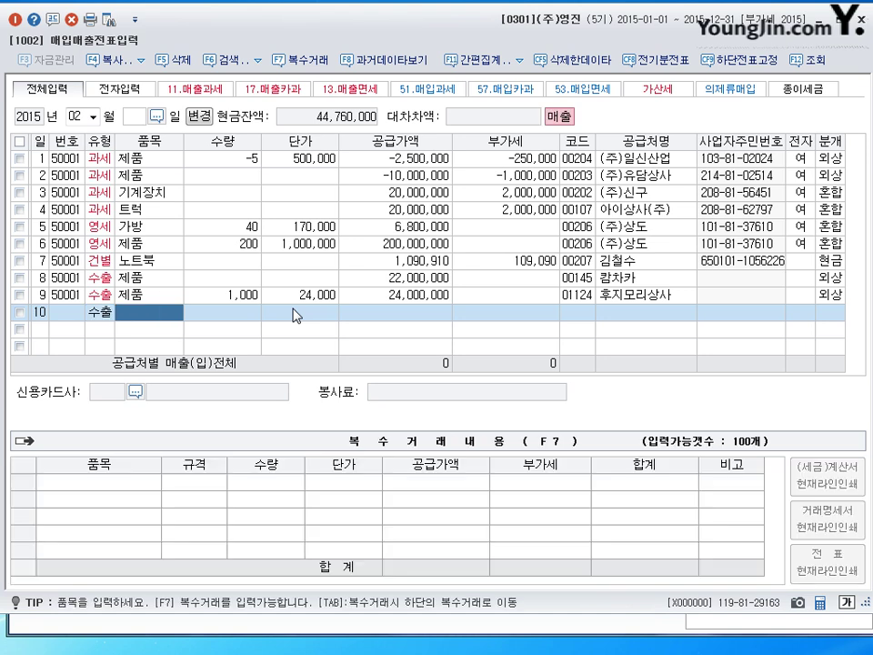
text(제품)
key(Return)
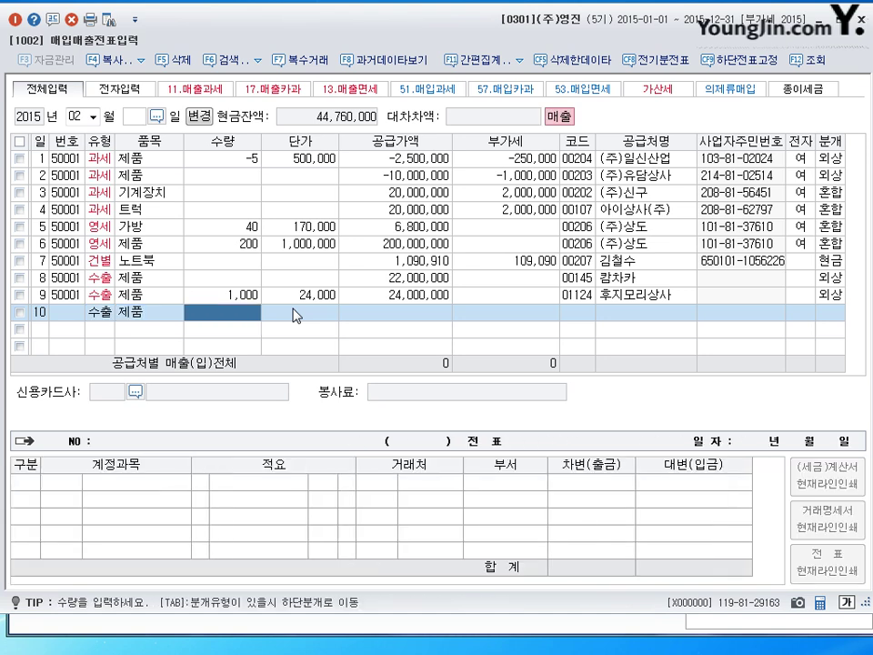
key(Return)
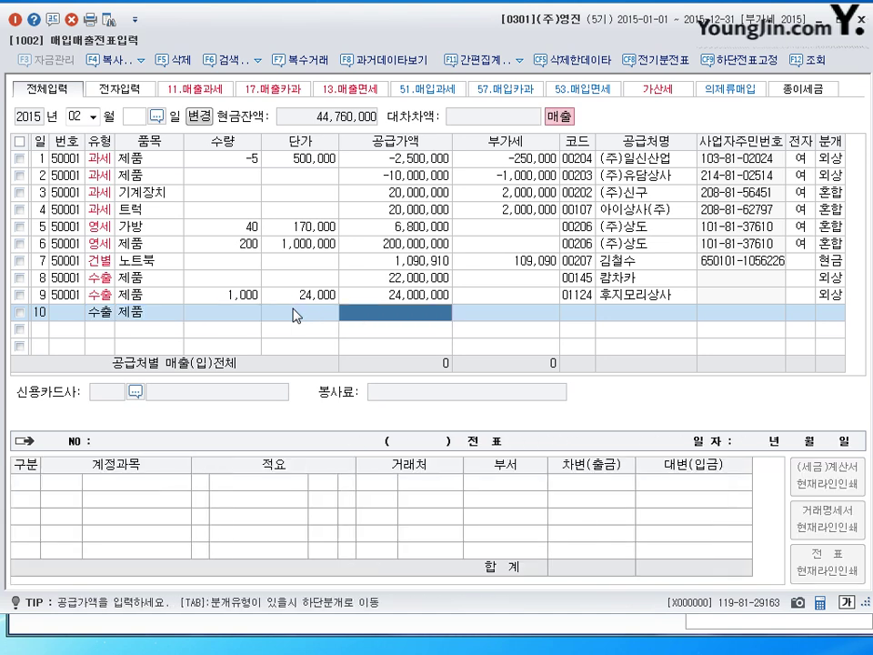
text(33)
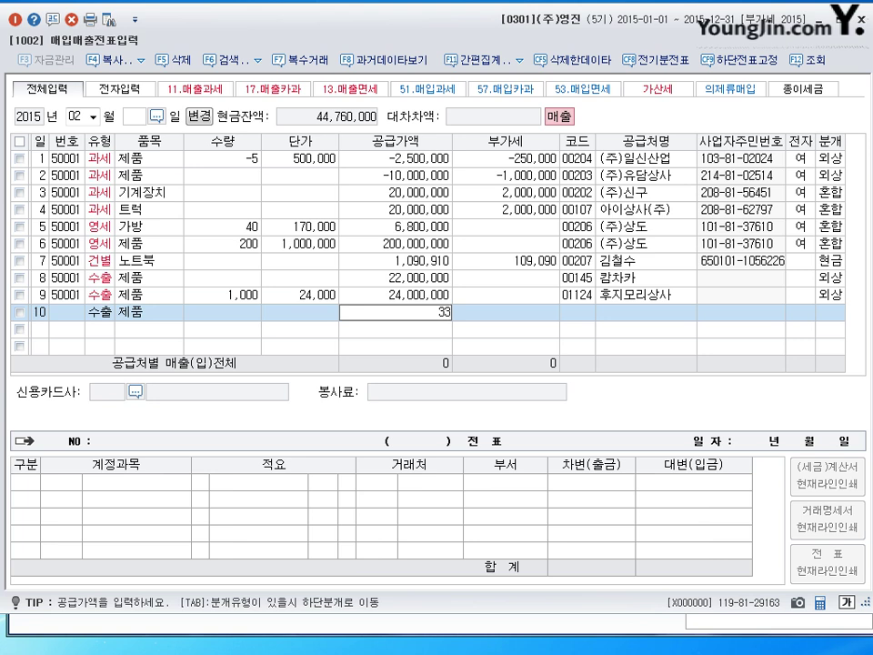
text(,000,000)
key(Return)
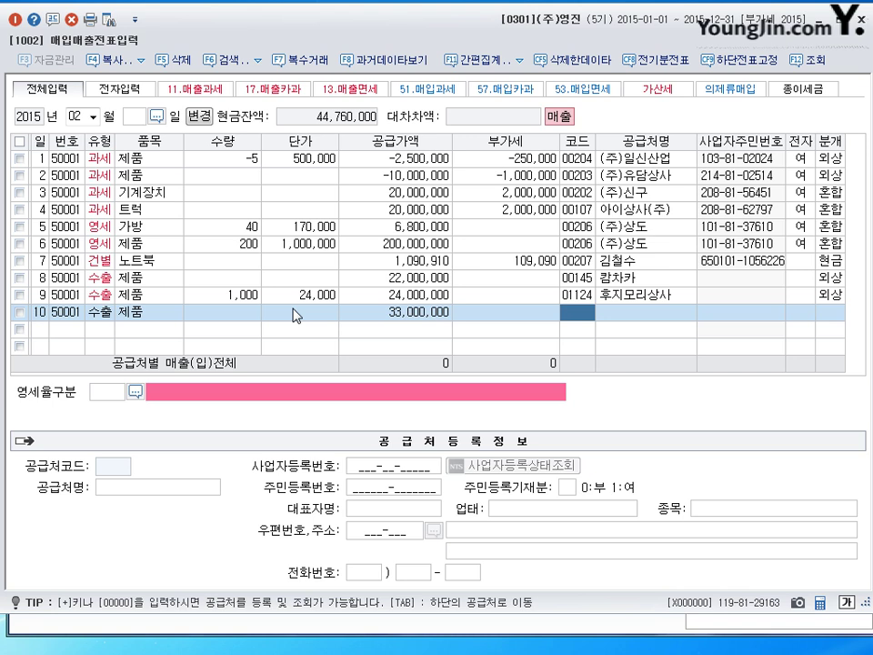
Assign customer 피비케이 and zero-rate category 1, direct export.
text(피)
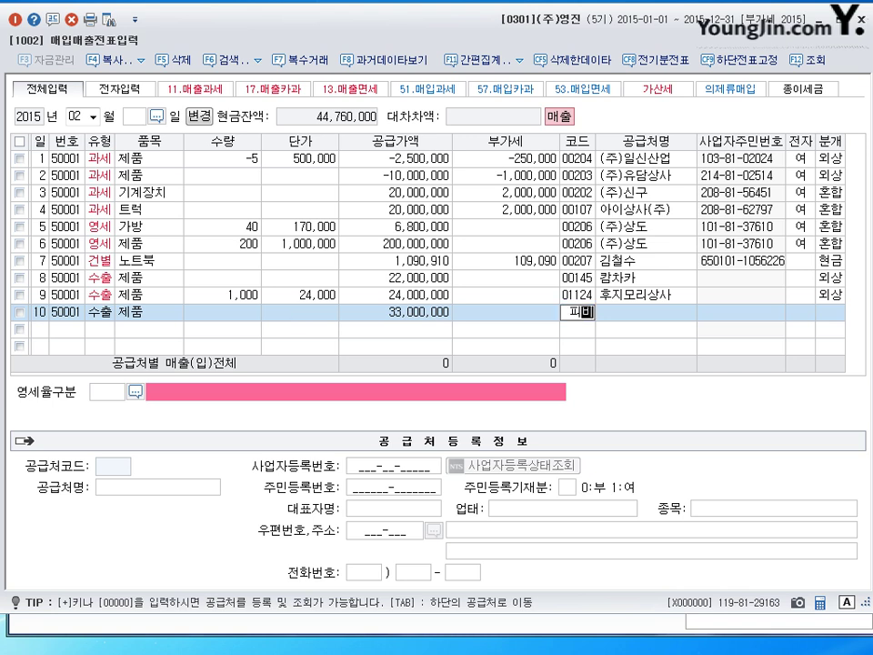
text(비)
key(Return)
key(Return)
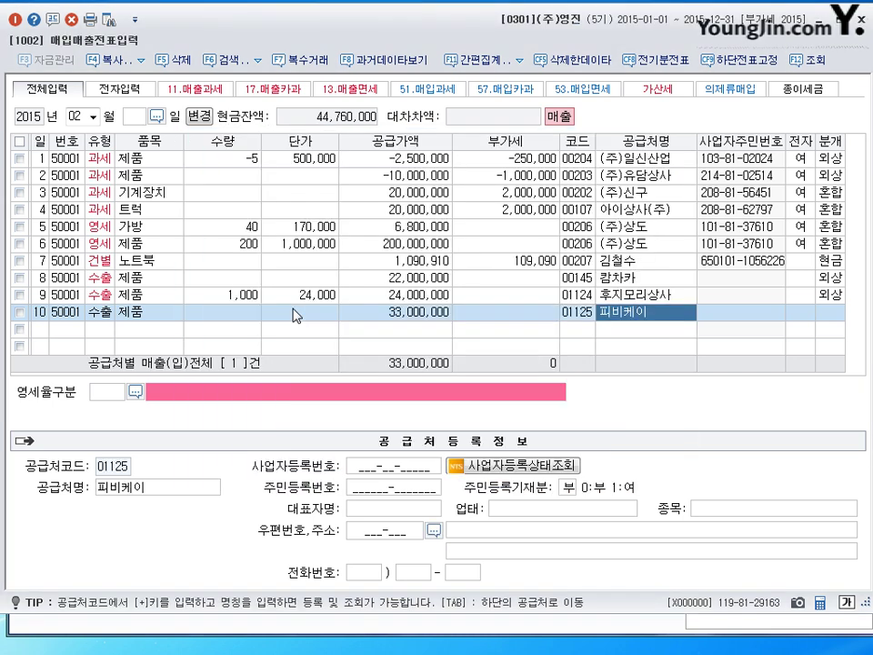
key(Return)
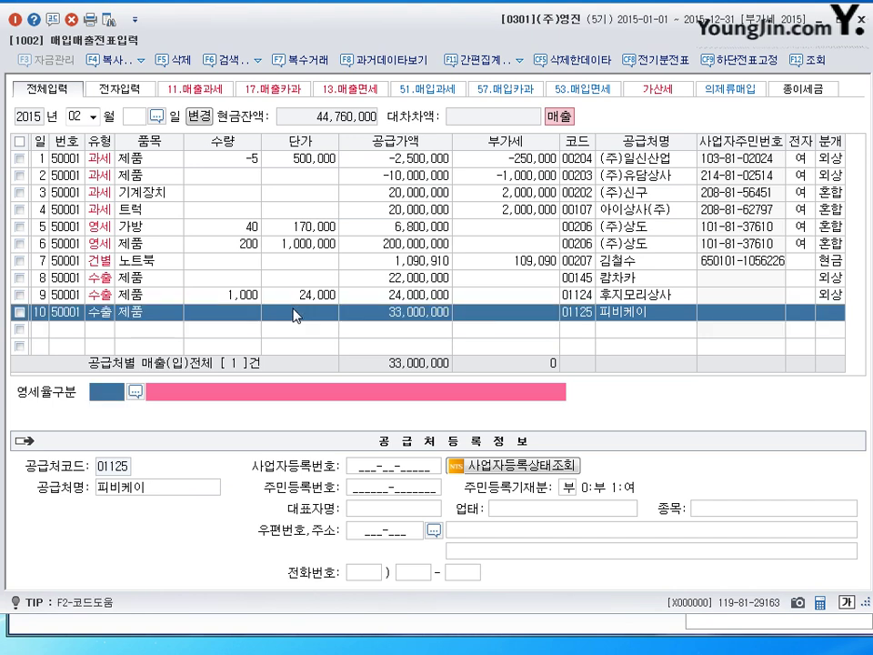
text(1)
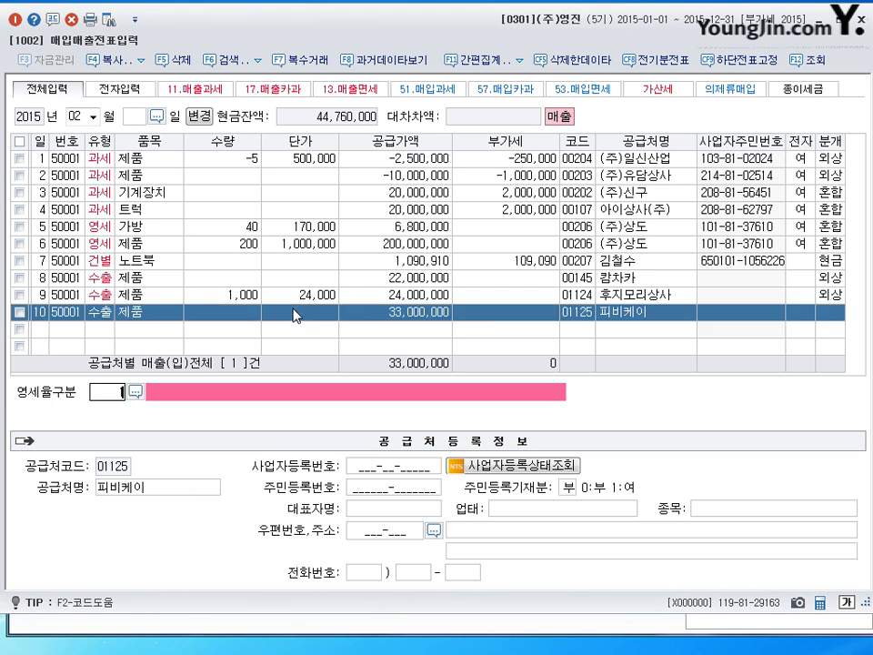
key(Return)
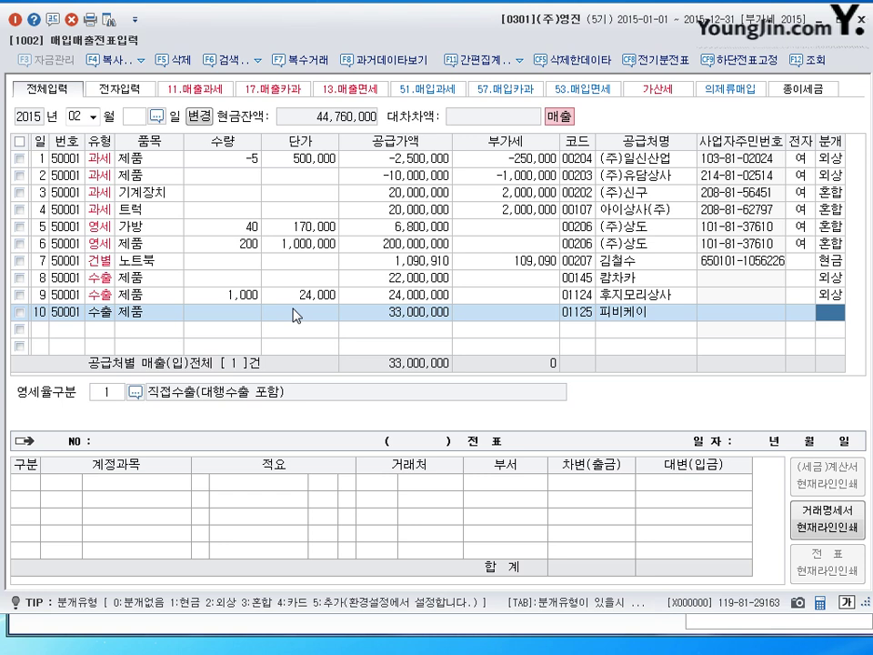
Choose mixed journal type 3 and add a 5,000,000 debit to 0259 선수금.
text(3)
key(Return)
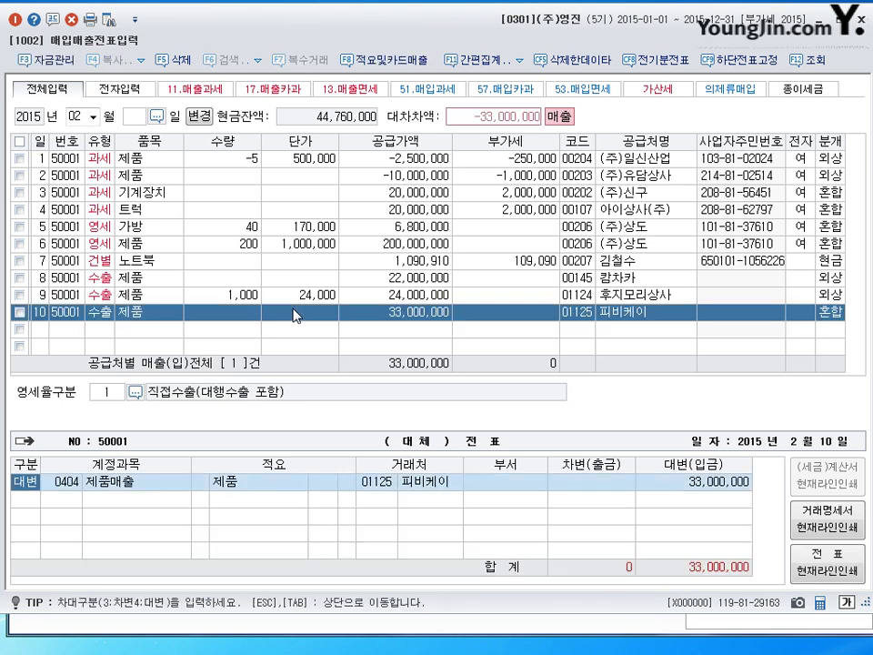
key(Down)
text(3)
key(Return)
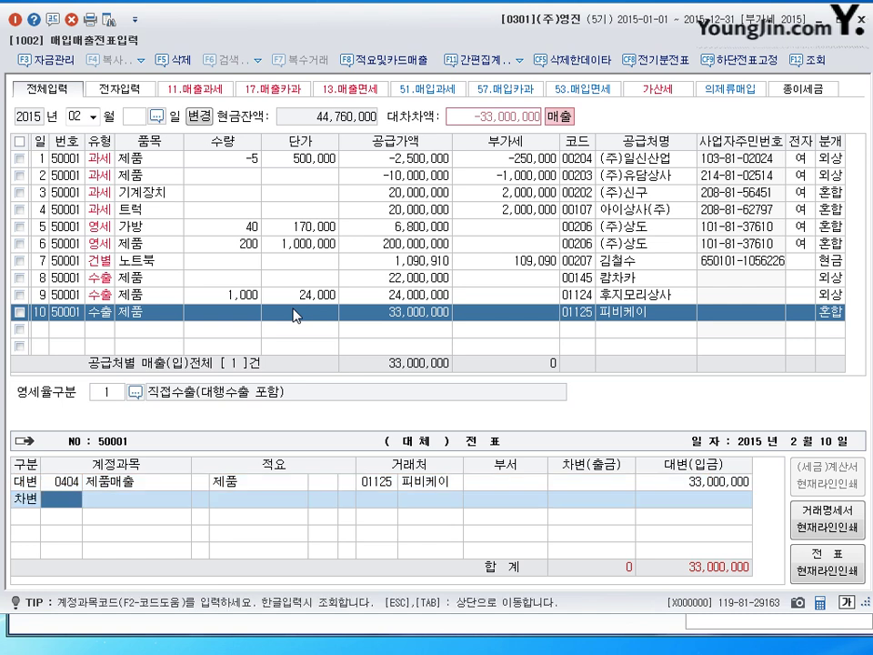
text(259)
key(Return)
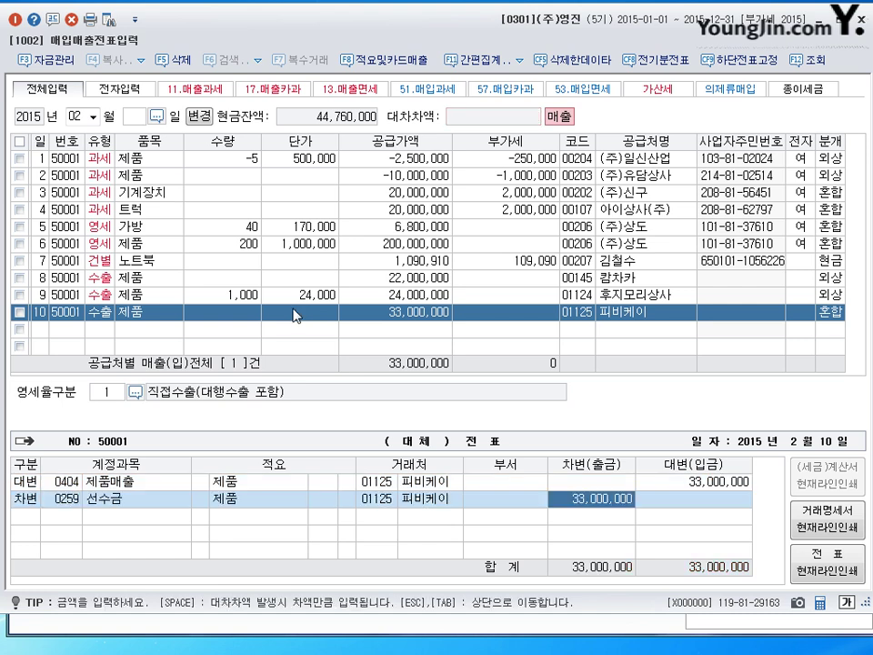
text(5000000)
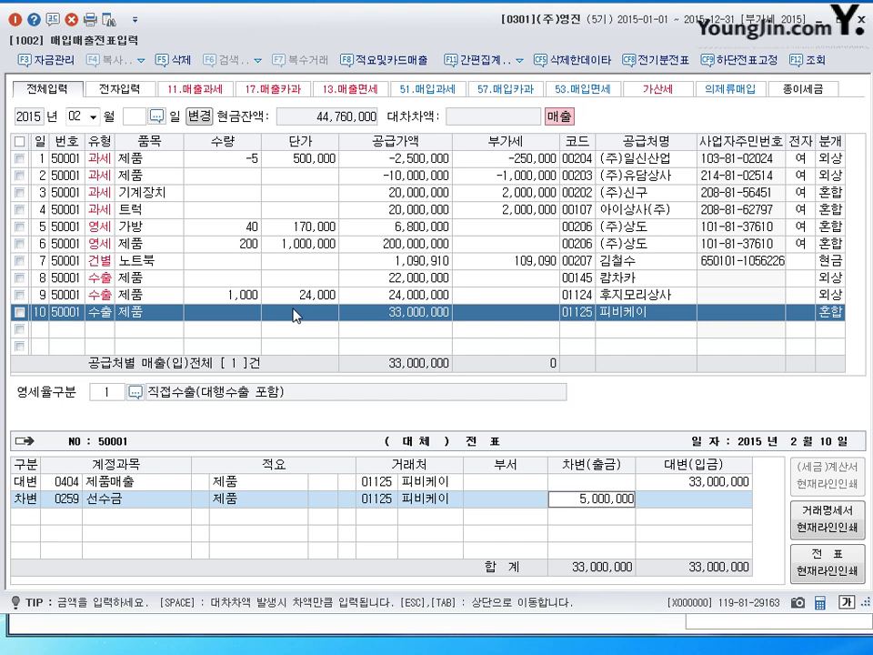
key(Return)
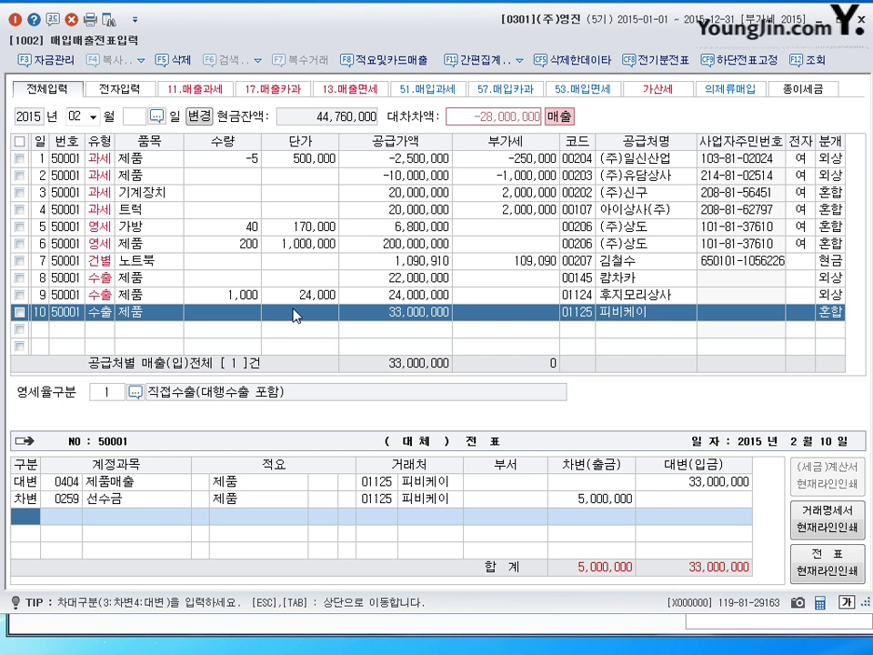
Put the remaining 28,000,000 on 0108 외상매출금 and complete the voucher.
text(3108)
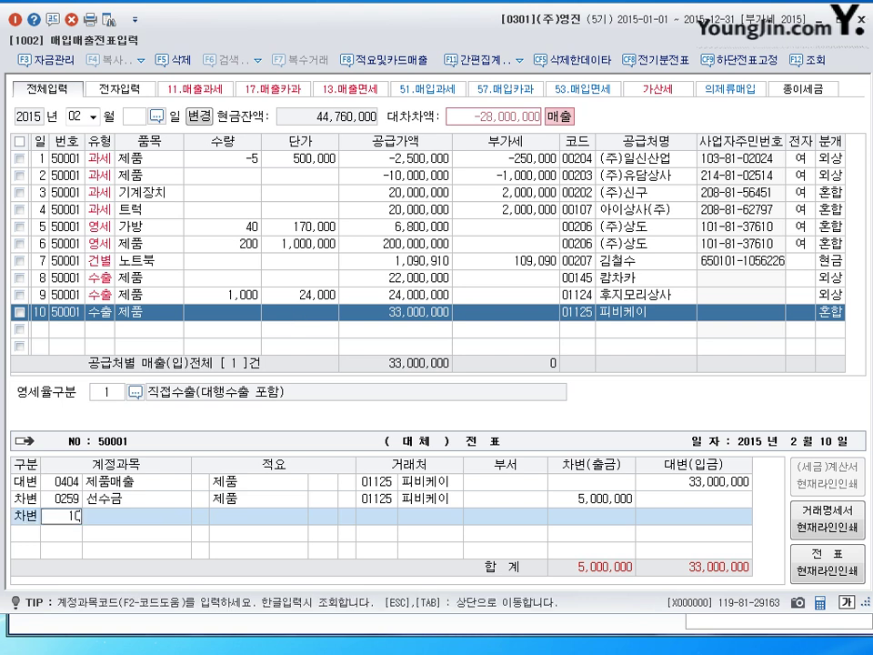
key(Return)
key(Return)
key(Return)
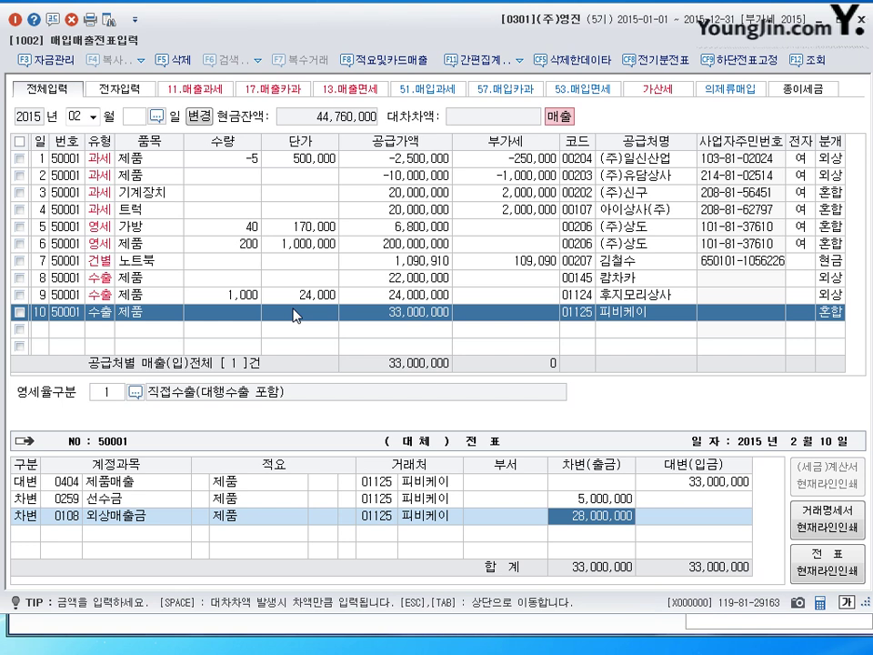
key(Return)
Switch the working month to 03 (March 2015) and move into the first row.
click(72, 117)
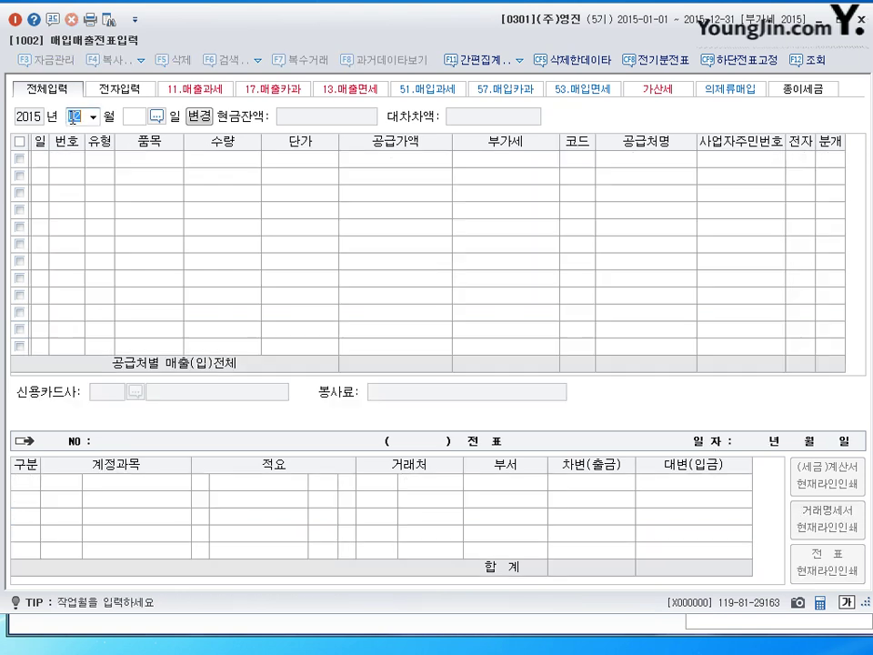
text(03)
key(Return)
key(Return)
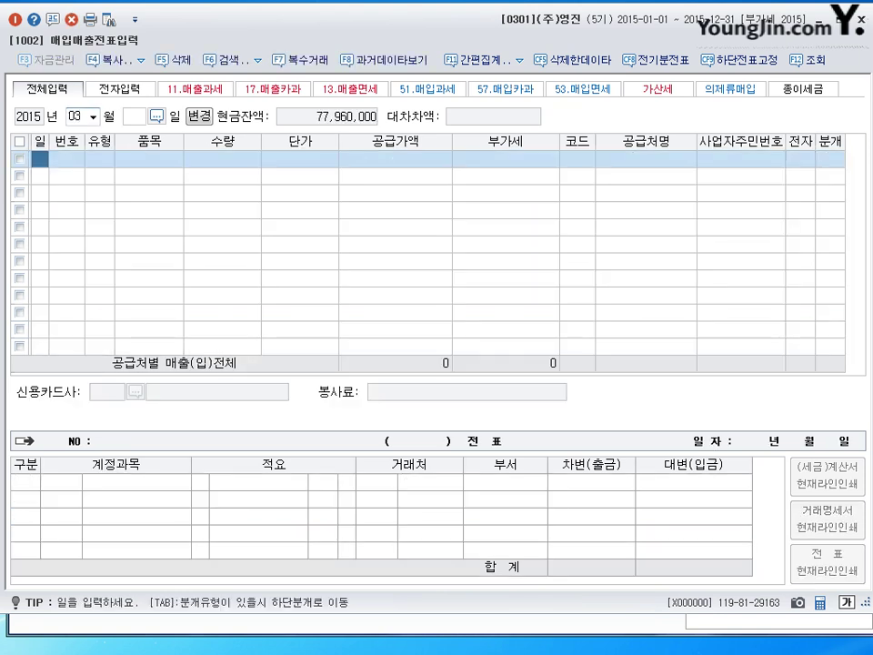
key(Return)
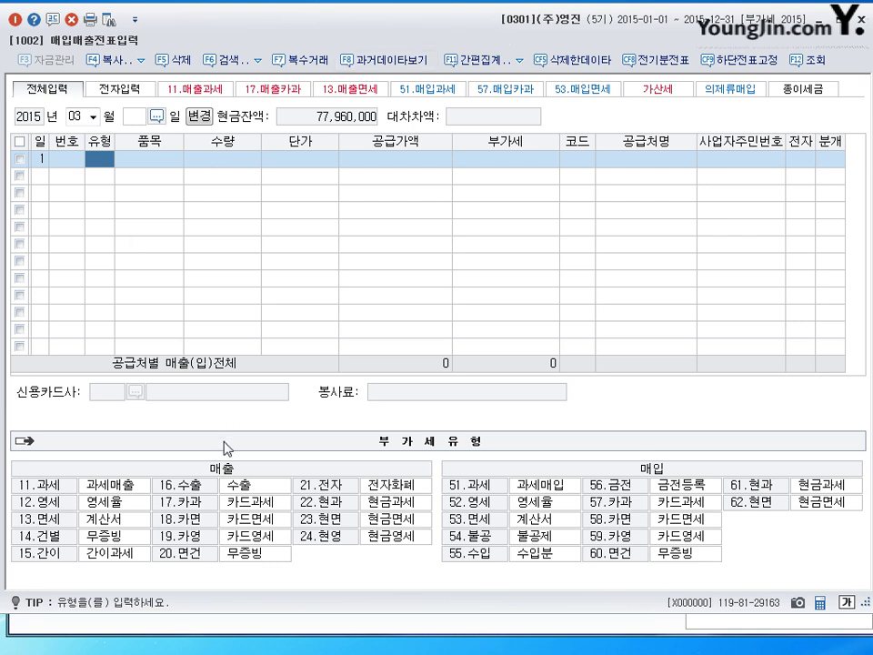
Enter a 17.카과 card sale of 제품 totalling 6,600,000 and look up the individual customer.
click(176, 510)
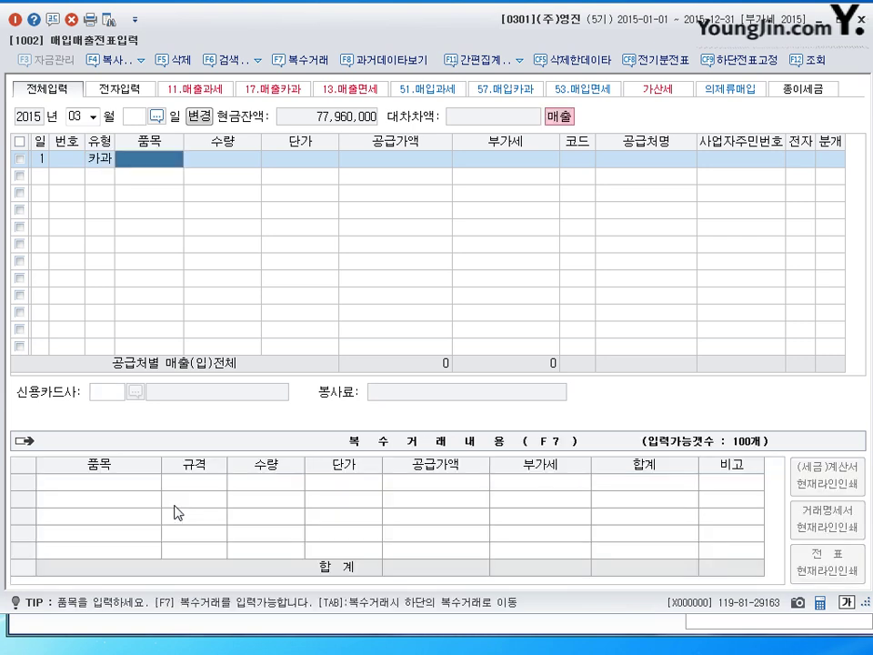
text(제품)
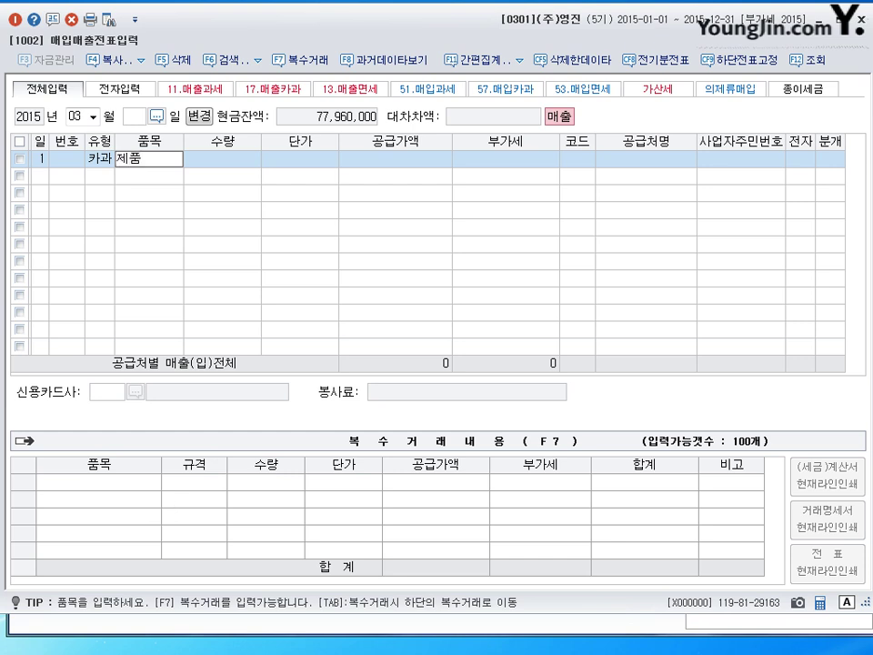
key(Return)
key(Return)
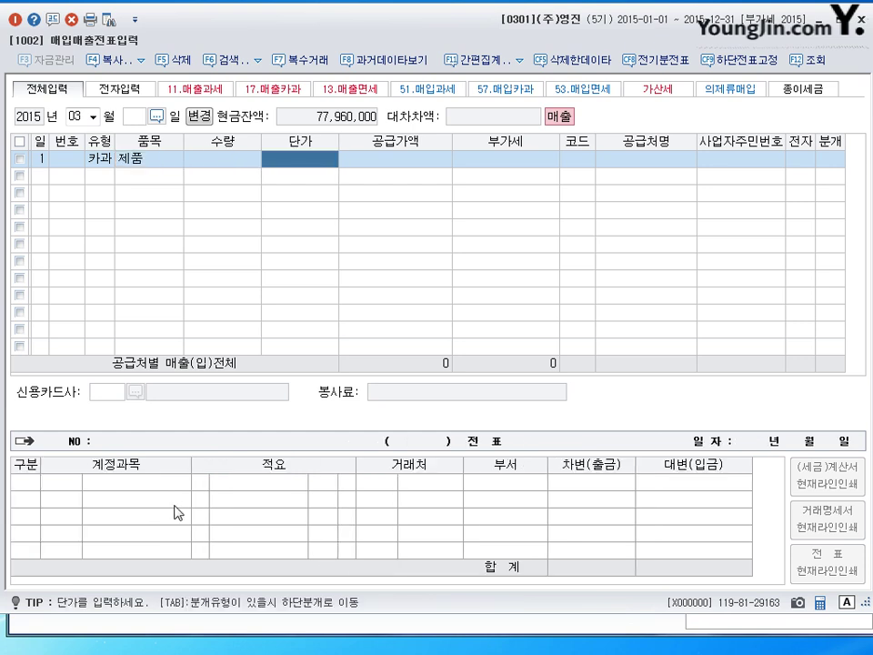
key(Return)
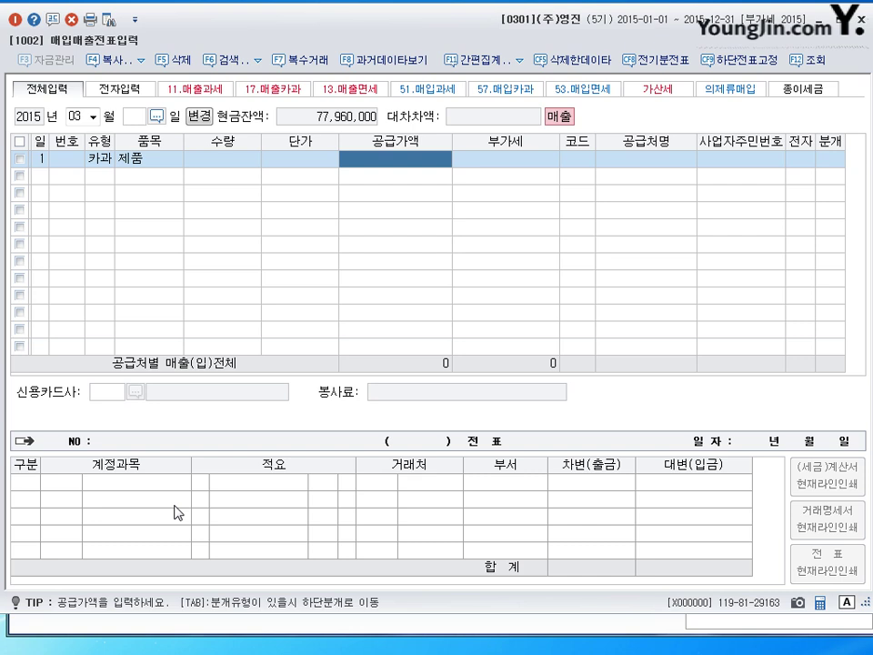
text(6600000)
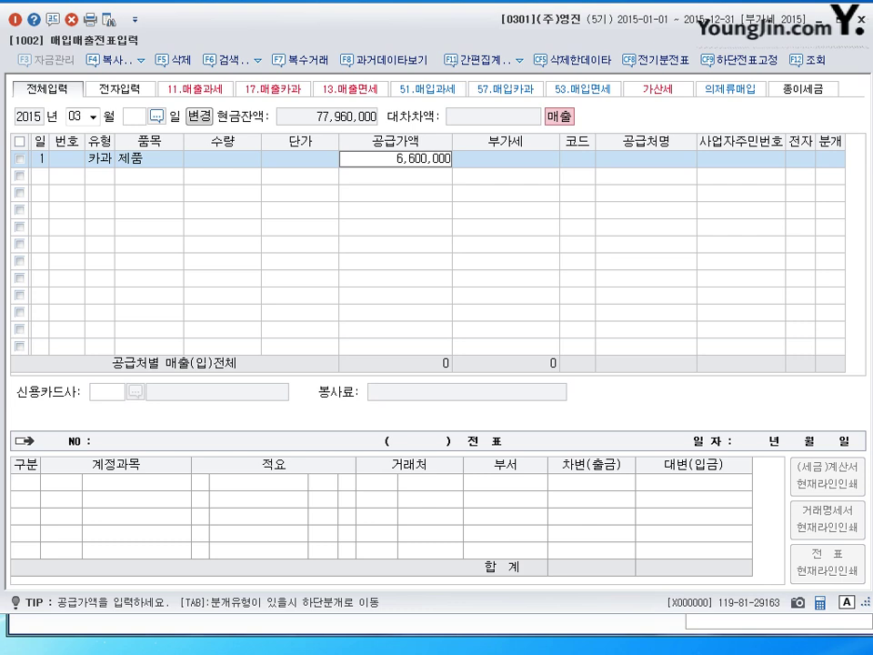
key(Return)
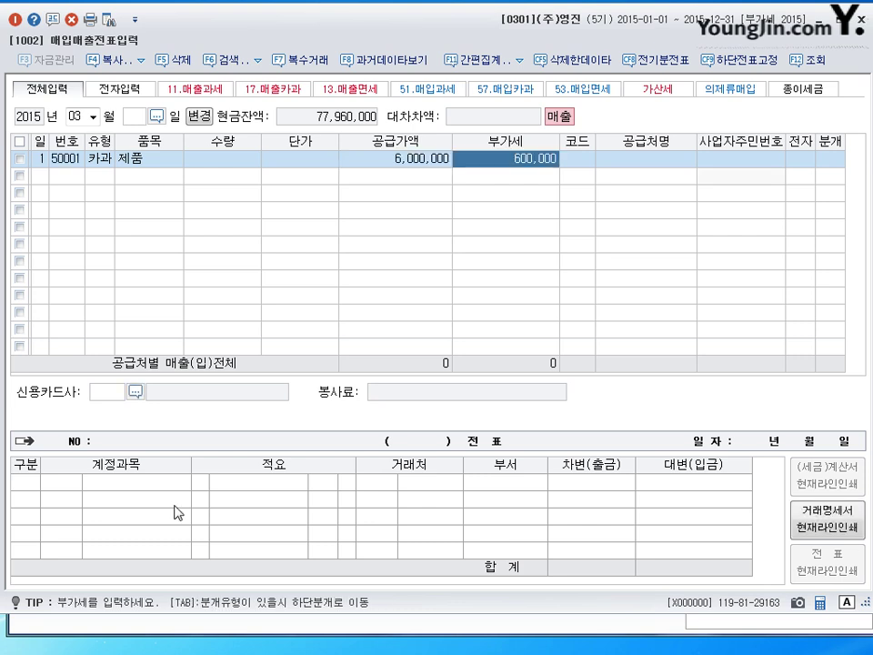
key(Return)
text(바)
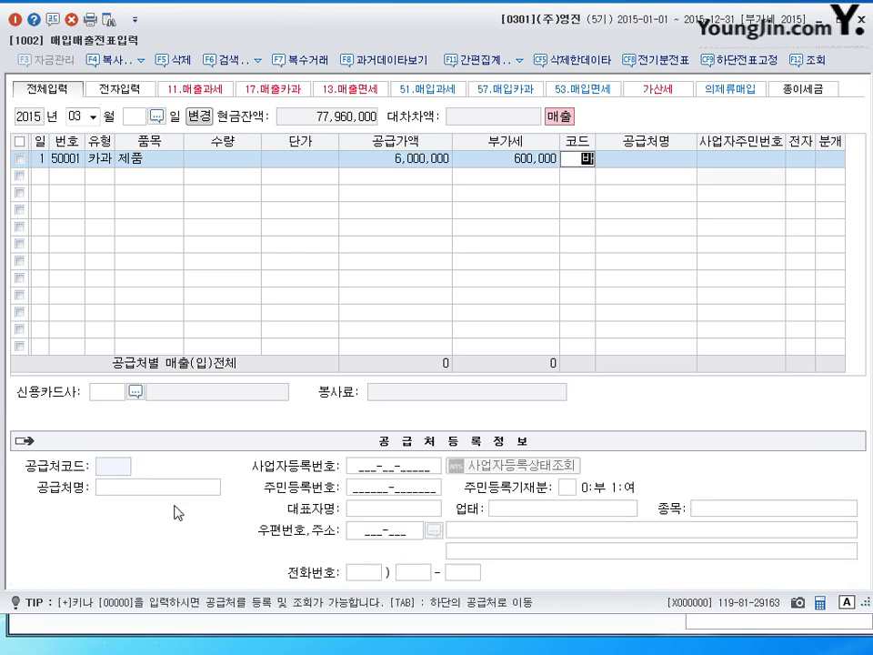
text(ㄱ지)
key(Return)
key(Return)
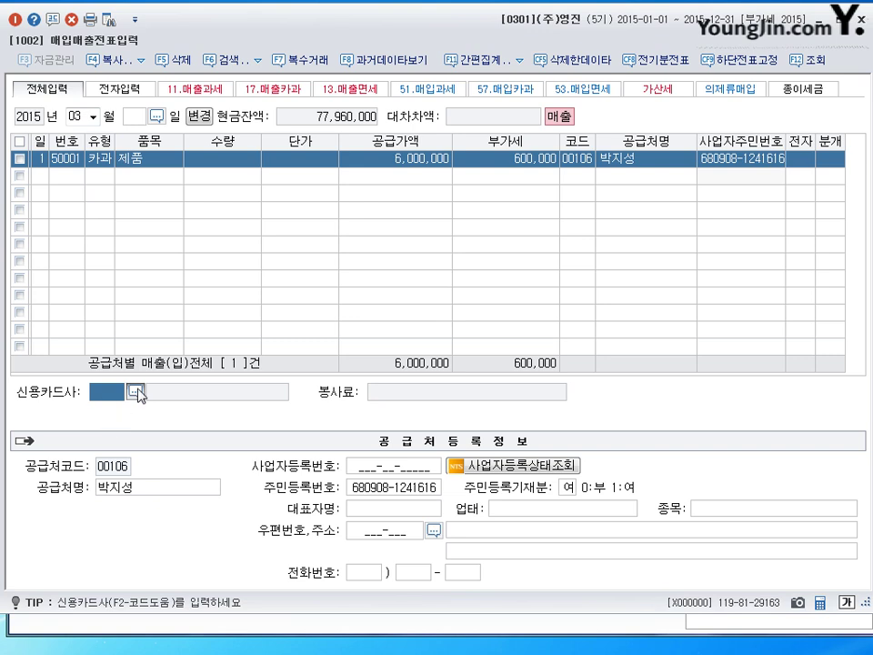
Assign 삼성카드 as the card company for the March 1 card sale.
click(138, 393)
click(281, 246)
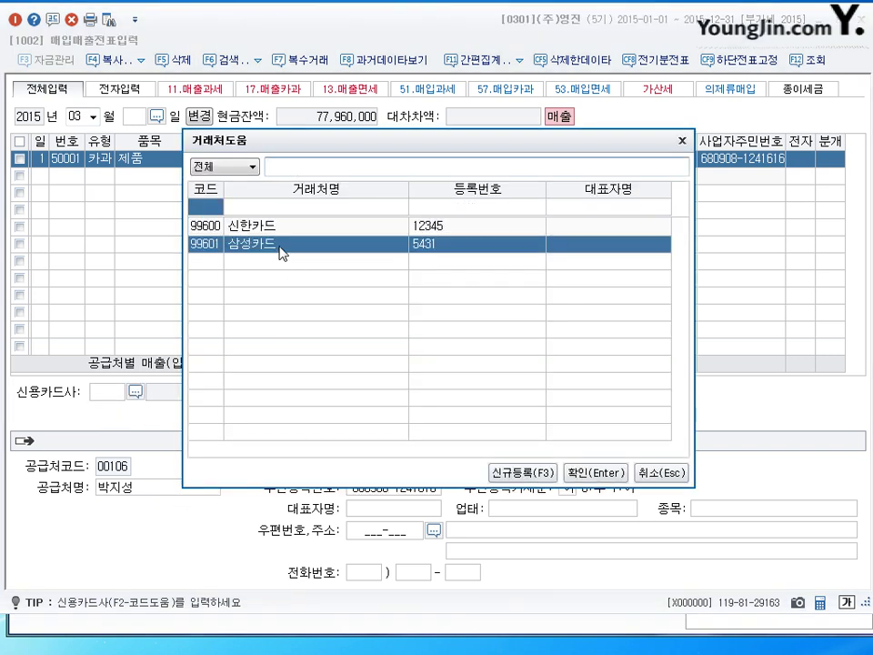
click(594, 473)
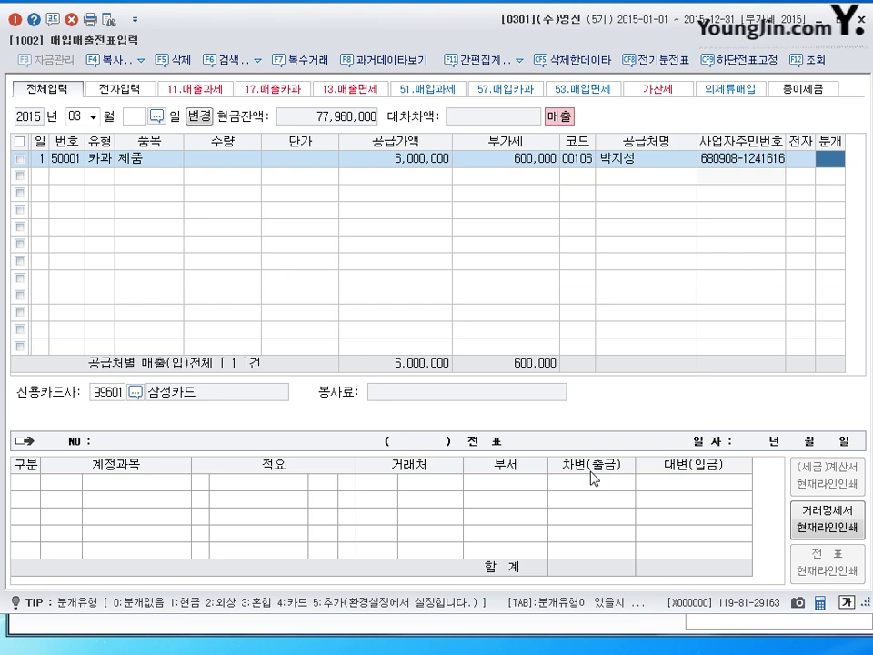
Generate the 외상 journal with 분개 2: 외상매출금 6,600,000 against 부가세예수금 600,000 and 제품매출 6,000,000.
text(2)
key(Return)
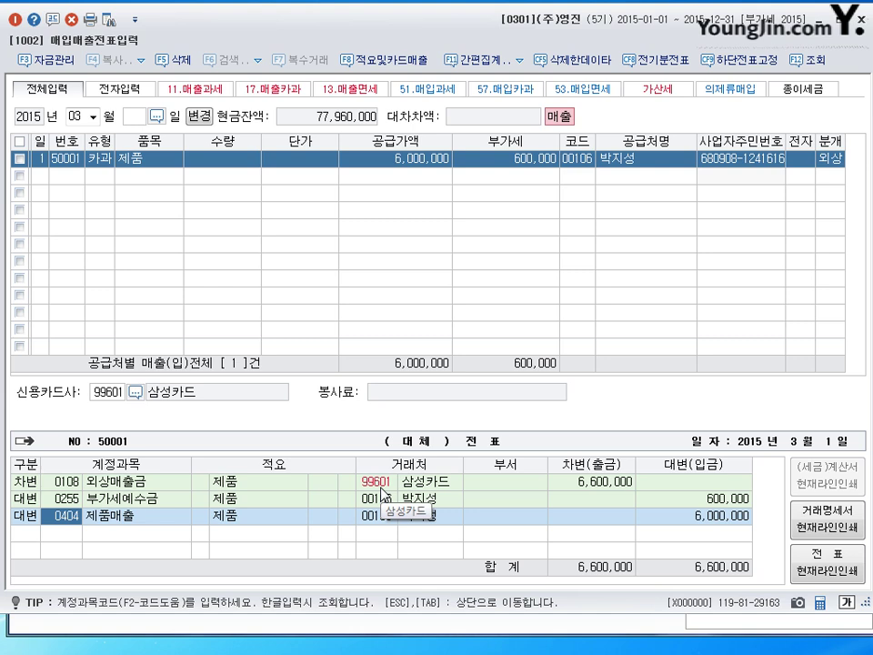
click(831, 158)
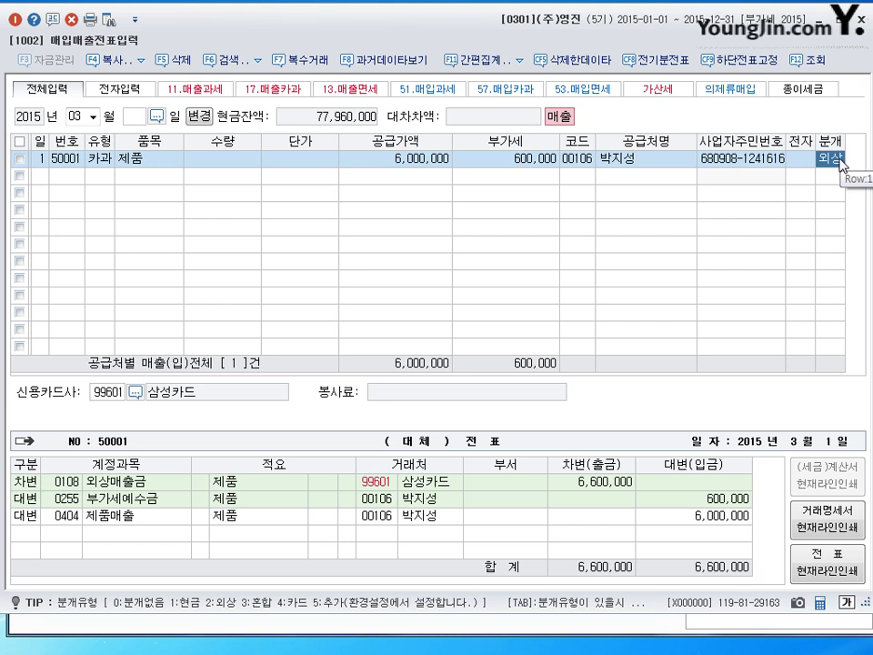
click(35, 177)
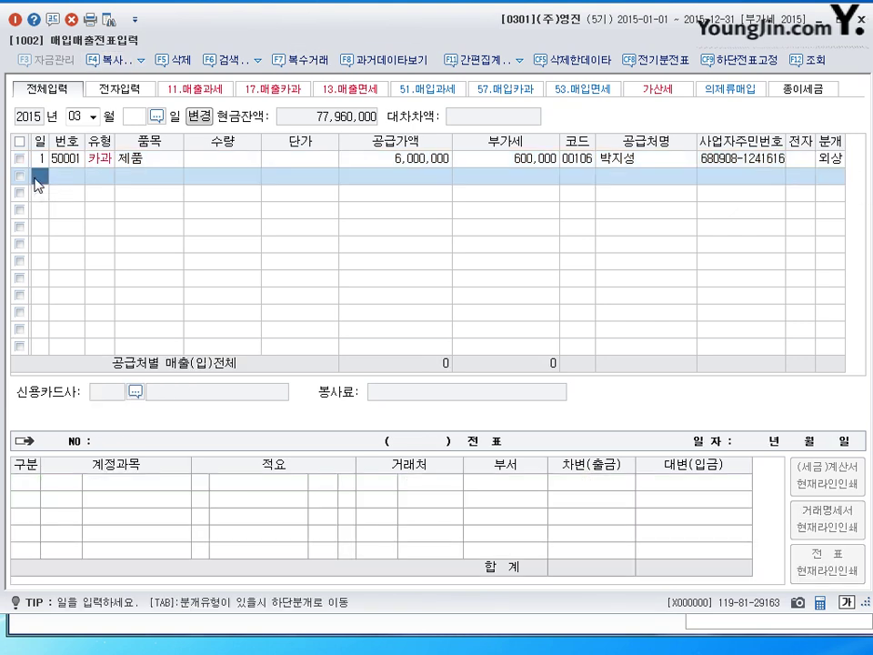
Start a March 2 현과 cash-receipt sale of 제품 with 3,000,000 supply value plus 300,000 VAT.
text(2)
key(Return)
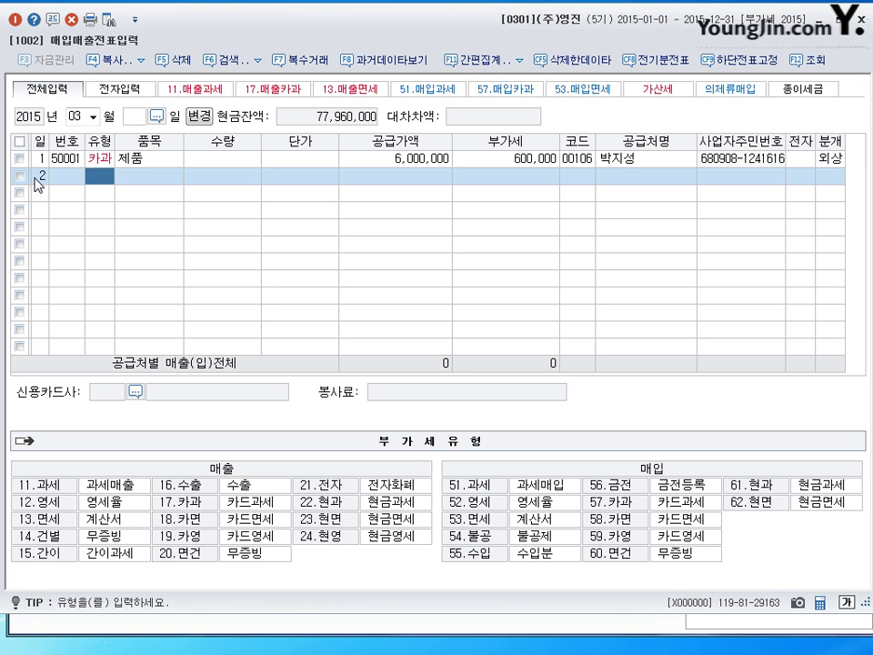
click(331, 507)
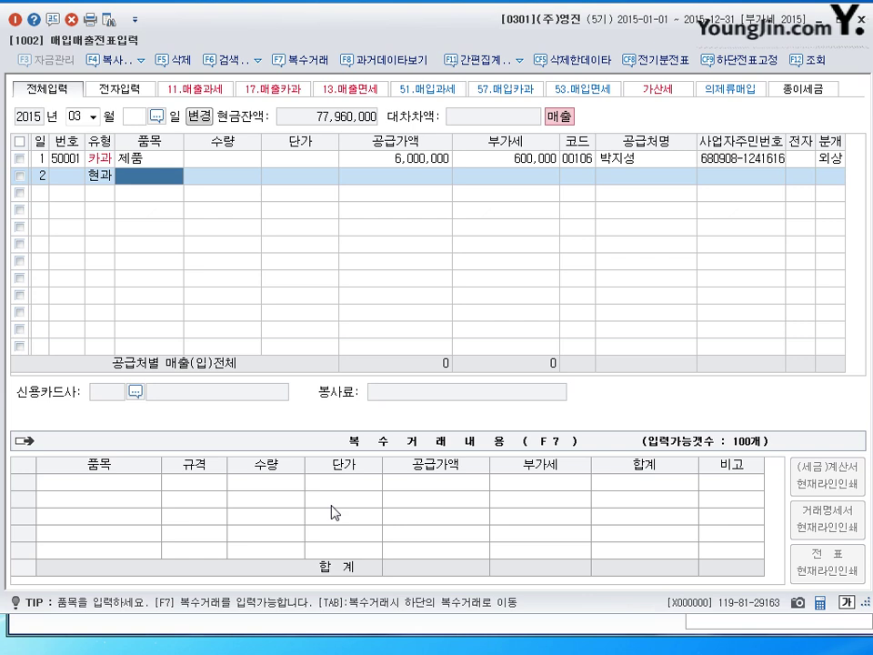
text(제품)
key(Return)
key(Return)
key(Return)
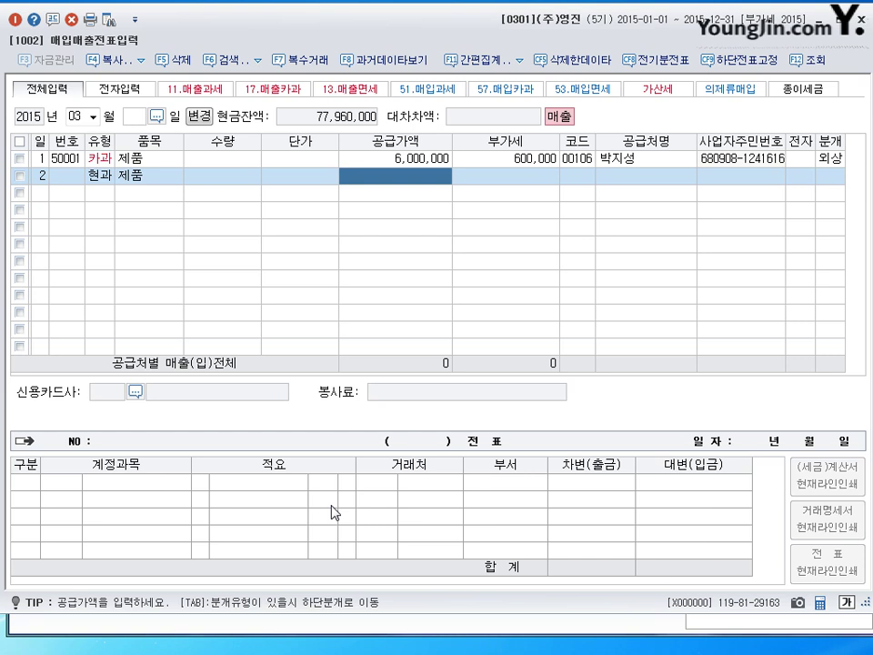
text(3000000)
key(Return)
key(Return)
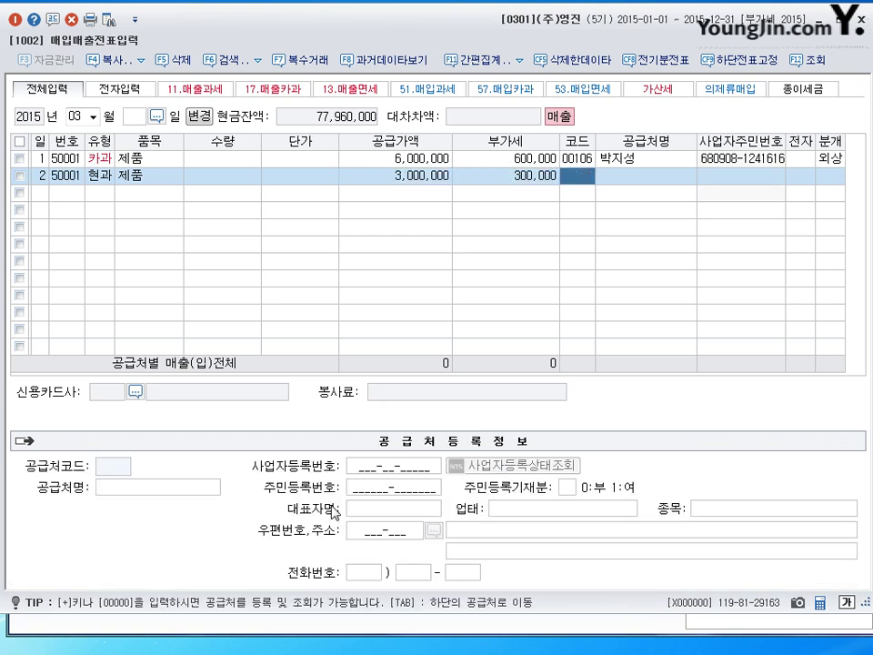
Look up the customer by name and book the sale as cash (분개 1), totalling 3,300,000.
text(김)
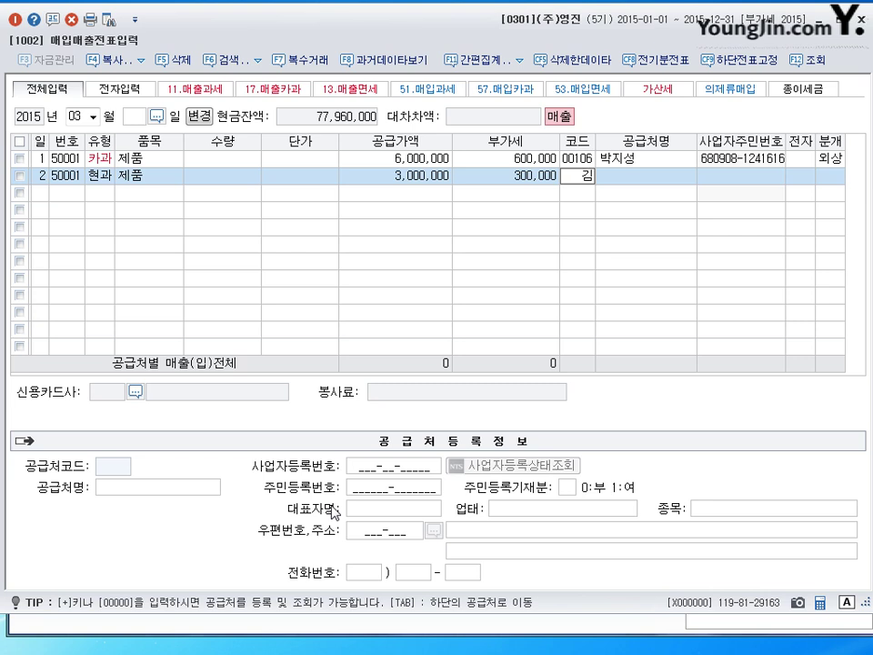
text(철)
key(Return)
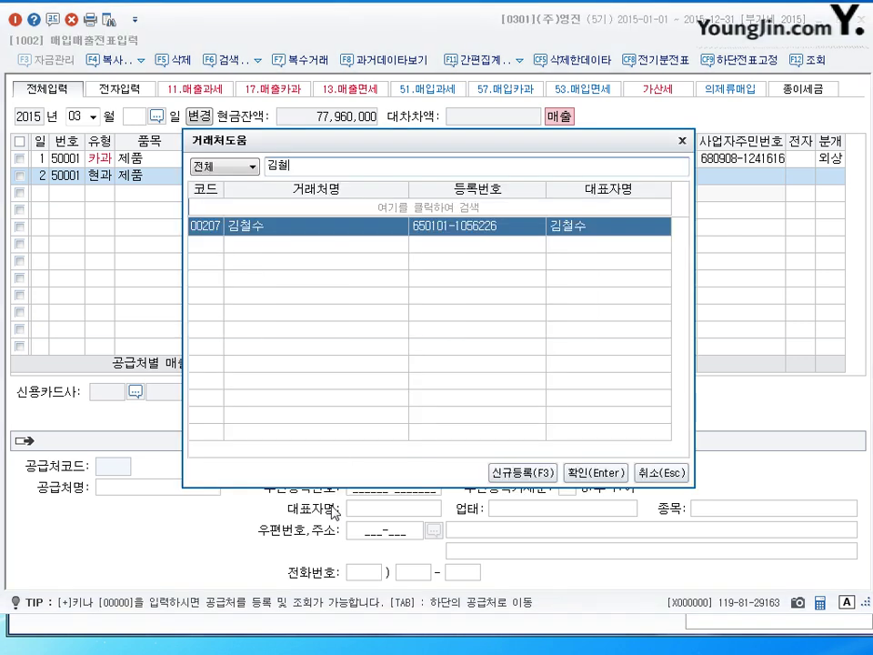
key(Return)
key(Return)
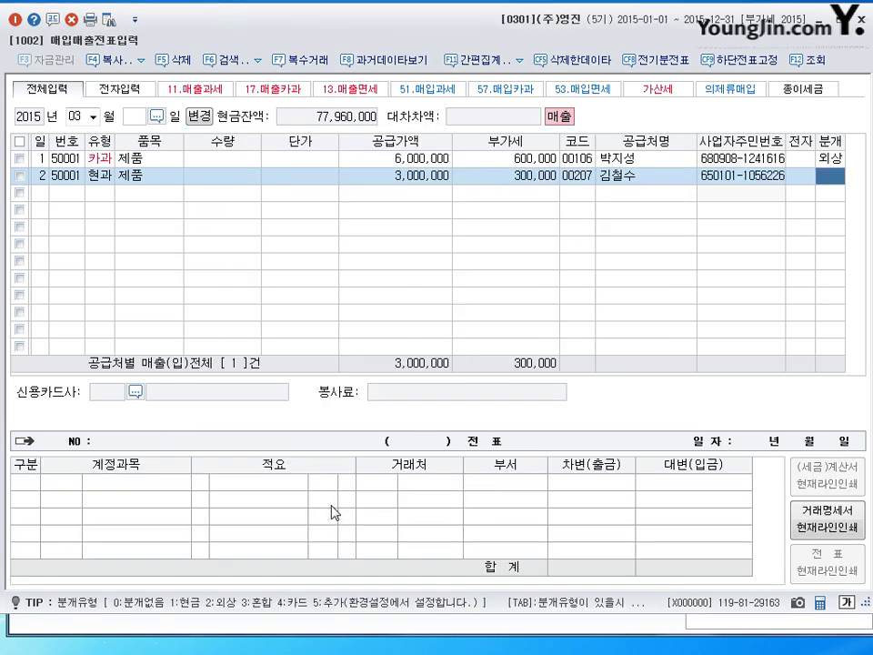
text(1)
key(Return)
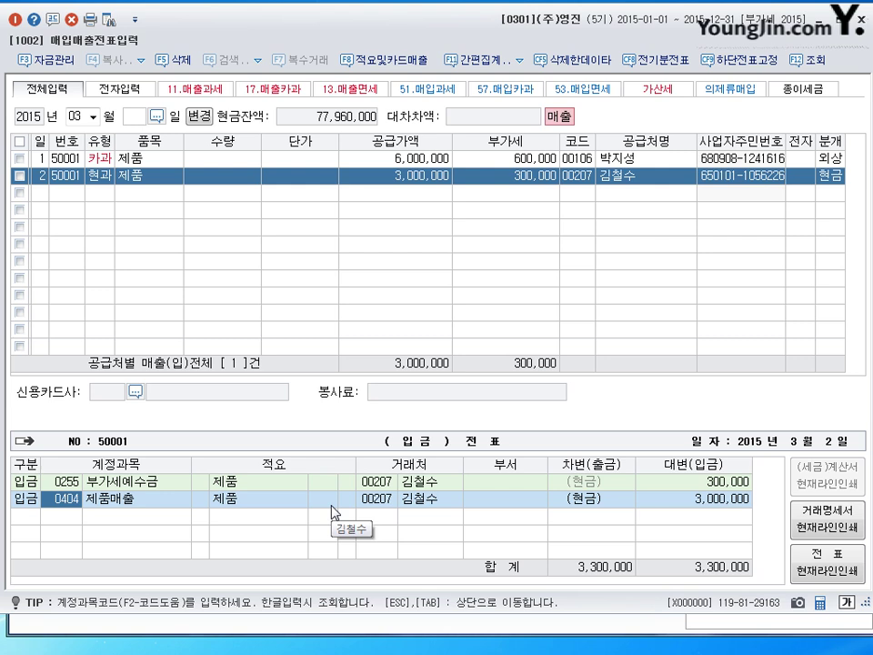
key(Escape)
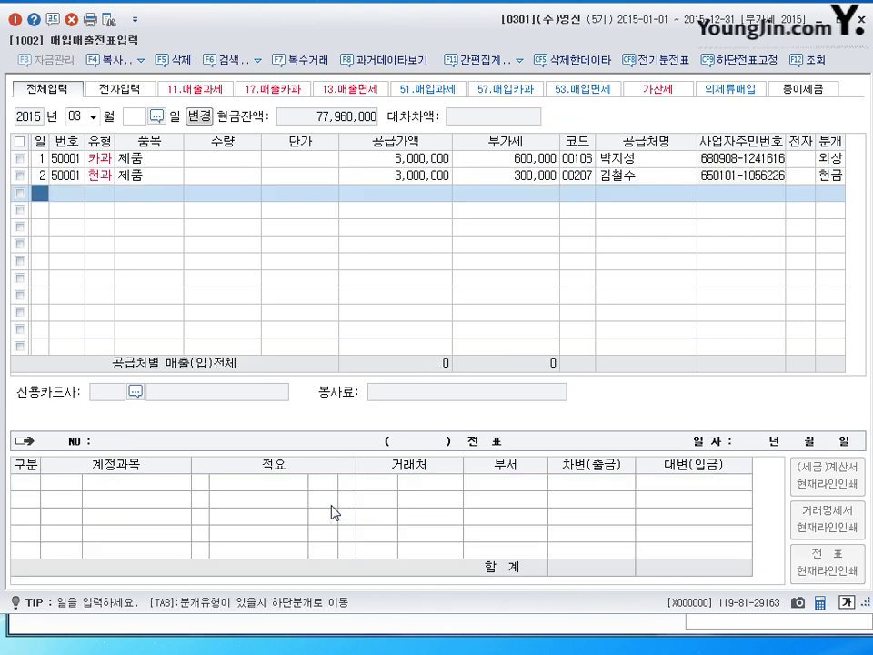
key(Up)
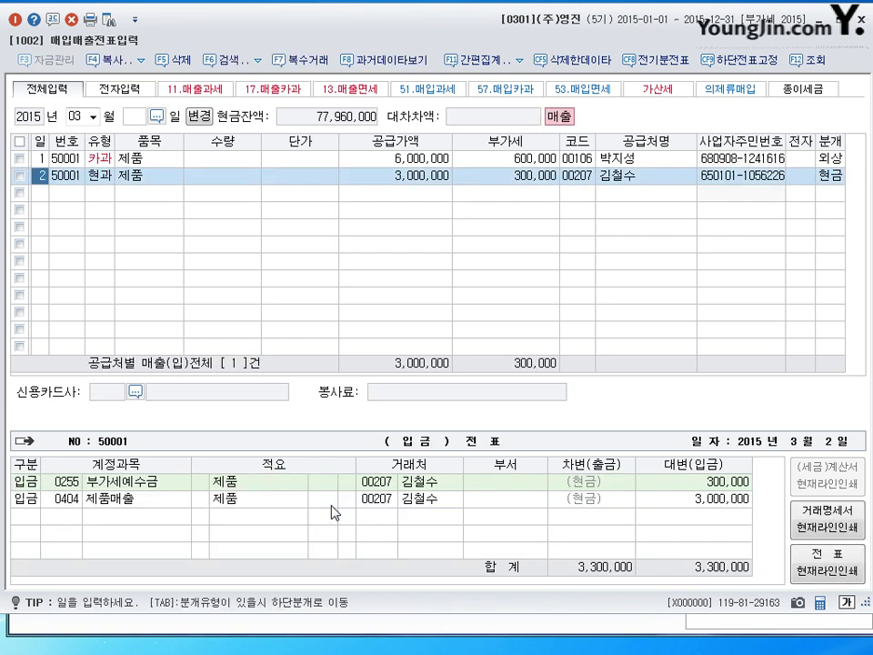
click(100, 175)
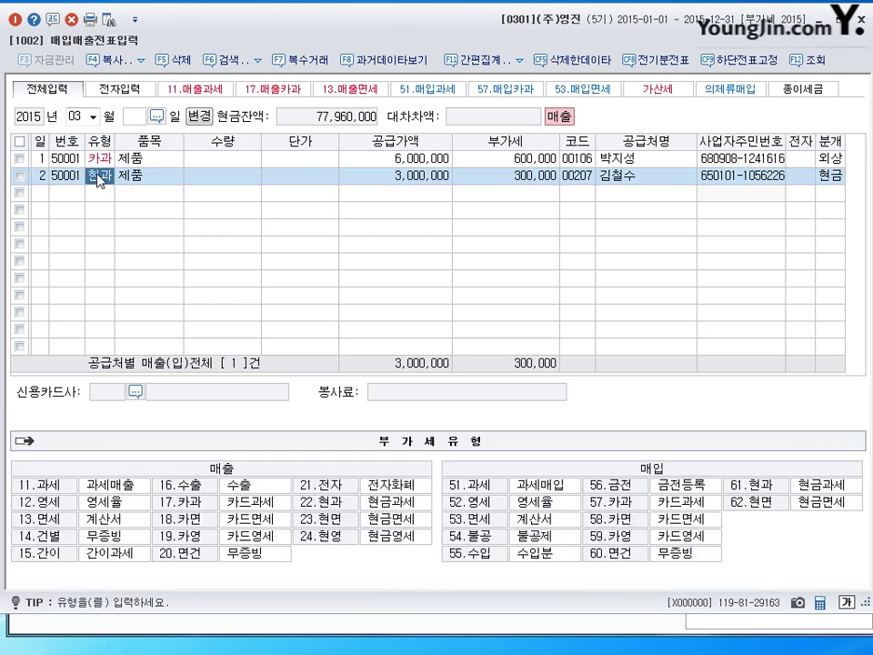